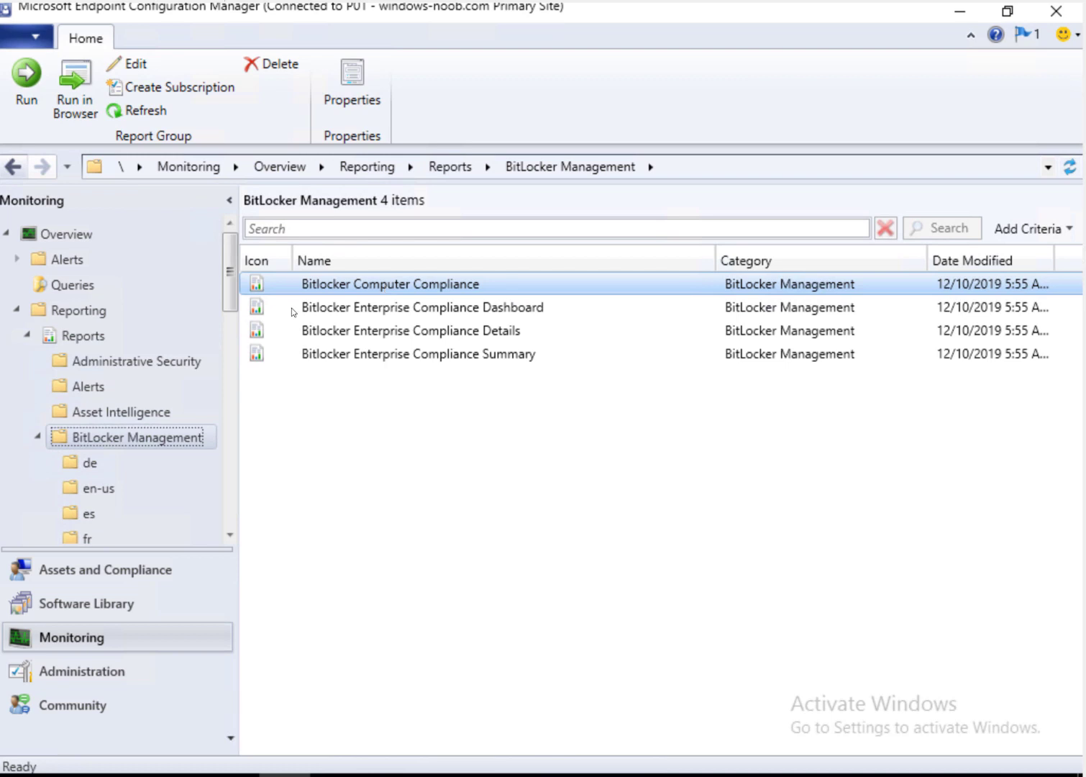
{"action": "left_click", "coordinate": [190, 435]}
{"action": "left_click", "coordinate": [491, 307]}
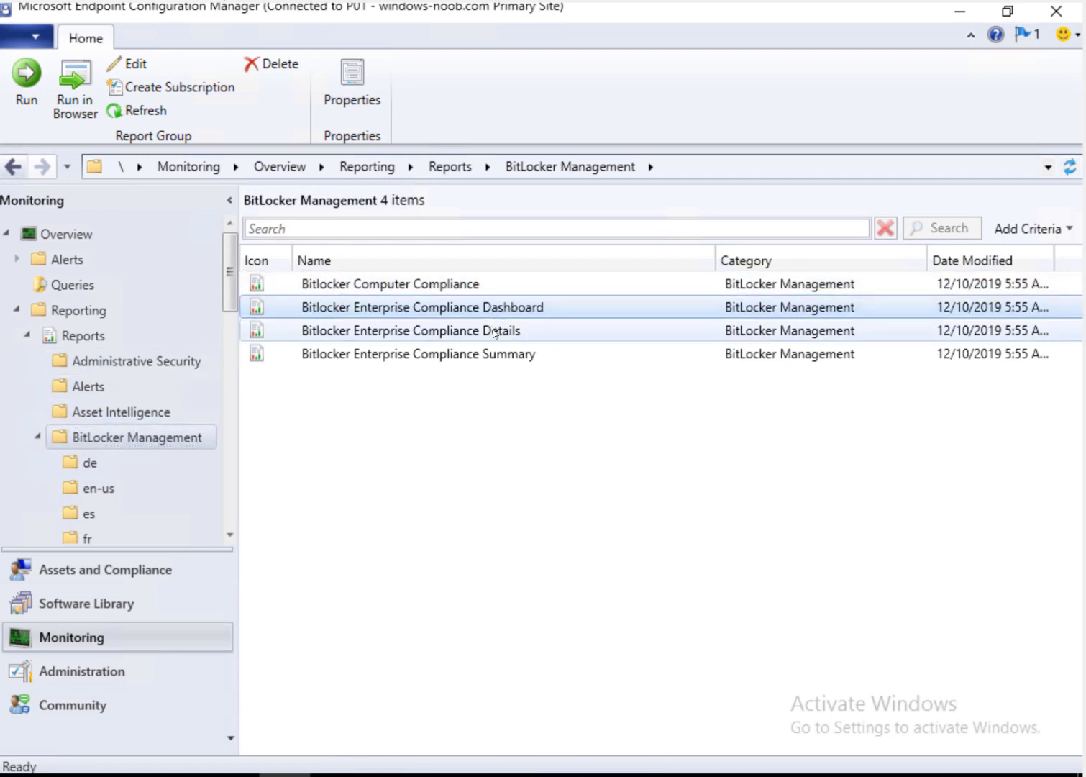
{"action": "left_click", "coordinate": [496, 330]}
{"action": "left_click", "coordinate": [500, 357]}
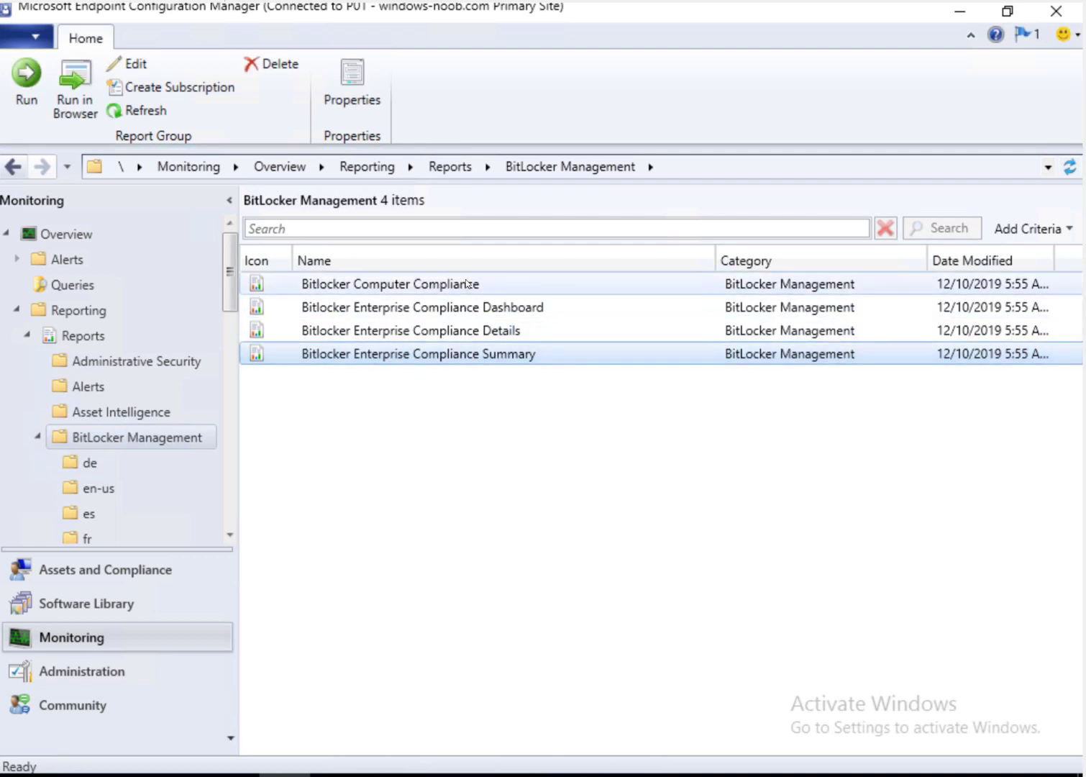
{"action": "left_click", "coordinate": [99, 486]}
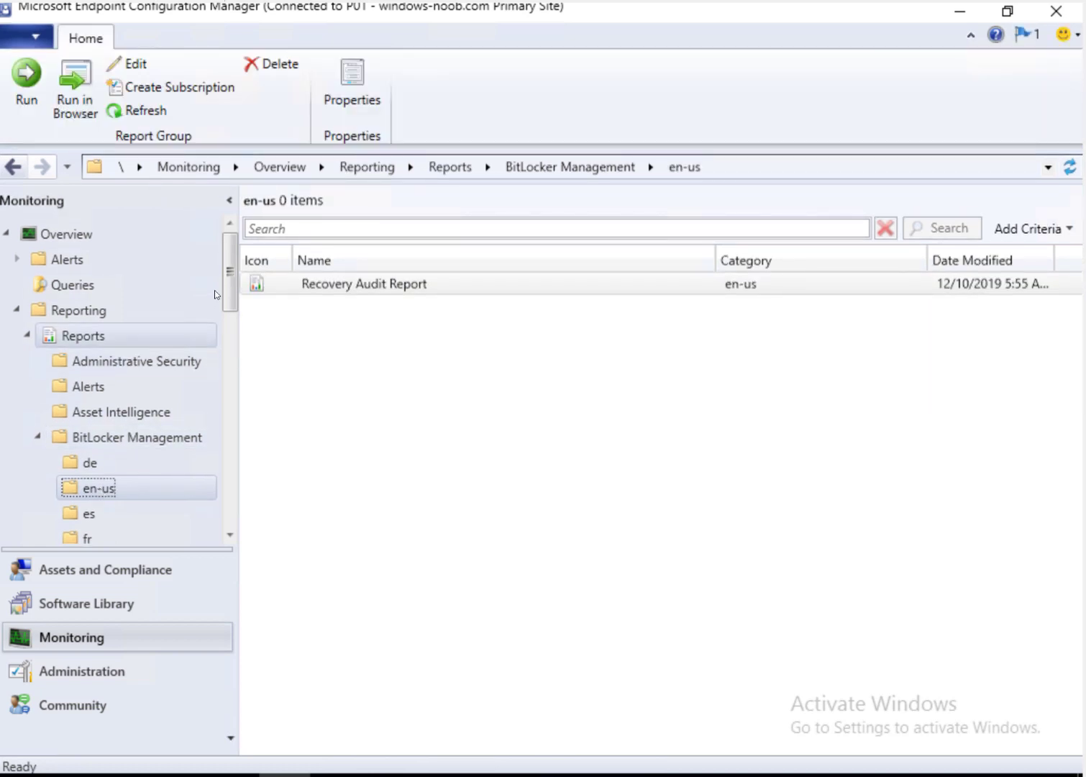
{"action": "left_click_drag", "start_coordinate": [229, 284], "coordinate": [286, 293]}
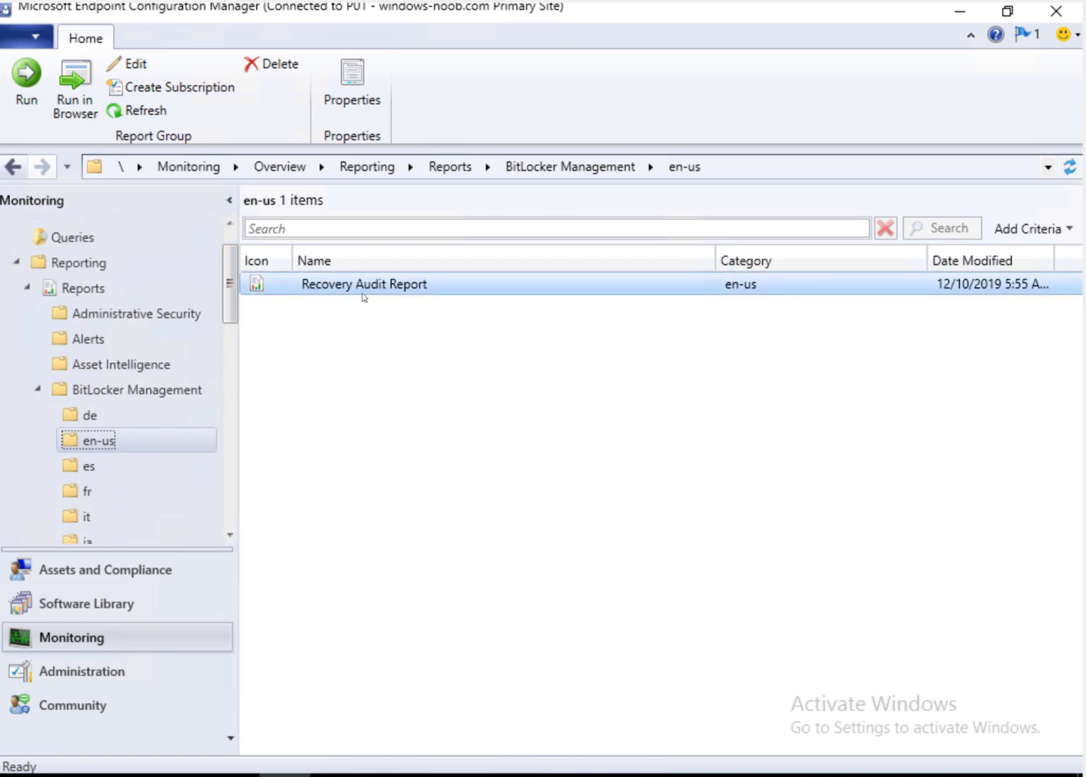
{"action": "left_click", "coordinate": [175, 389]}
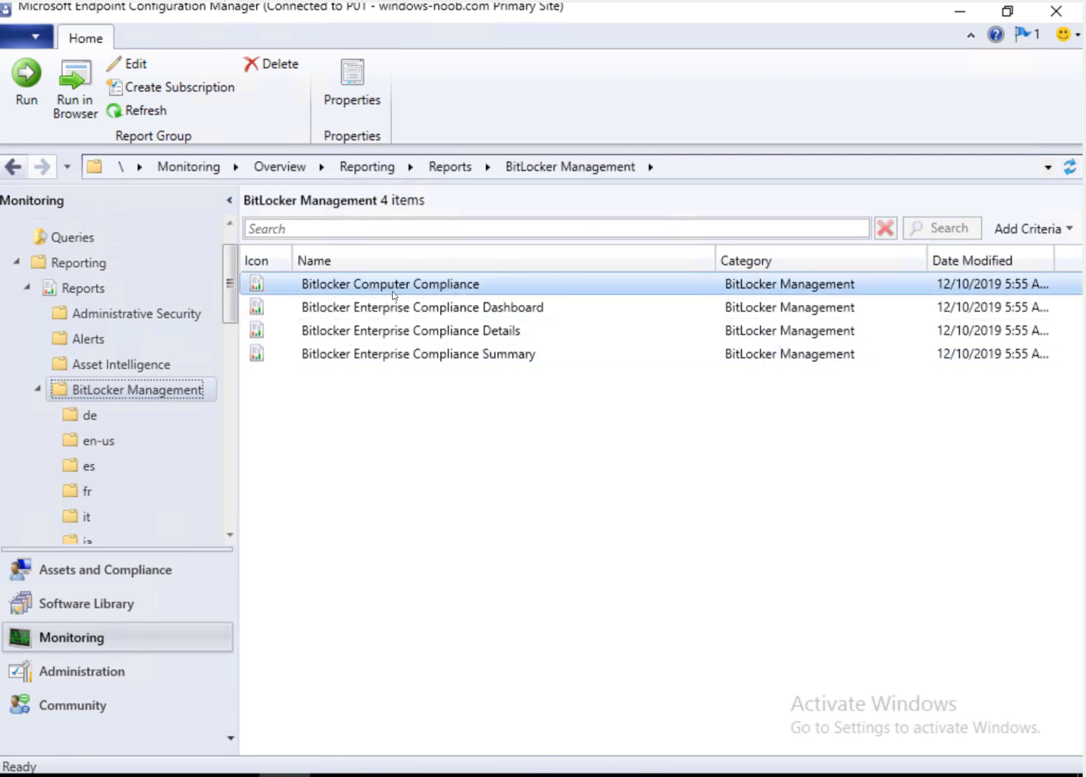
Step: Run the Bitlocker Computer Compliance report with Computer Name SurfacePro and view its results
{"action": "right_click", "coordinate": [458, 288]}
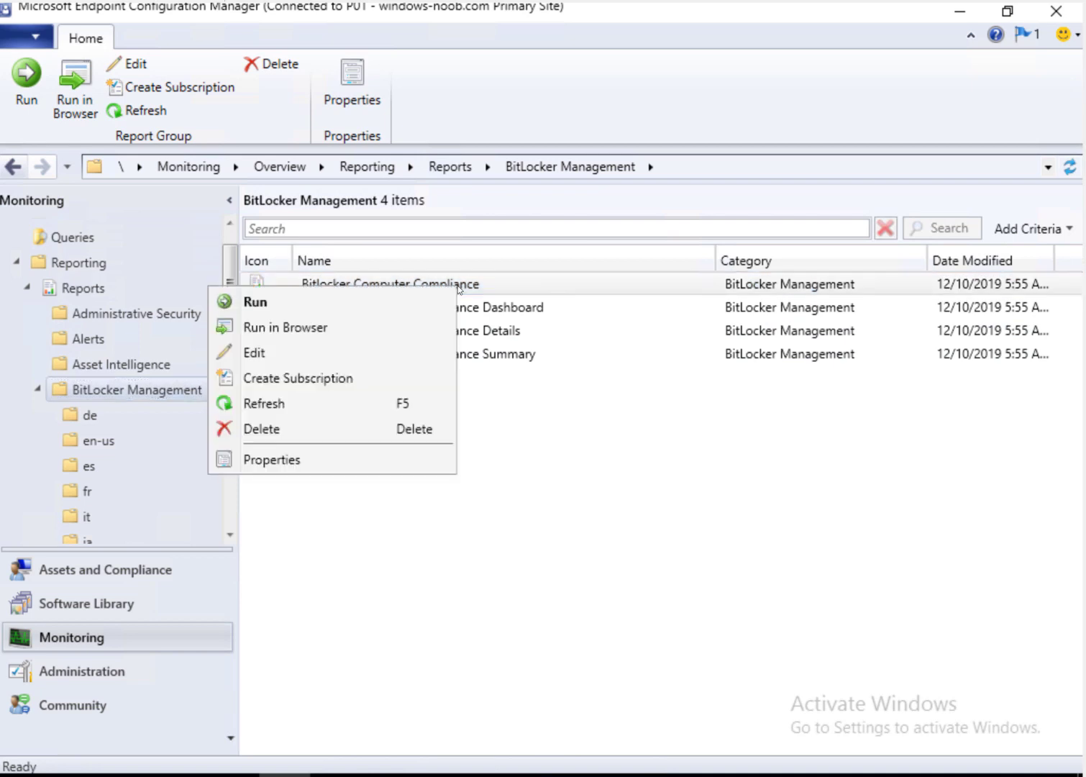
{"action": "left_click", "coordinate": [379, 294]}
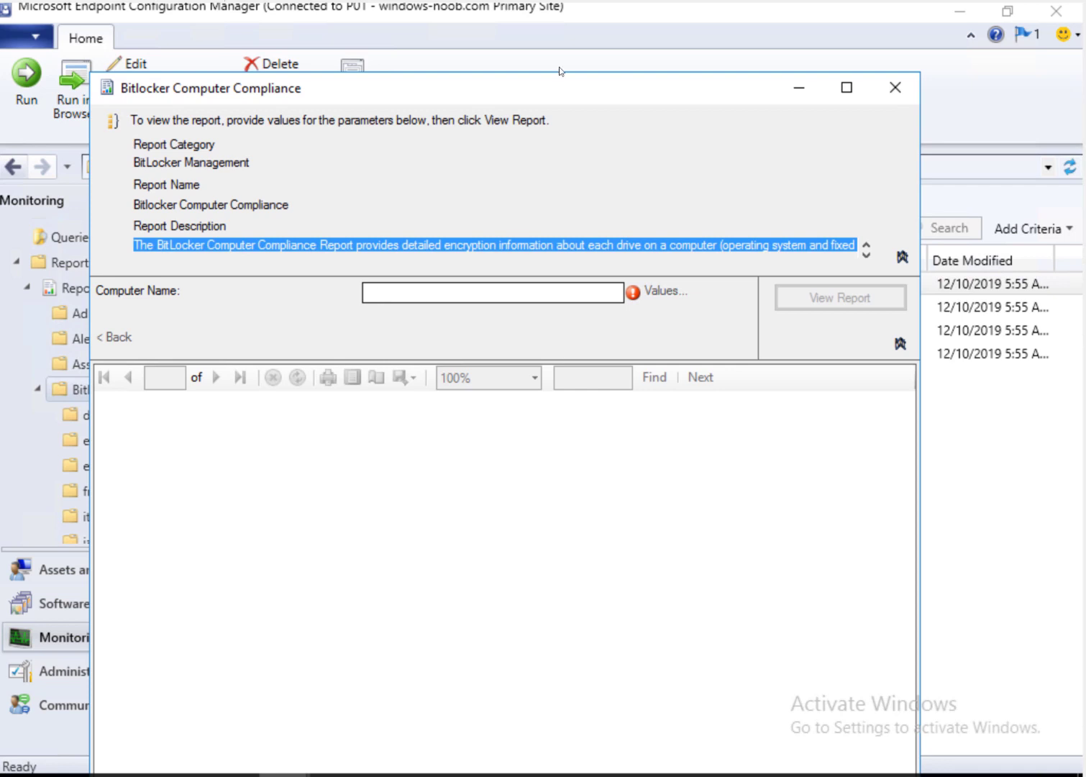
{"action": "double_click", "coordinate": [529, 92]}
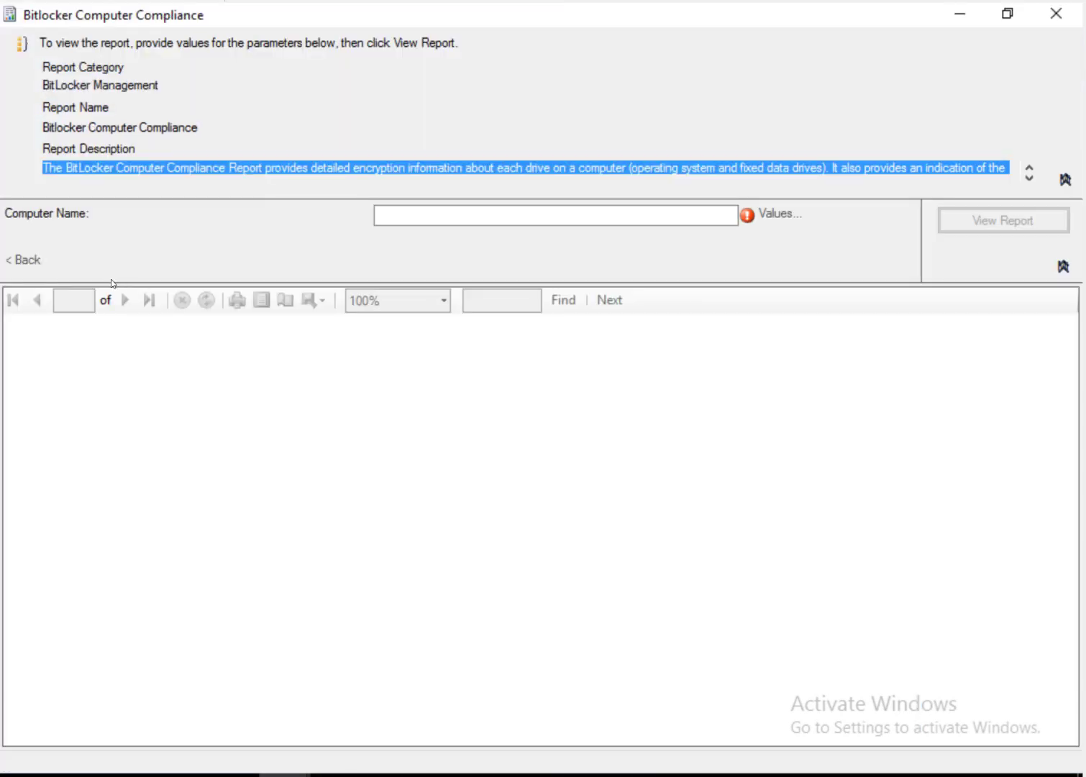
{"action": "left_click", "coordinate": [484, 214]}
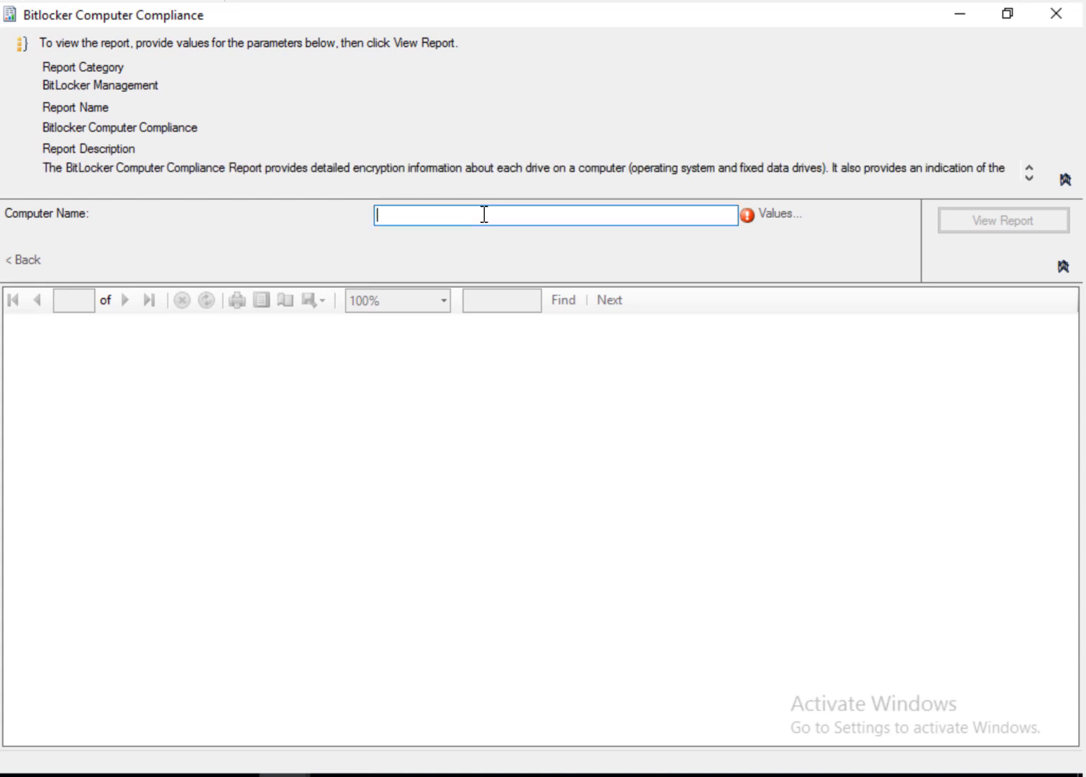
{"action": "type", "text": "Surface"}
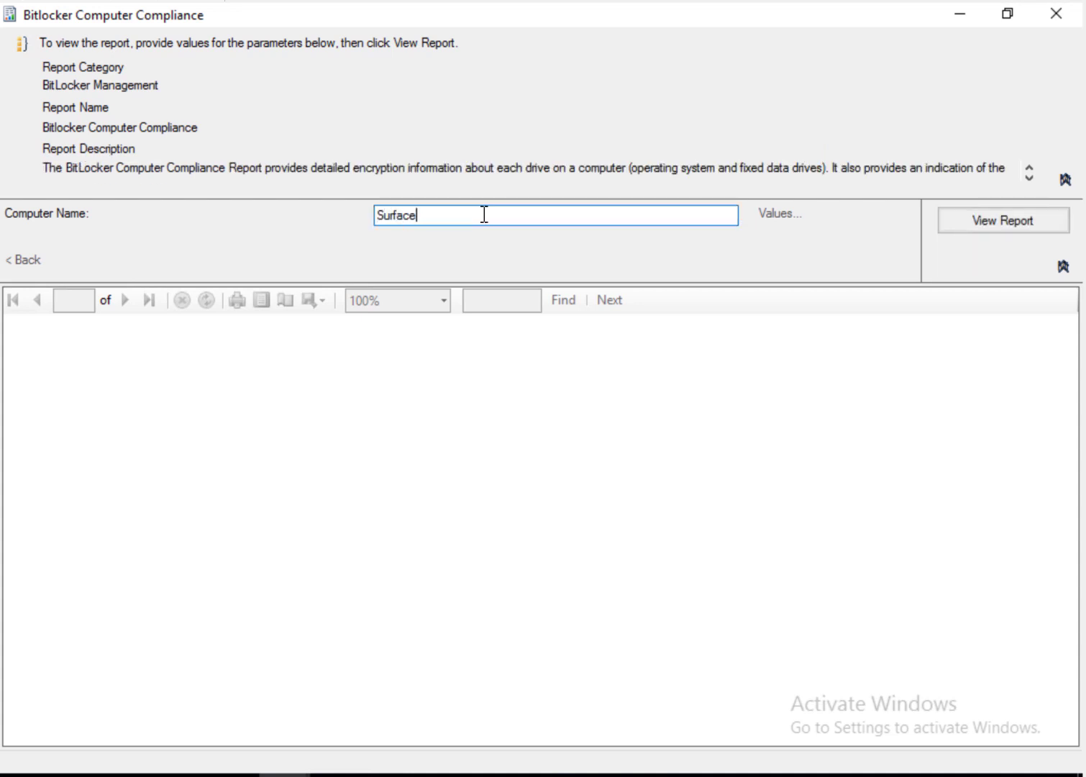
{"action": "type", "text": "Pro"}
{"action": "left_click", "coordinate": [1000, 228]}
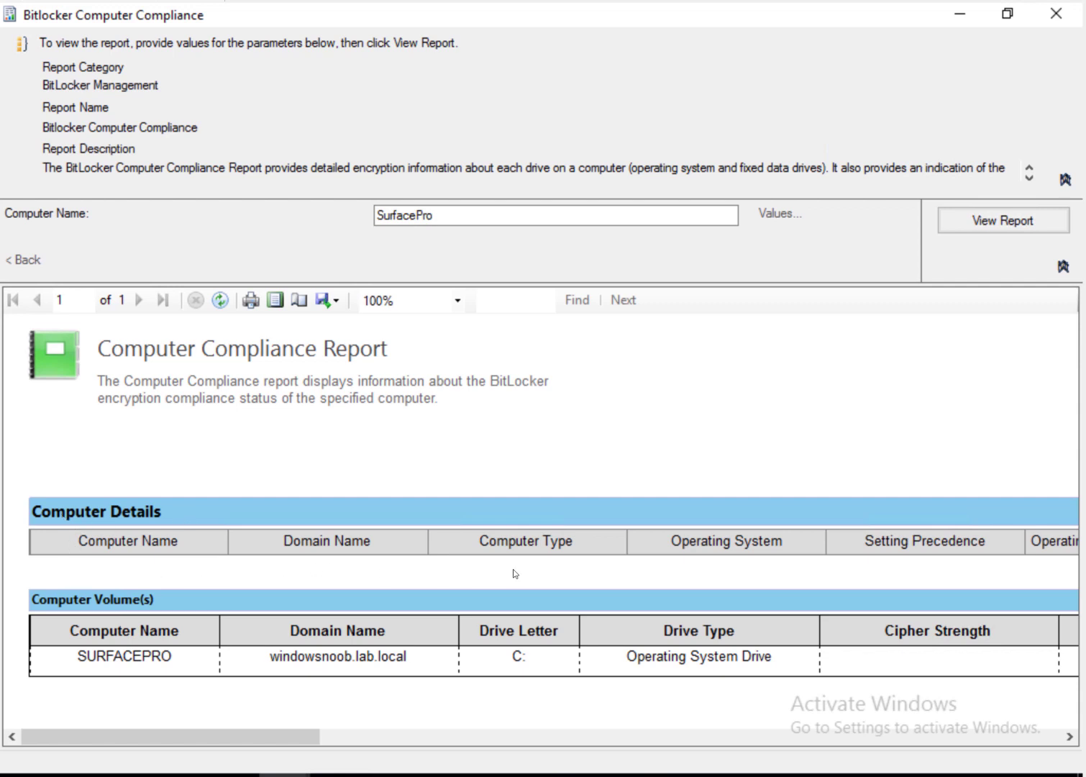
{"action": "left_click_drag", "start_coordinate": [122, 735], "coordinate": [313, 747]}
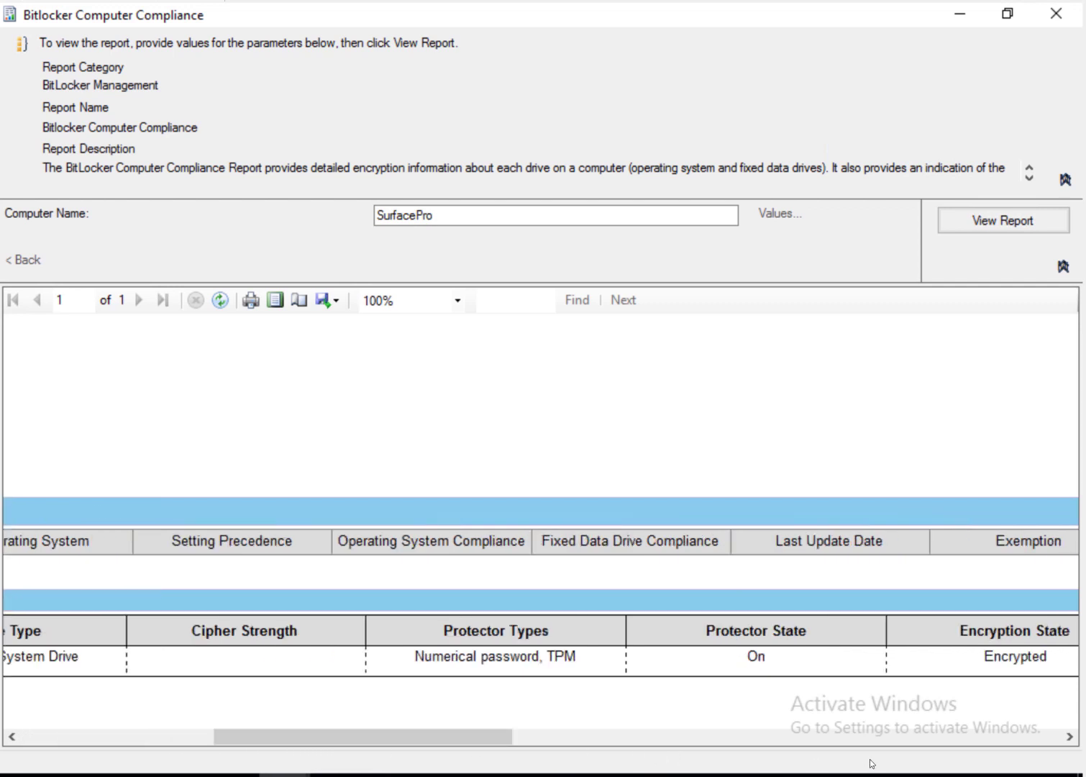
{"action": "left_click", "coordinate": [935, 740]}
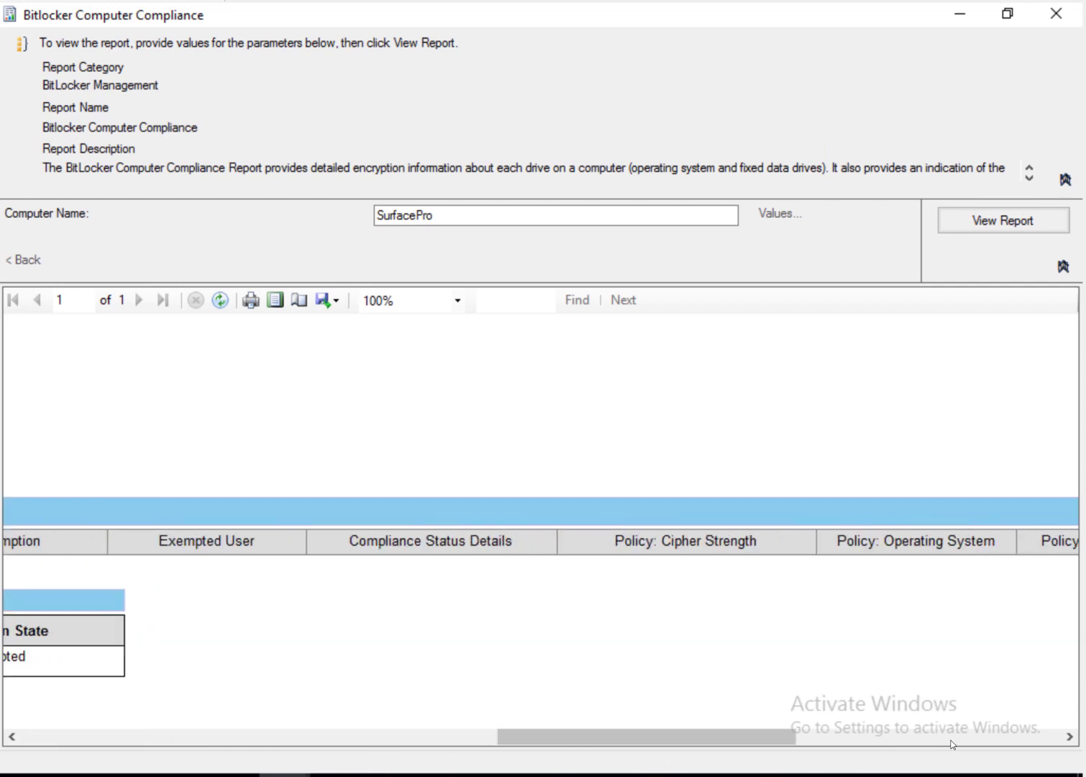
{"action": "left_click", "coordinate": [951, 744]}
{"action": "left_click_drag", "start_coordinate": [952, 744], "coordinate": [66, 747]}
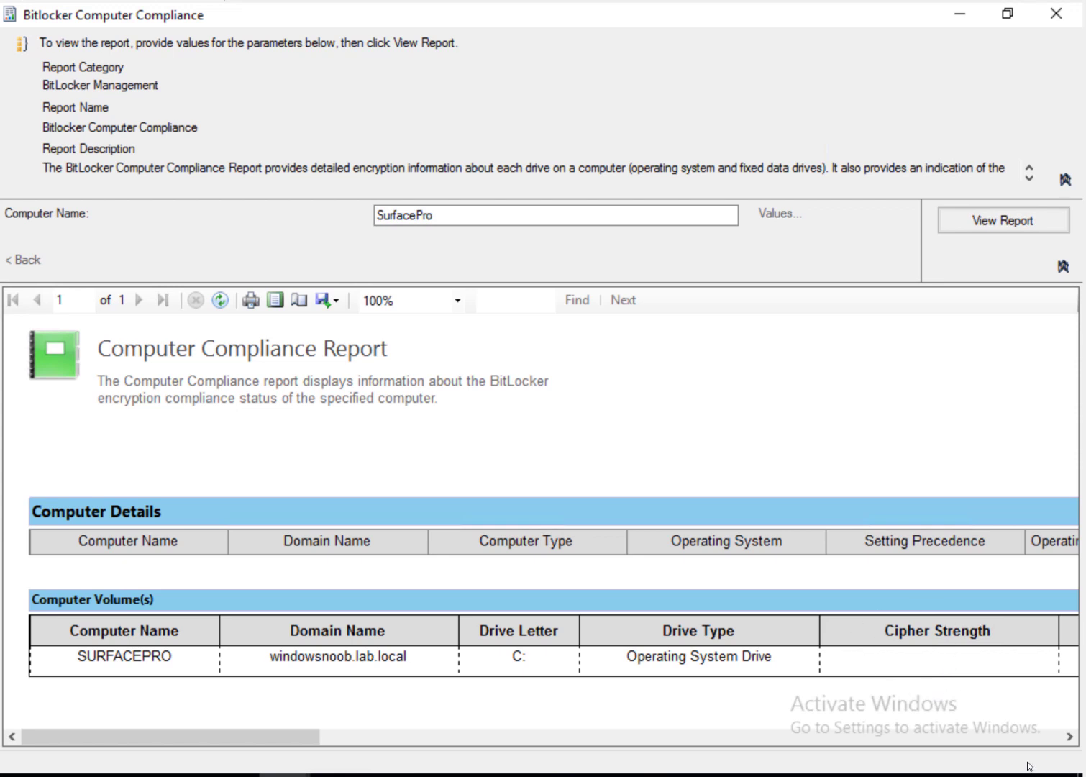
{"action": "left_click", "coordinate": [1020, 738]}
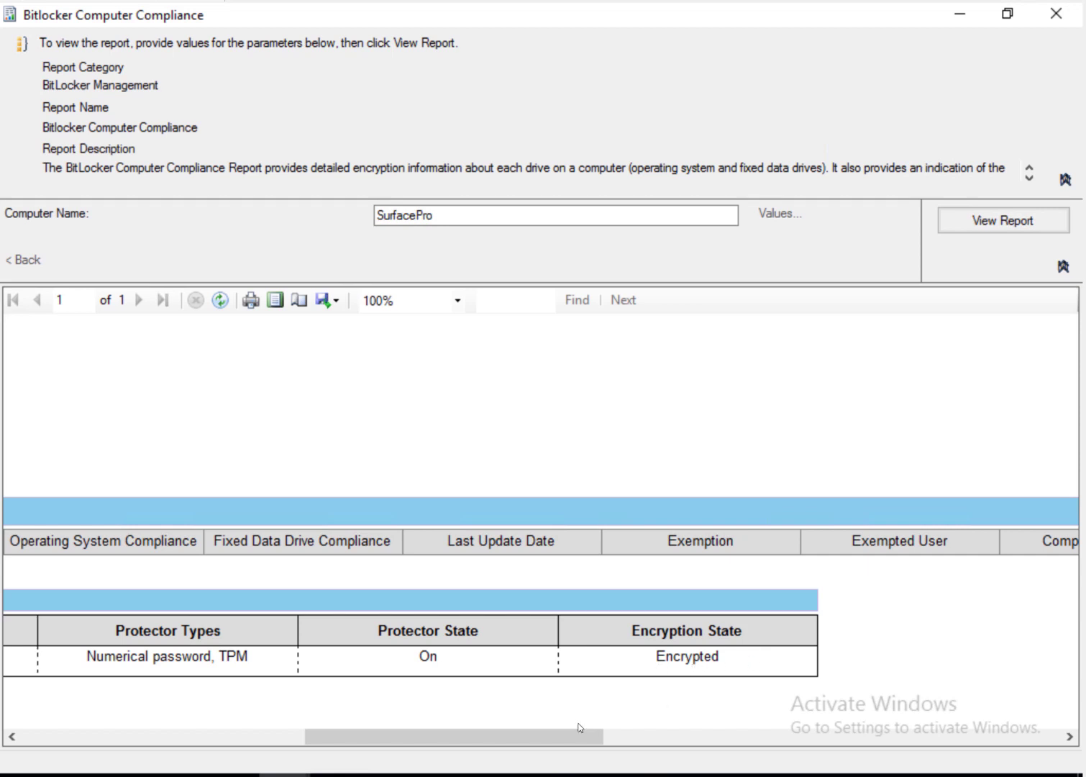
{"action": "left_click_drag", "start_coordinate": [523, 746], "coordinate": [121, 755]}
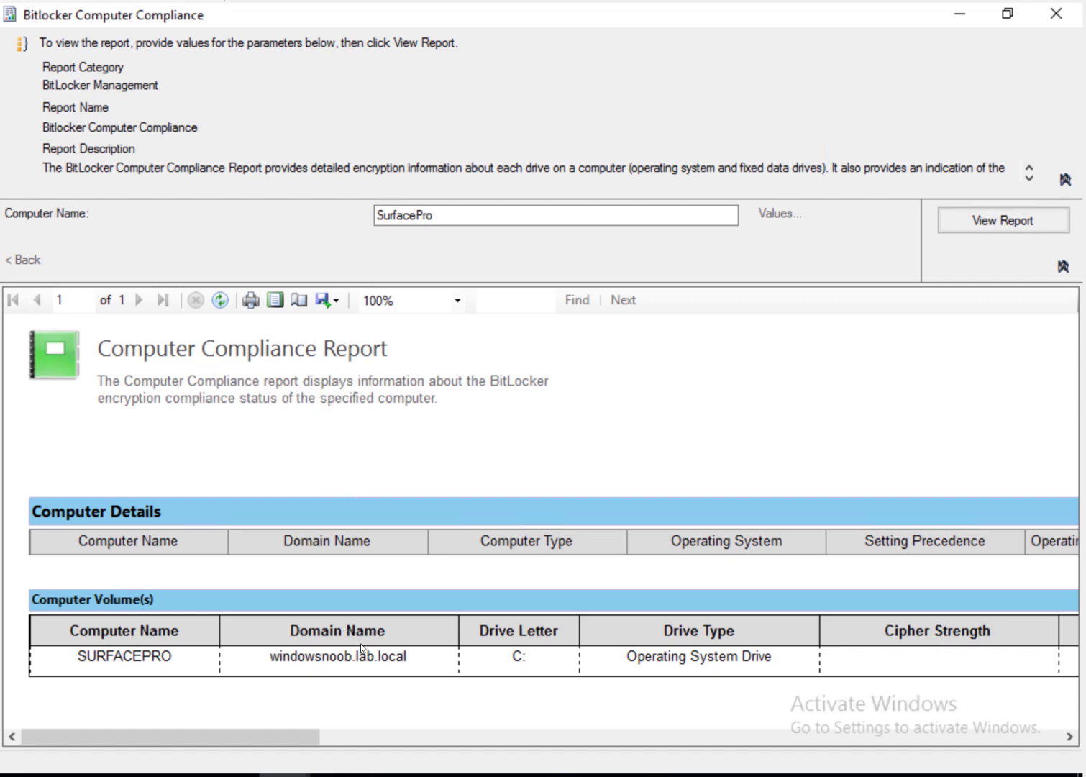
{"action": "left_click", "coordinate": [953, 737]}
{"action": "left_click", "coordinate": [961, 736]}
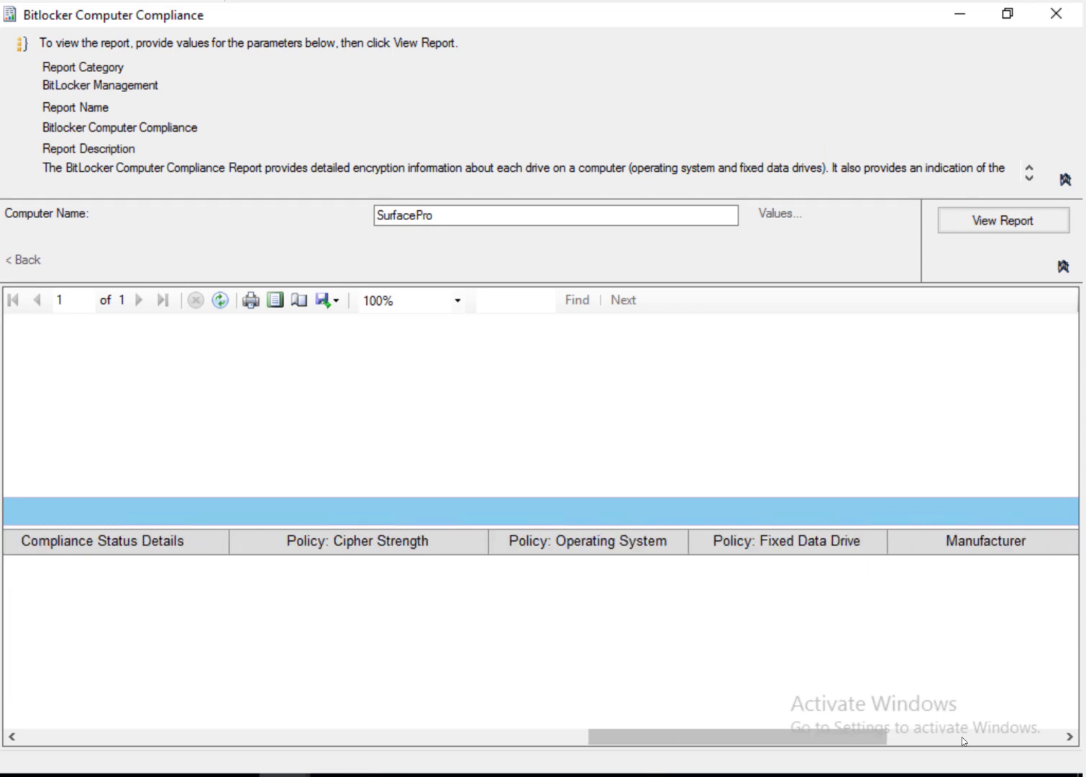
{"action": "left_click", "coordinate": [971, 737]}
{"action": "left_click_drag", "start_coordinate": [971, 736], "coordinate": [82, 731]}
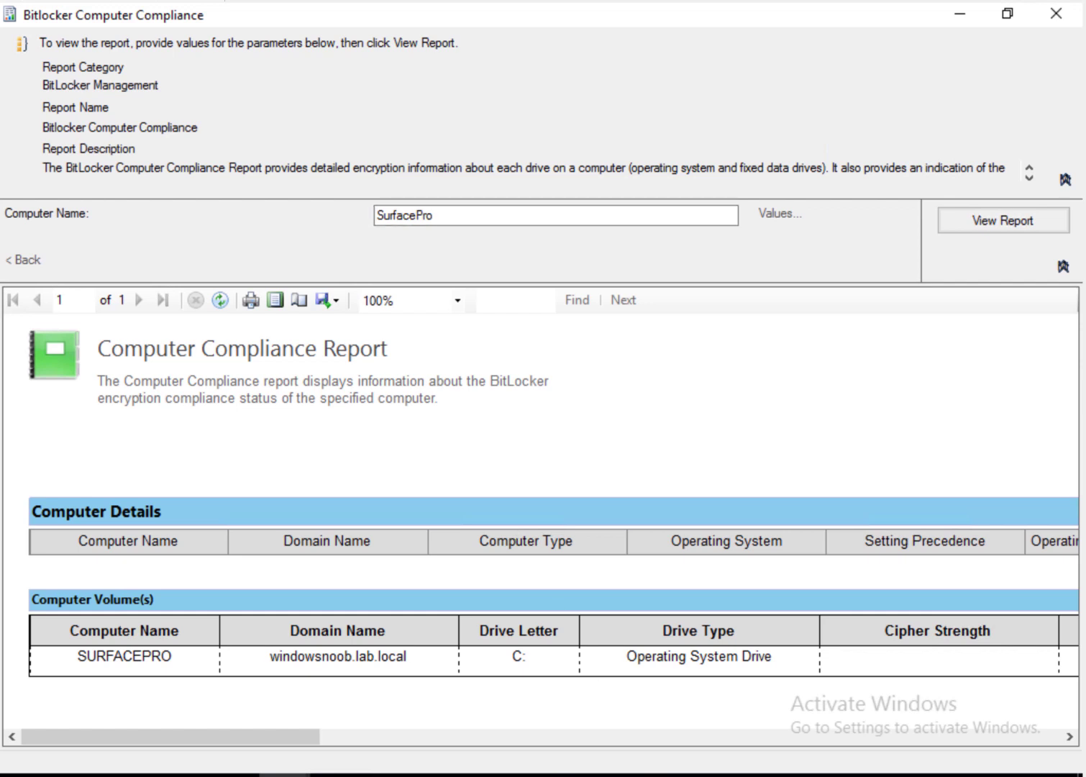
{"action": "left_click", "coordinate": [440, 775]}
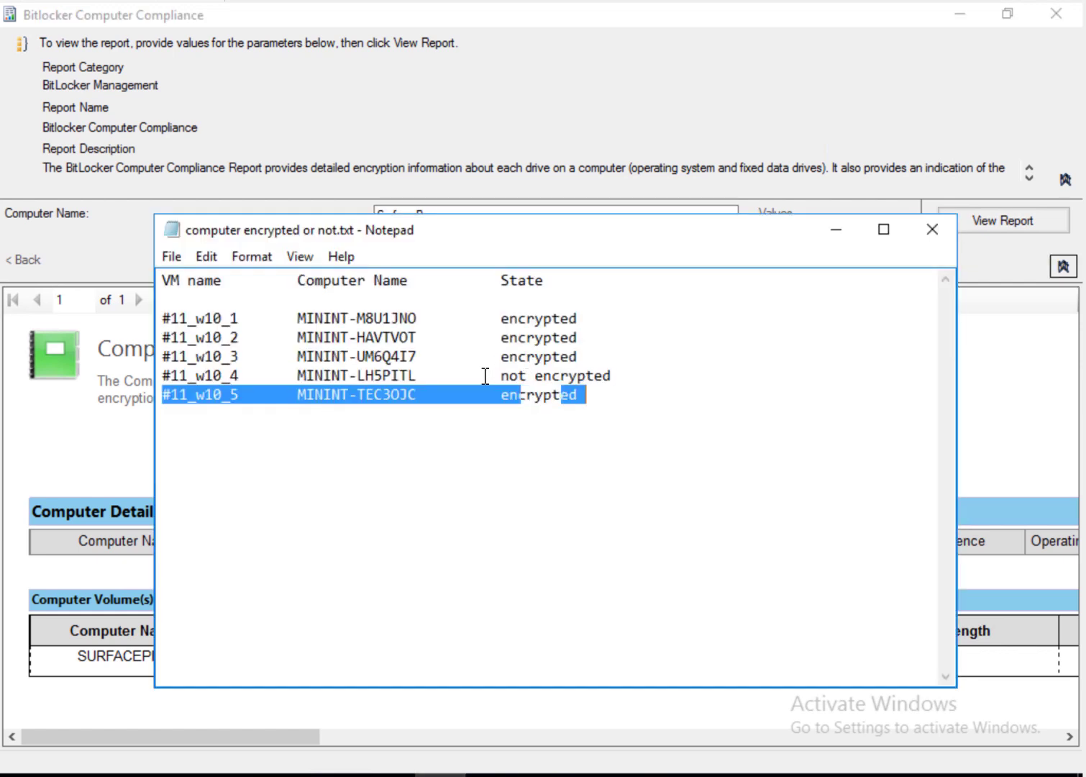
Step: Copy the computer name MININT-LH5PITL from the Notepad notes
{"action": "left_click", "coordinate": [417, 376]}
{"action": "left_click_drag", "start_coordinate": [352, 376], "coordinate": [291, 376]}
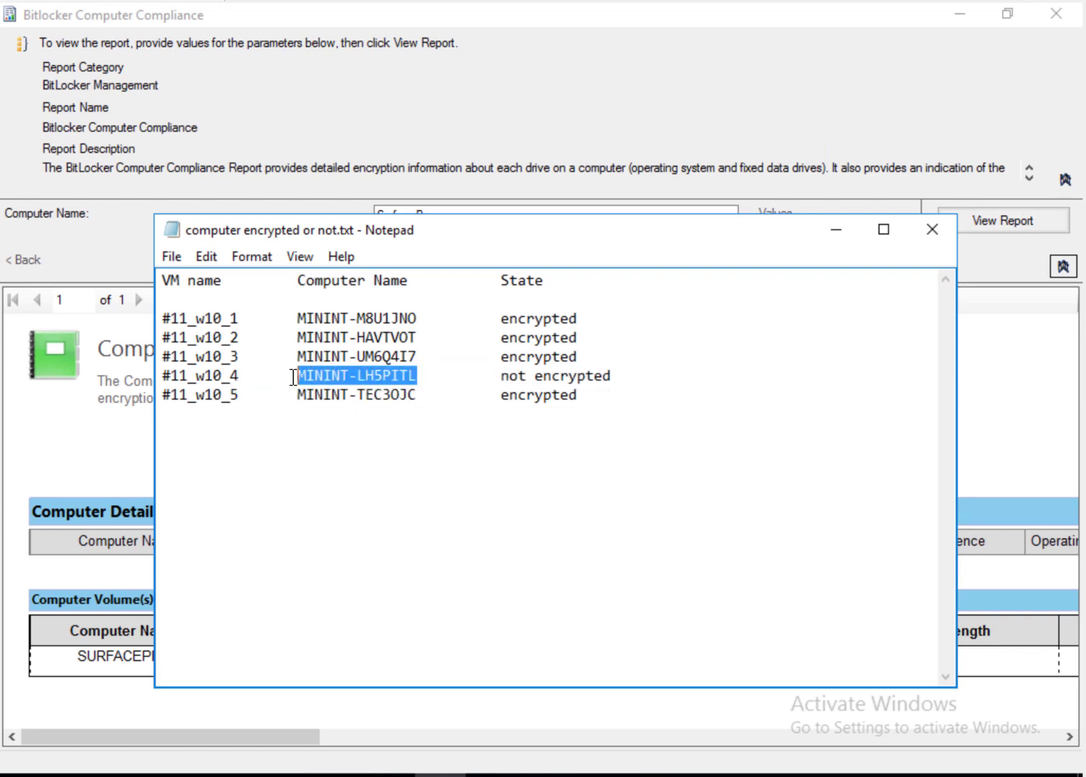
{"action": "right_click", "coordinate": [311, 375]}
{"action": "left_click", "coordinate": [80, 442]}
Step: Replace SurfacePro with MININT-LH5PITL as the Computer Name and regenerate the report
{"action": "left_click", "coordinate": [828, 230]}
{"action": "left_click", "coordinate": [577, 218]}
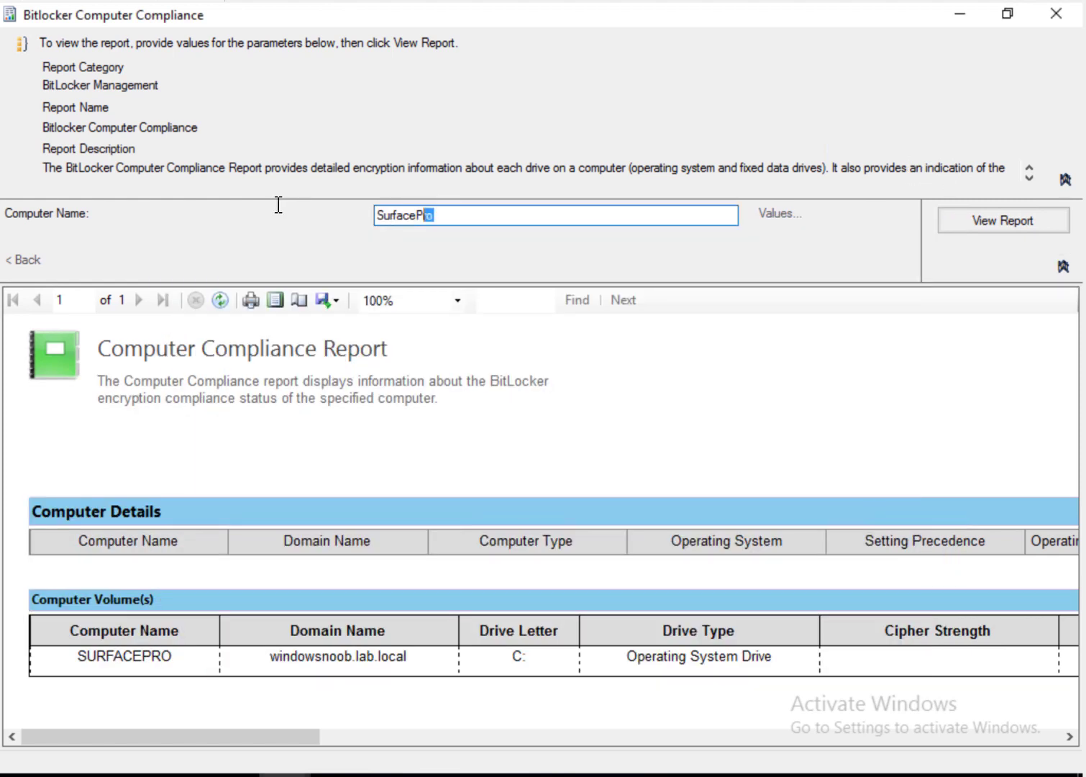
{"action": "key", "text": "ctrl+a"}
{"action": "right_click", "coordinate": [397, 217]}
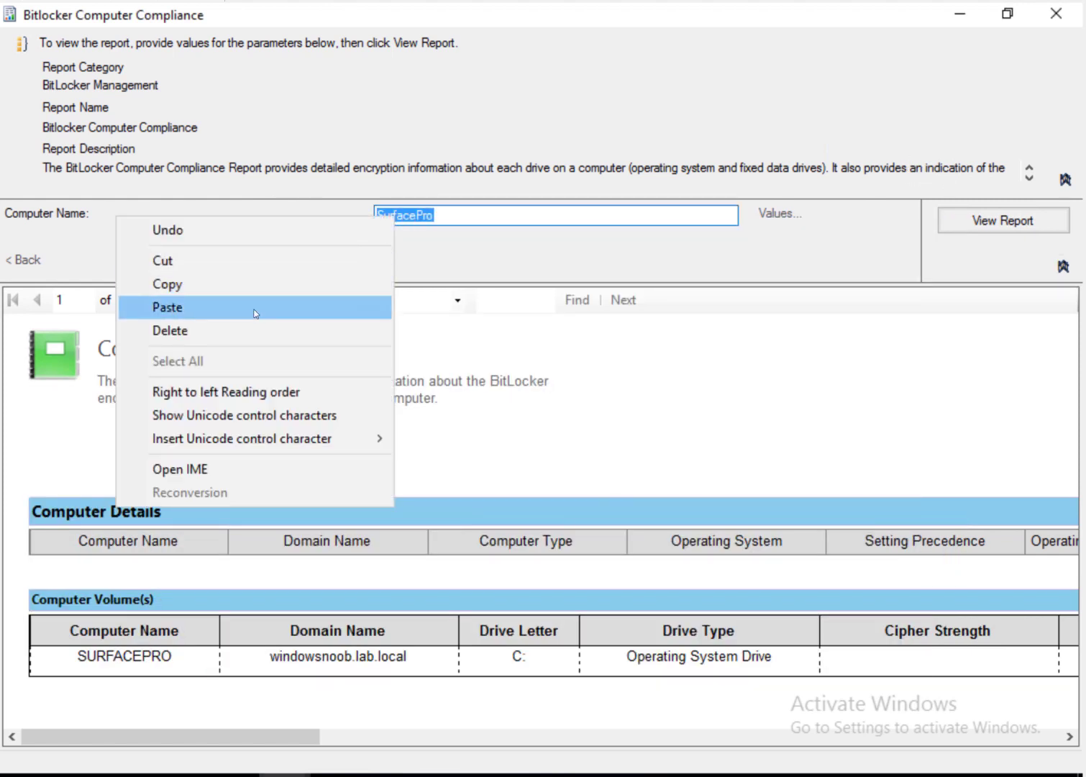
{"action": "left_click", "coordinate": [254, 313]}
{"action": "left_click", "coordinate": [1024, 223]}
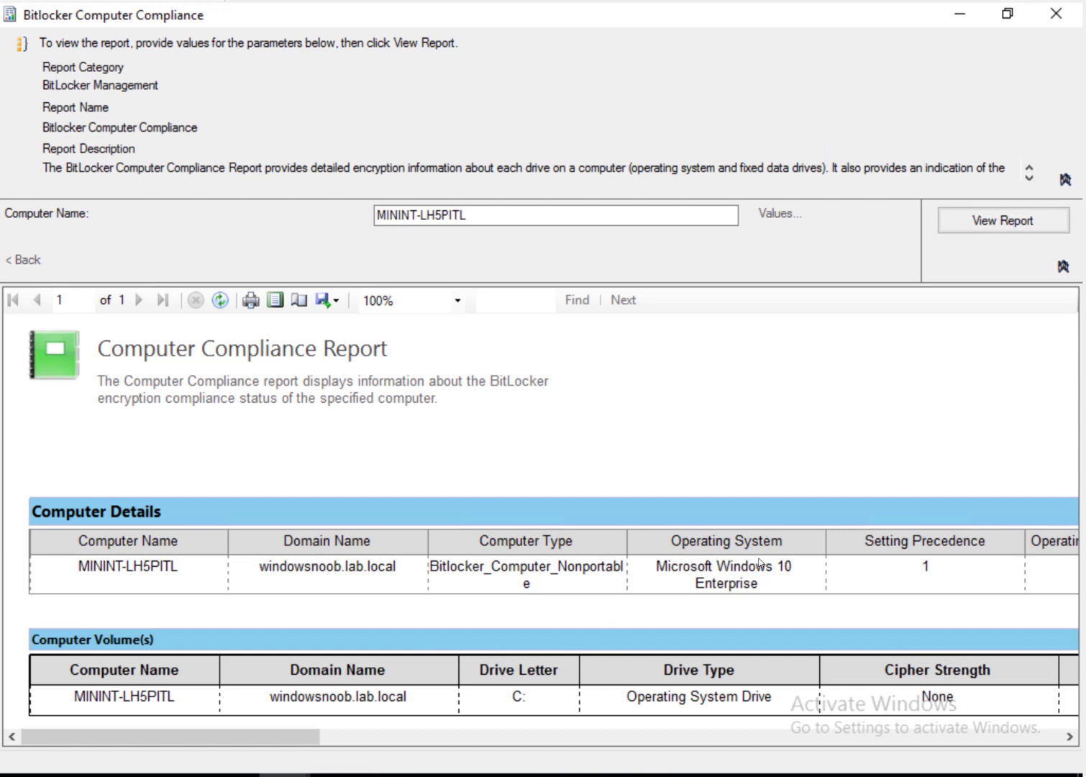
Step: Scroll across the MININT-LH5PITL report to check Noncompliant and Not Encrypted columns, then minimize it
{"action": "left_click_drag", "start_coordinate": [297, 740], "coordinate": [553, 746]}
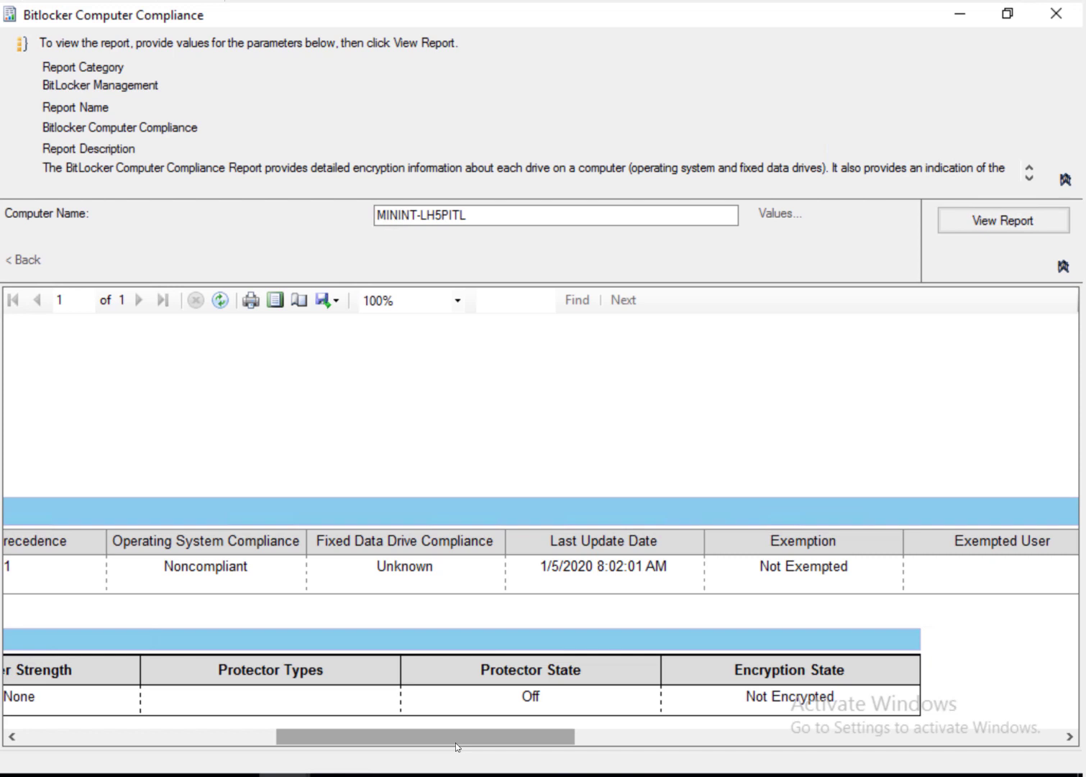
{"action": "left_click_drag", "start_coordinate": [455, 742], "coordinate": [165, 745]}
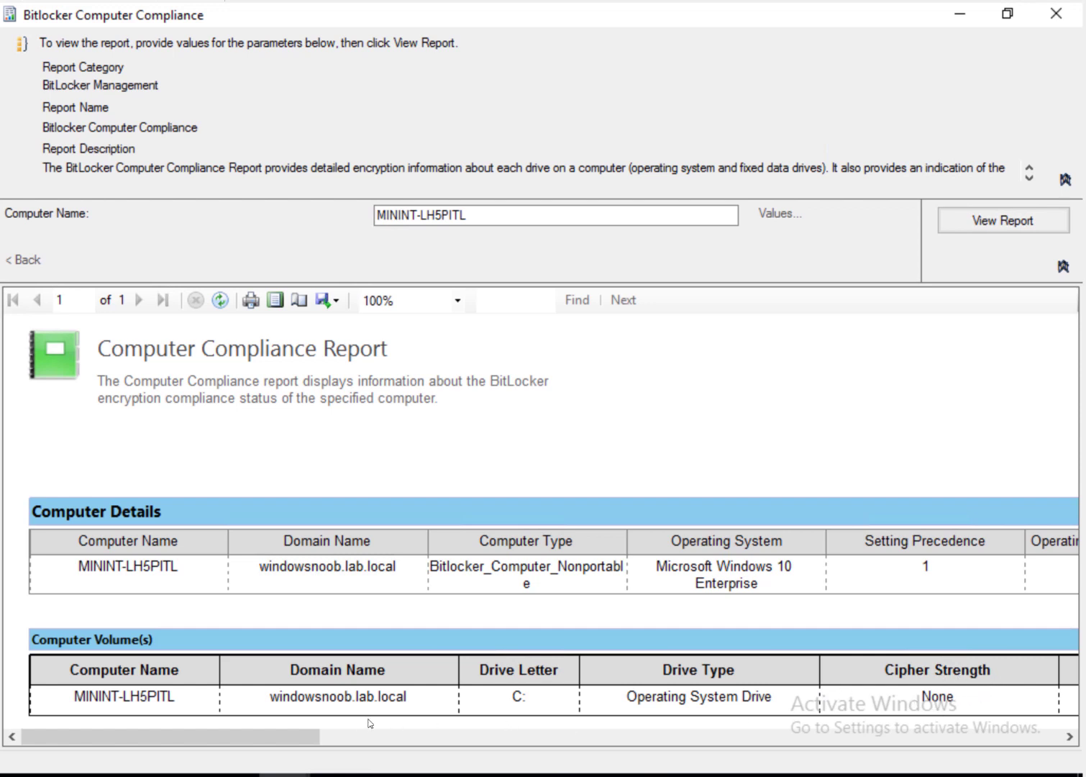
{"action": "left_click", "coordinate": [1070, 737]}
{"action": "left_click", "coordinate": [1071, 740]}
{"action": "left_click", "coordinate": [1072, 740]}
{"action": "left_click", "coordinate": [1072, 741]}
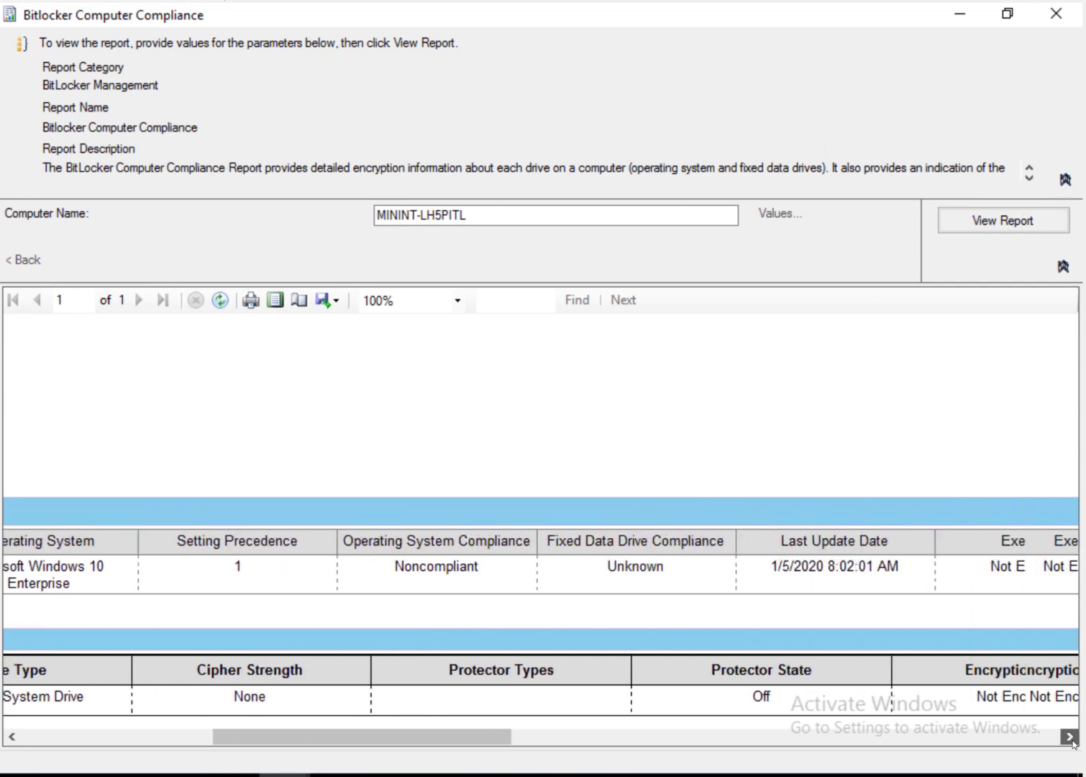
{"action": "left_click", "coordinate": [1070, 737]}
{"action": "left_click", "coordinate": [1070, 737]}
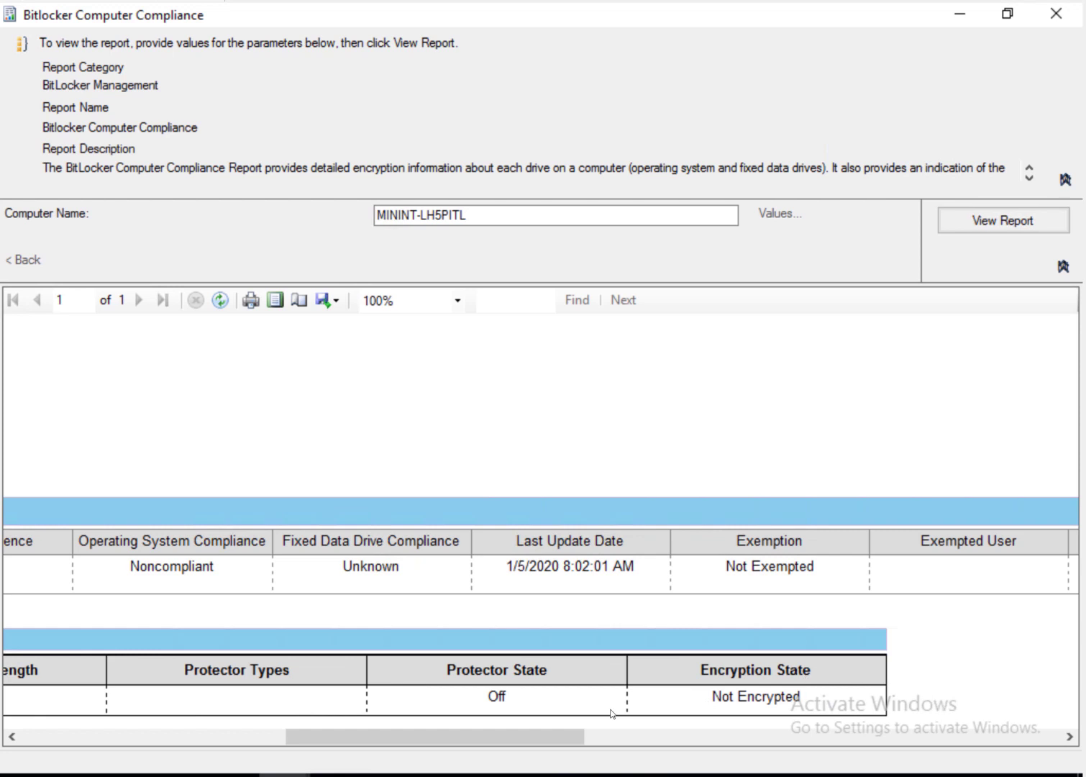
{"action": "left_click_drag", "start_coordinate": [478, 743], "coordinate": [184, 751]}
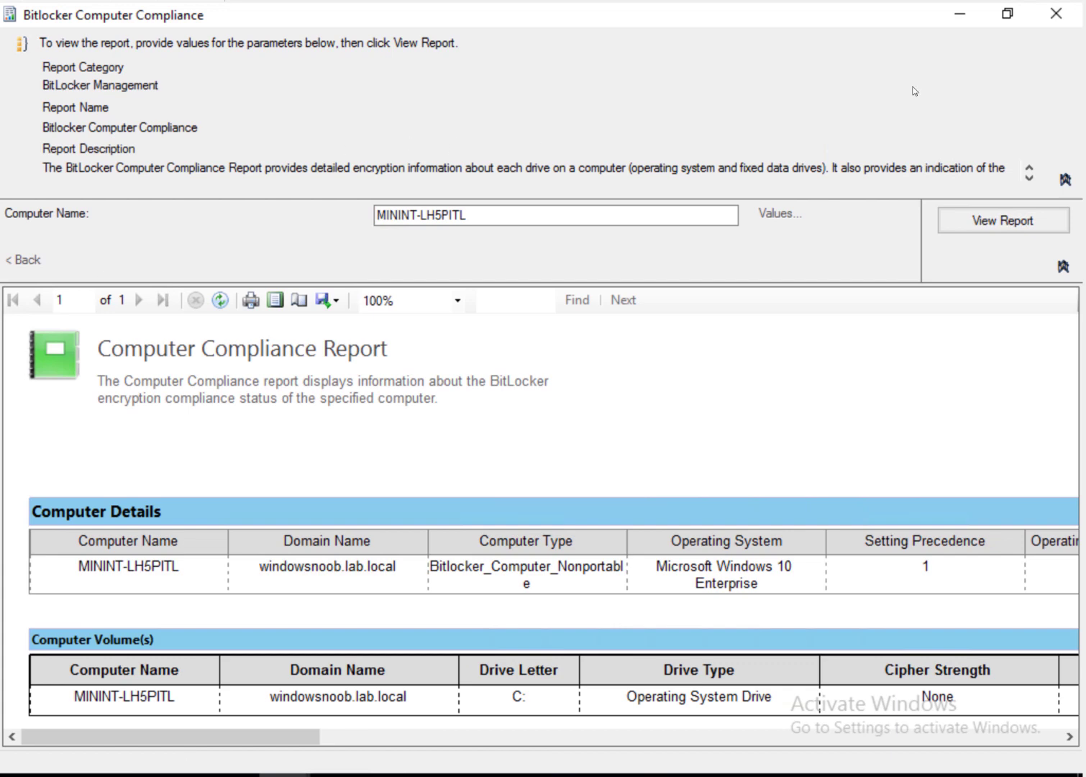
{"action": "left_click", "coordinate": [967, 18]}
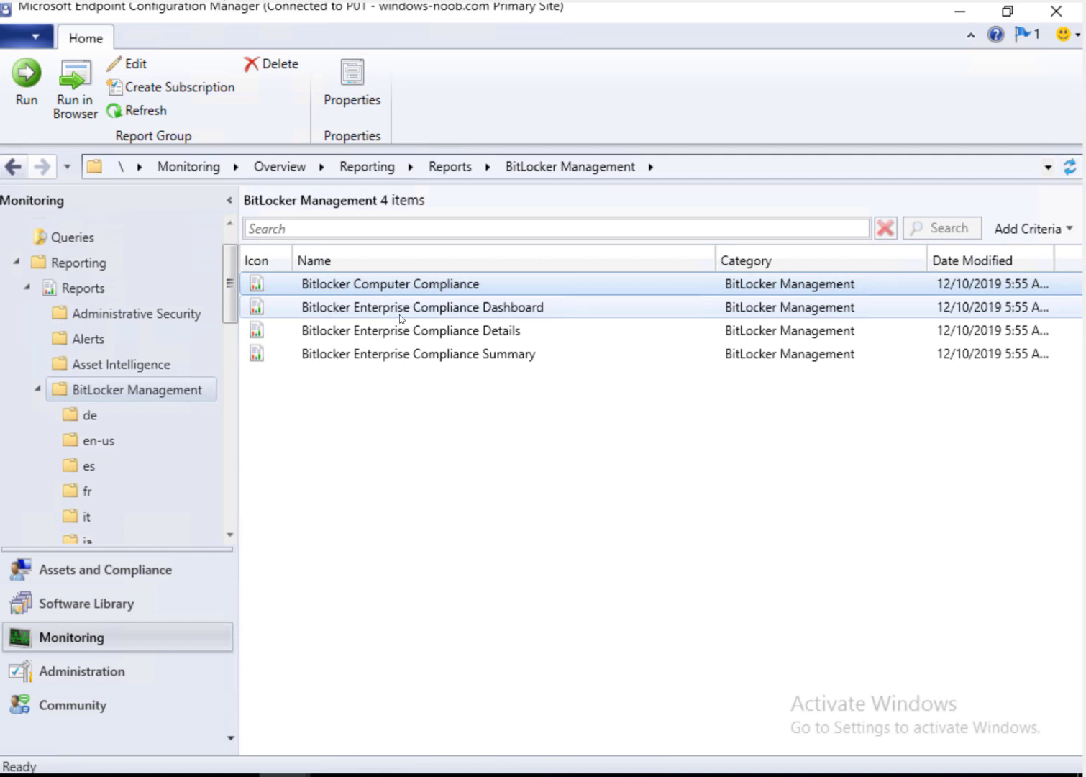
Step: Run the Bitlocker Enterprise Compliance Dashboard with Collection ID set to Enable BitLocker Encryption
{"action": "right_click", "coordinate": [424, 316]}
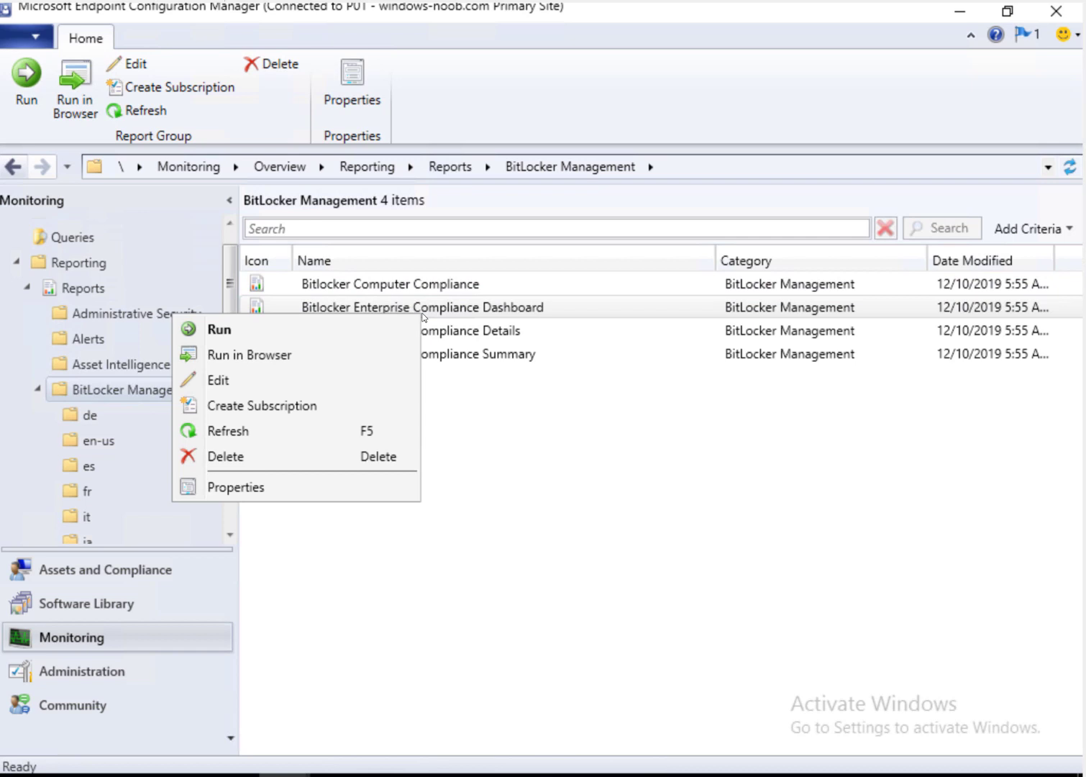
{"action": "left_click", "coordinate": [357, 328]}
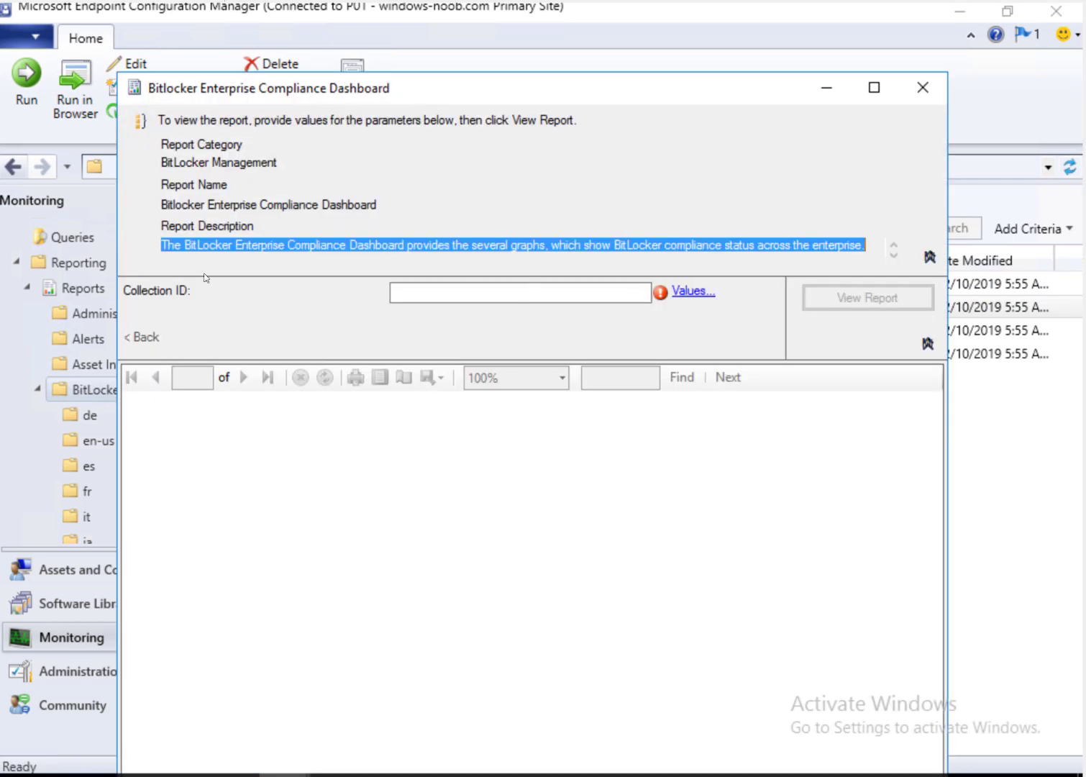
{"action": "double_click", "coordinate": [499, 88]}
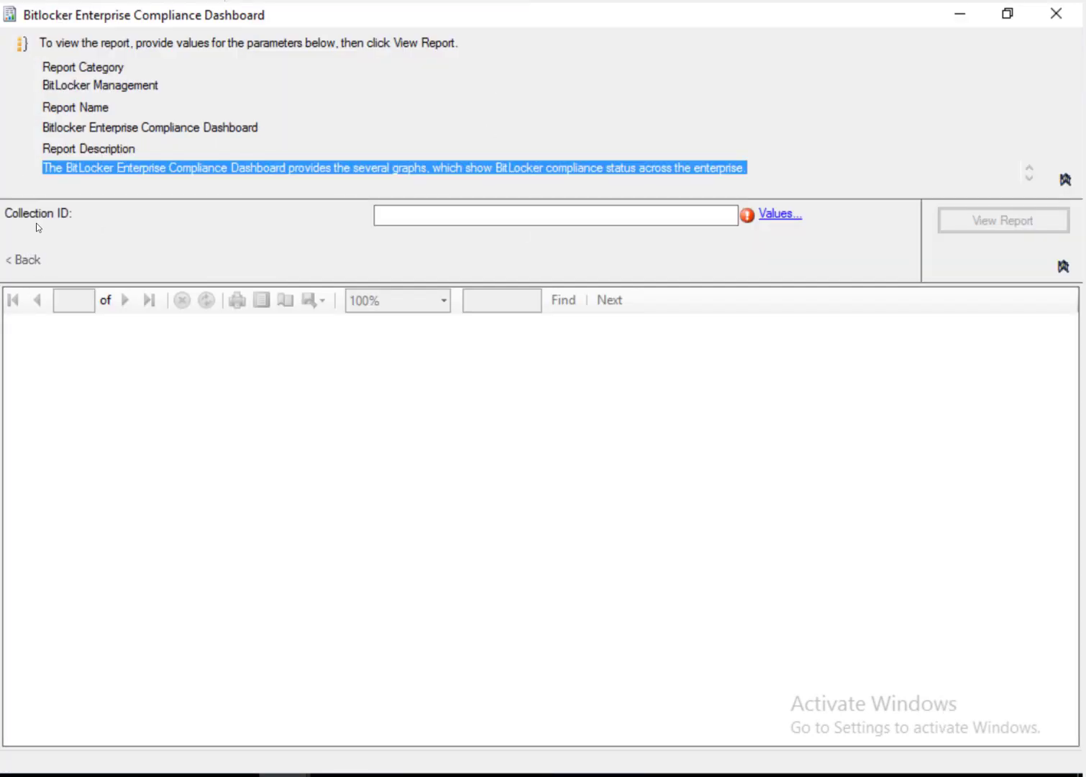
{"action": "left_click", "coordinate": [780, 215]}
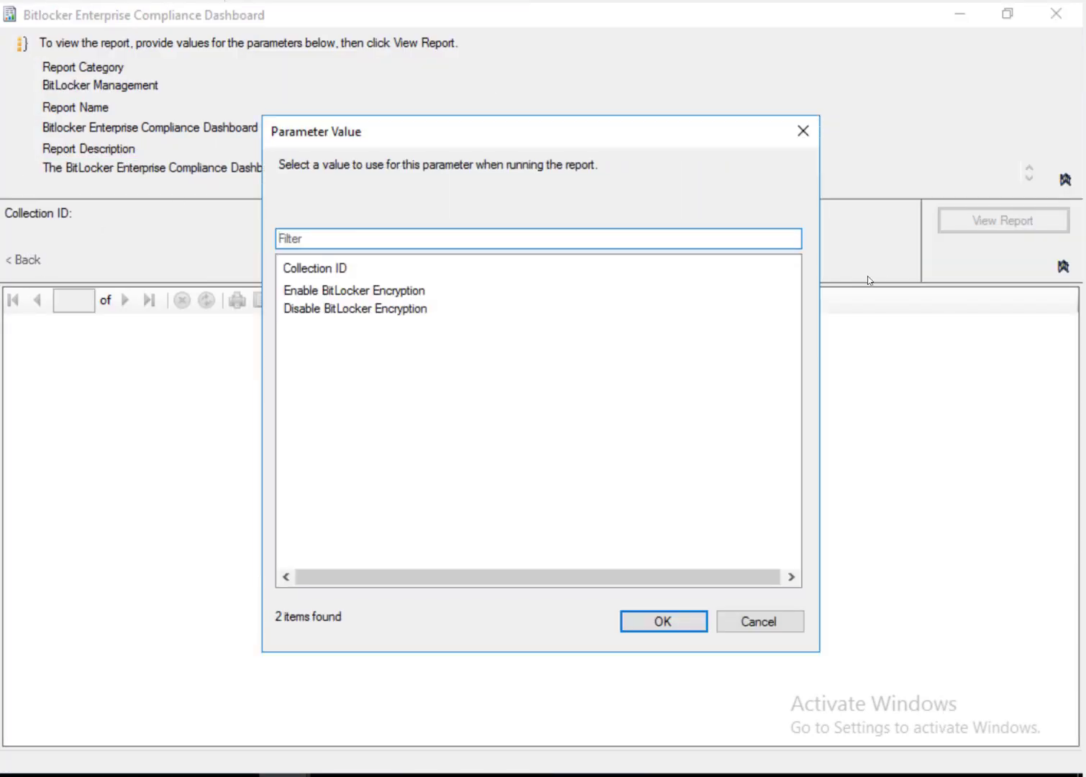
{"action": "left_click", "coordinate": [310, 290]}
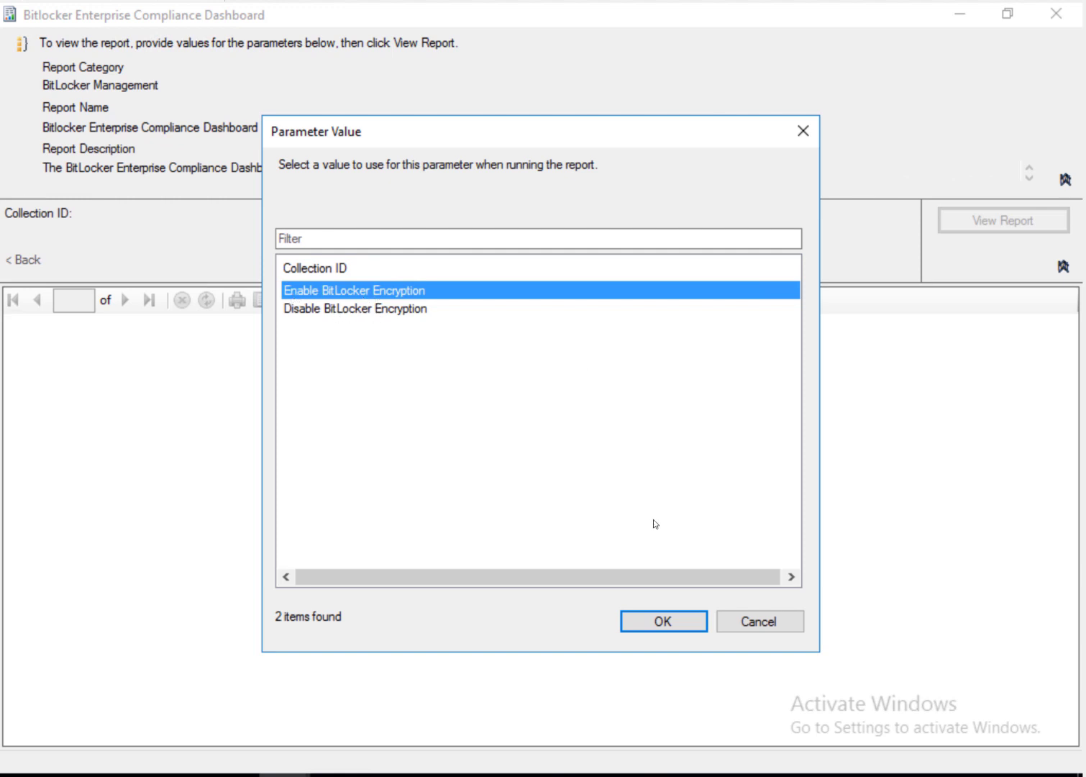
{"action": "left_click", "coordinate": [663, 622]}
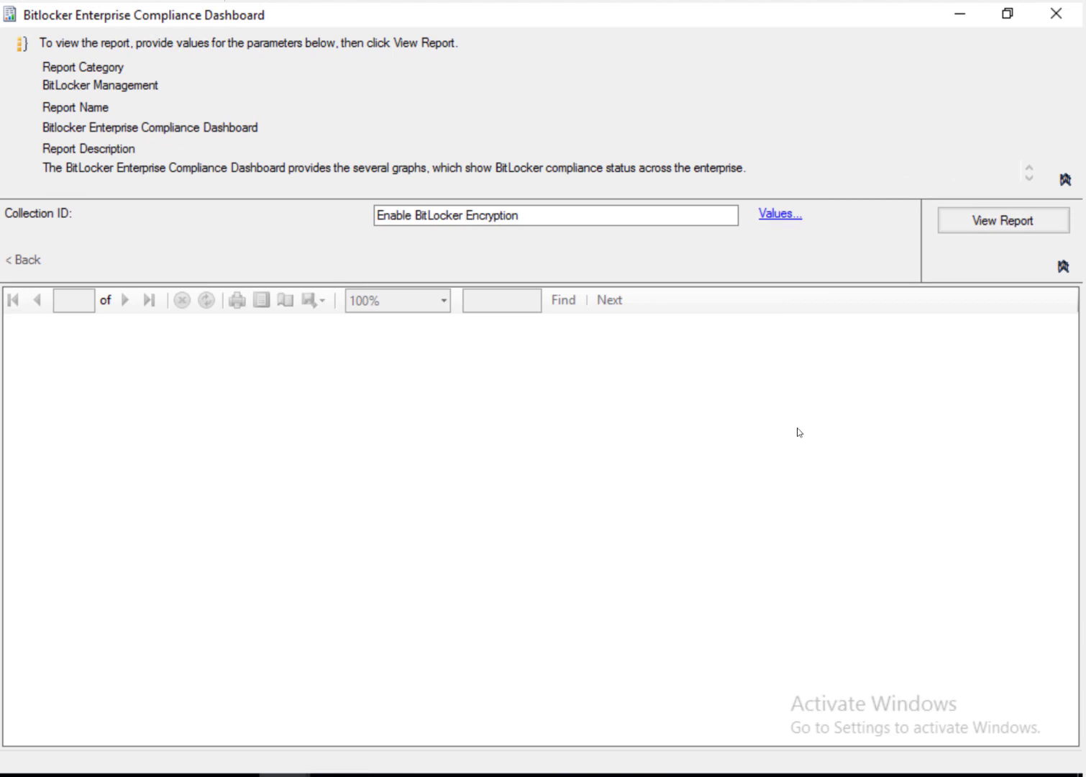
Step: Generate the compliance dashboard for Enable BitLocker Encryption and scroll through its charts
{"action": "left_click", "coordinate": [971, 227]}
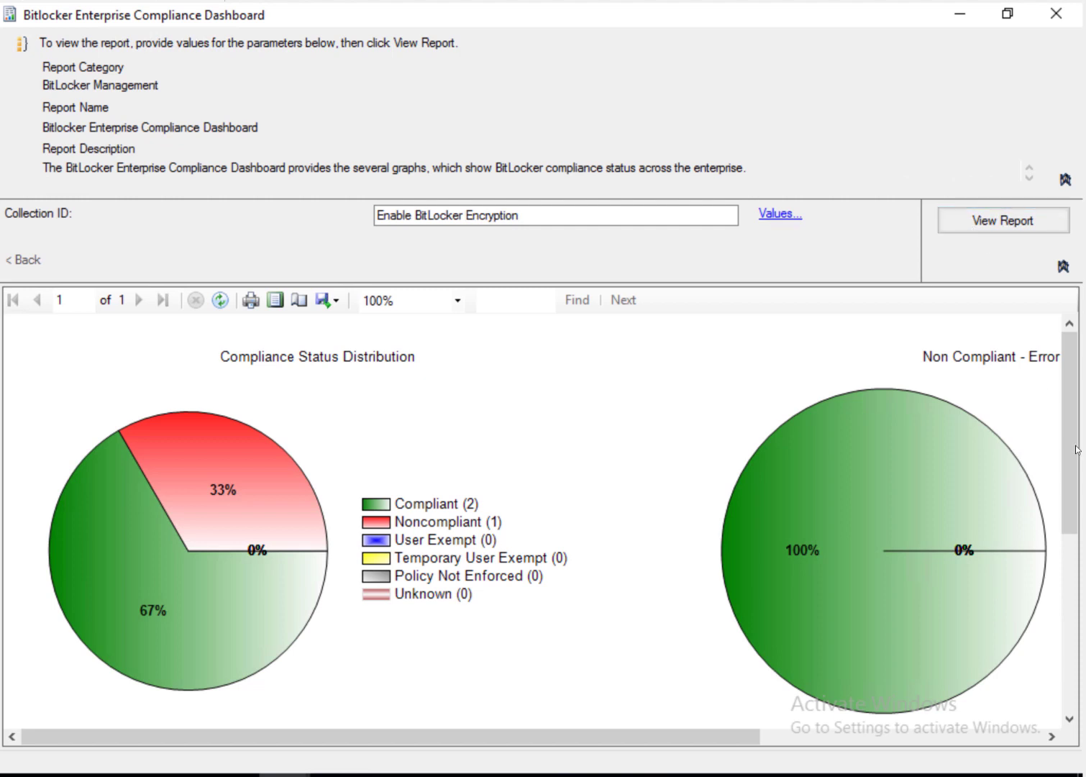
{"action": "left_click_drag", "start_coordinate": [1068, 439], "coordinate": [1079, 593]}
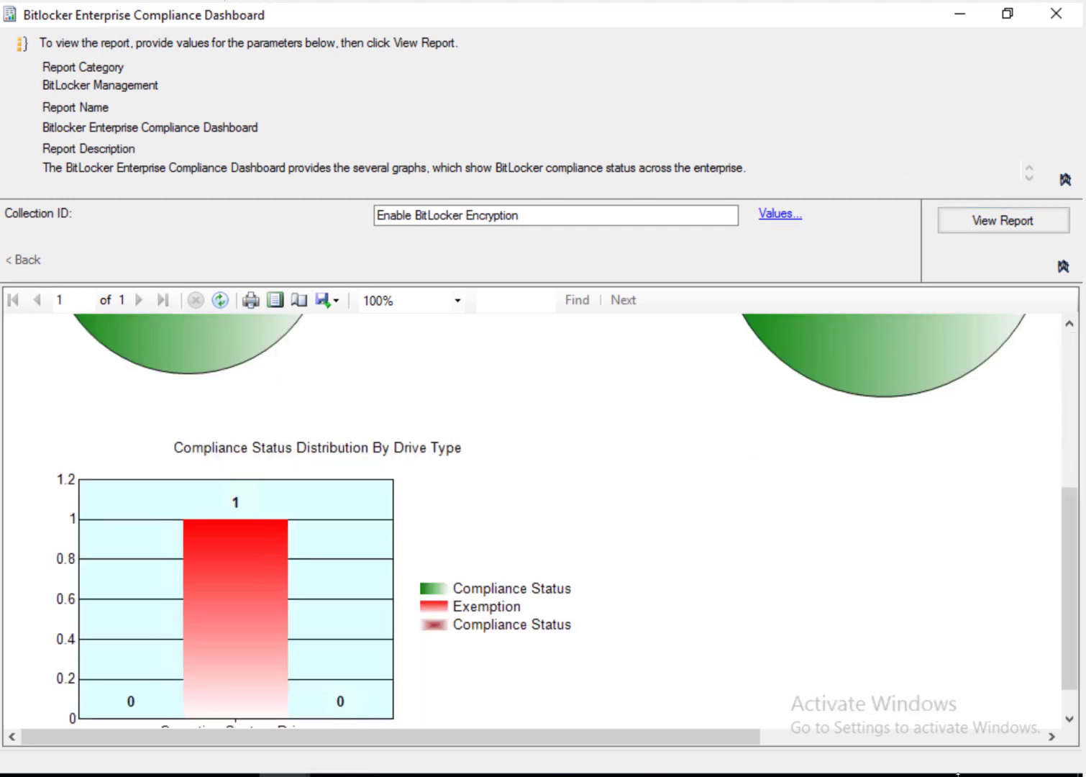
{"action": "left_click_drag", "start_coordinate": [1079, 486], "coordinate": [1077, 351]}
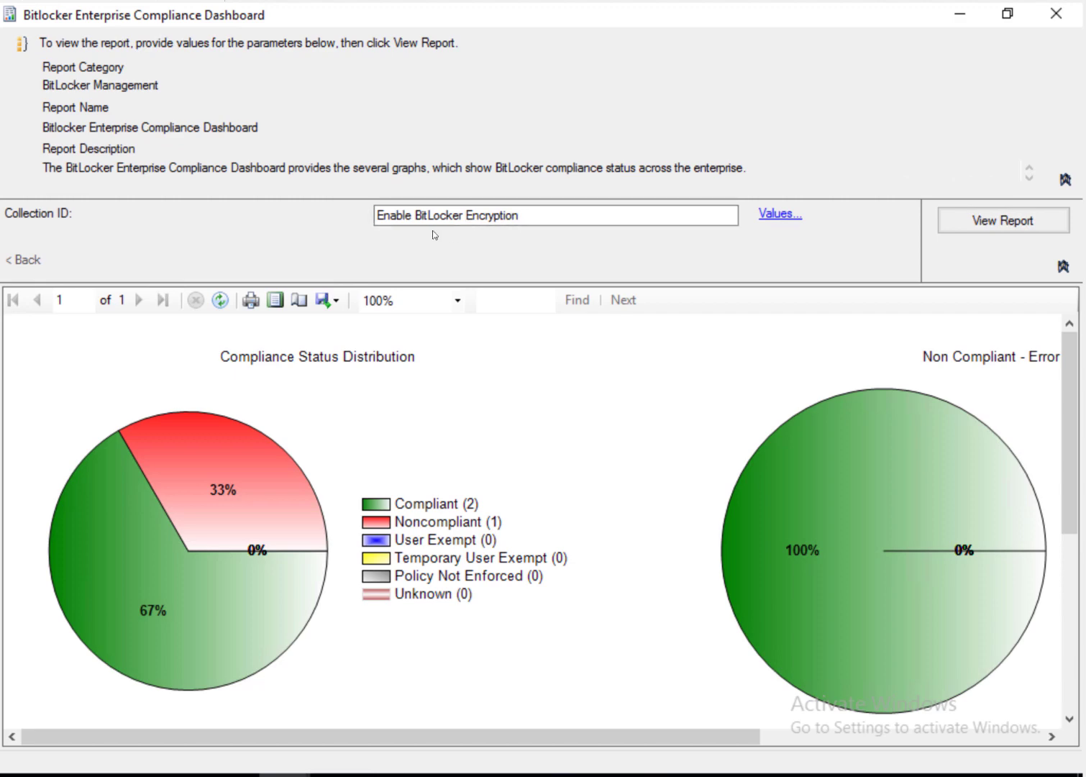
Step: Switch back to the main console window and its Assets and Compliance workspace
{"action": "left_click", "coordinate": [288, 775]}
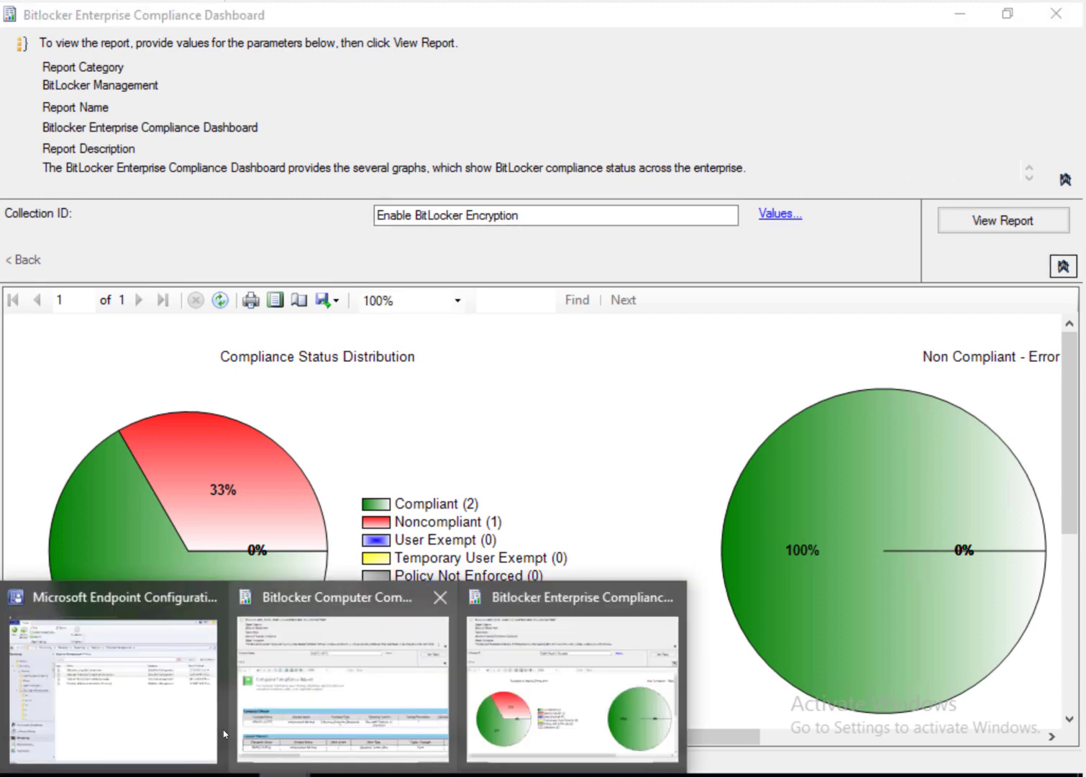
{"action": "left_click", "coordinate": [149, 717]}
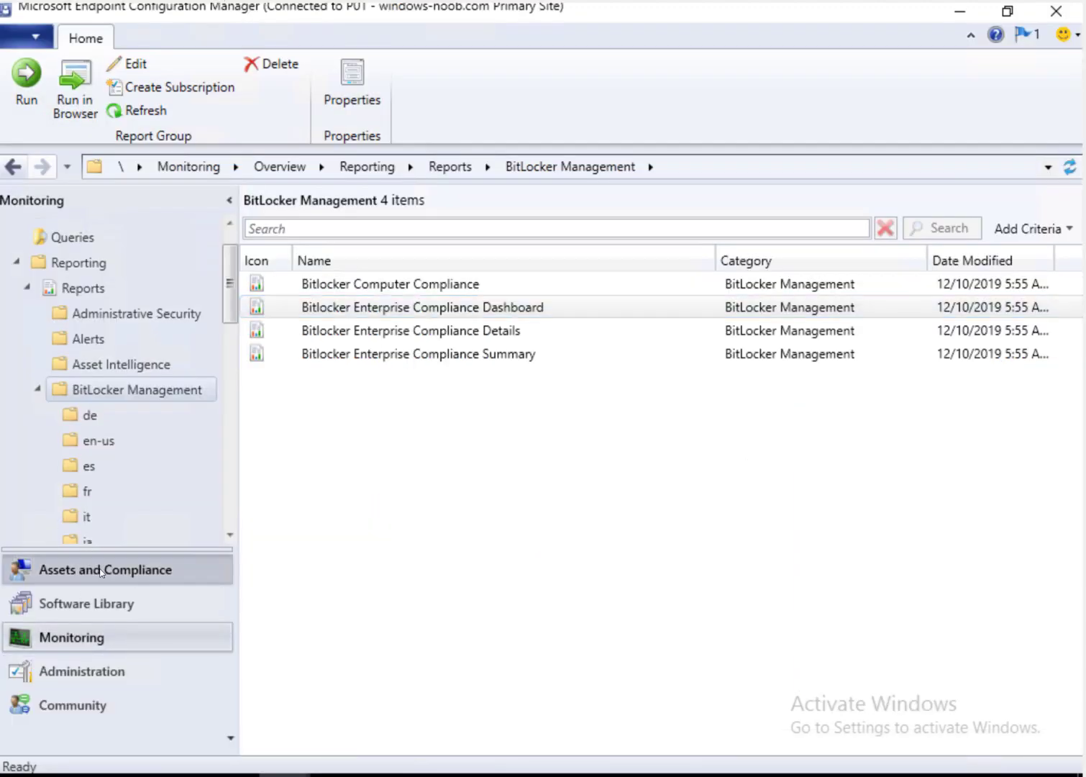
{"action": "left_click", "coordinate": [101, 571]}
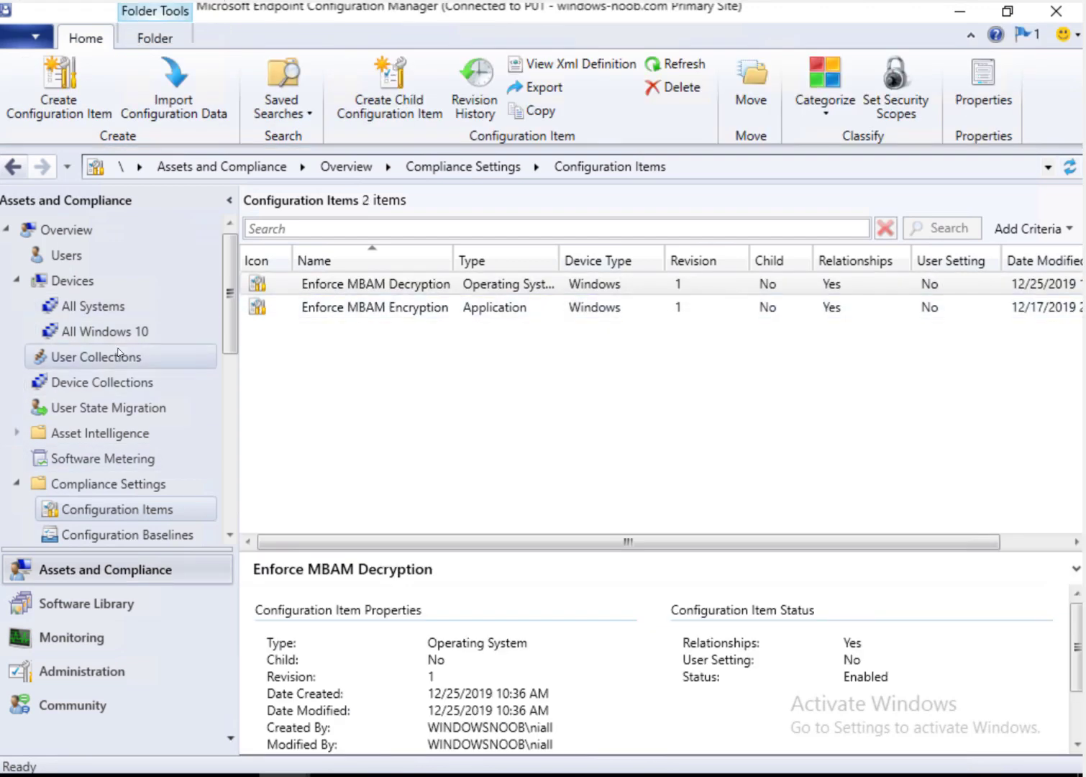
Step: Show Device Collections and the Enable BitLocker Encryption collection's summary with its 6 members
{"action": "left_click", "coordinate": [149, 384]}
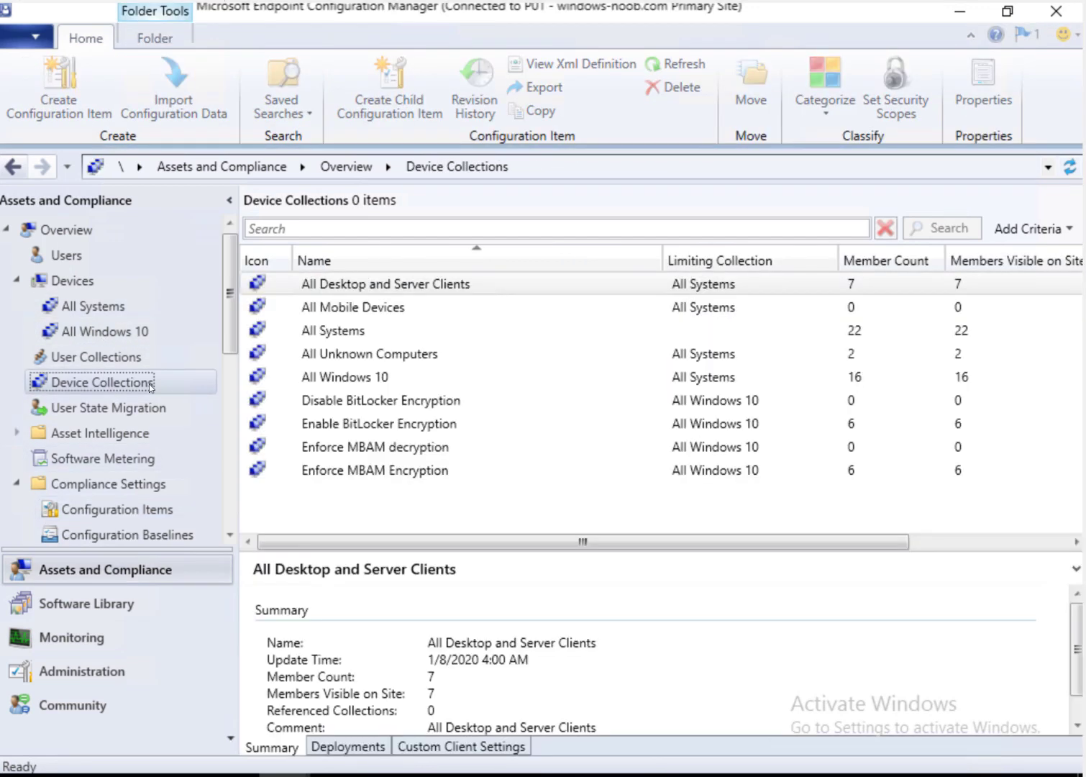
{"action": "left_click", "coordinate": [415, 423]}
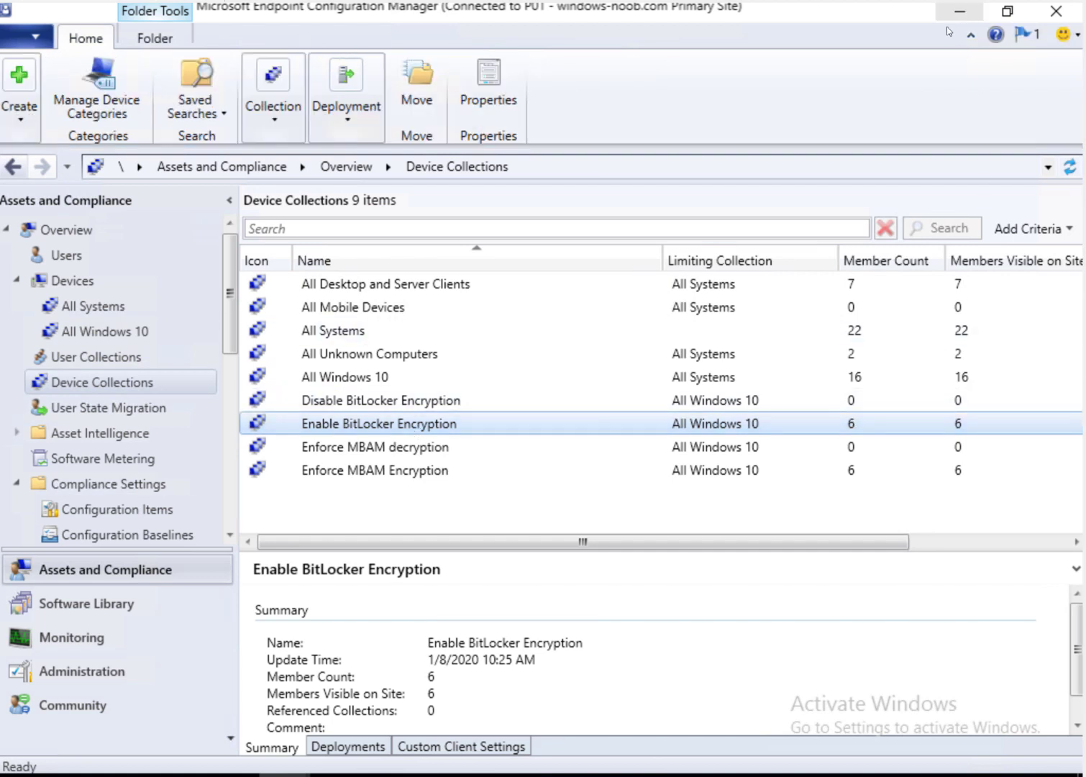
{"action": "mouse_move", "coordinate": [237, 774]}
{"action": "left_click", "coordinate": [286, 775]}
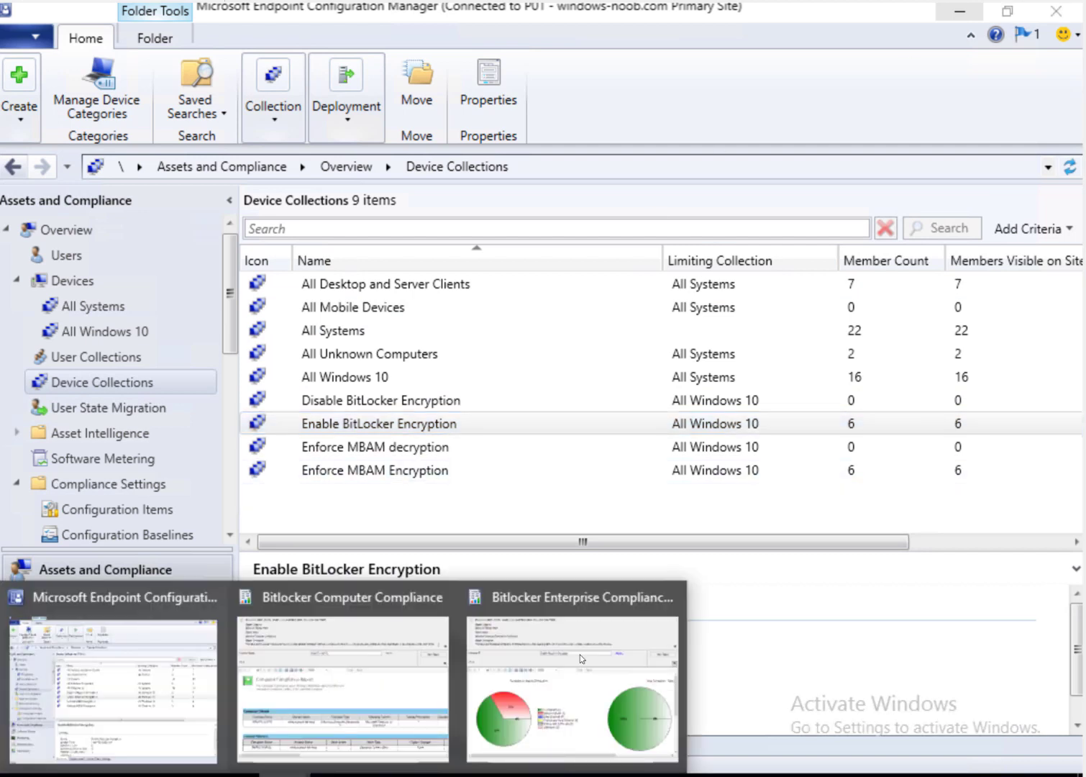
Step: Drill into the dashboard's Compliant slice to see five compliant computers, all with No Error
{"action": "left_click", "coordinate": [580, 654]}
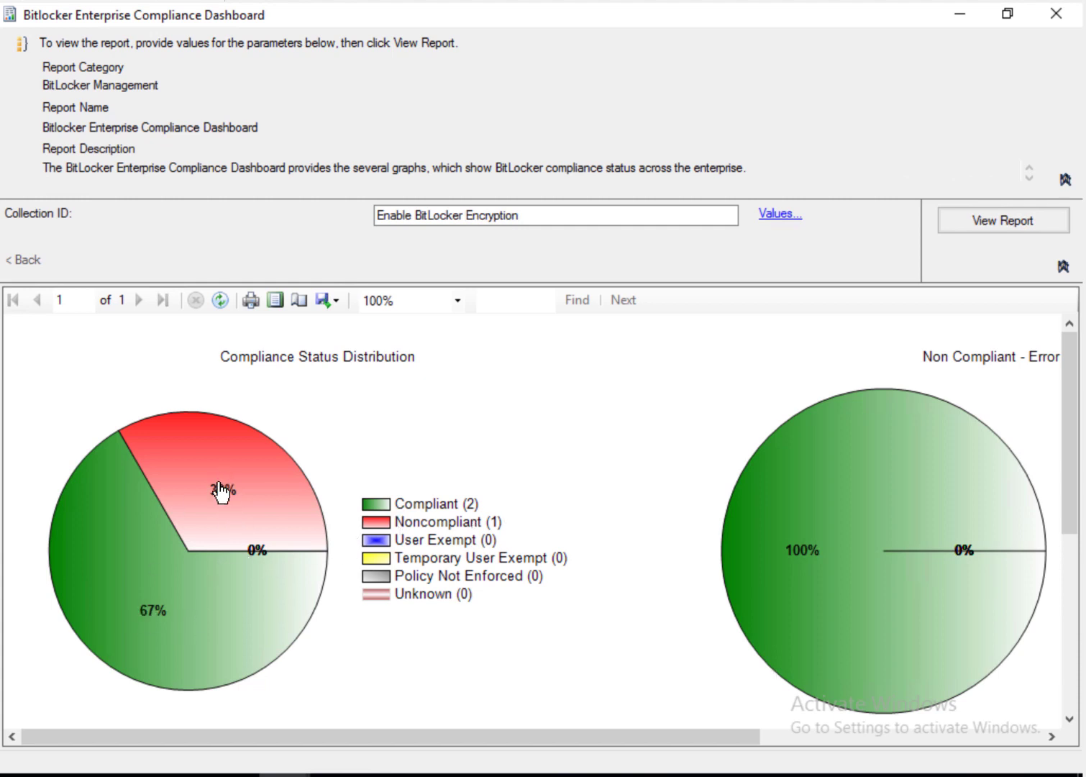
{"action": "left_click", "coordinate": [162, 612]}
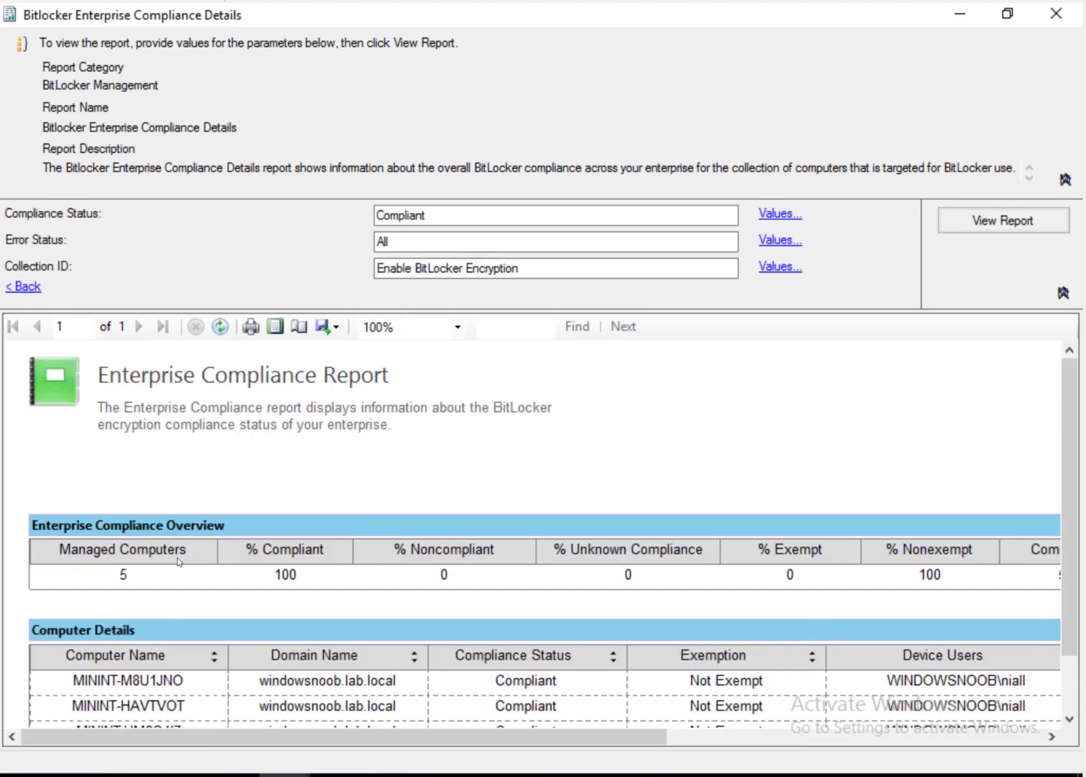
{"action": "scroll", "coordinate": [232, 547], "scroll_direction": "down", "scroll_amount": 2}
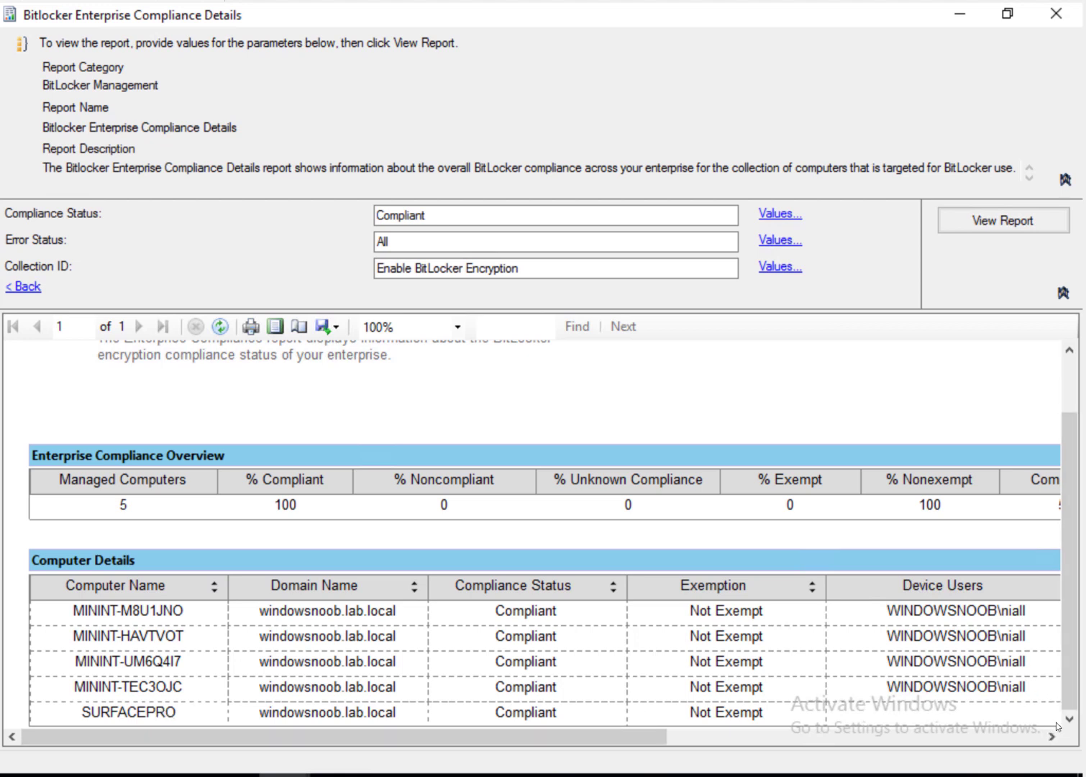
{"action": "left_click", "coordinate": [1009, 737]}
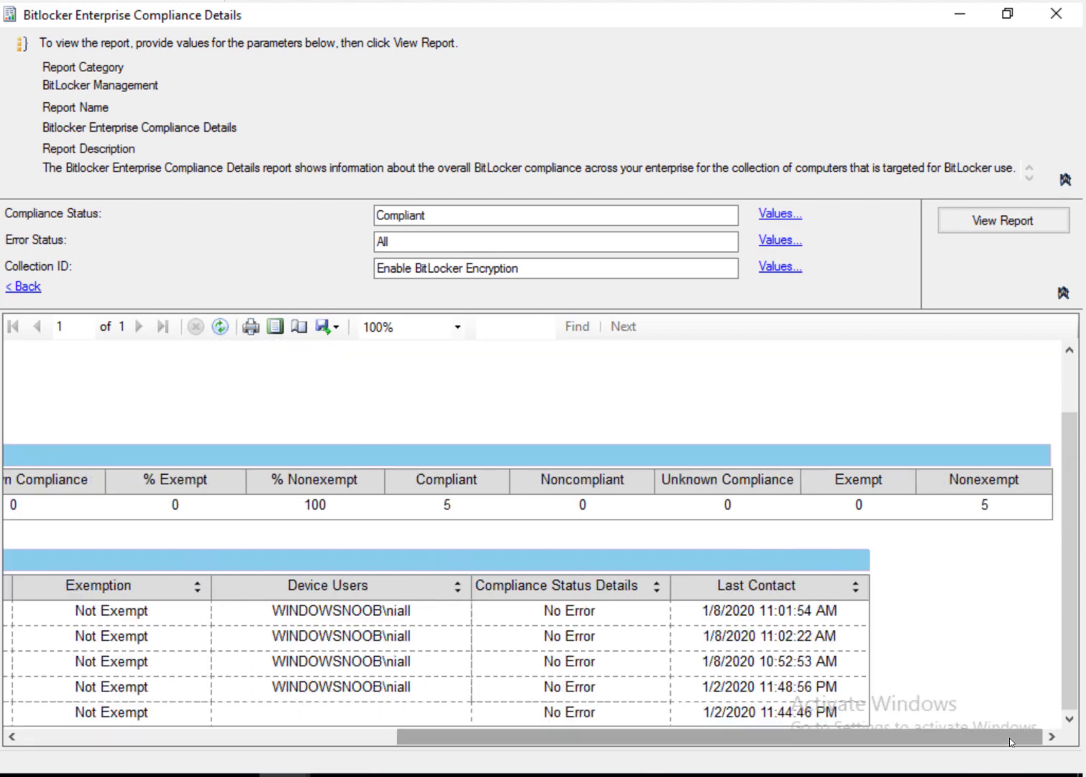
{"action": "left_click_drag", "start_coordinate": [1009, 737], "coordinate": [633, 737]}
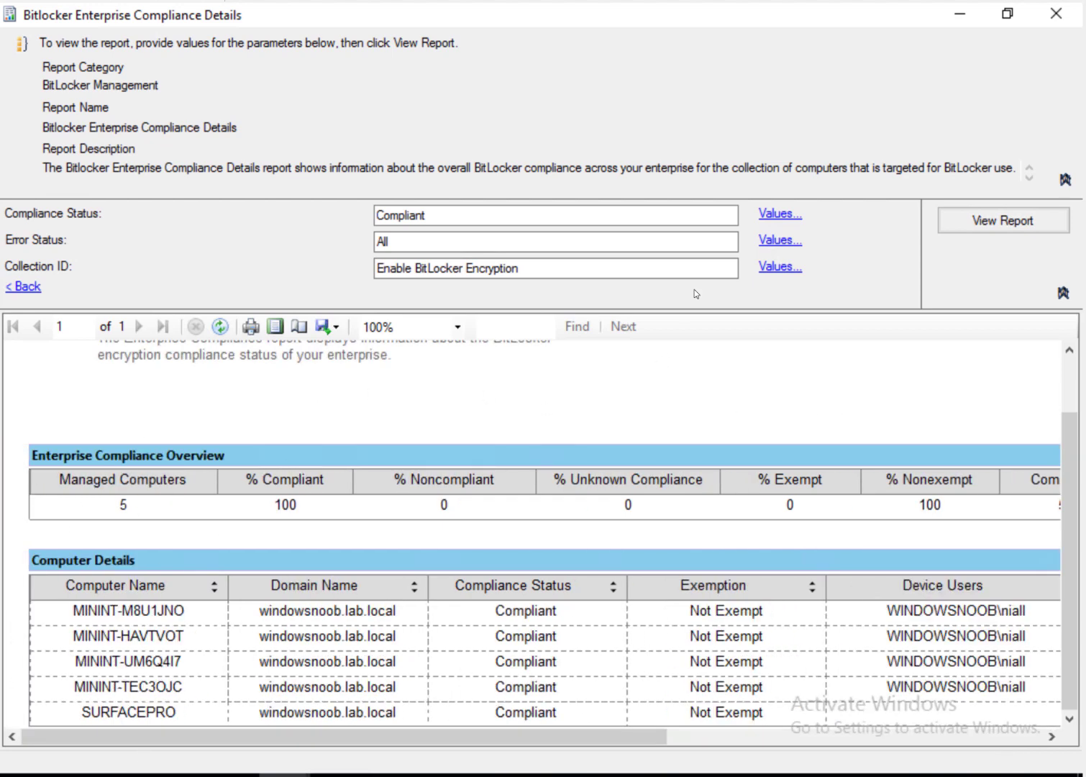
Step: Return from the compliance details report to the compliance dashboard
{"action": "left_click", "coordinate": [961, 14]}
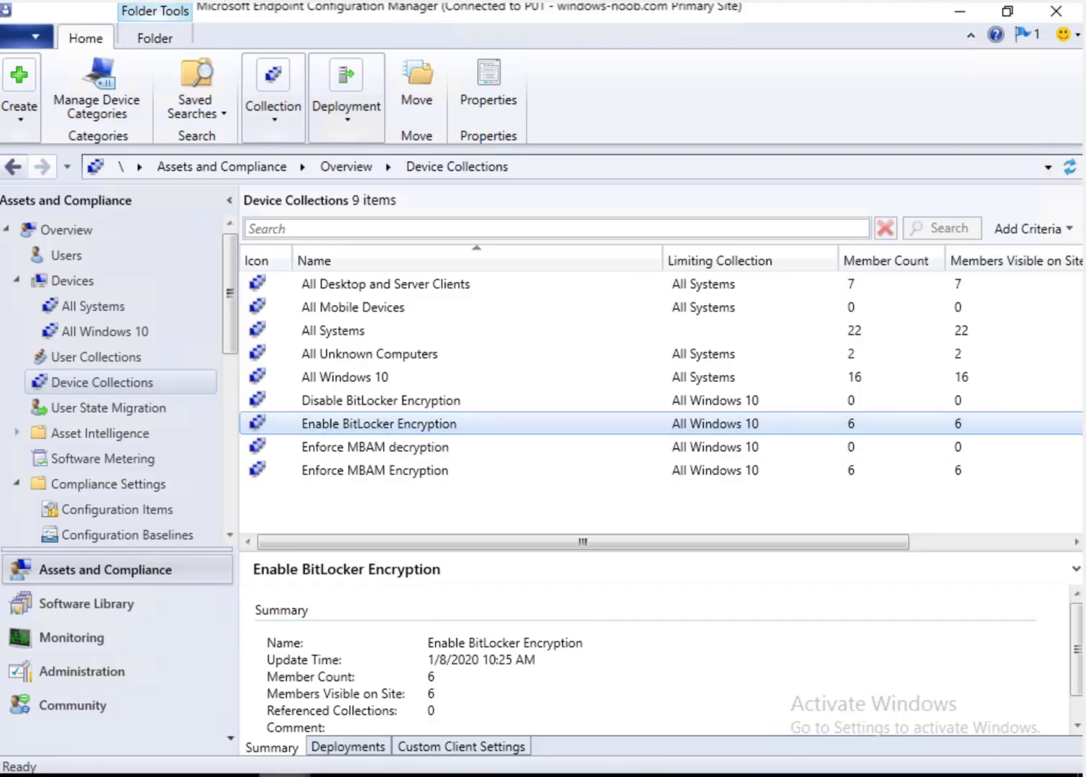
{"action": "mouse_move", "coordinate": [361, 737]}
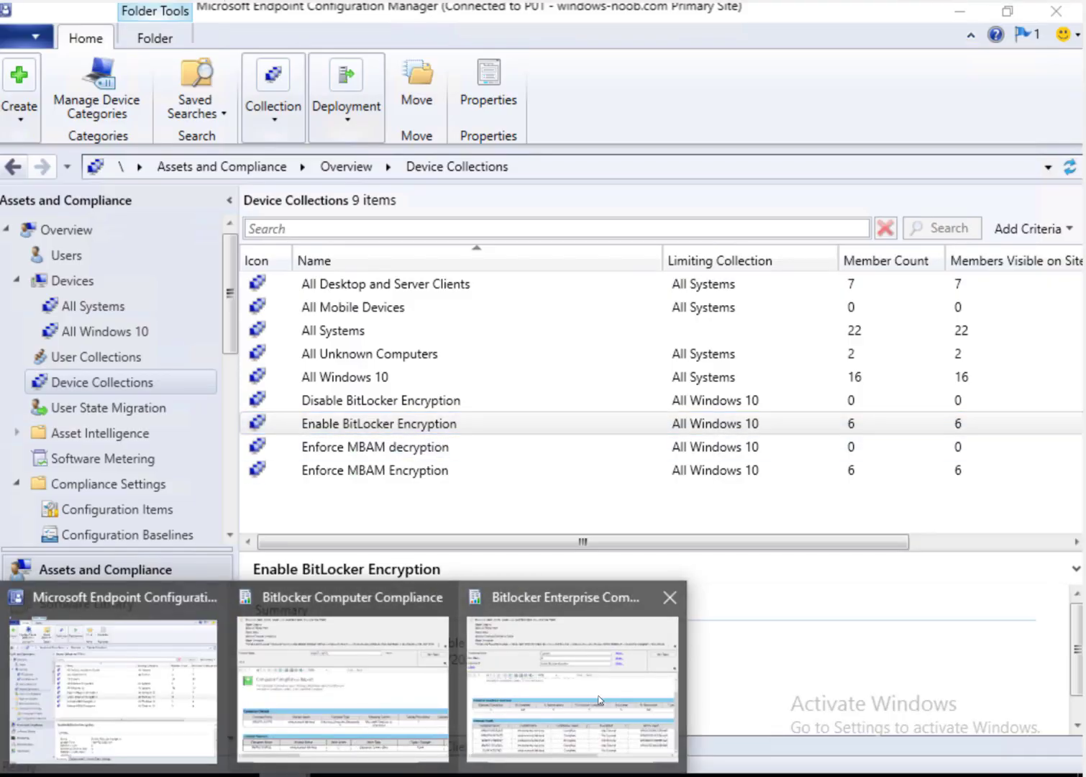
{"action": "left_click", "coordinate": [600, 699]}
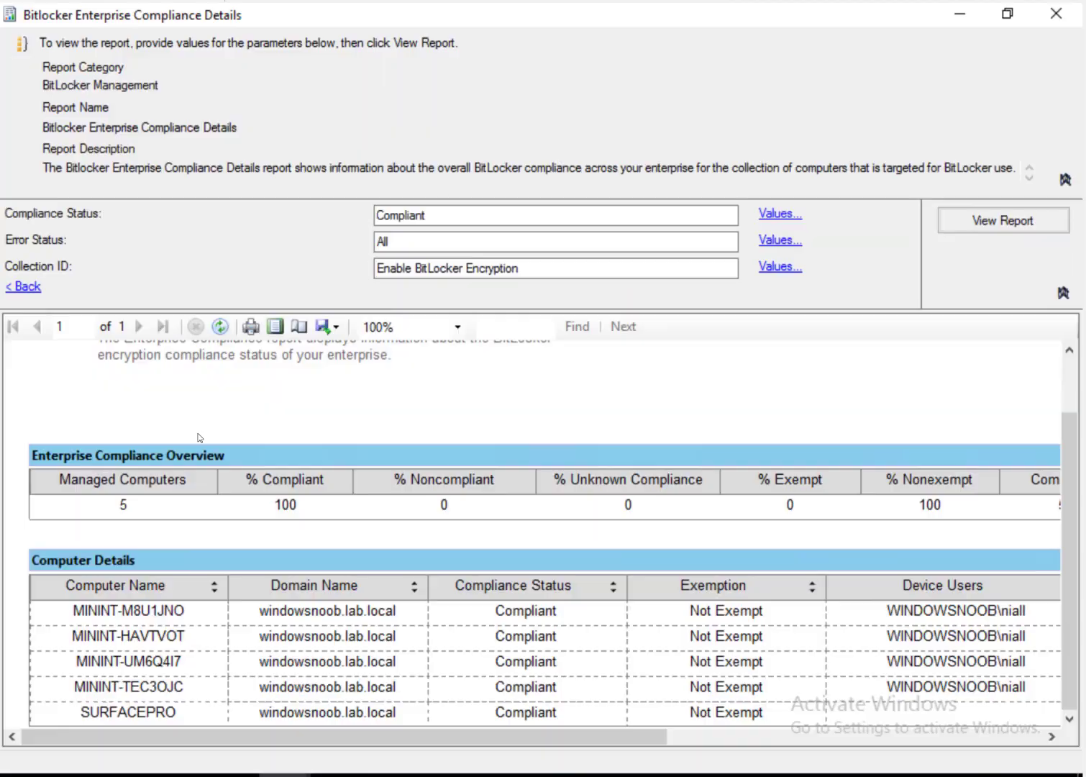
{"action": "left_click", "coordinate": [14, 291]}
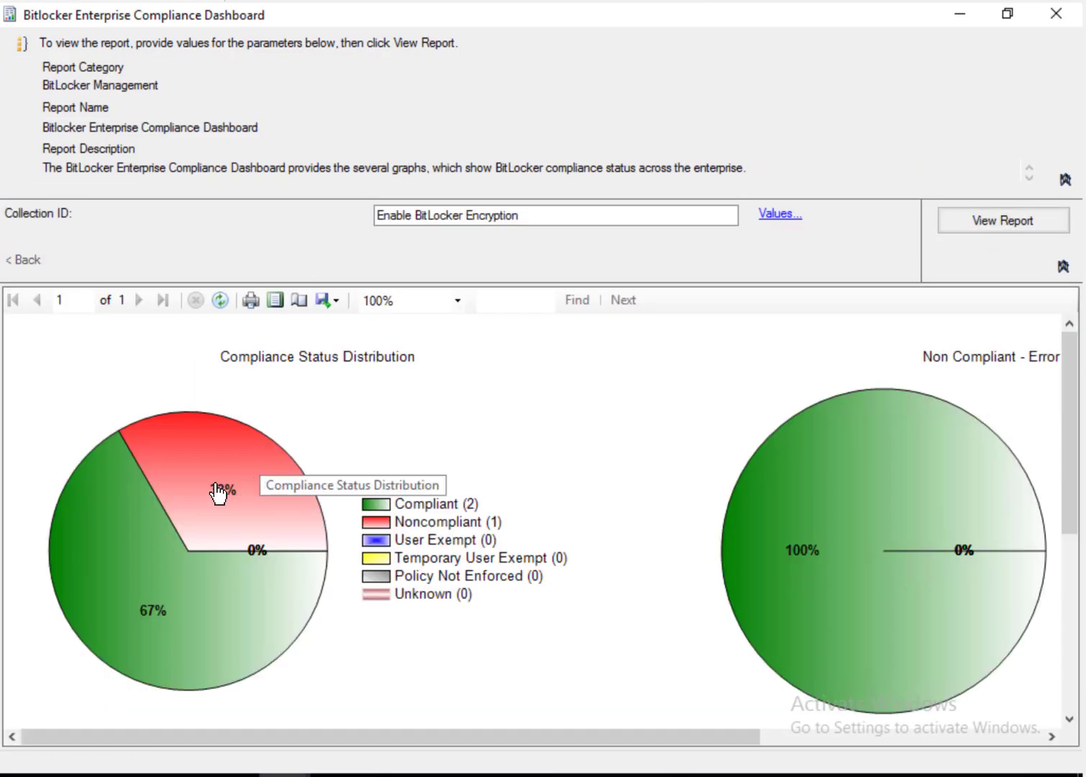
Step: Drill into the Noncompliant slice listing the single computer MININT-LH5PITL
{"action": "left_click", "coordinate": [218, 494]}
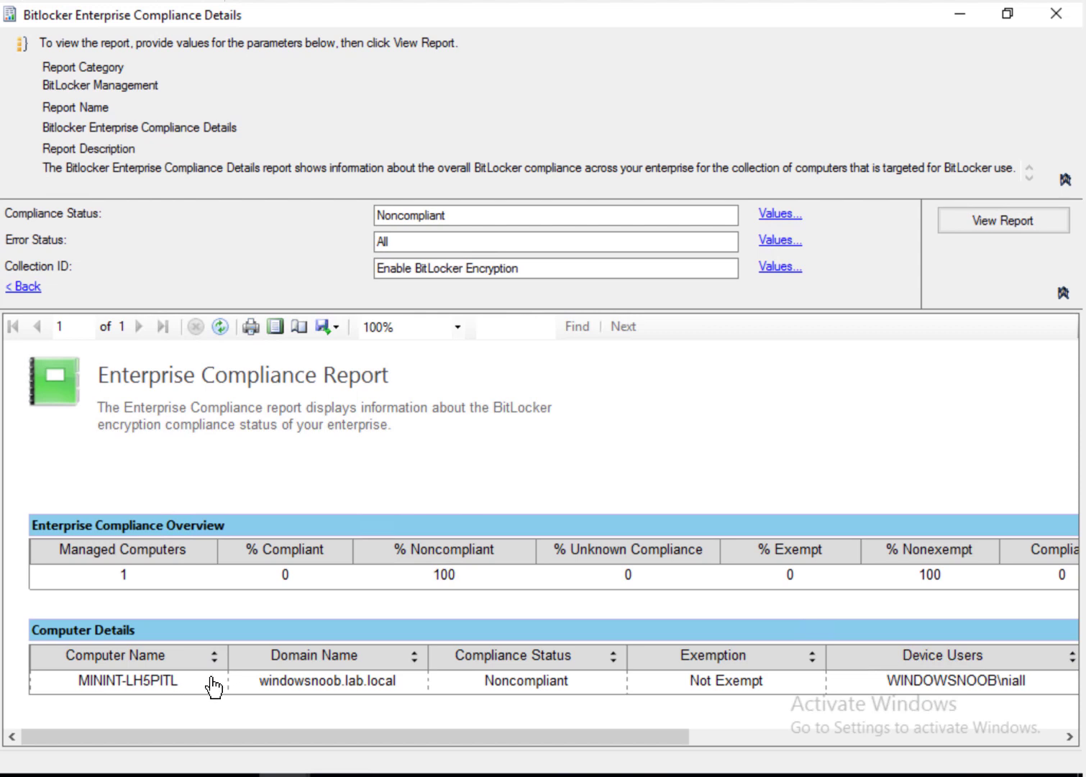
{"action": "left_click", "coordinate": [1050, 742]}
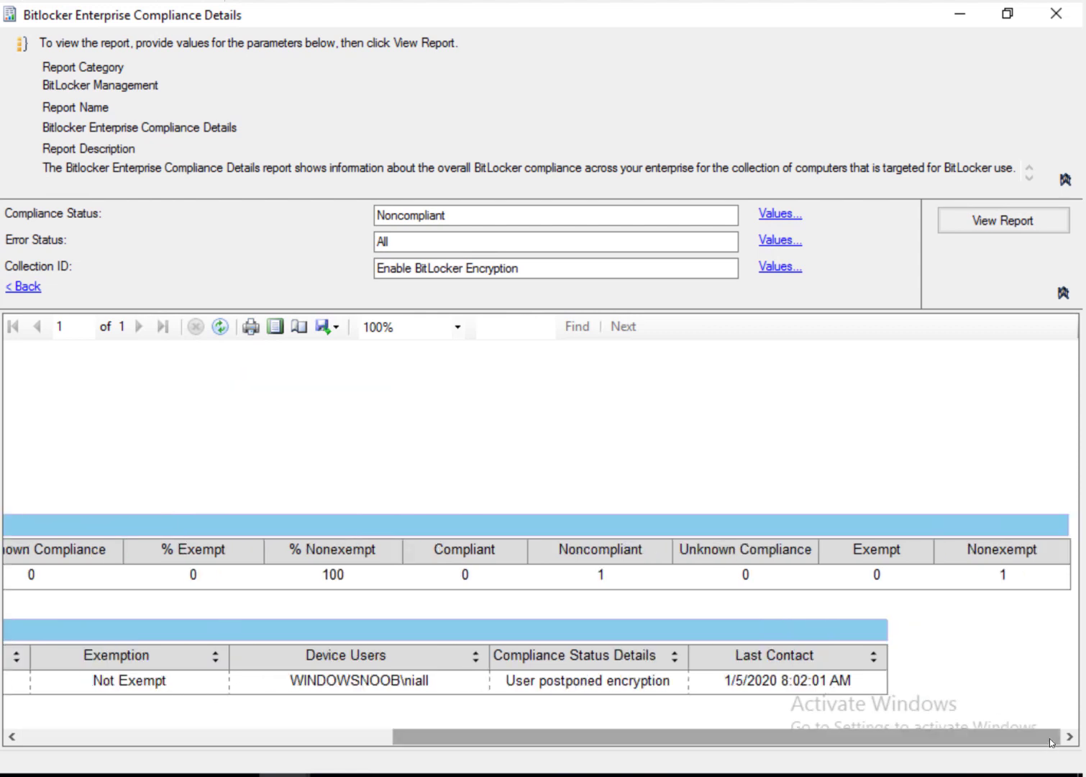
{"action": "left_click_drag", "start_coordinate": [1049, 738], "coordinate": [489, 745]}
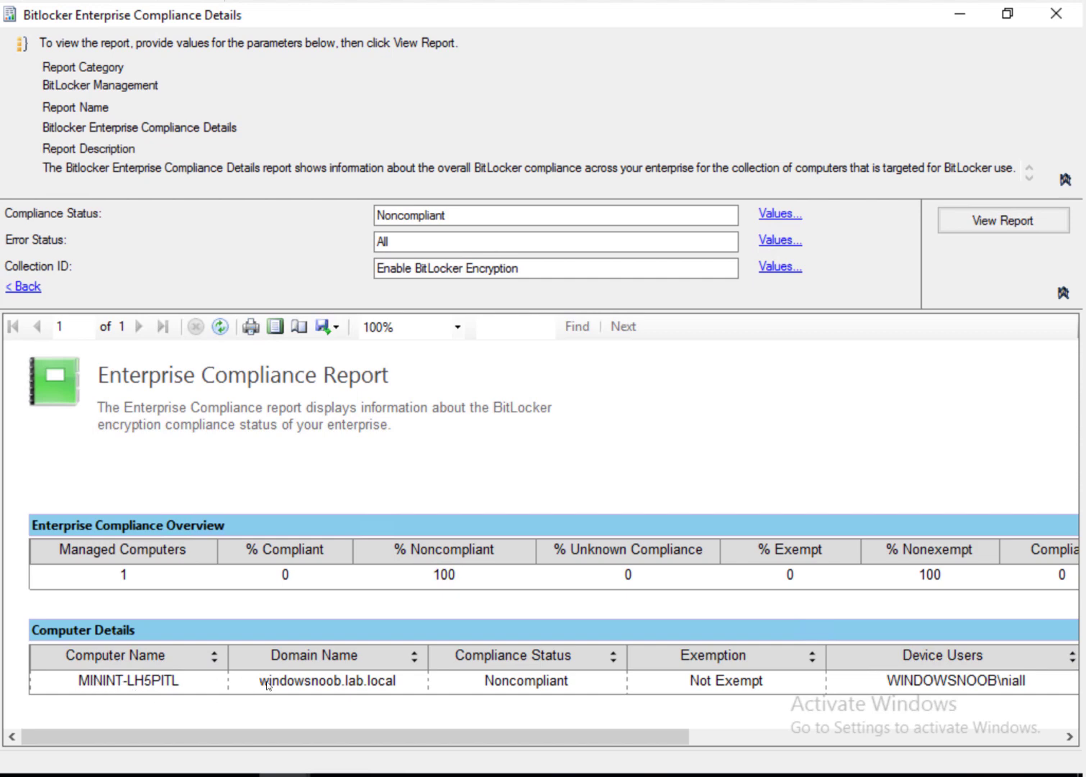
Step: Check MININT-LH5PITL's drive report showing user postponed encryption, then go back to the details
{"action": "left_click", "coordinate": [101, 679]}
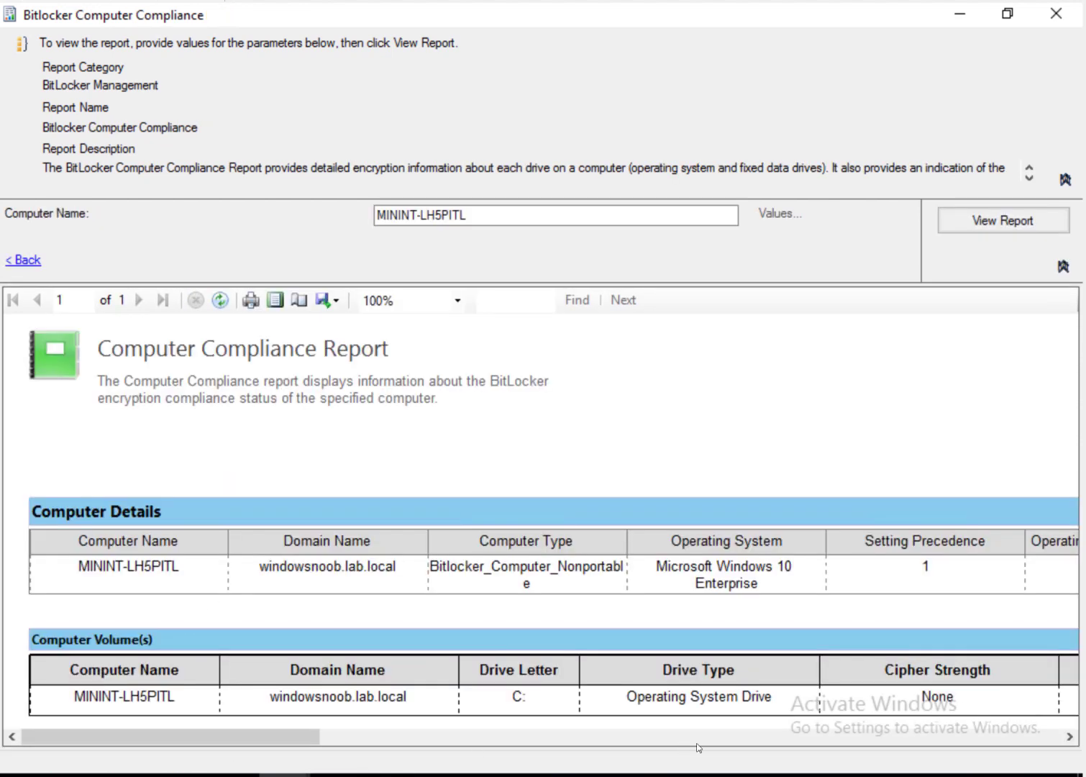
{"action": "left_click", "coordinate": [938, 738]}
{"action": "left_click", "coordinate": [1014, 741]}
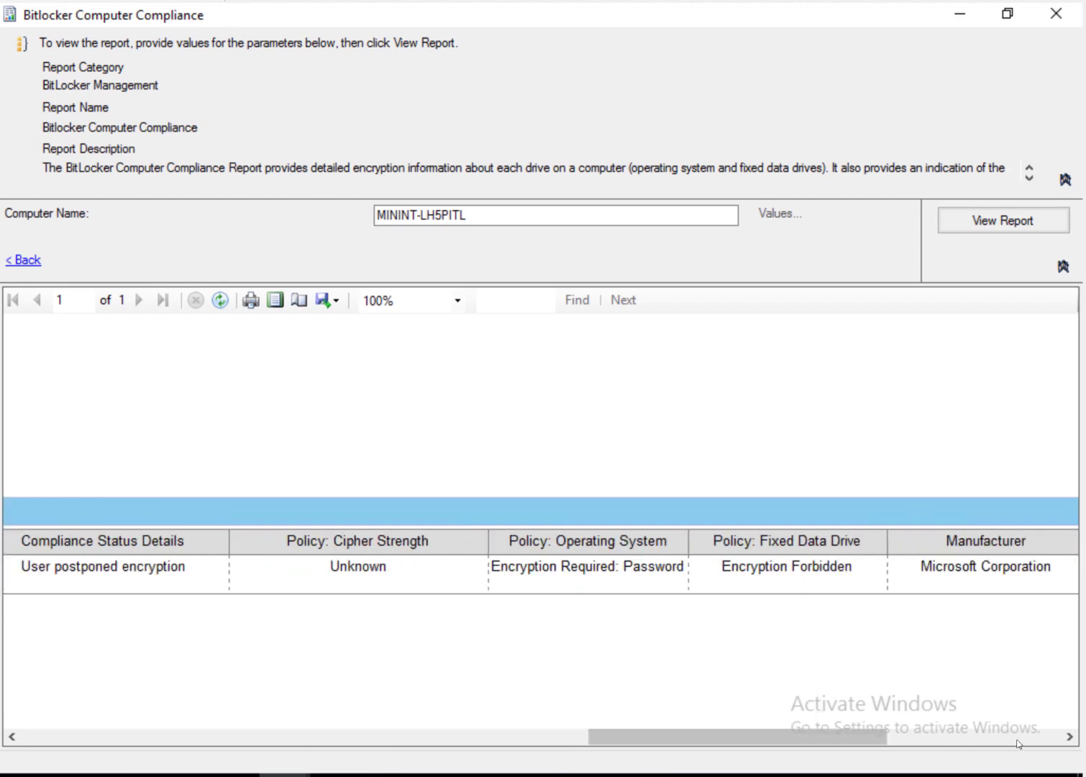
{"action": "left_click", "coordinate": [1014, 740]}
{"action": "left_click_drag", "start_coordinate": [830, 740], "coordinate": [89, 739]}
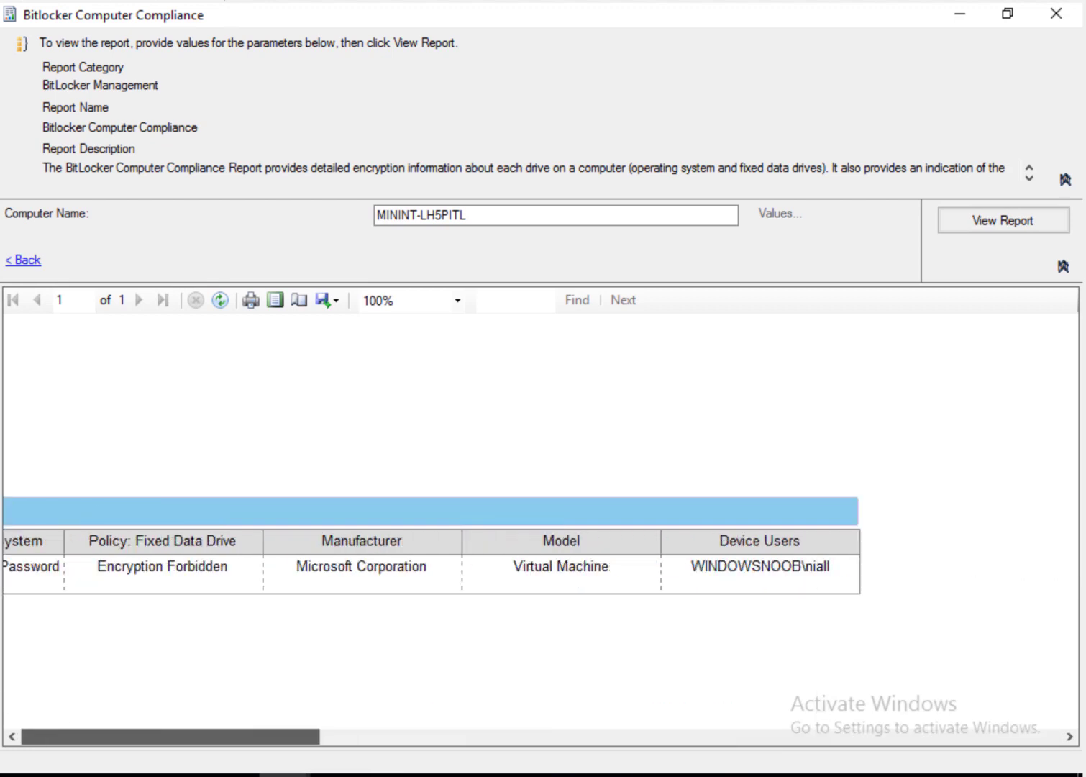
{"action": "left_click", "coordinate": [26, 262]}
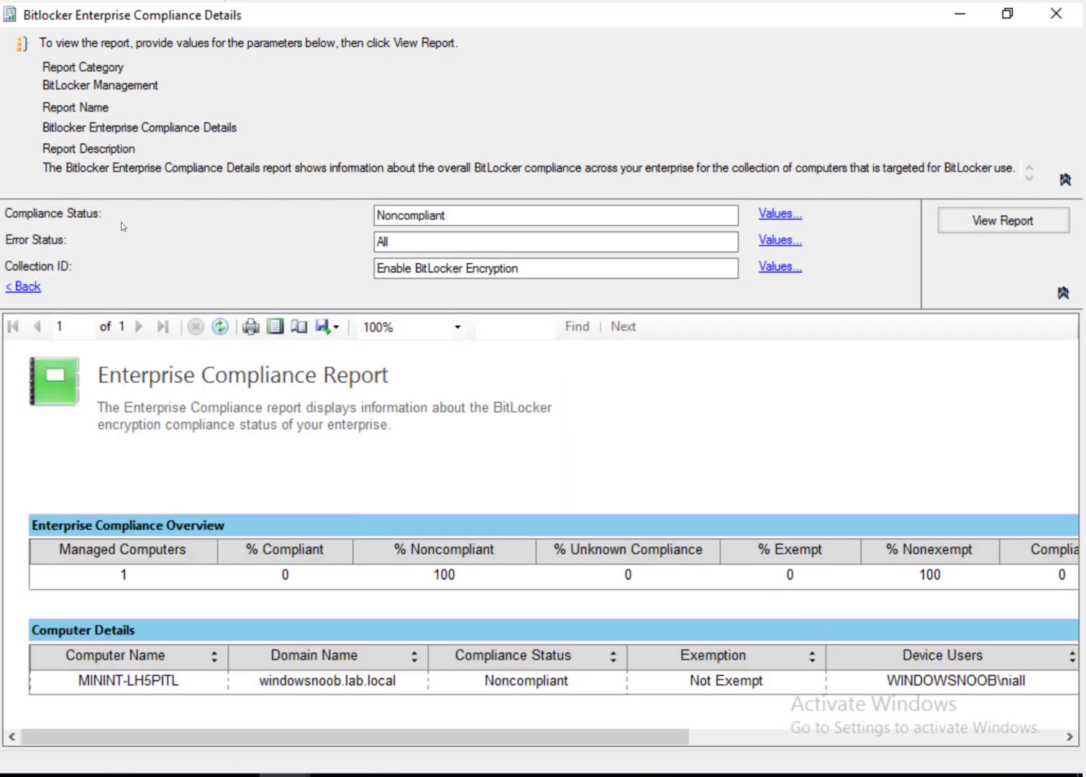
Step: Review the dashboard's Errors Distribution chart (100% User postponed encryption), then switch to Hyper-V Manager
{"action": "left_click", "coordinate": [23, 287]}
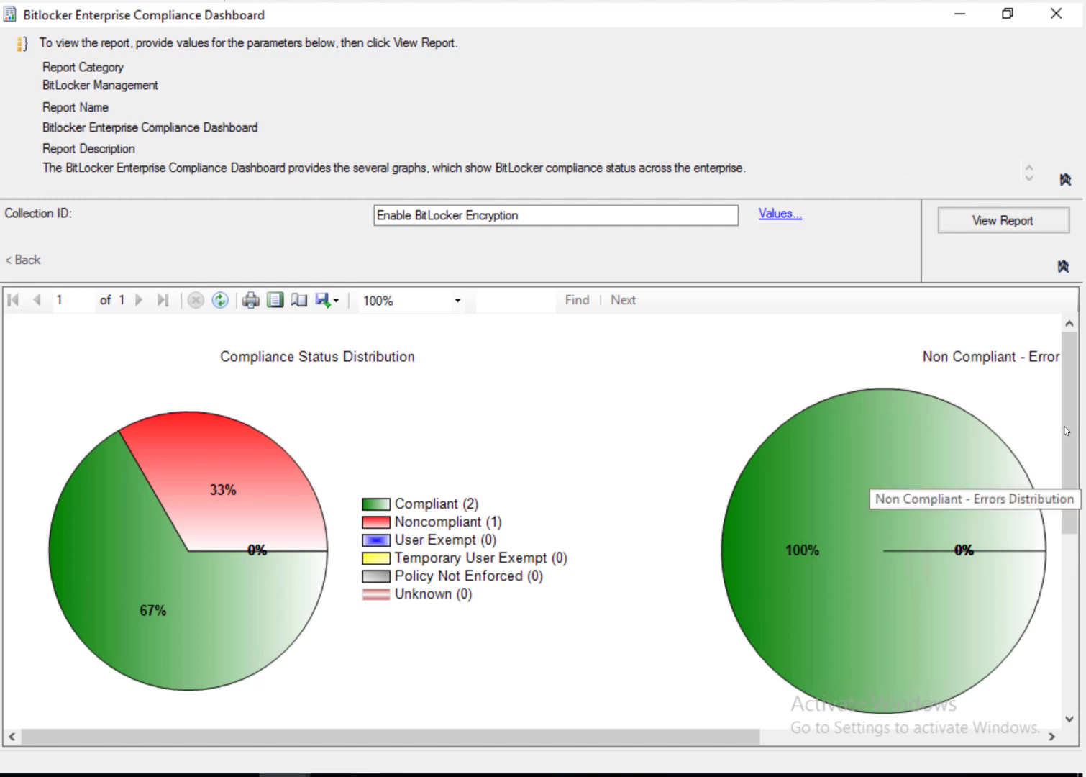
{"action": "scroll", "coordinate": [1068, 432], "scroll_direction": "down", "scroll_amount": 1}
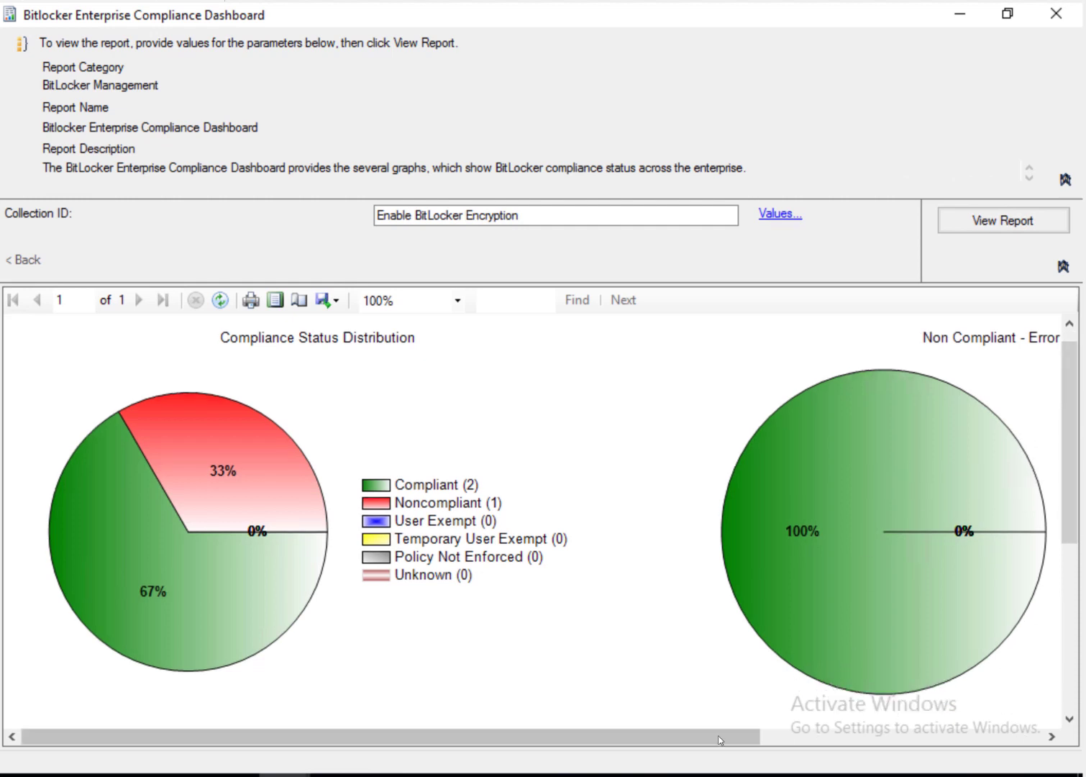
{"action": "left_click_drag", "start_coordinate": [719, 737], "coordinate": [1043, 738]}
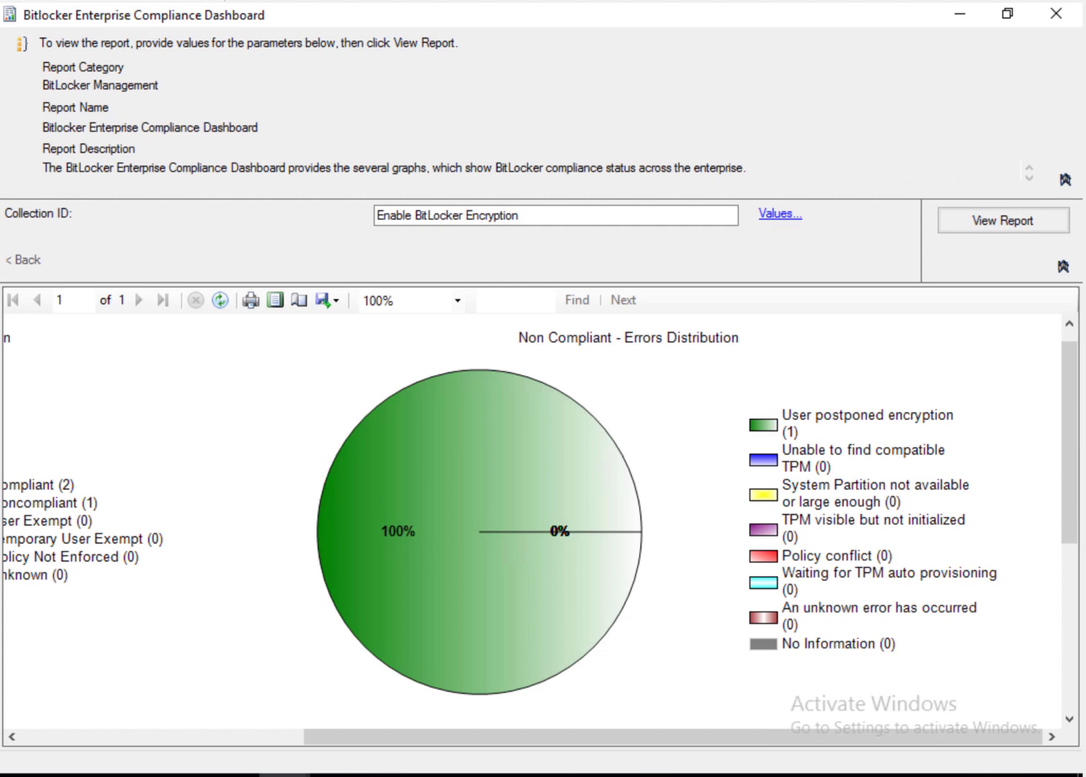
{"action": "mouse_move", "coordinate": [252, 776]}
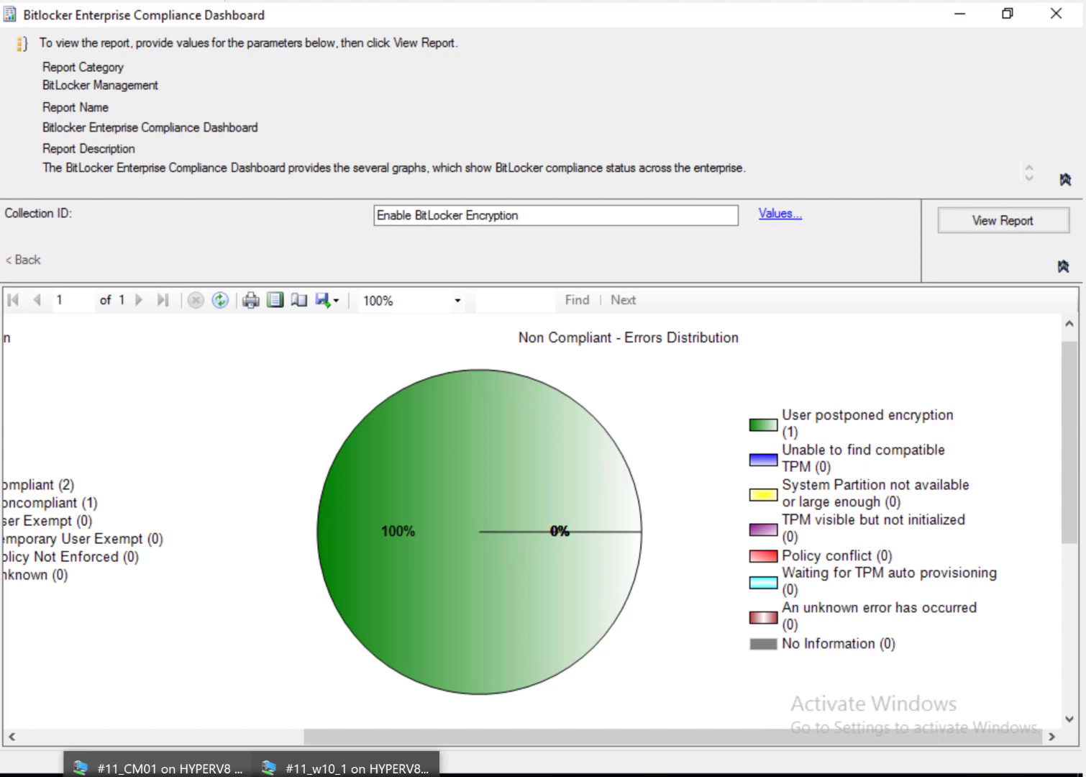
{"action": "left_click", "coordinate": [286, 775]}
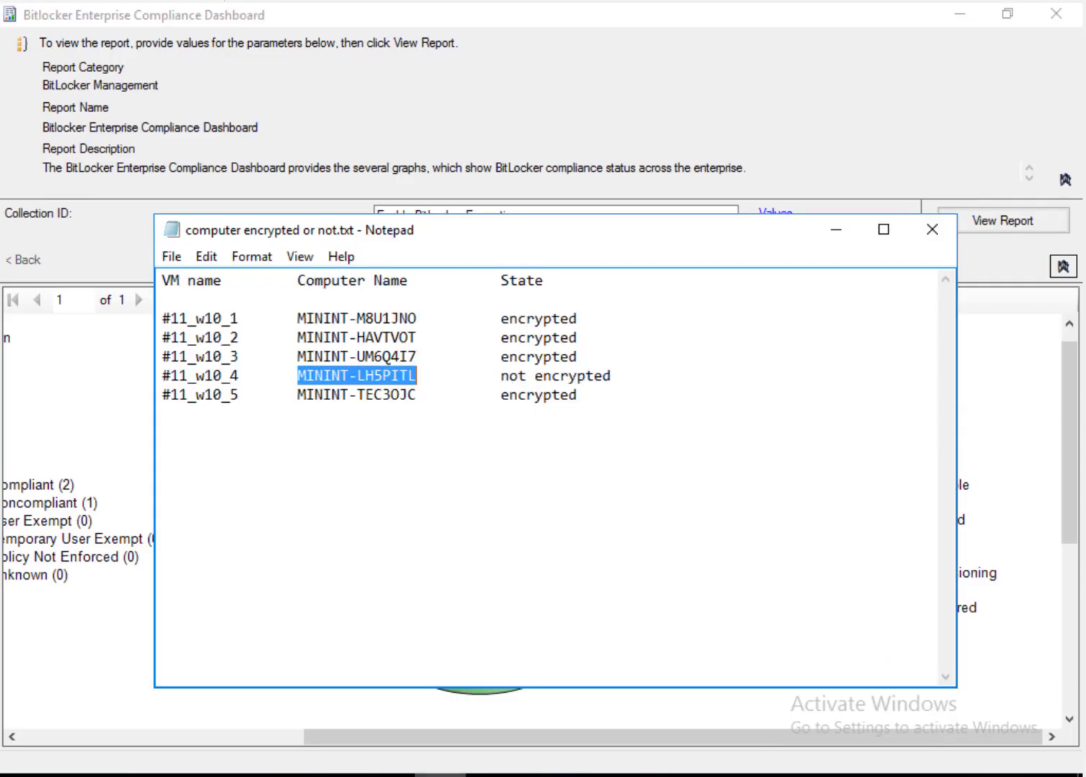
Step: Connect to the #11_w10_4 virtual machine and close the display configuration prompt
{"action": "left_click", "coordinate": [440, 775]}
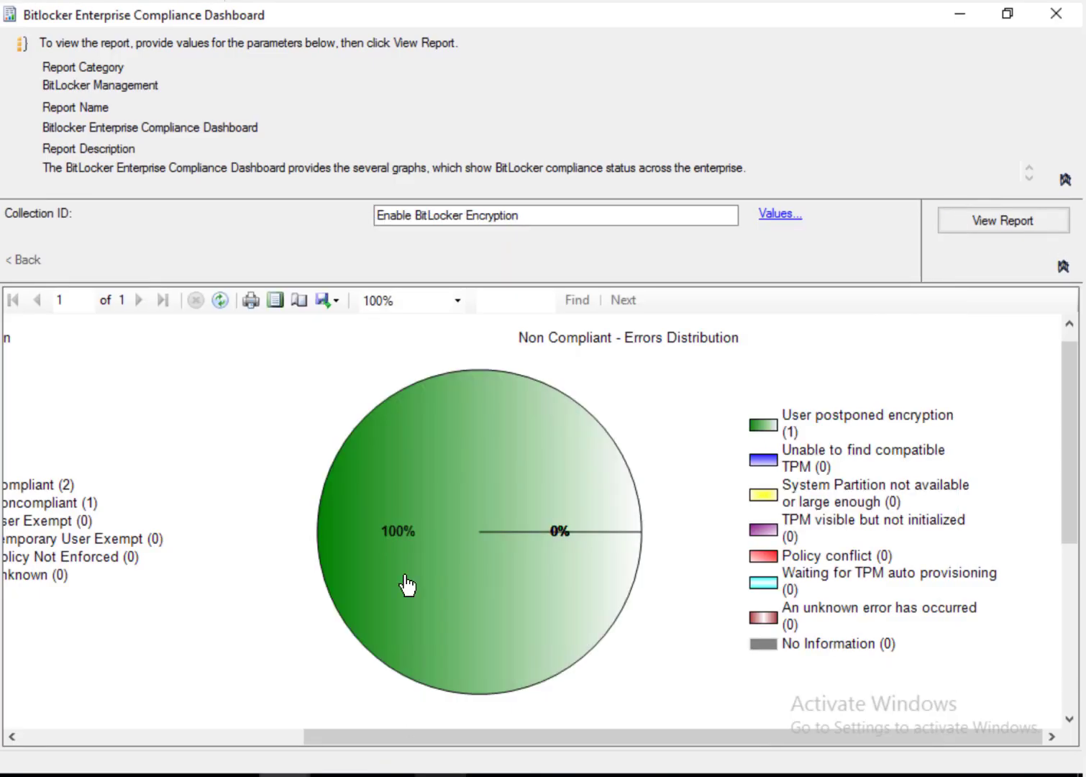
{"action": "mouse_move", "coordinate": [181, 774]}
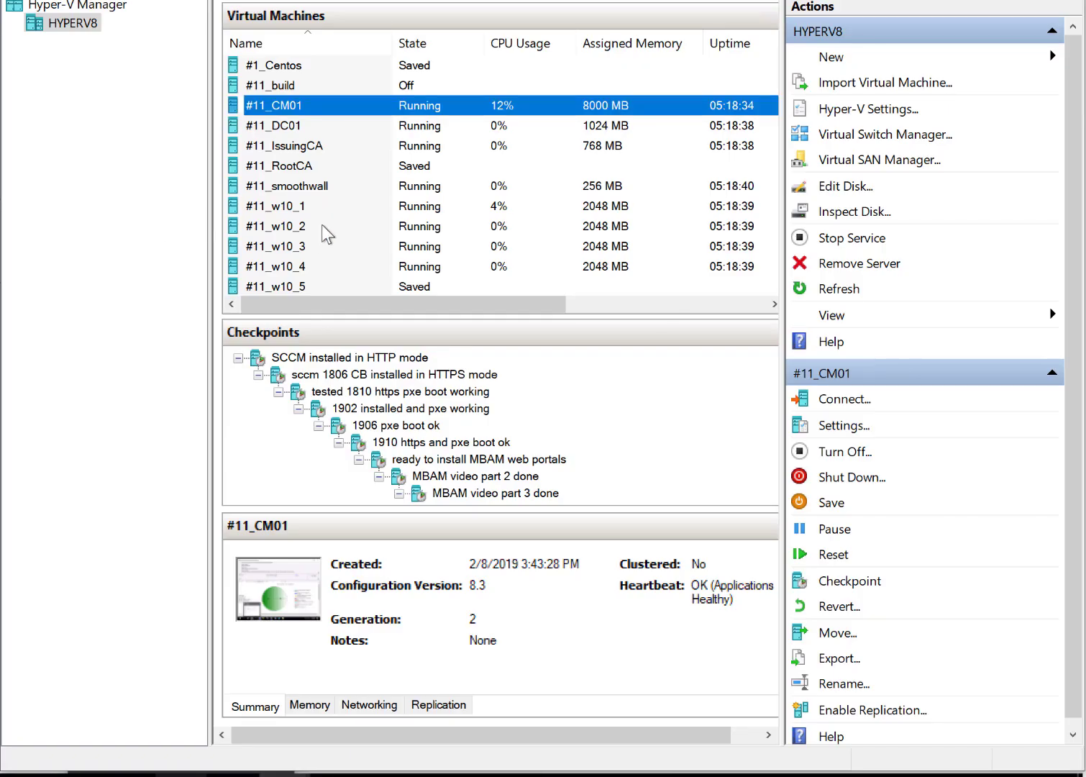
{"action": "left_click", "coordinate": [351, 270]}
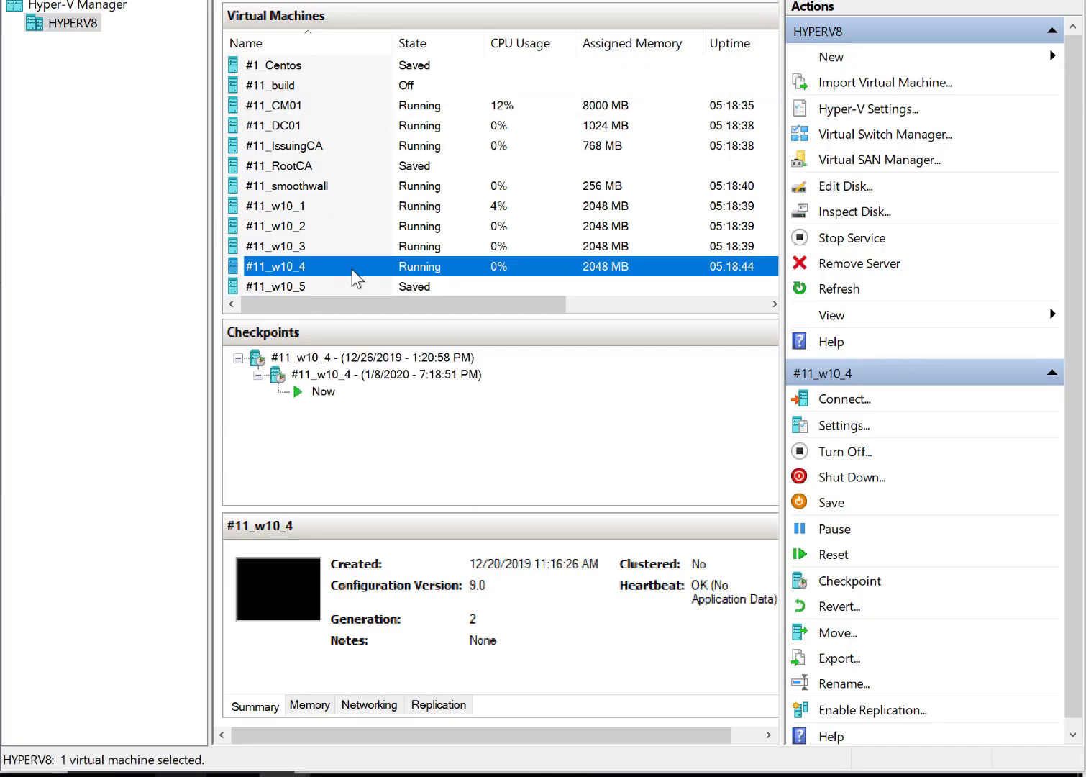
{"action": "double_click", "coordinate": [352, 269]}
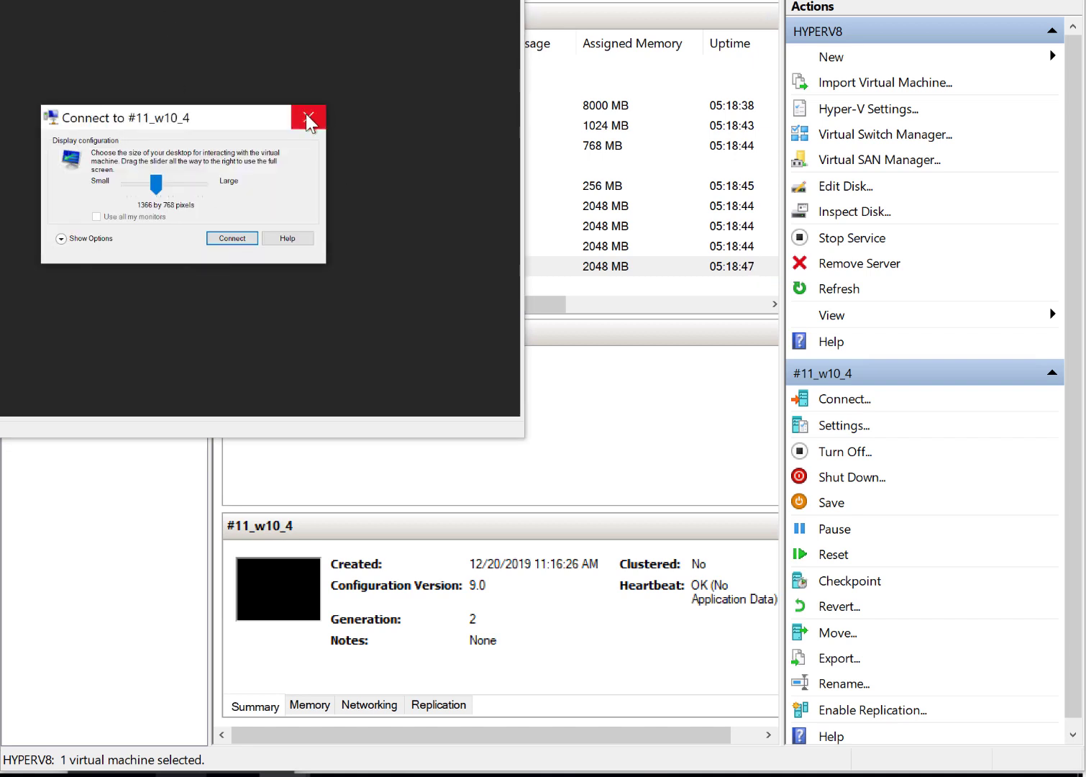
{"action": "left_click", "coordinate": [308, 116]}
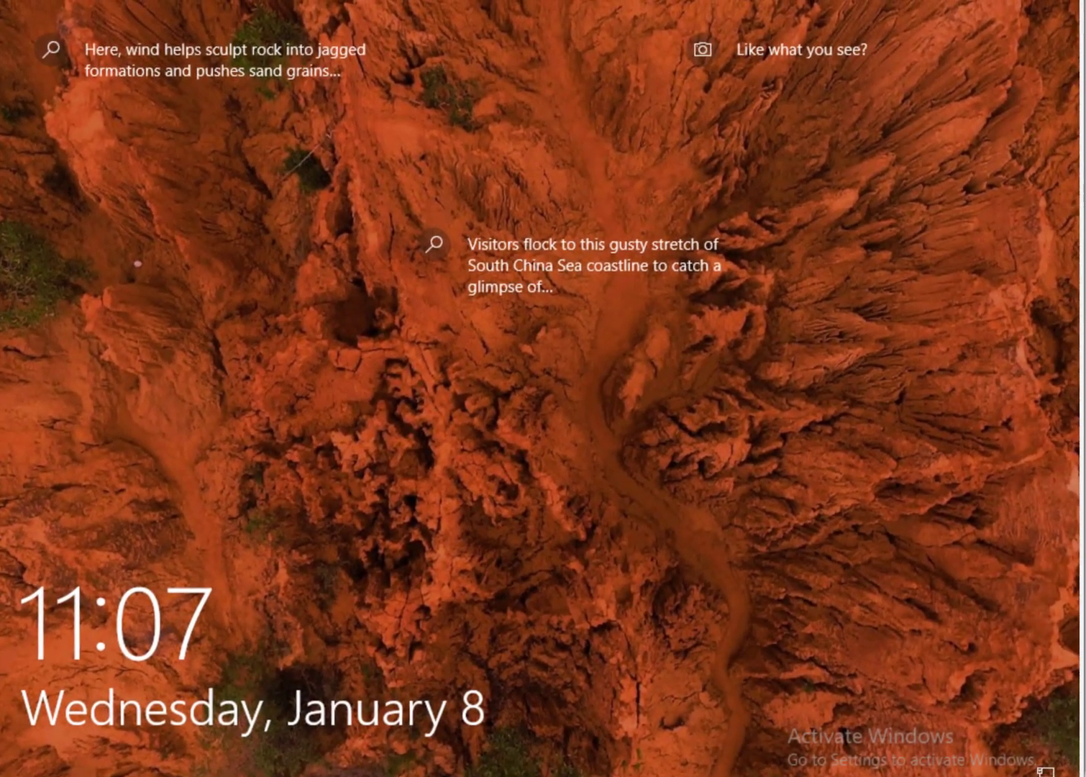
Step: Unlock the #11_w10_4 VM and sign in with the account password
{"action": "left_click", "coordinate": [15, 0]}
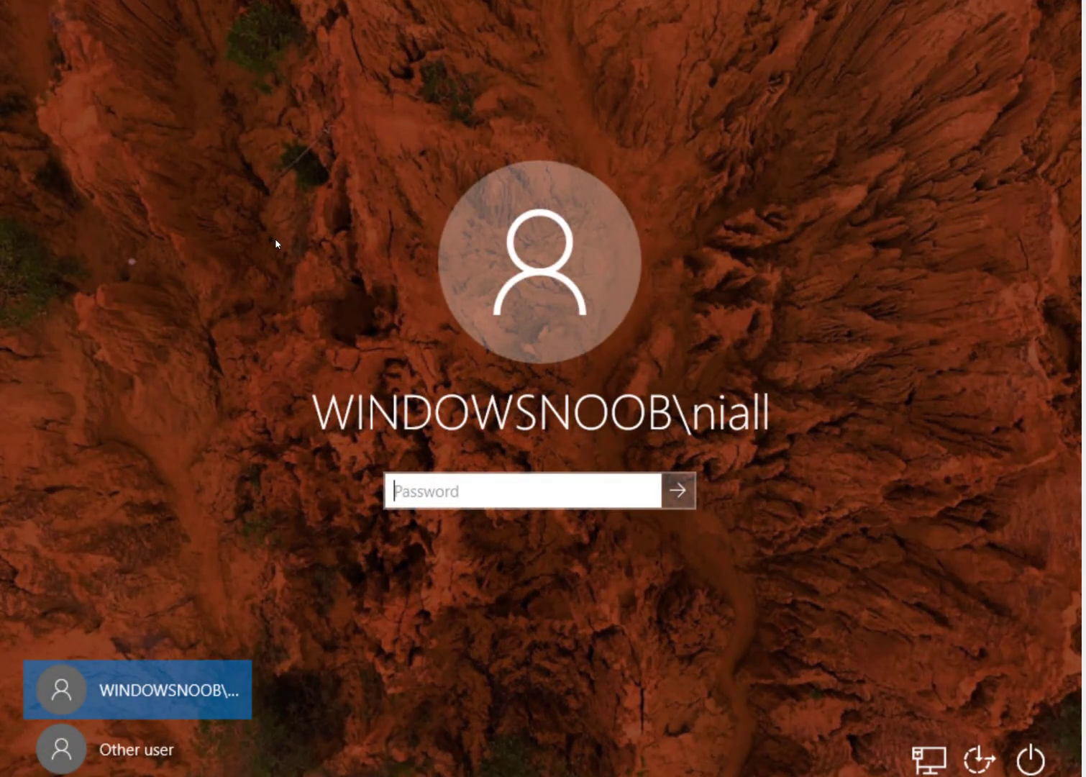
{"action": "type", "text": "P@ssw0r"}
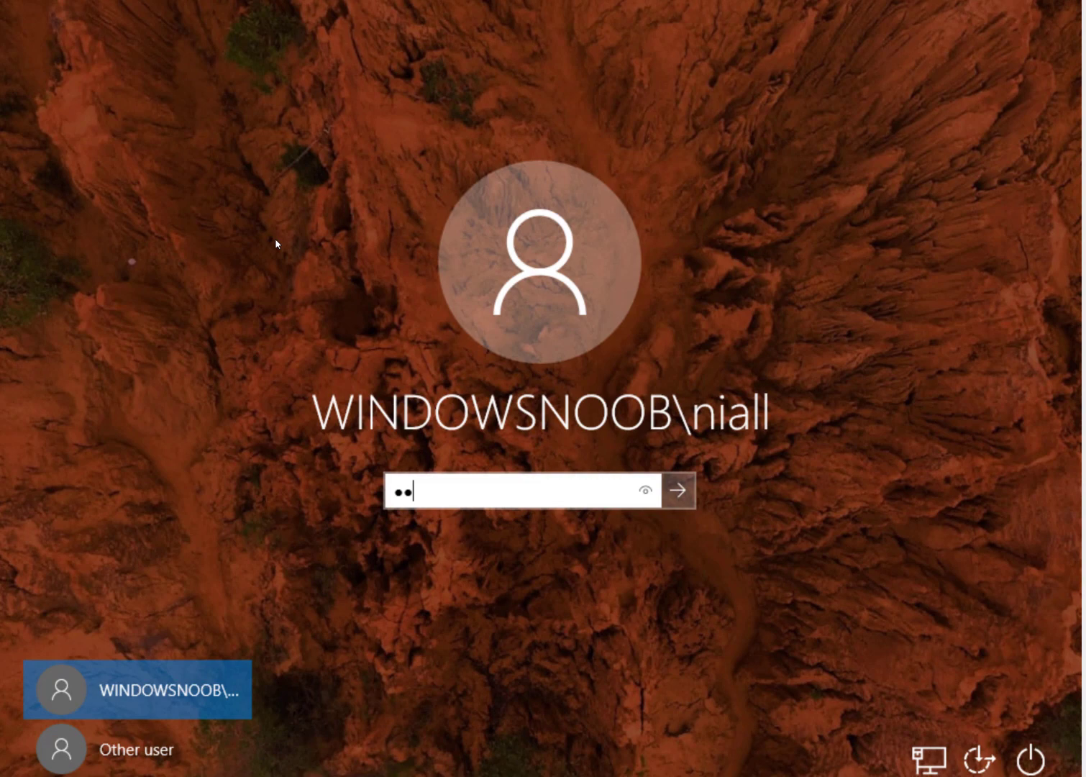
{"action": "type", "text": "d"}
{"action": "key", "text": "Return"}
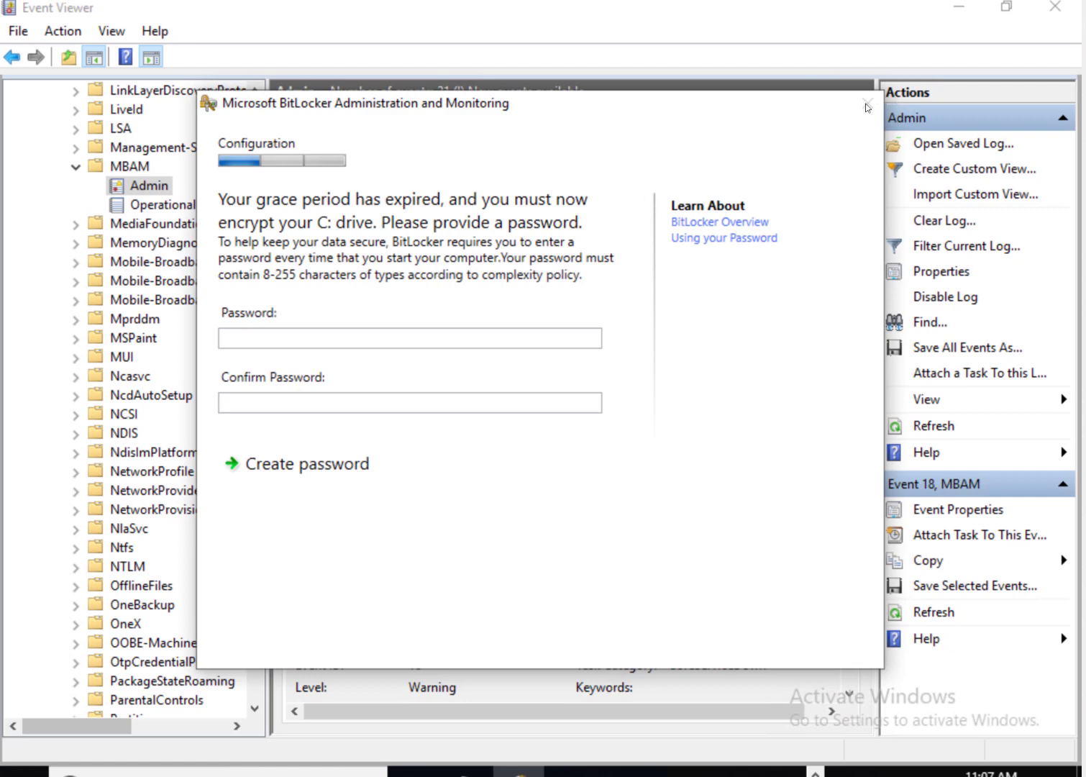
Step: Move the BitLocker prompt aside and show MBAM Admin event 16 (UserPostponed) details
{"action": "left_click_drag", "start_coordinate": [595, 124], "coordinate": [773, 64]}
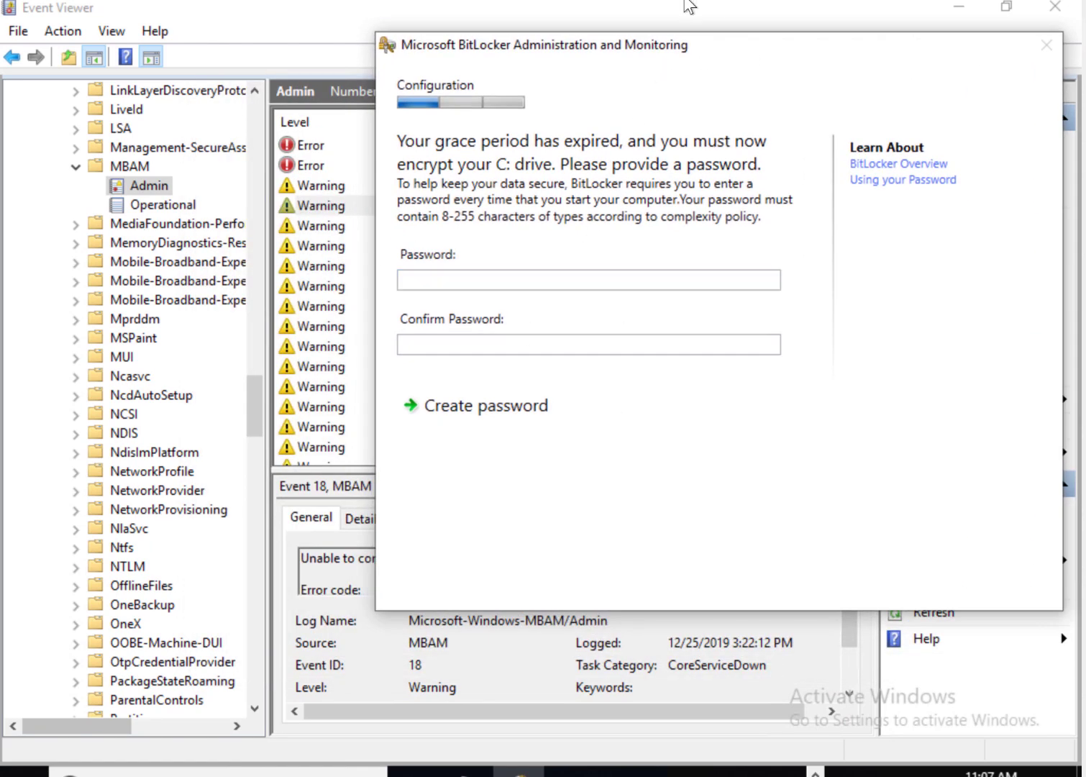
{"action": "left_click_drag", "start_coordinate": [590, 47], "coordinate": [831, 577]}
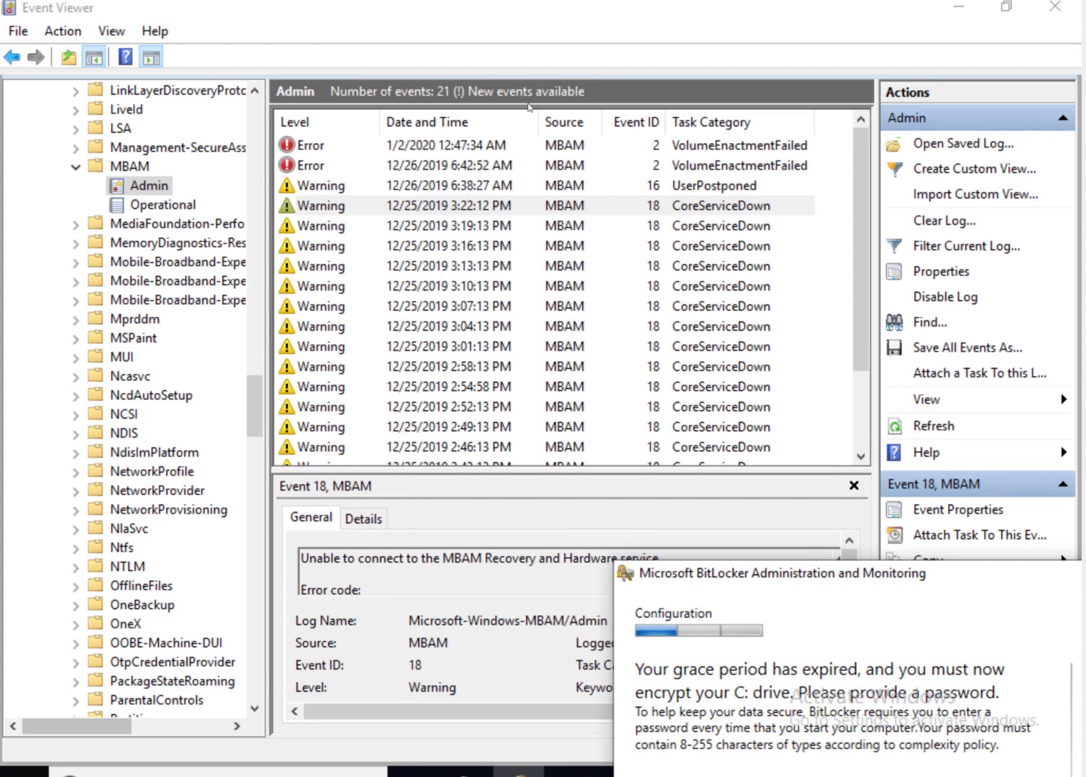
{"action": "left_click", "coordinate": [390, 190]}
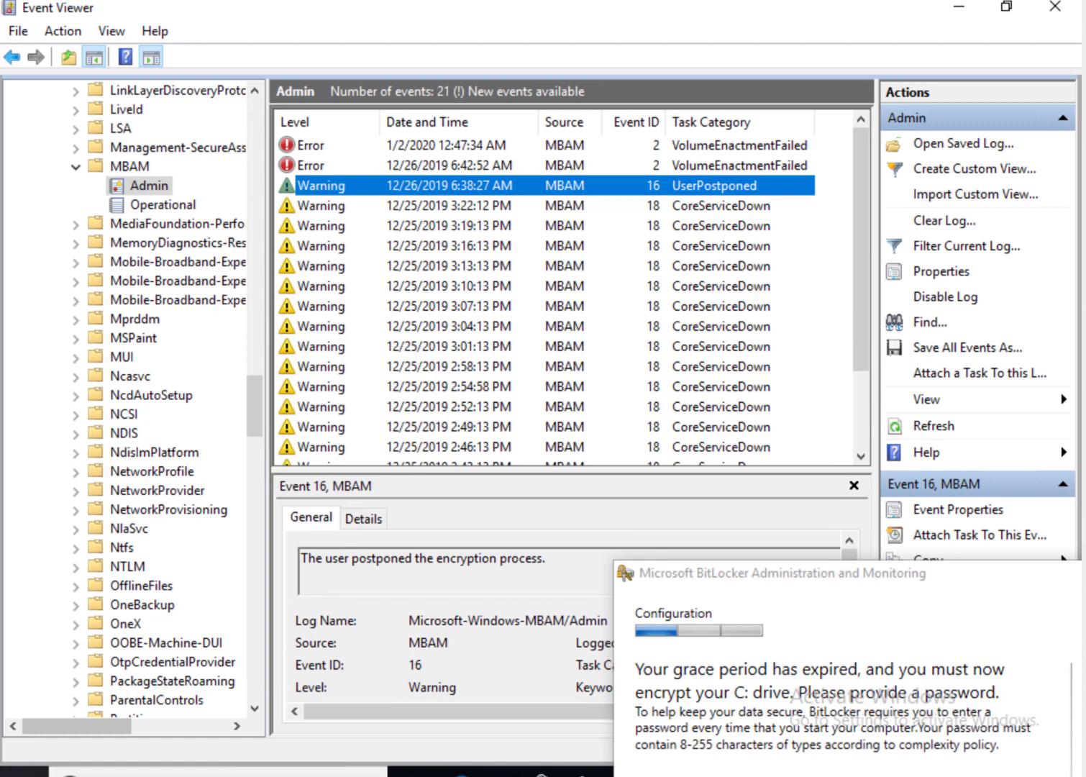
{"action": "right_click", "coordinate": [22, 772]}
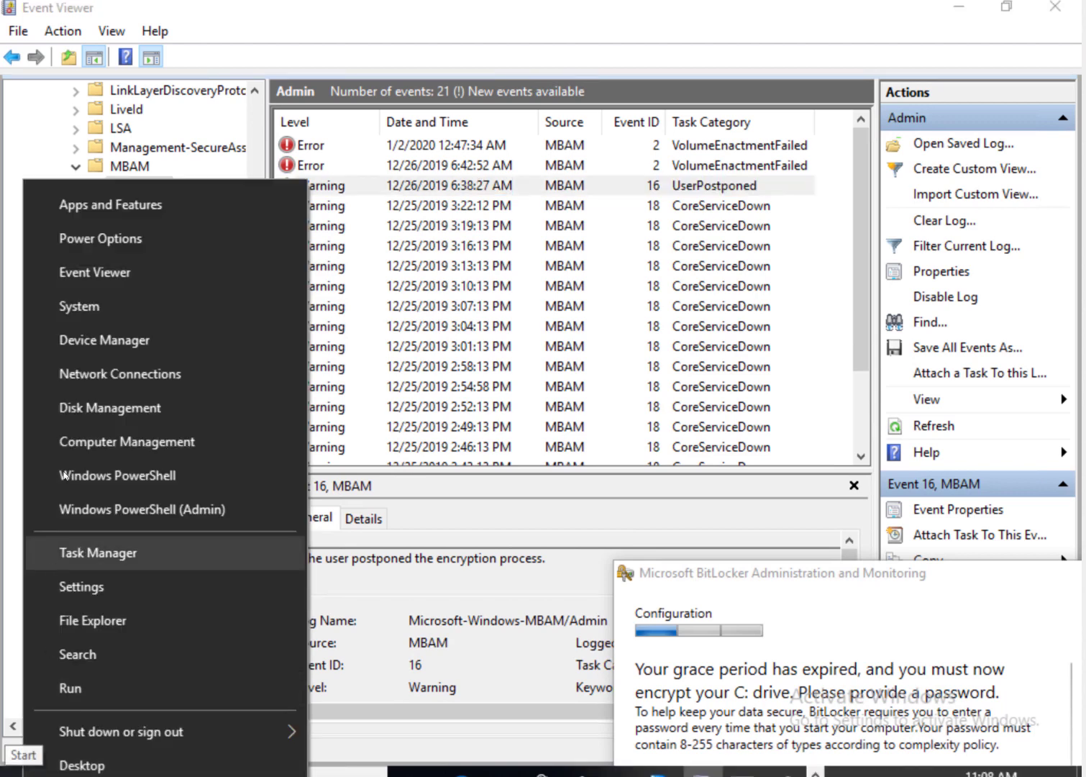
Step: Launch Device Manager and acknowledge the standard-user warning
{"action": "left_click", "coordinate": [103, 338]}
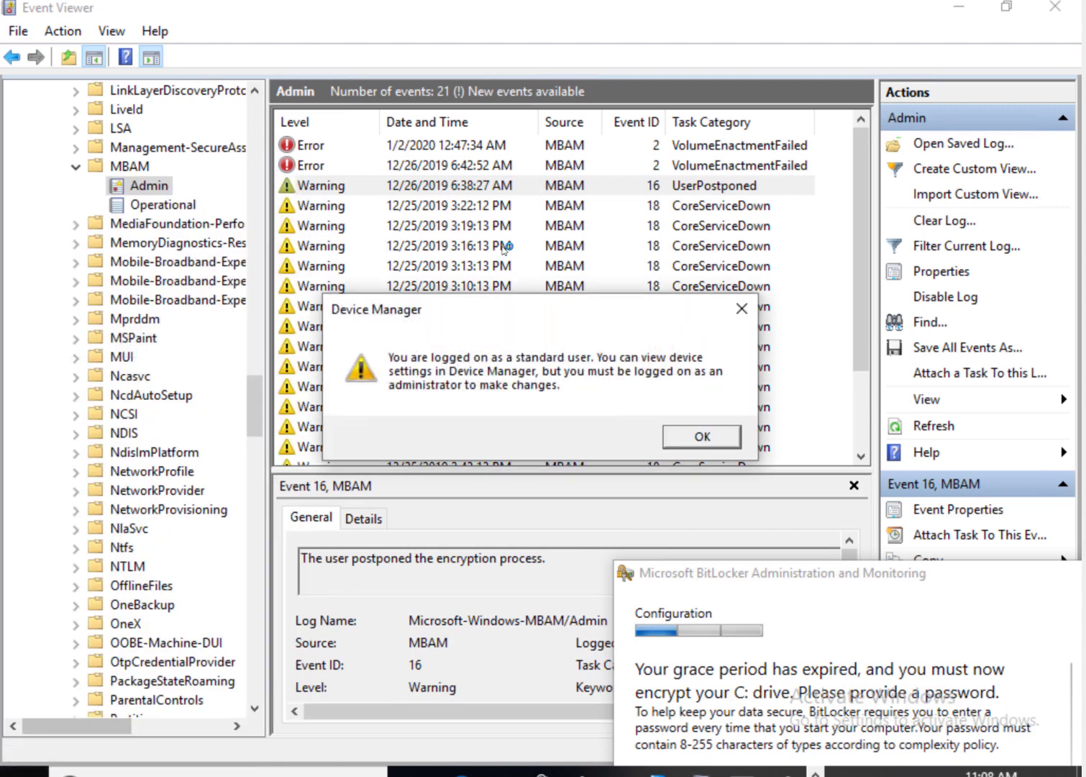
{"action": "left_click", "coordinate": [703, 440]}
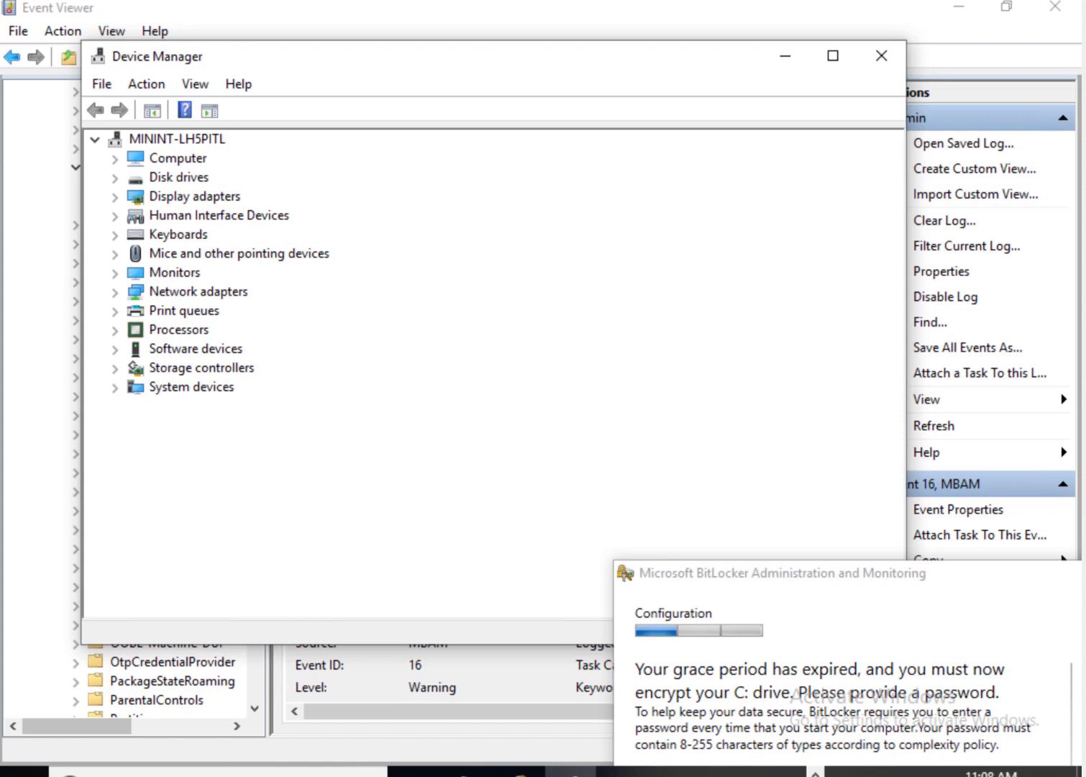
Step: On #11_CM01, scroll through the compliance pie charts and drive-type chart, then drill into compliant computers
{"action": "mouse_move", "coordinate": [253, 776]}
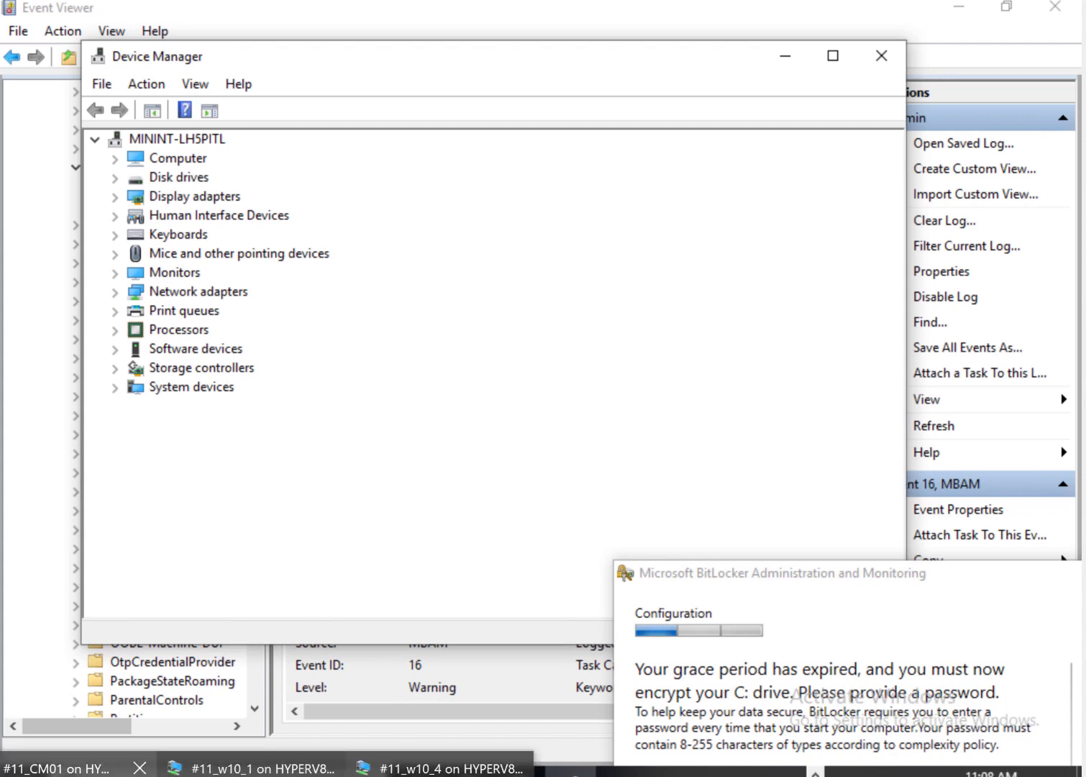
{"action": "left_click", "coordinate": [76, 768]}
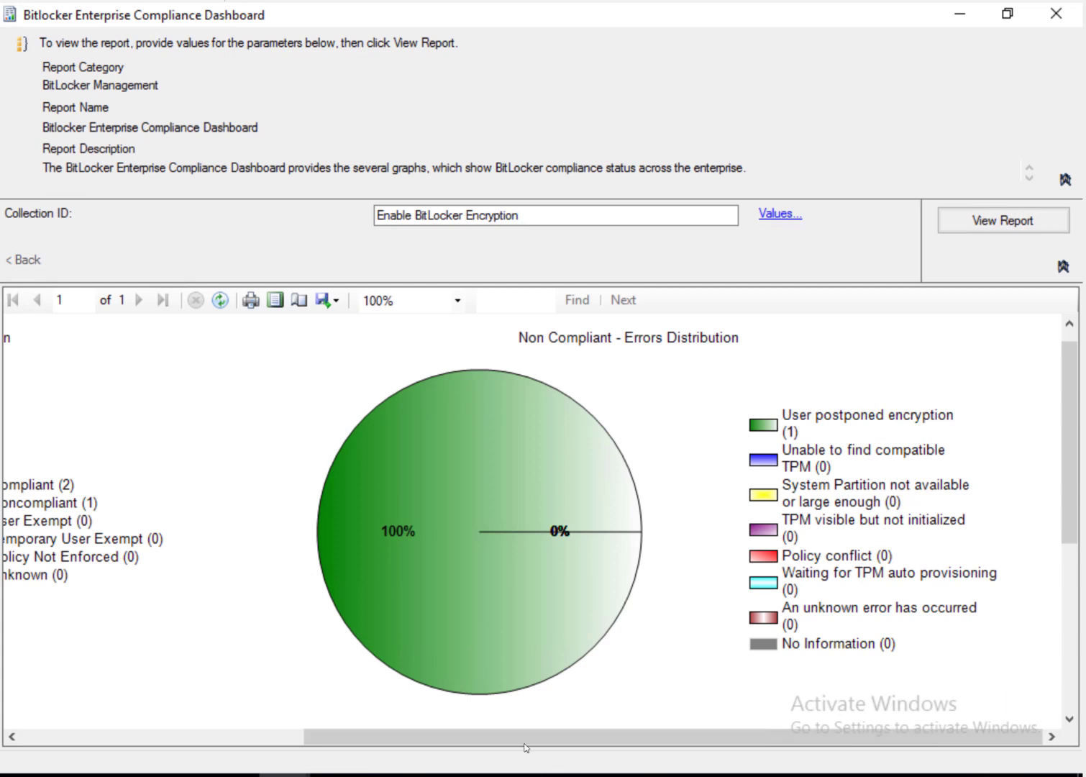
{"action": "left_click_drag", "start_coordinate": [527, 740], "coordinate": [194, 755]}
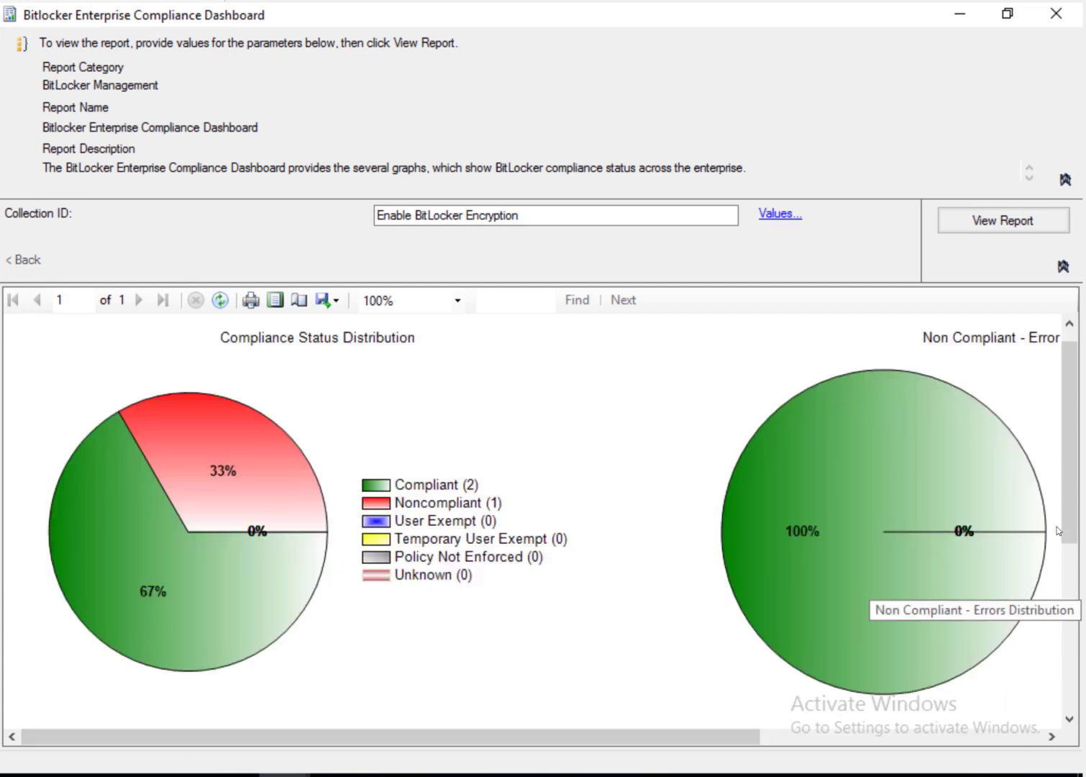
{"action": "left_click_drag", "start_coordinate": [1070, 514], "coordinate": [1035, 727]}
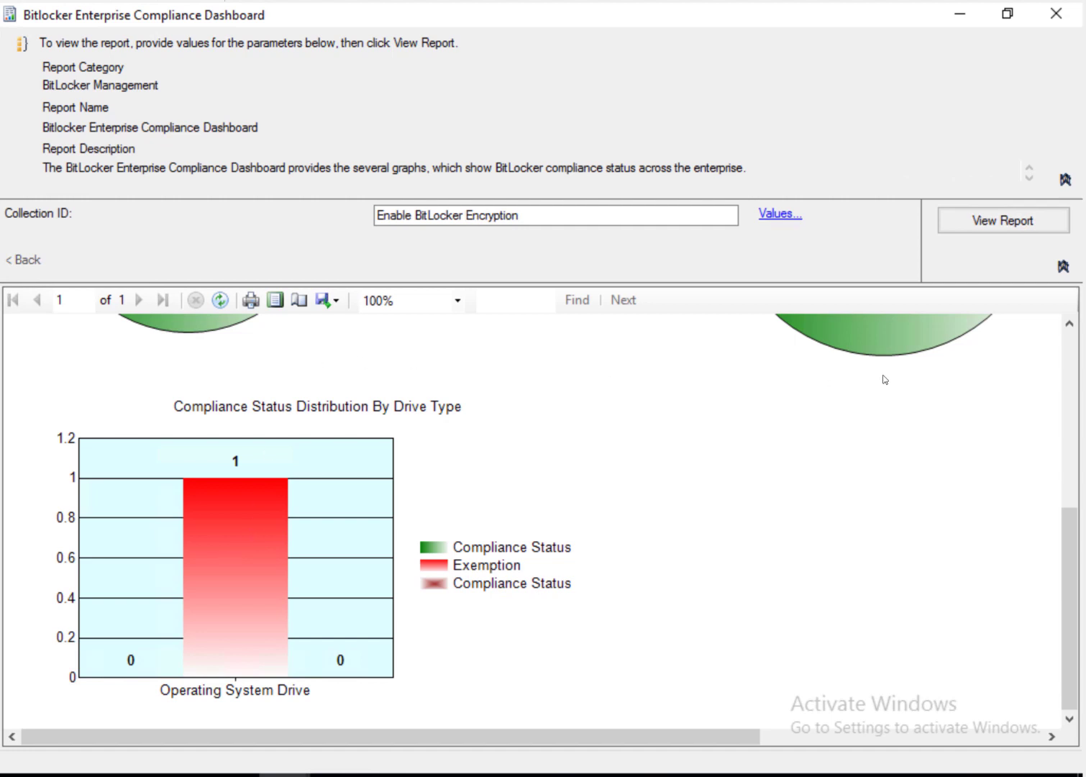
{"action": "left_click", "coordinate": [1068, 353]}
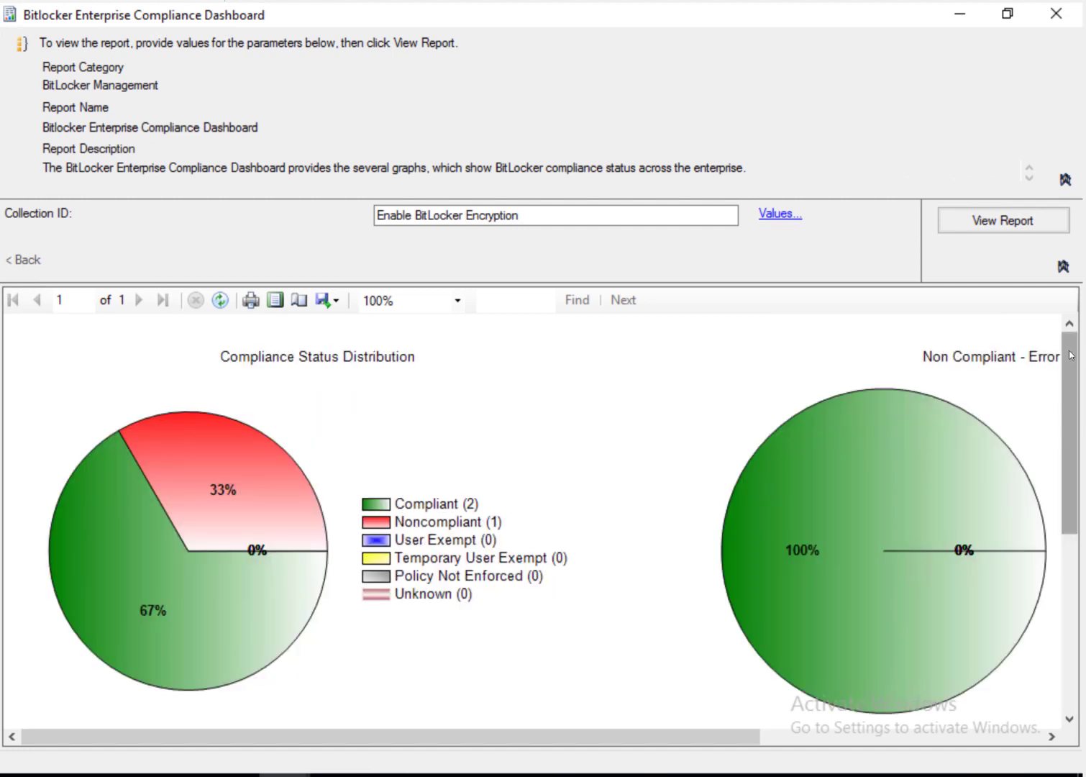
{"action": "left_click_drag", "start_coordinate": [1071, 351], "coordinate": [1072, 602]}
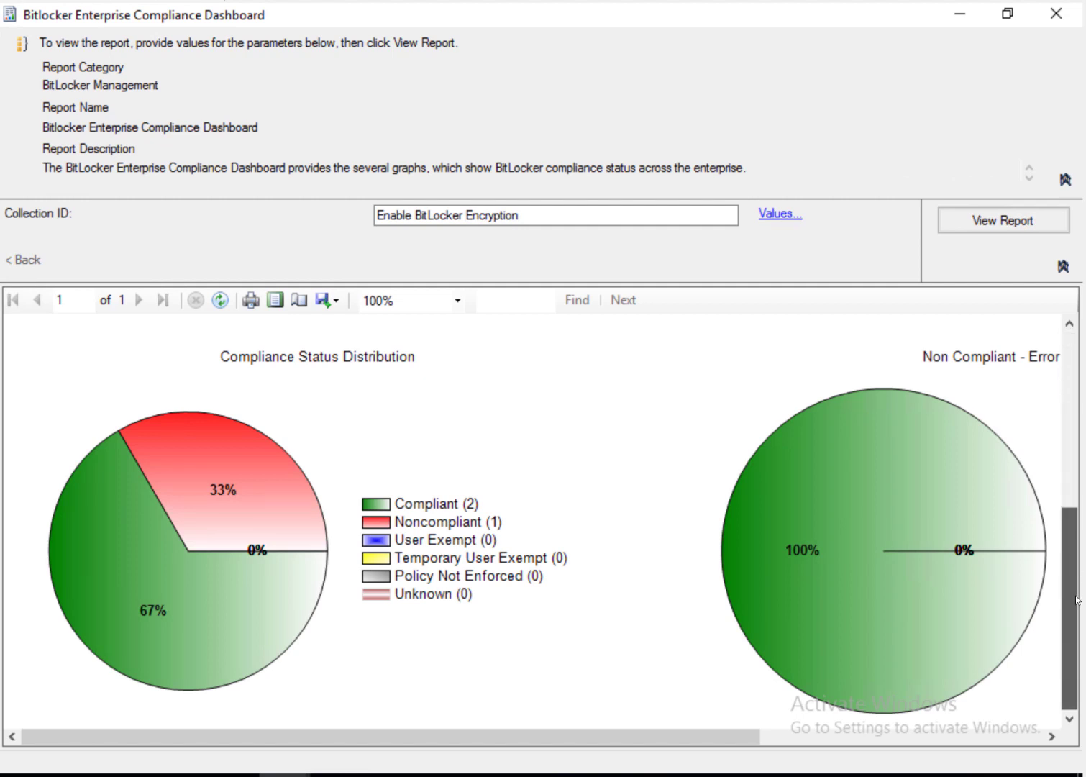
{"action": "left_click", "coordinate": [1070, 410]}
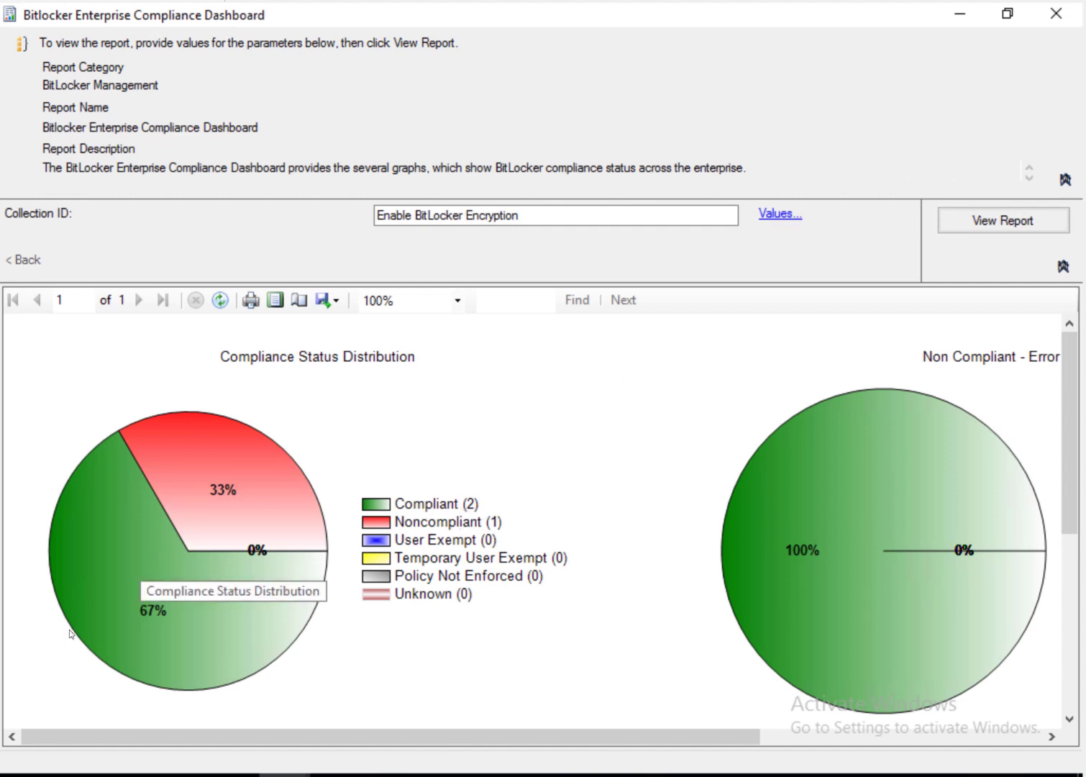
{"action": "left_click", "coordinate": [150, 636]}
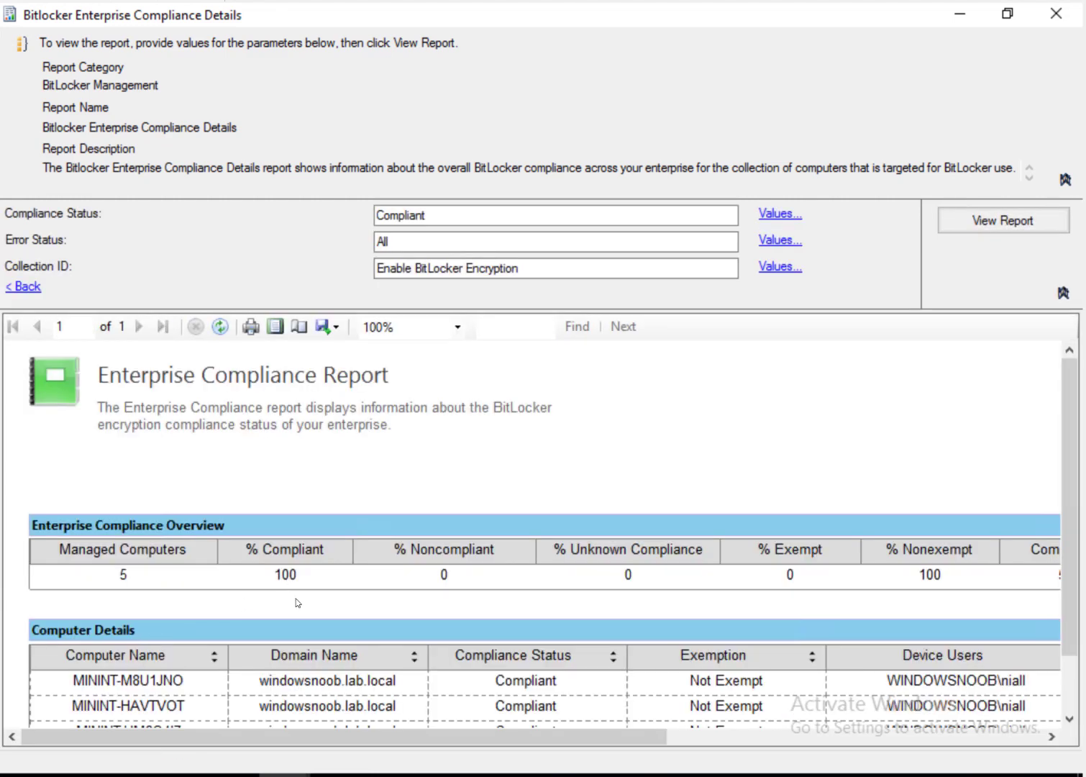
Step: Review the five compliant computers, then select the Bitlocker Enterprise Compliance Details report under BitLocker Management
{"action": "scroll", "coordinate": [297, 603], "scroll_direction": "down", "scroll_amount": 2}
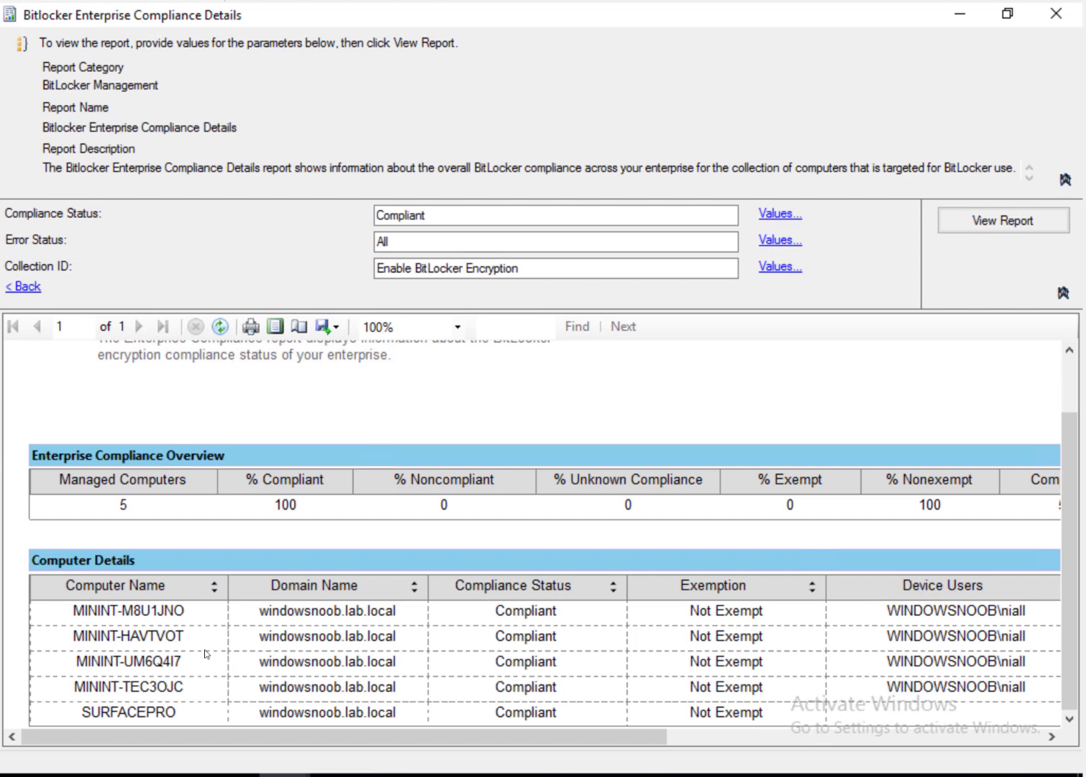
{"action": "left_click", "coordinate": [961, 15]}
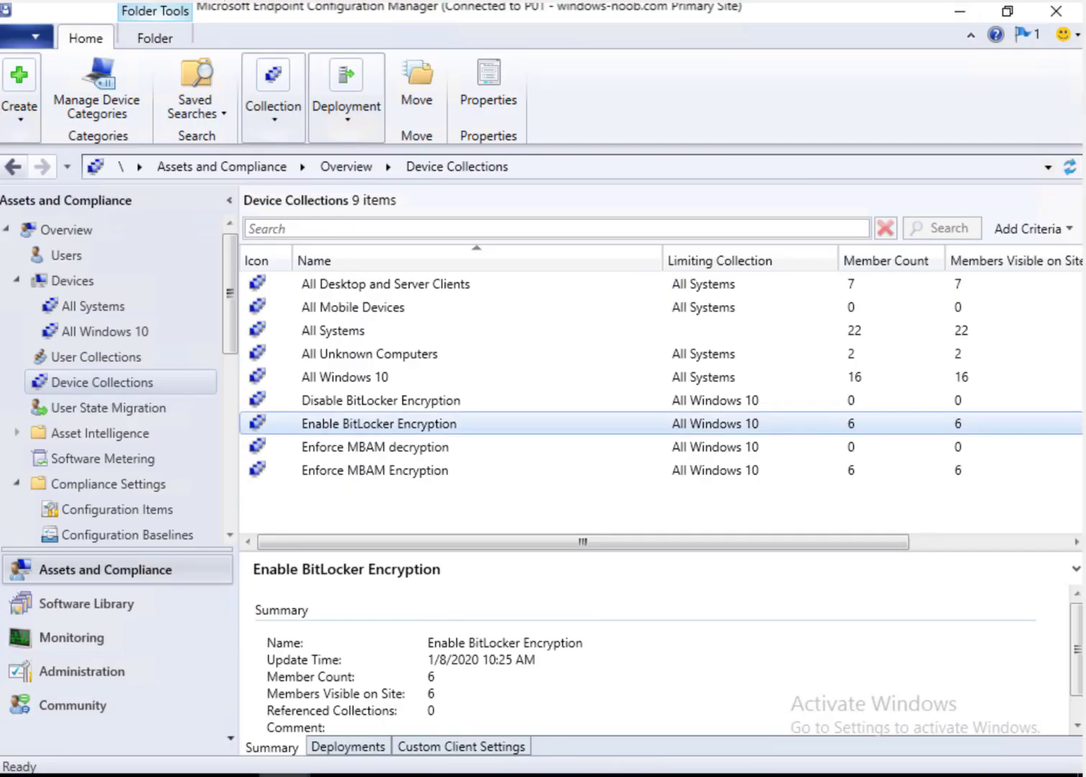
{"action": "mouse_move", "coordinate": [285, 774]}
{"action": "left_click", "coordinate": [214, 650]}
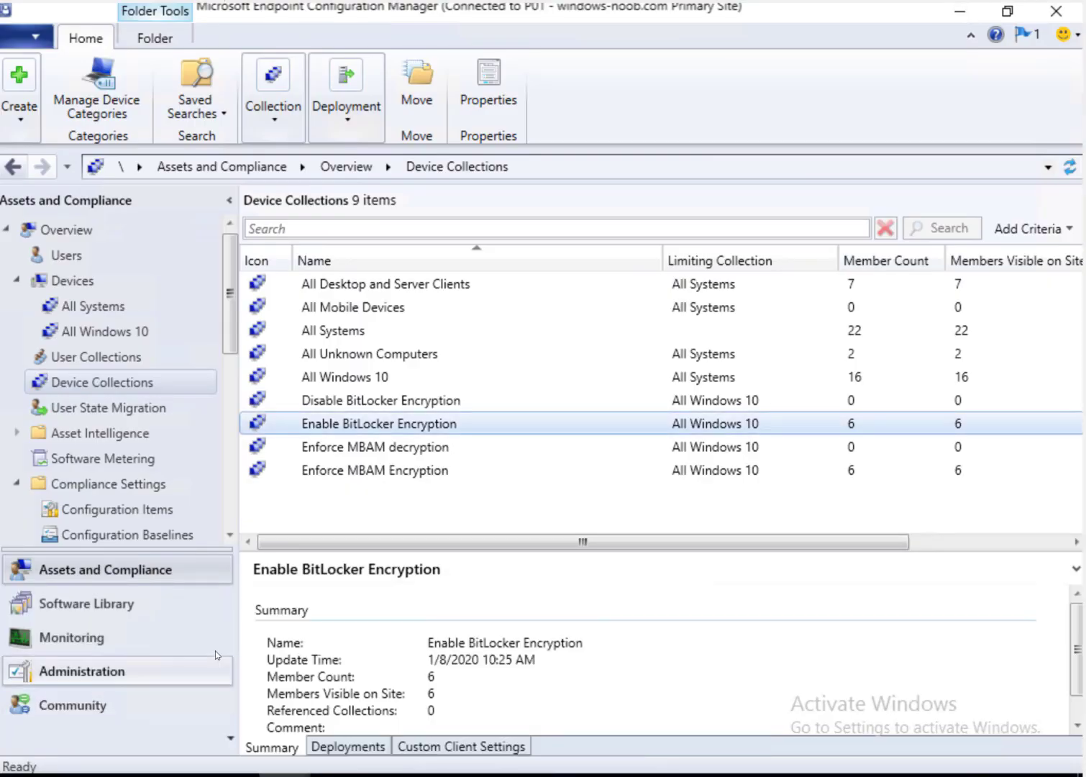
{"action": "left_click", "coordinate": [114, 639]}
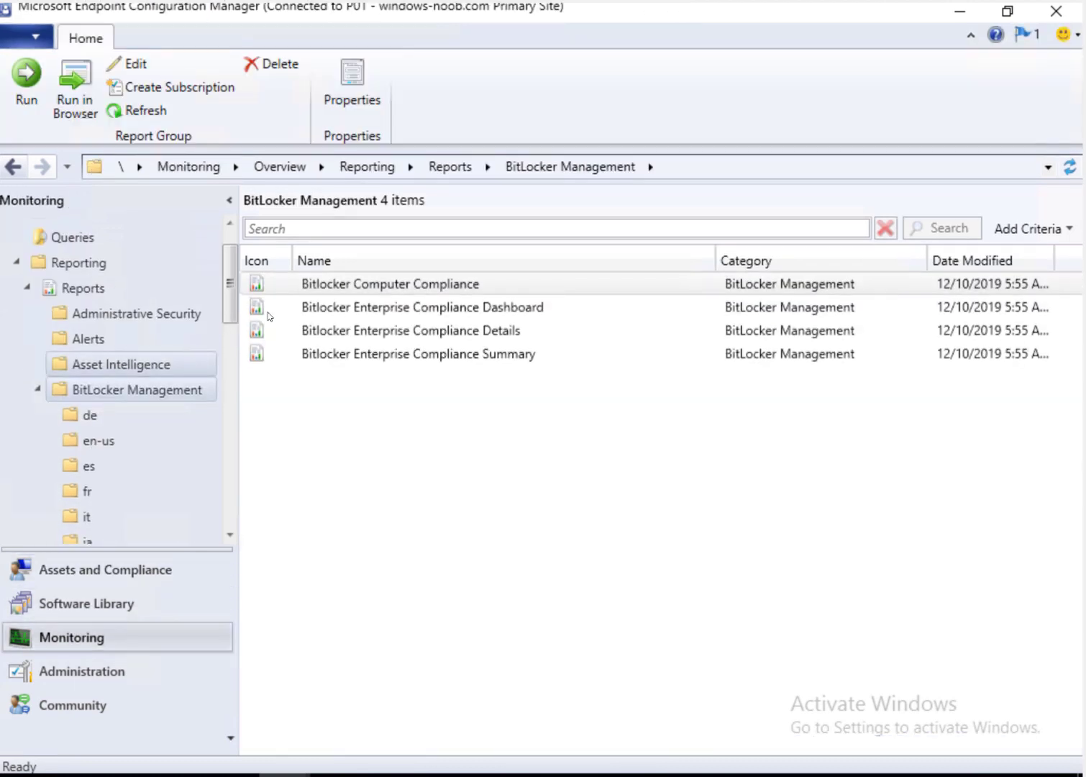
{"action": "left_click", "coordinate": [440, 335]}
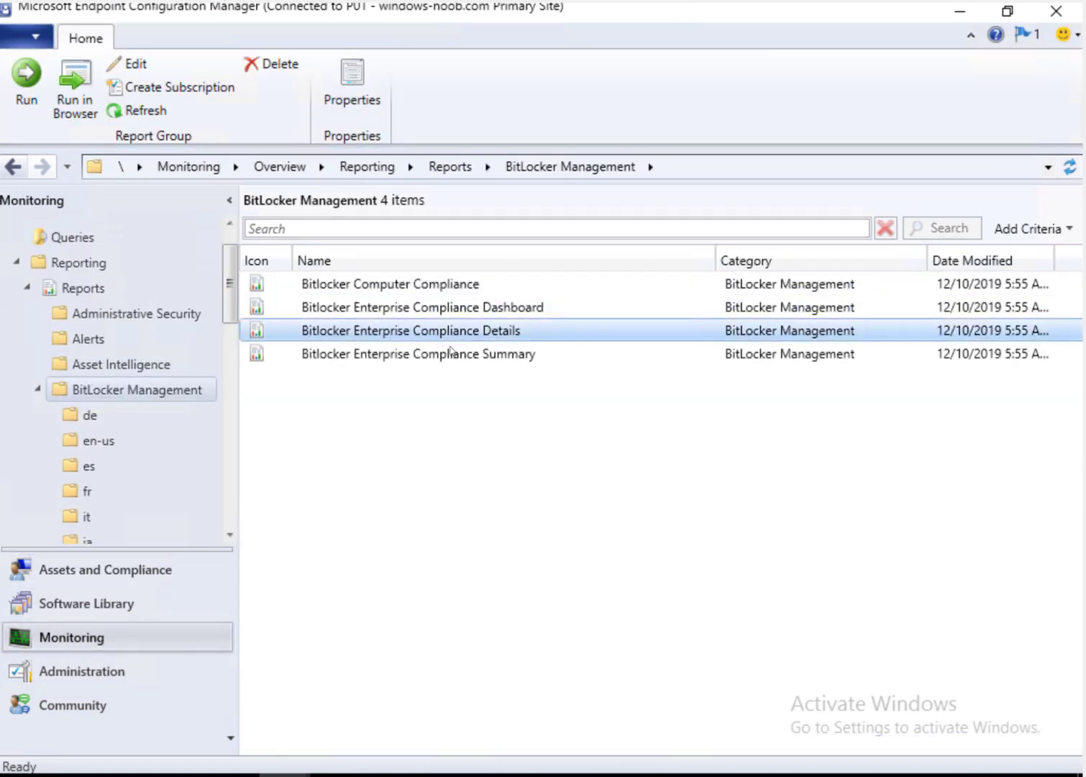
{"action": "right_click", "coordinate": [502, 336]}
Step: Run the Compliance Details report full screen with collection Enable BitLocker Encryption
{"action": "left_click", "coordinate": [413, 346]}
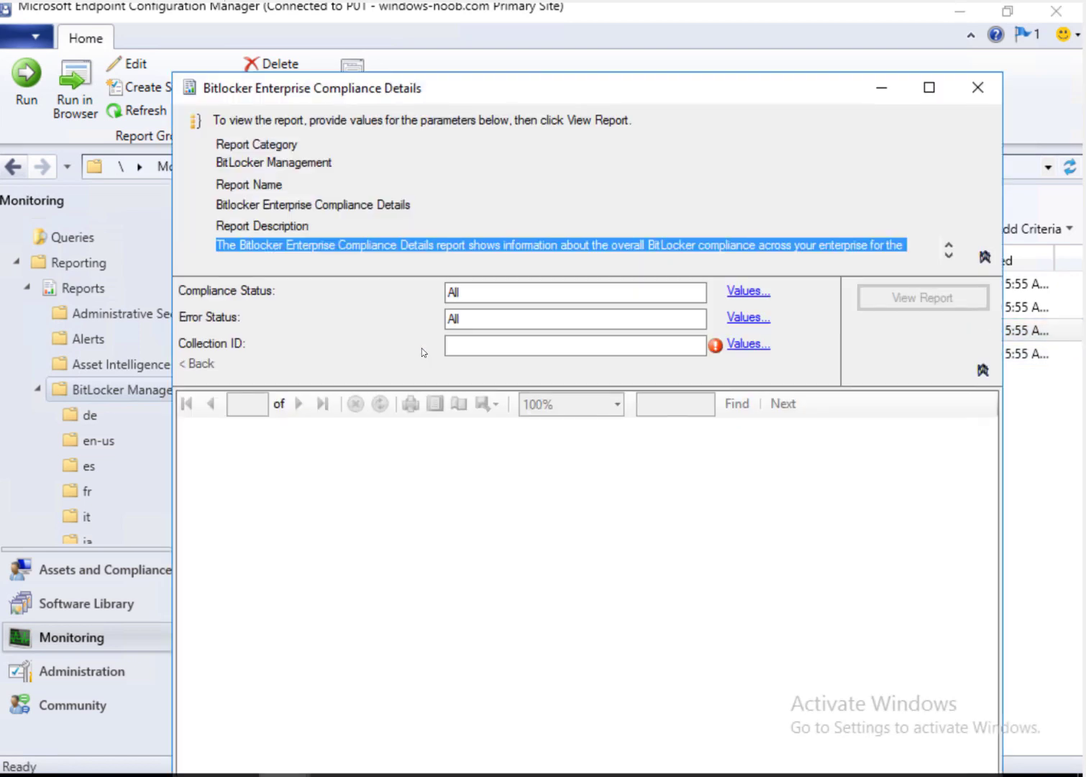
{"action": "double_click", "coordinate": [689, 90]}
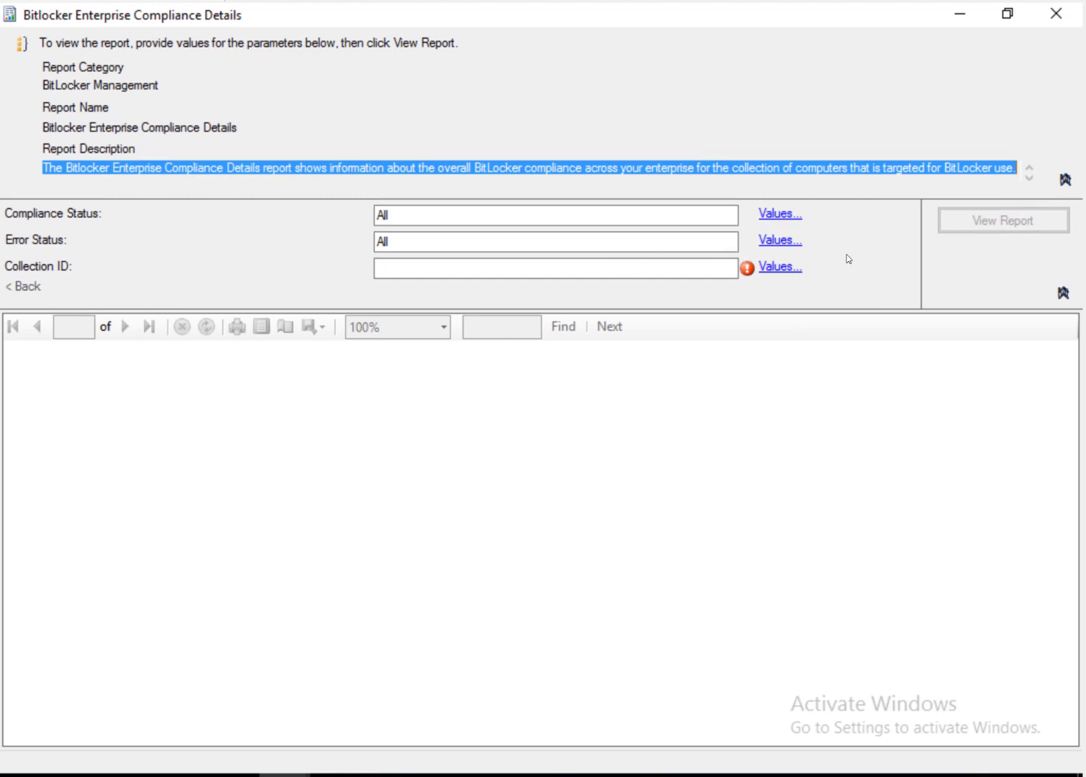
{"action": "left_click", "coordinate": [781, 267]}
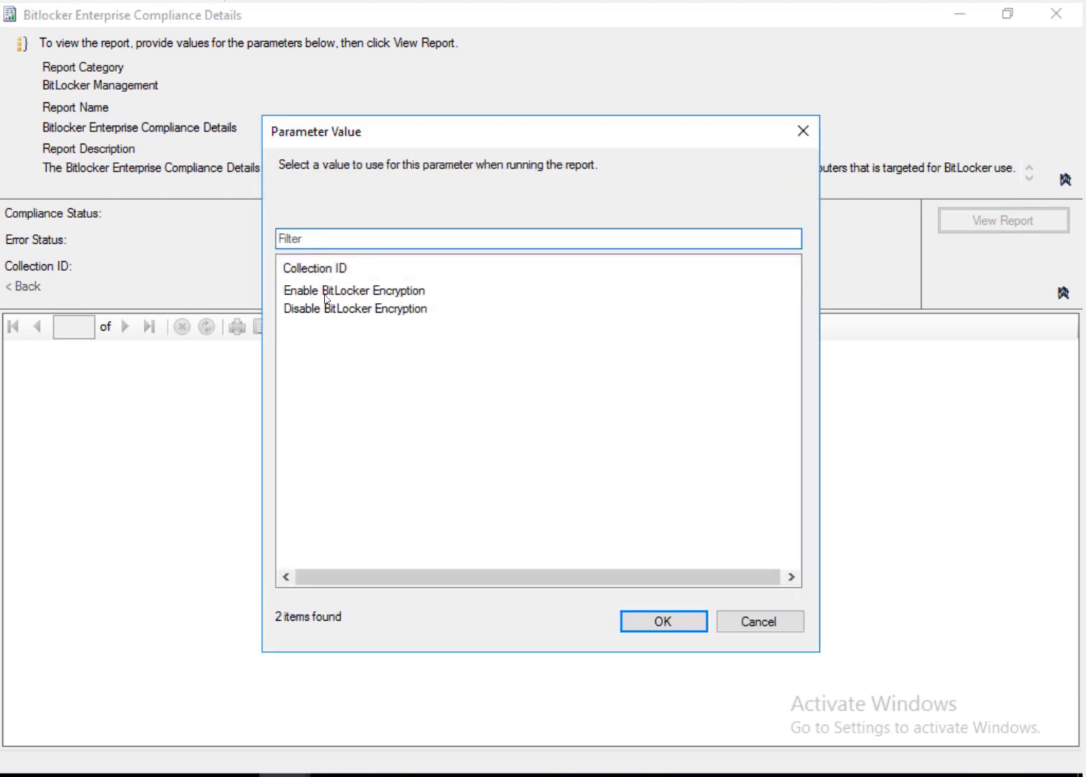
{"action": "left_click", "coordinate": [327, 291]}
{"action": "left_click", "coordinate": [683, 623]}
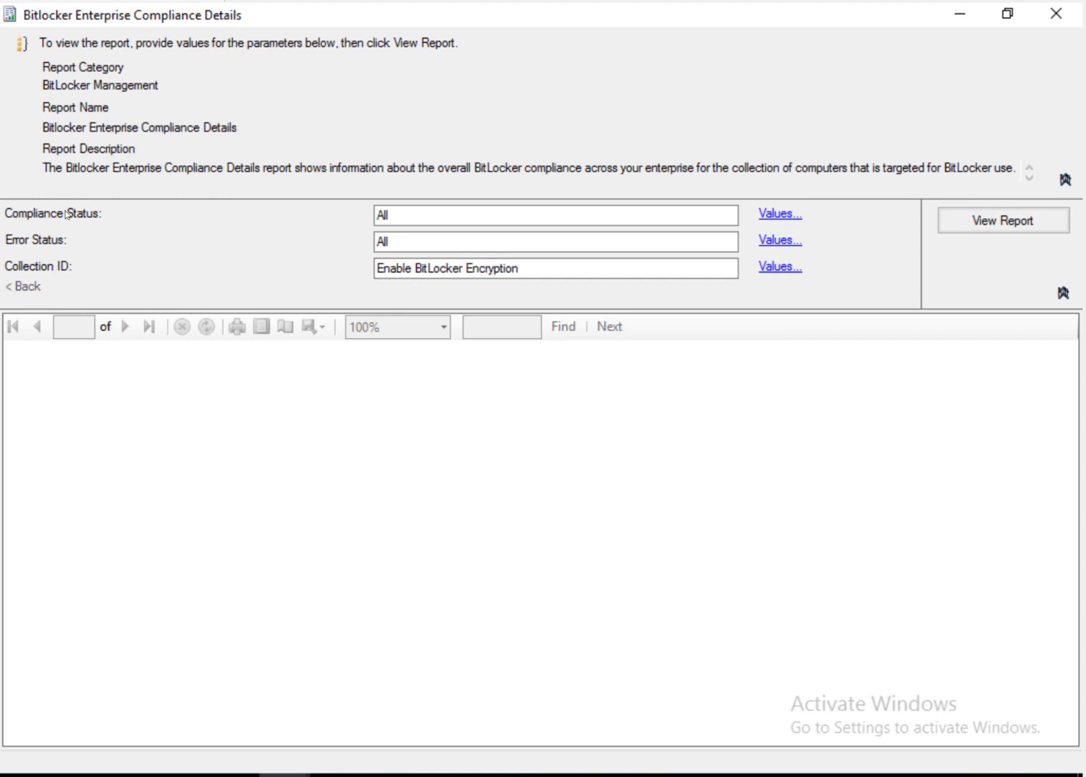
Step: Filter Error Status to 'Unable to find compatible TPM' and view the report
{"action": "left_click", "coordinate": [779, 214]}
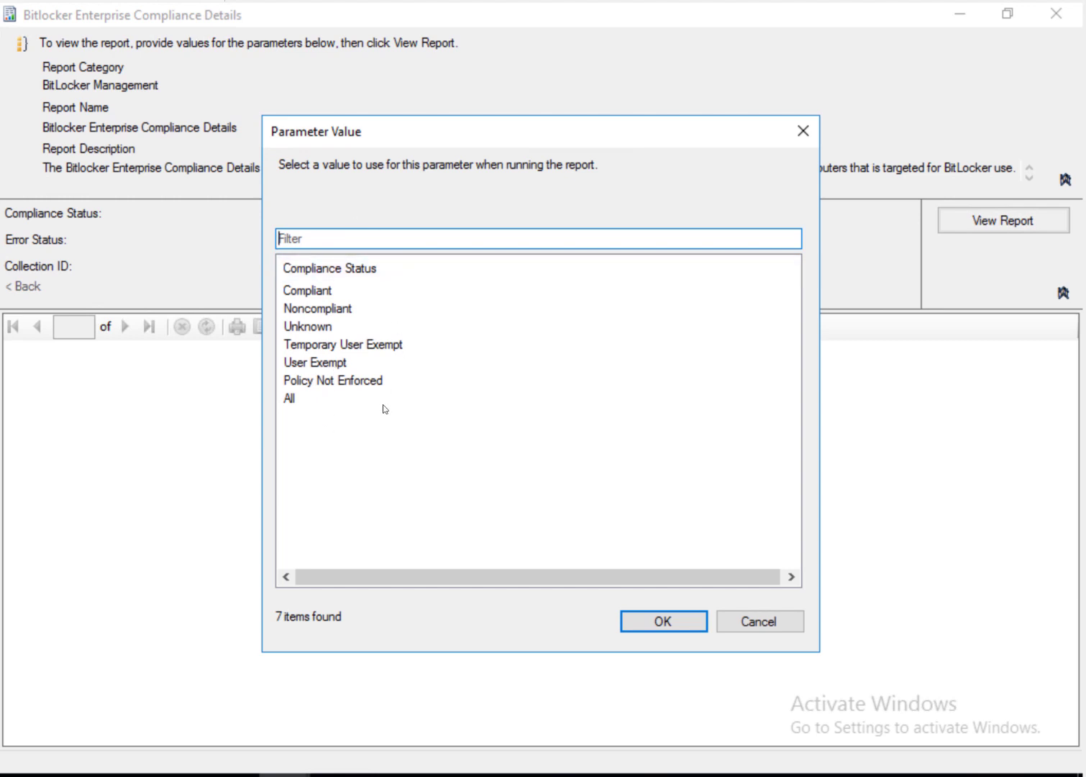
{"action": "left_click", "coordinate": [754, 629]}
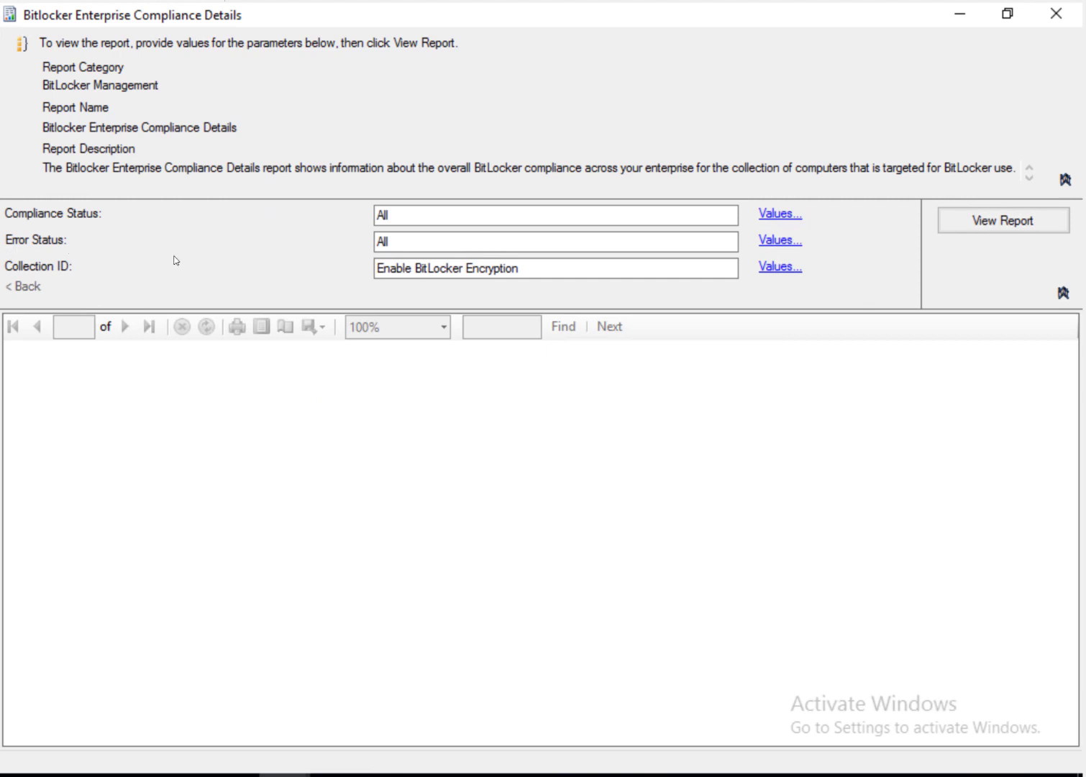
{"action": "left_click", "coordinate": [788, 243]}
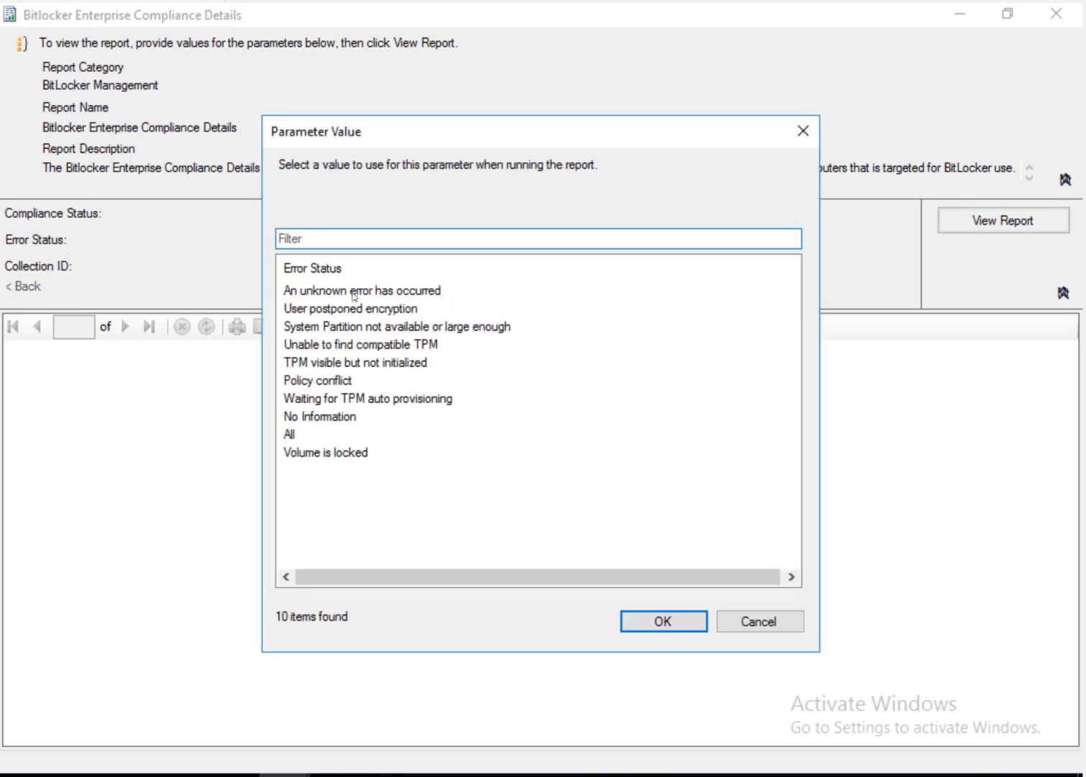
{"action": "left_click", "coordinate": [312, 403]}
{"action": "left_click", "coordinate": [324, 420]}
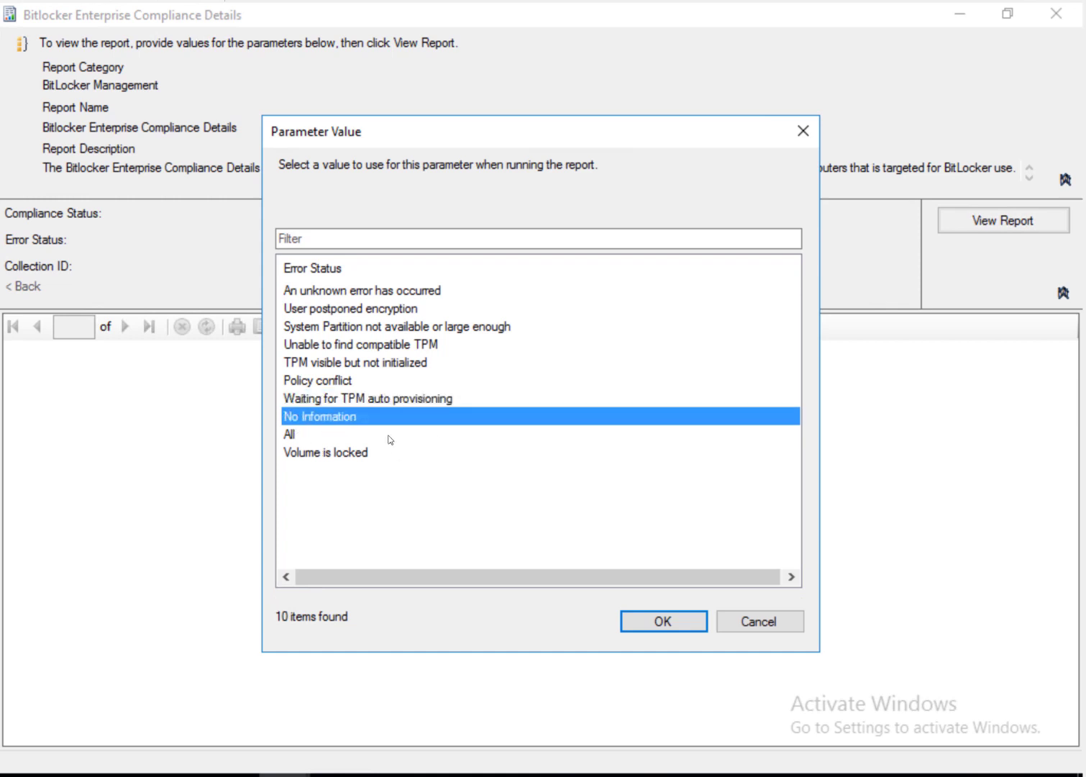
{"action": "left_click", "coordinate": [374, 348]}
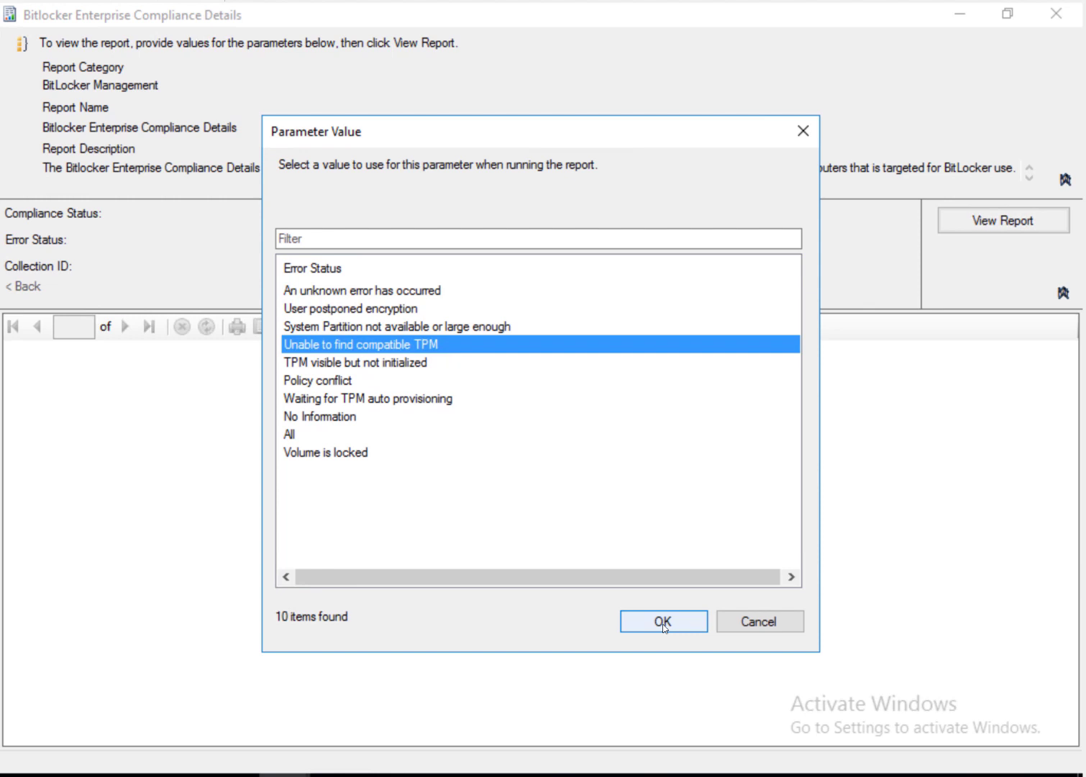
{"action": "left_click", "coordinate": [662, 622]}
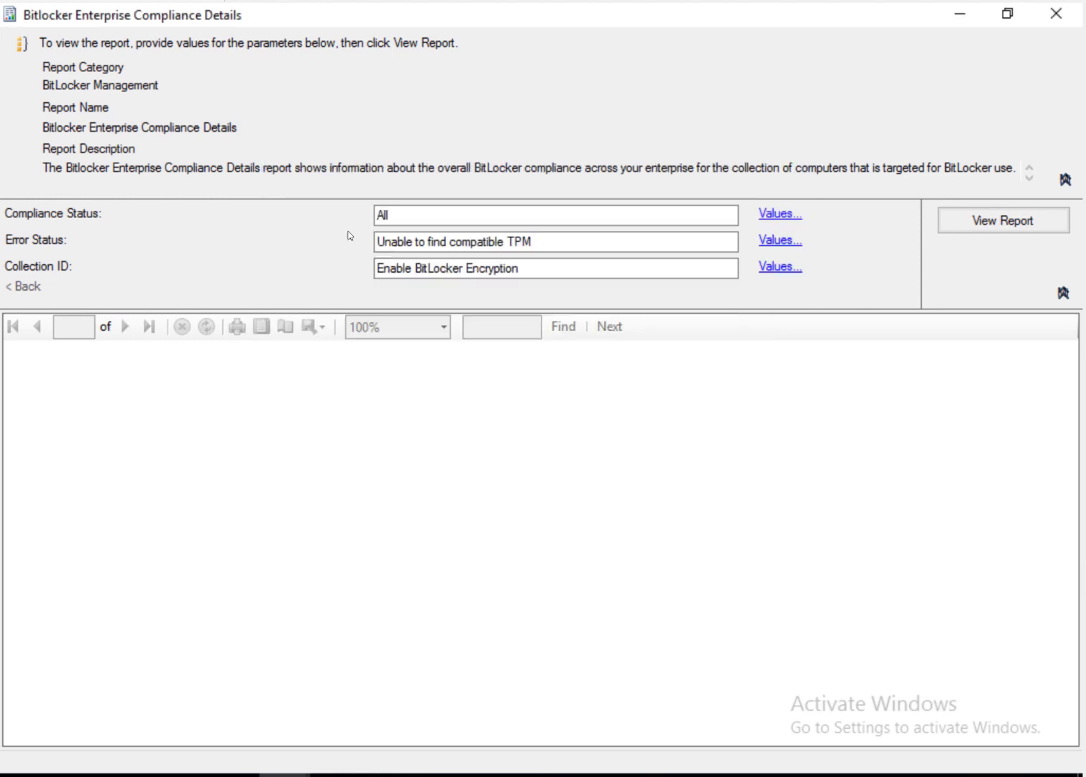
{"action": "left_click", "coordinate": [1007, 223]}
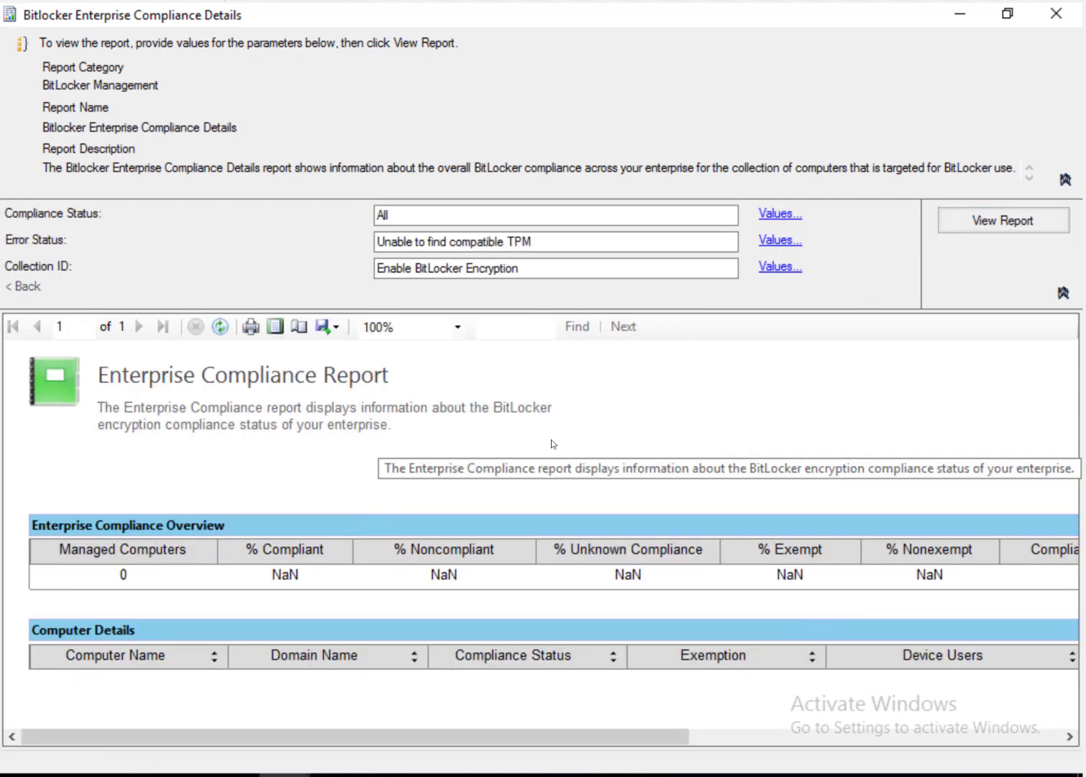
Step: Rerun the report with Error Status All and Compliance Status Compliant, showing five computers
{"action": "left_click", "coordinate": [776, 241]}
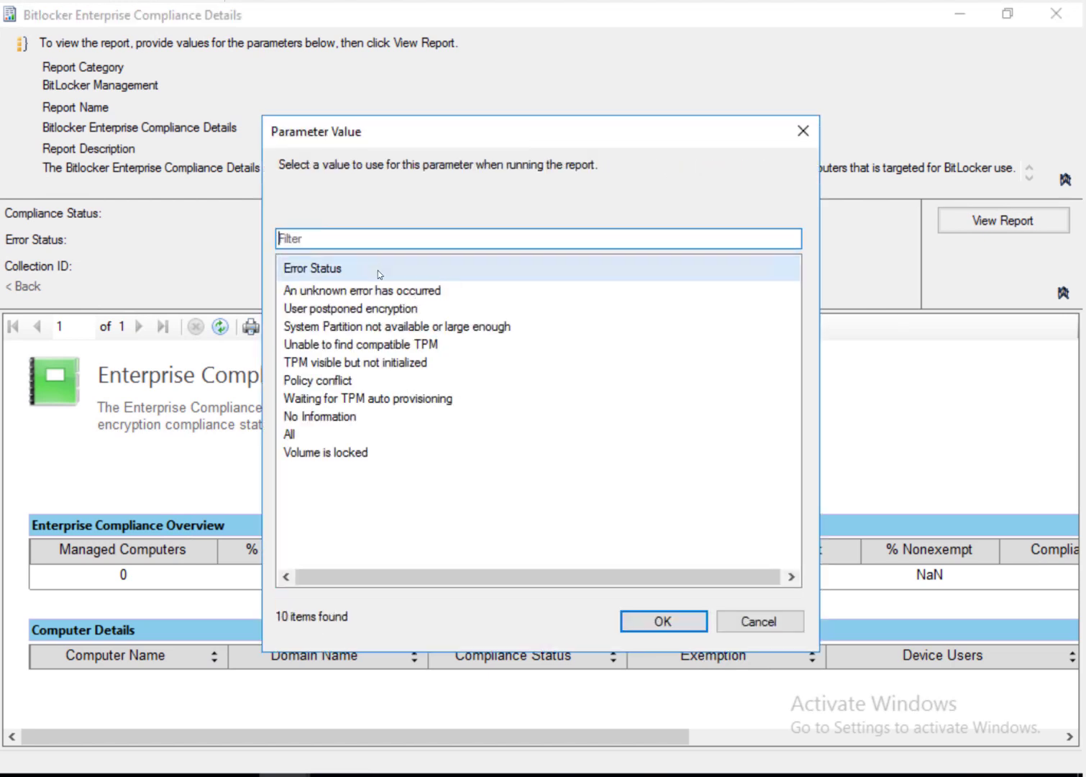
{"action": "left_click", "coordinate": [299, 435]}
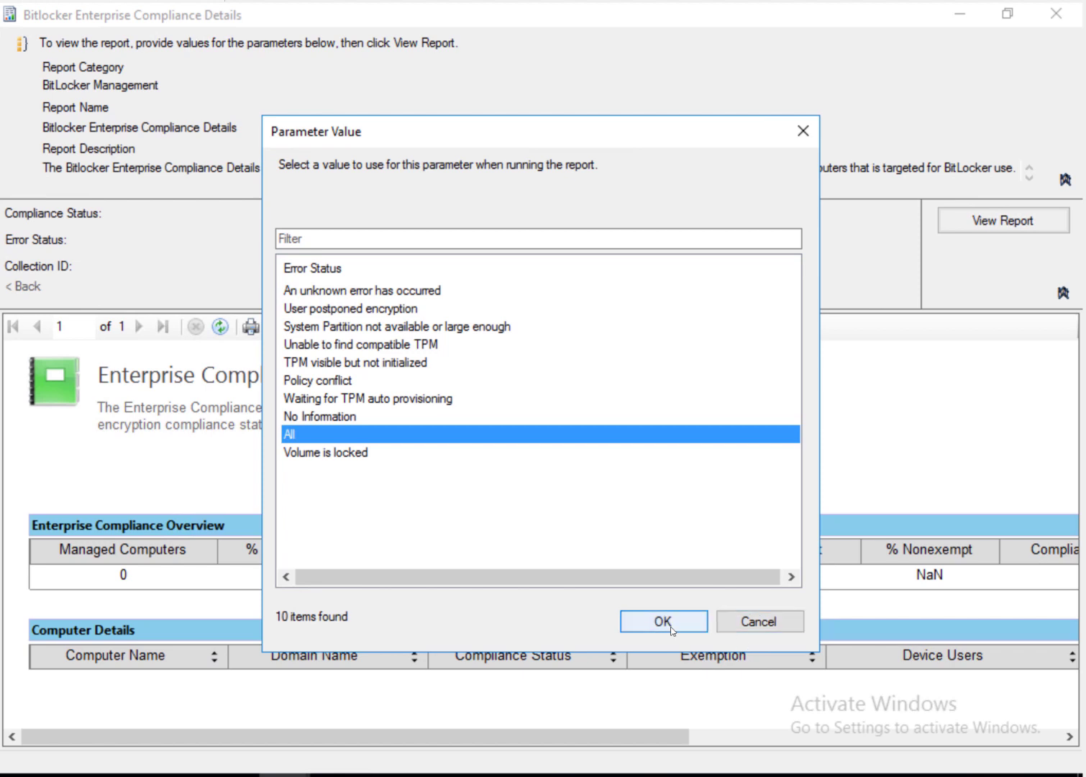
{"action": "left_click", "coordinate": [662, 620]}
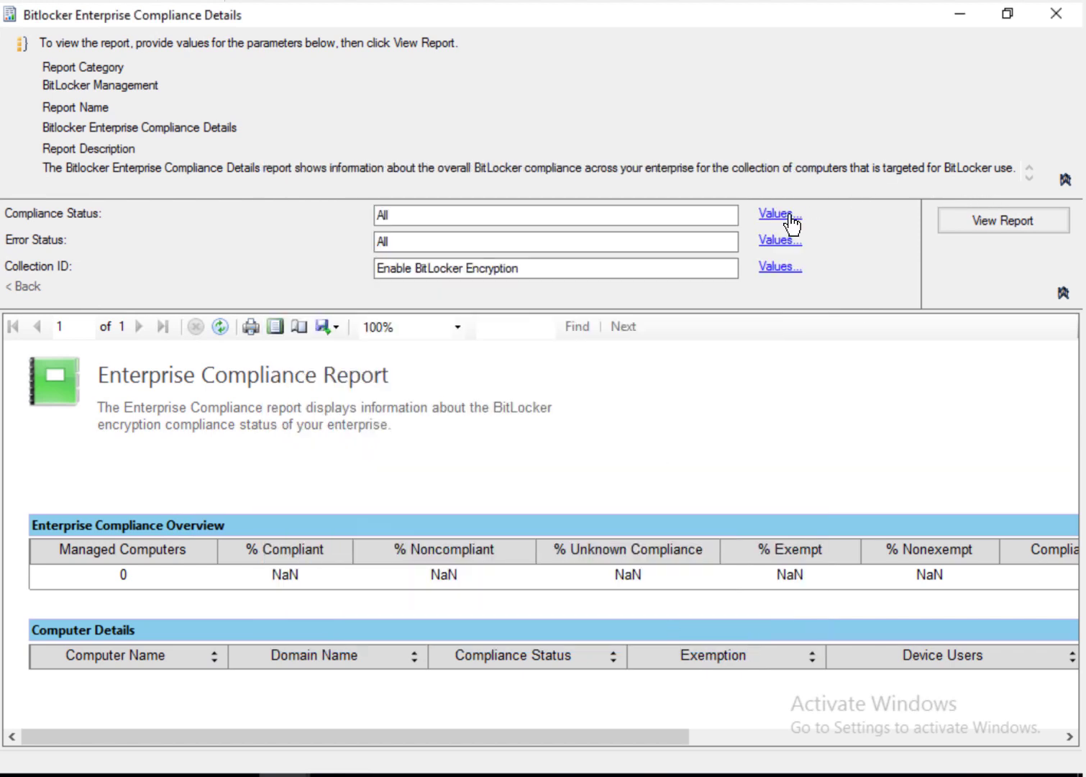
{"action": "left_click", "coordinate": [777, 214]}
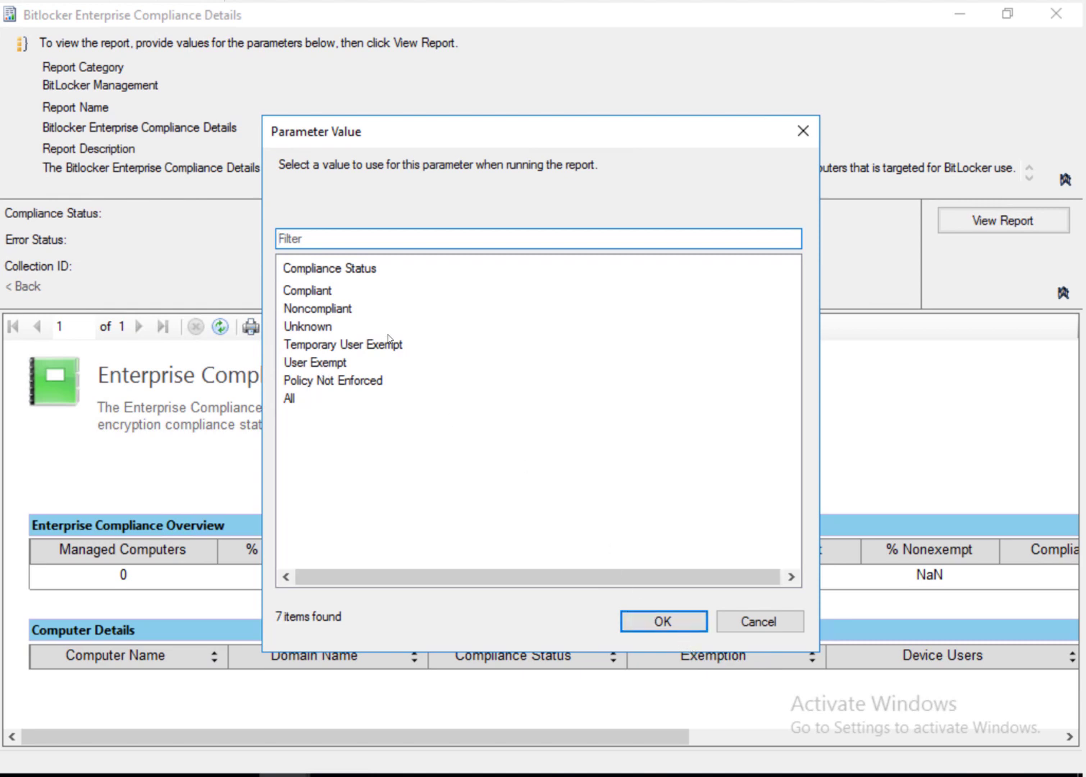
{"action": "left_click", "coordinate": [325, 296]}
{"action": "left_click", "coordinate": [647, 619]}
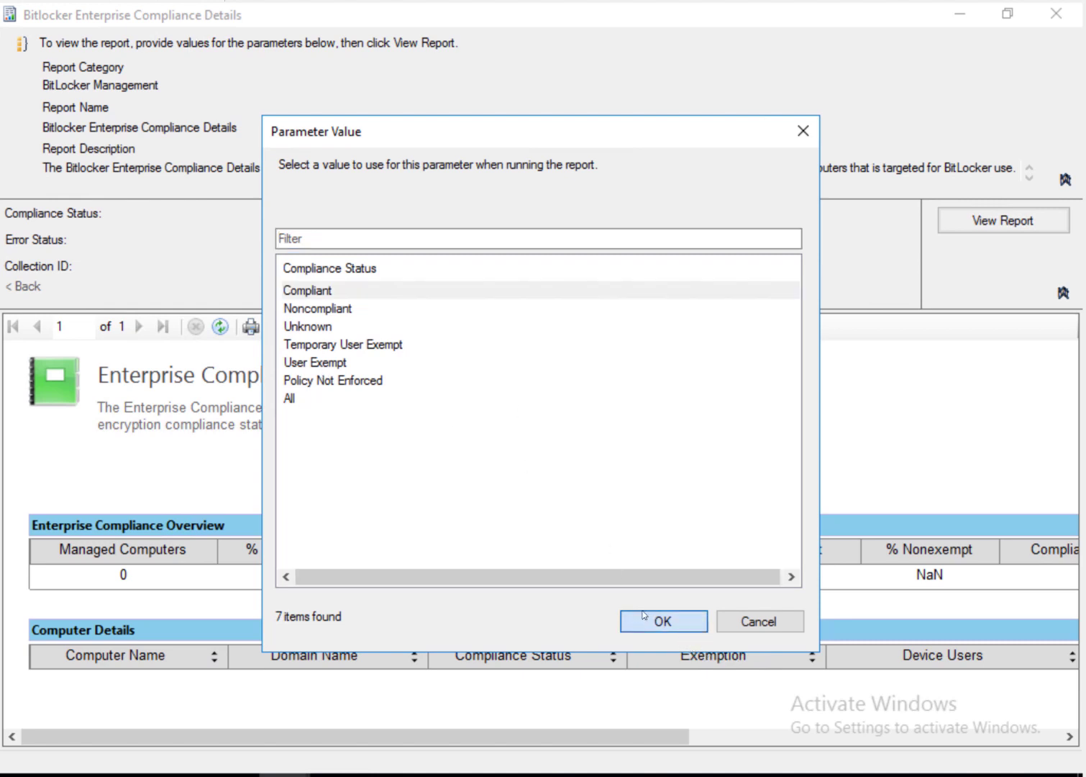
{"action": "left_click", "coordinate": [1002, 227]}
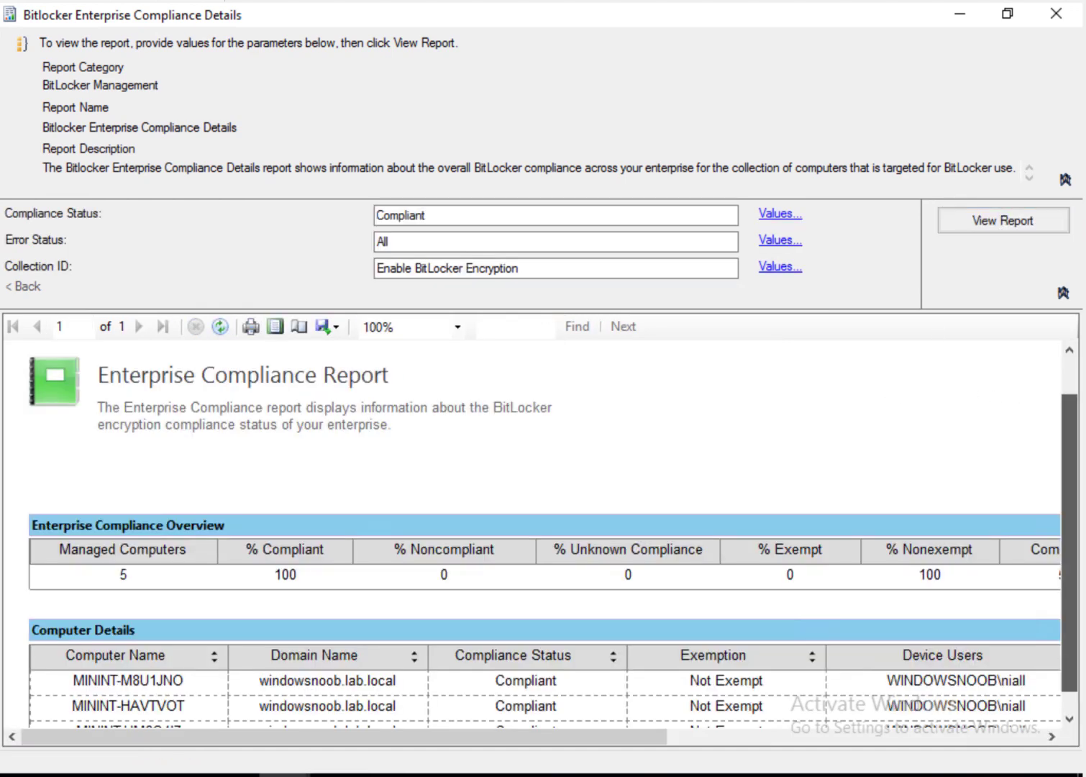
{"action": "left_click_drag", "start_coordinate": [1070, 460], "coordinate": [1070, 515]}
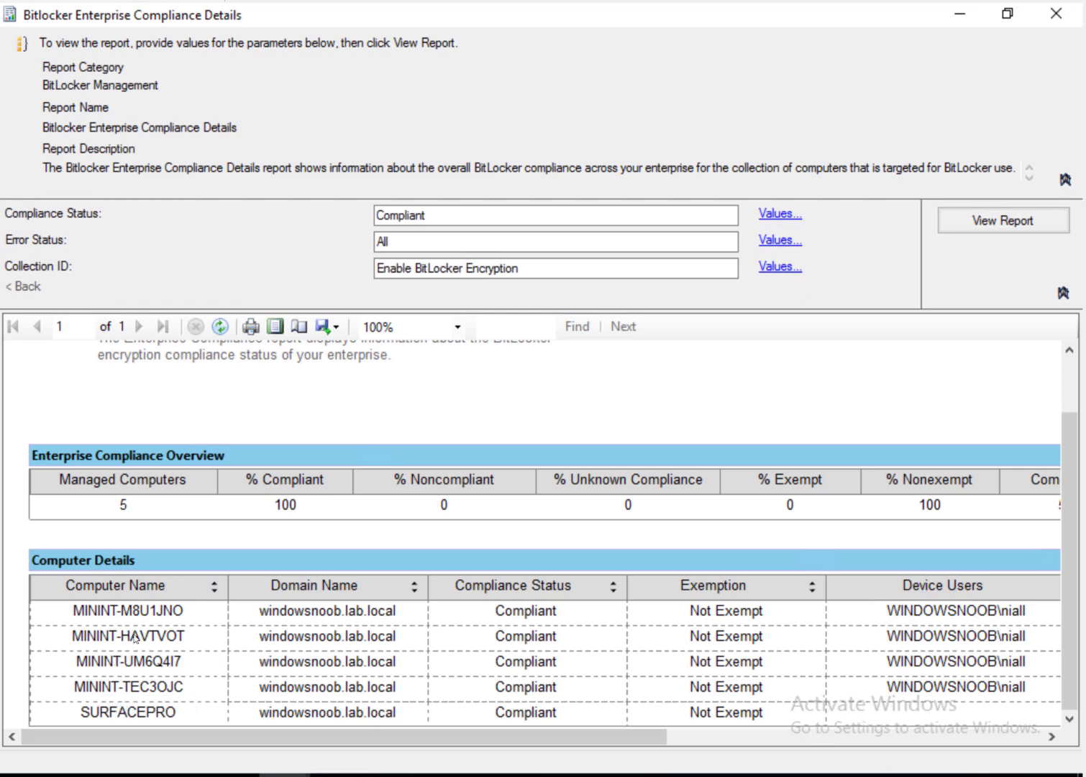
Step: Rerun for Noncompliant, read the user-postponed computer's details, then minimize the report
{"action": "left_click", "coordinate": [777, 216]}
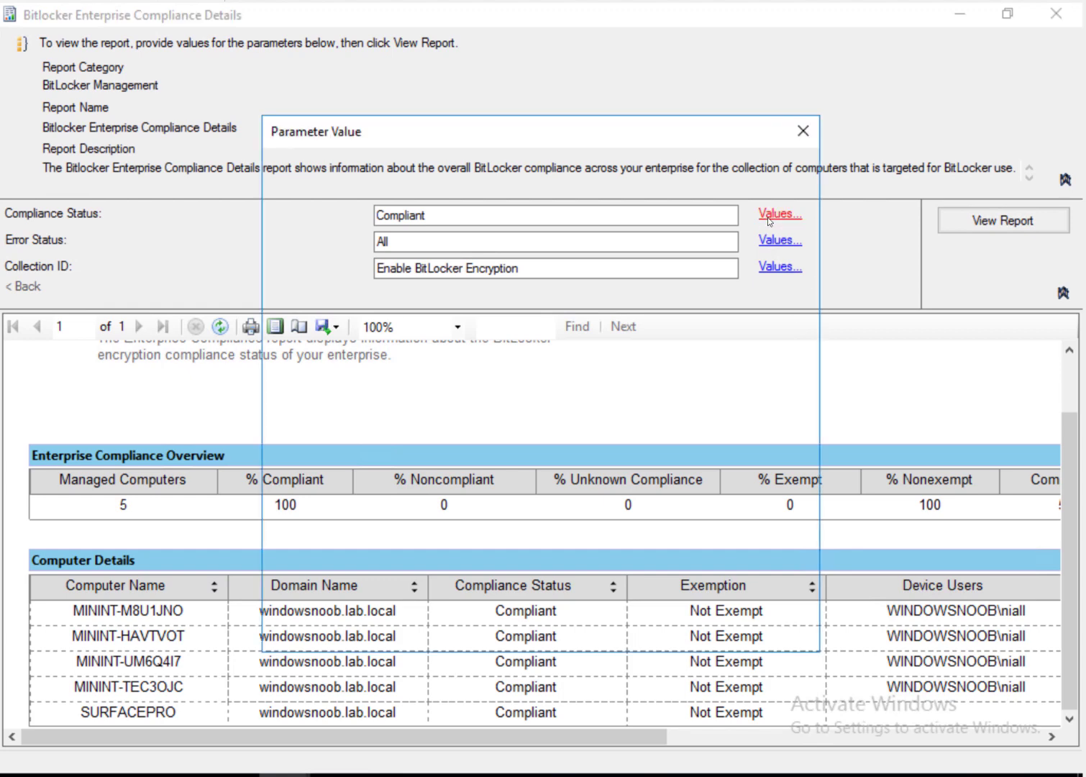
{"action": "left_click", "coordinate": [314, 310]}
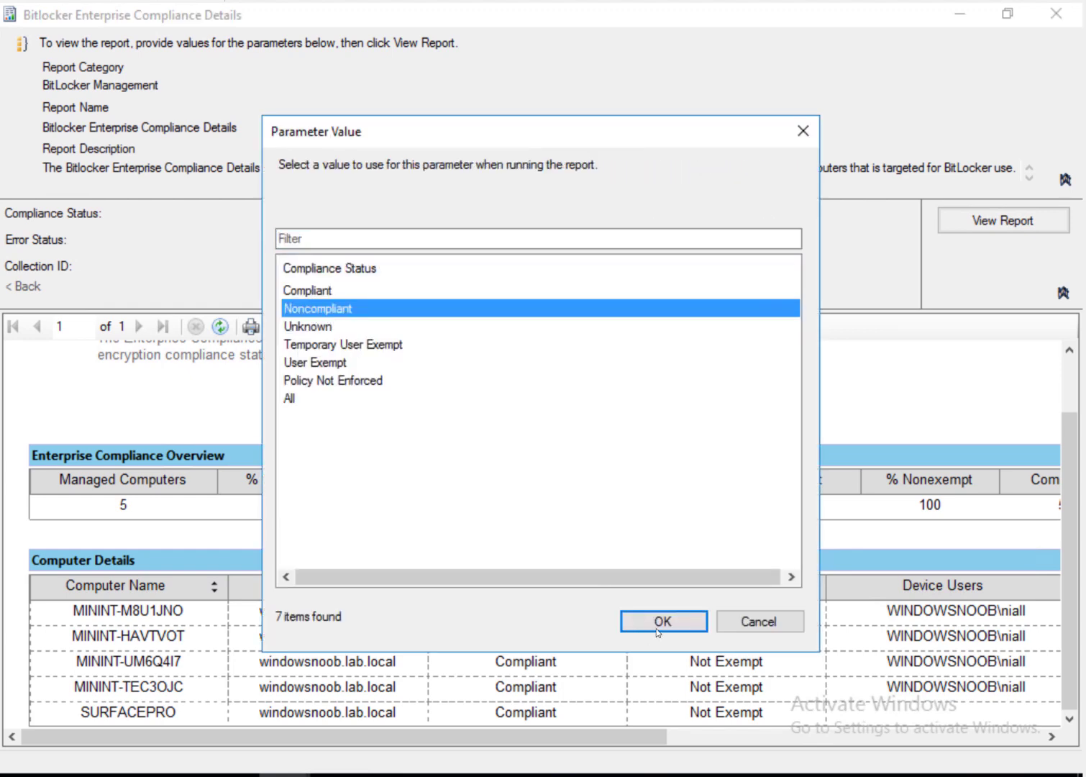
{"action": "left_click", "coordinate": [657, 631]}
{"action": "left_click", "coordinate": [1003, 220]}
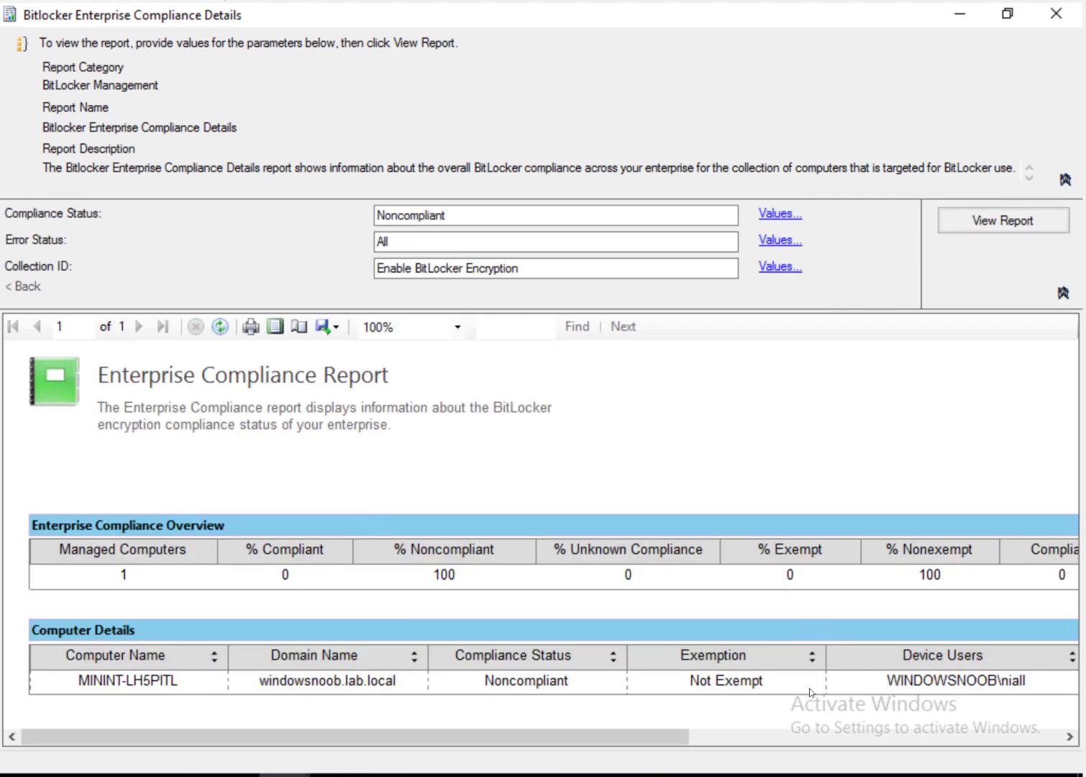
{"action": "left_click", "coordinate": [1013, 739]}
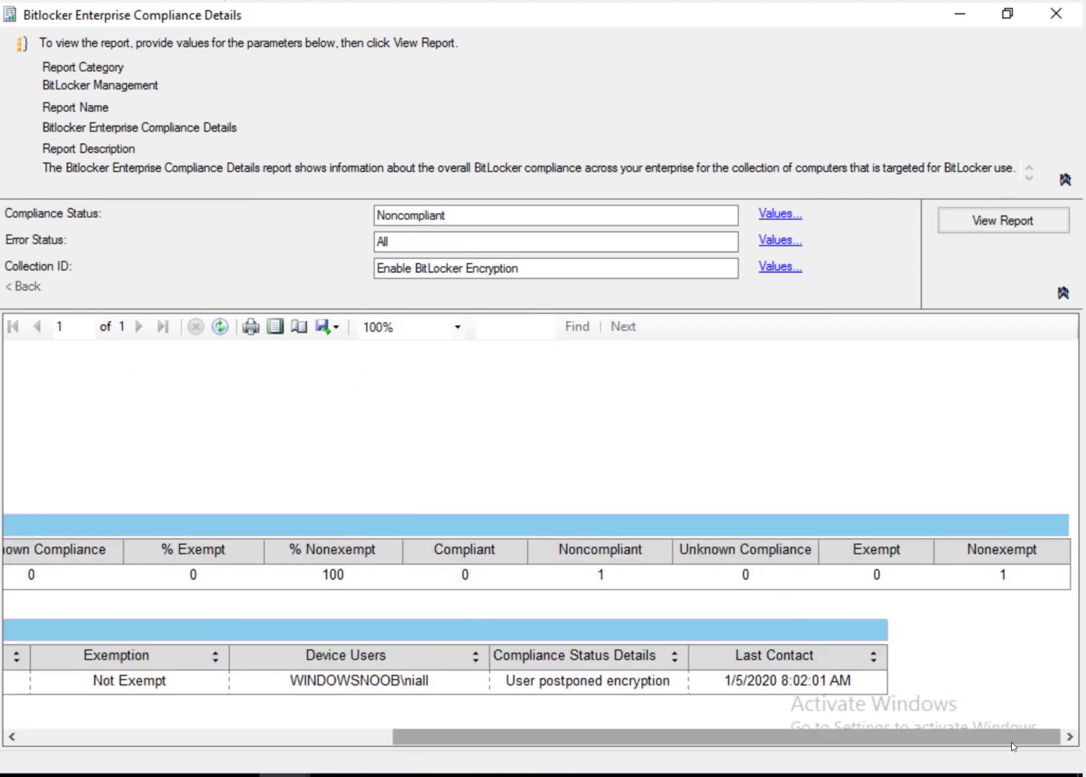
{"action": "left_click_drag", "start_coordinate": [374, 744], "coordinate": [359, 746]}
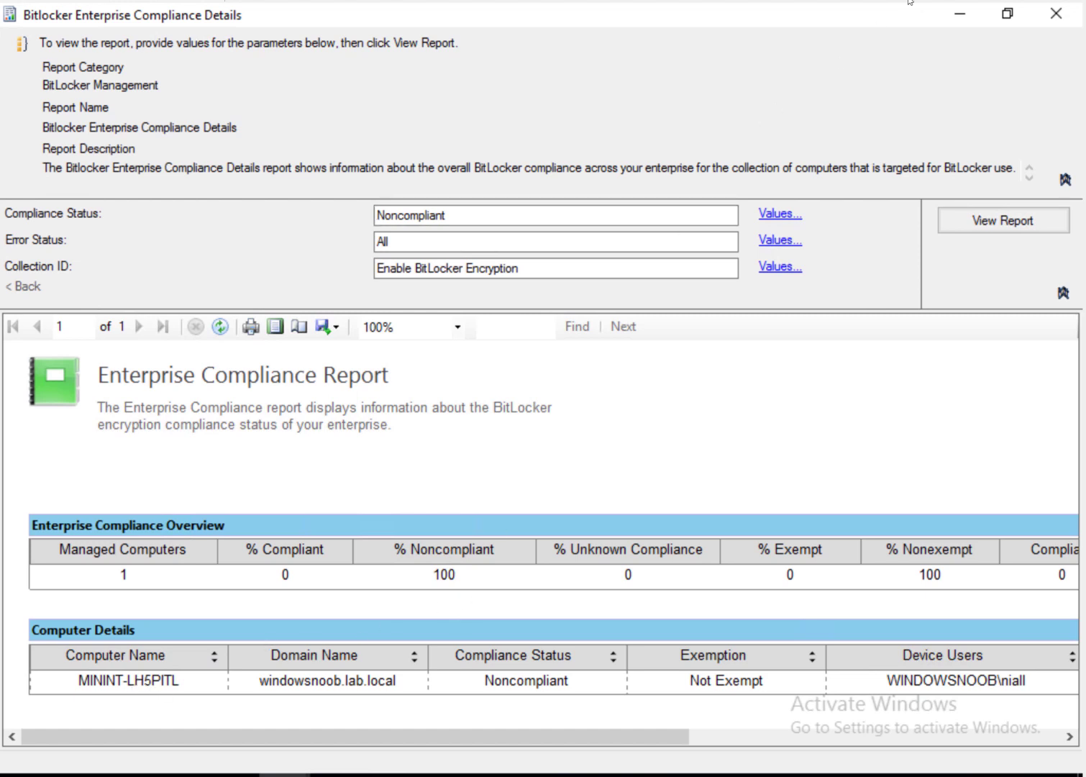
{"action": "left_click", "coordinate": [964, 15]}
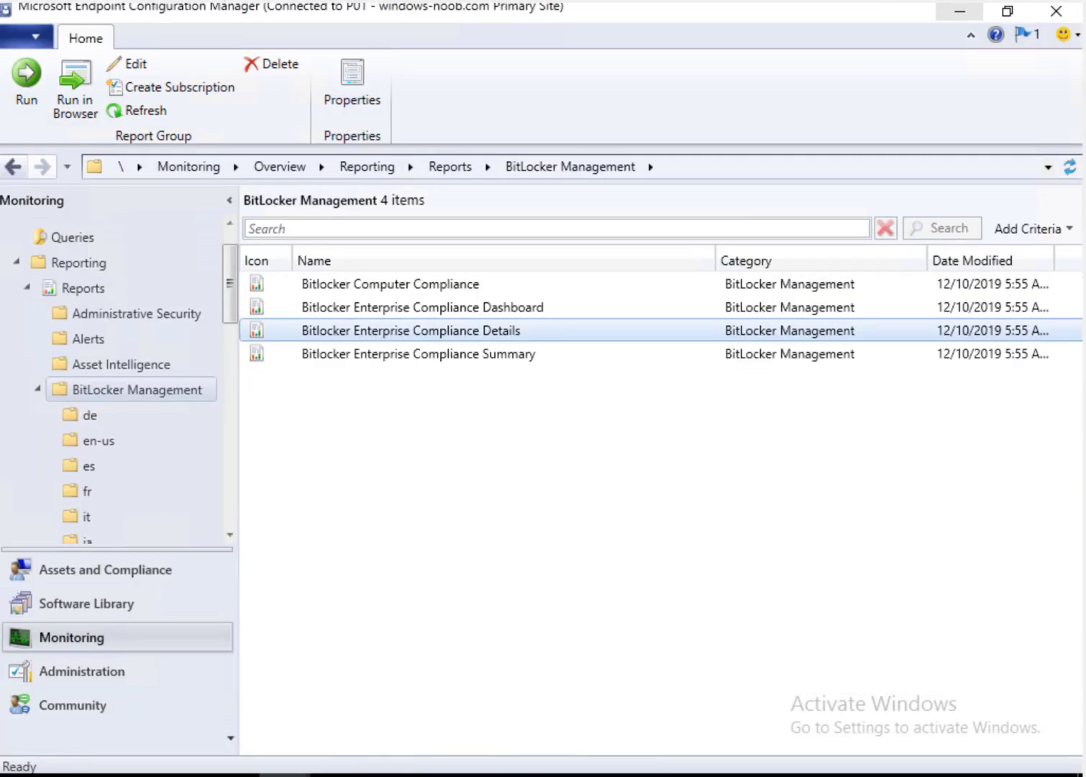
Step: Run the Bitlocker Enterprise Compliance Summary report for Enable BitLocker Encryption, maximized
{"action": "left_click", "coordinate": [349, 354]}
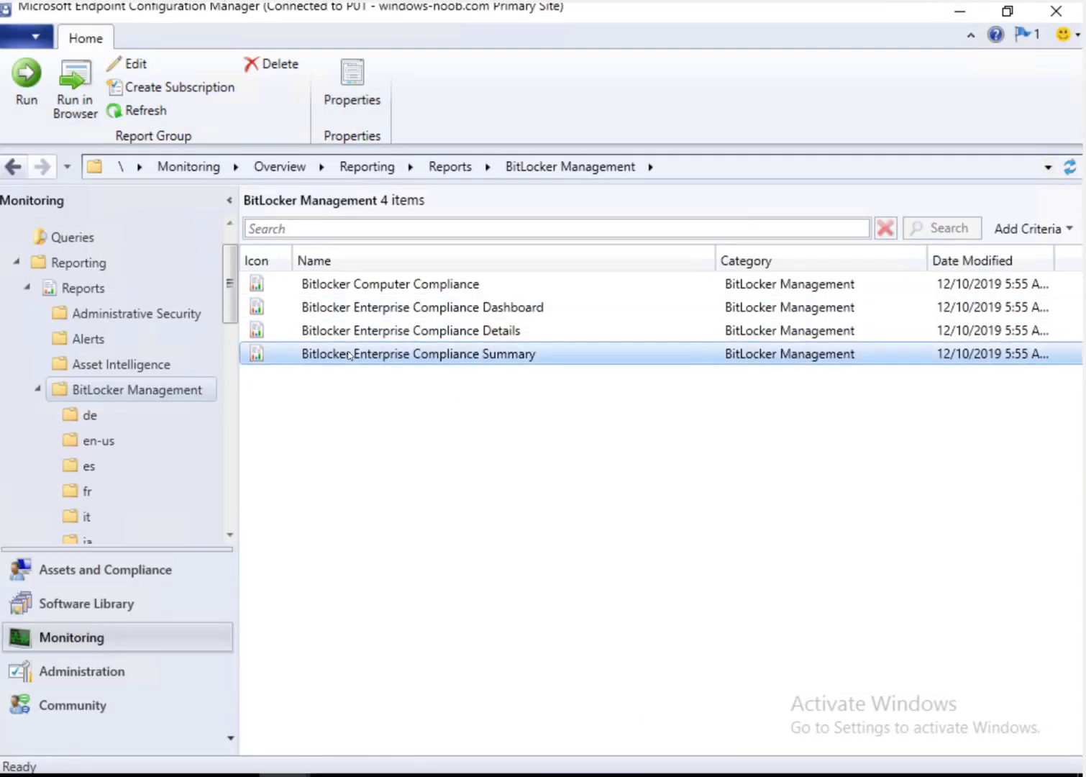
{"action": "right_click", "coordinate": [422, 364]}
{"action": "left_click", "coordinate": [281, 373]}
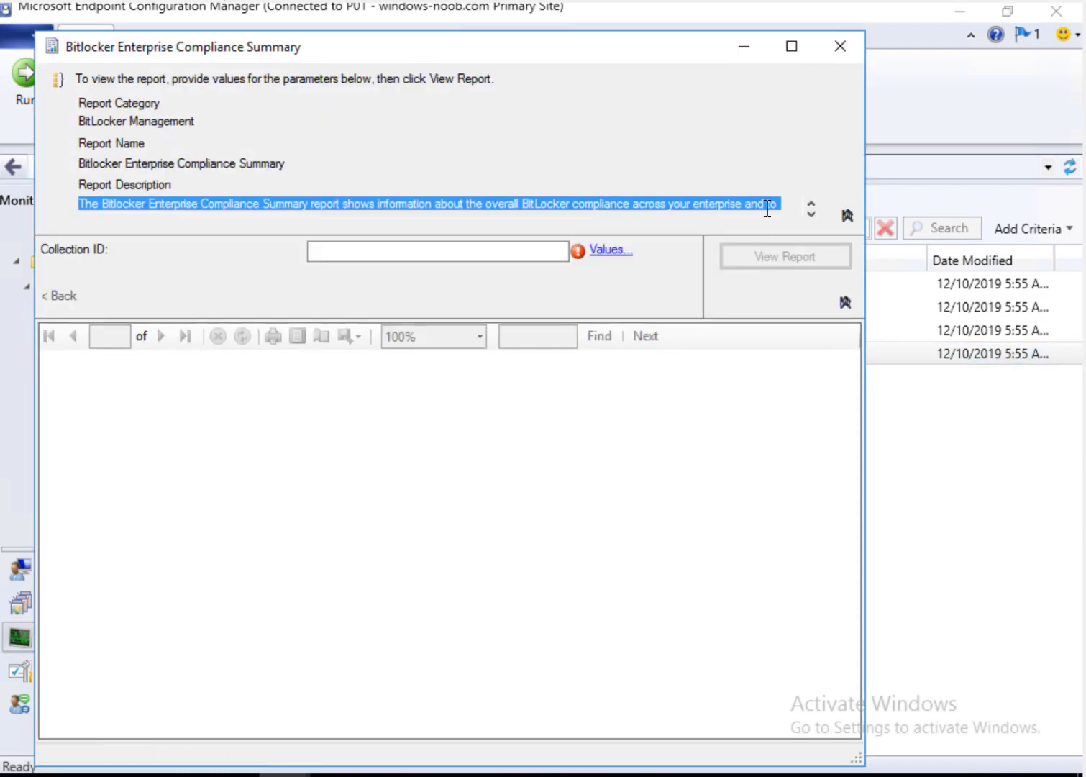
{"action": "left_click", "coordinate": [610, 250]}
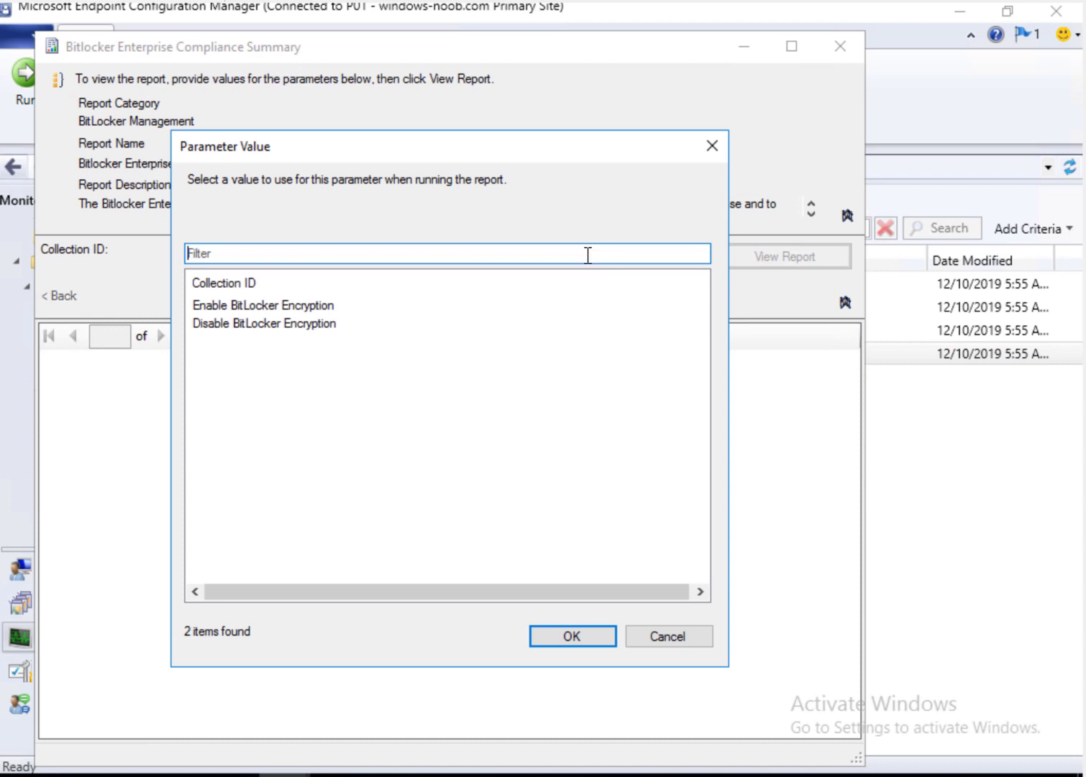
{"action": "left_click", "coordinate": [263, 304]}
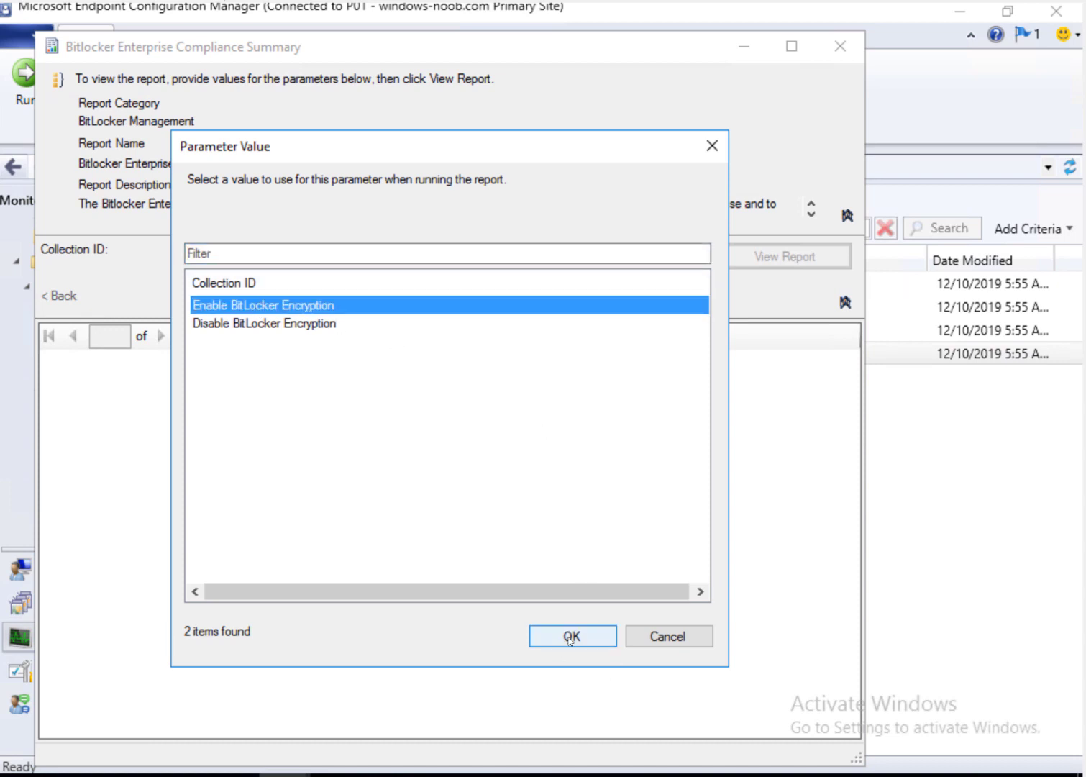
{"action": "left_click", "coordinate": [569, 637]}
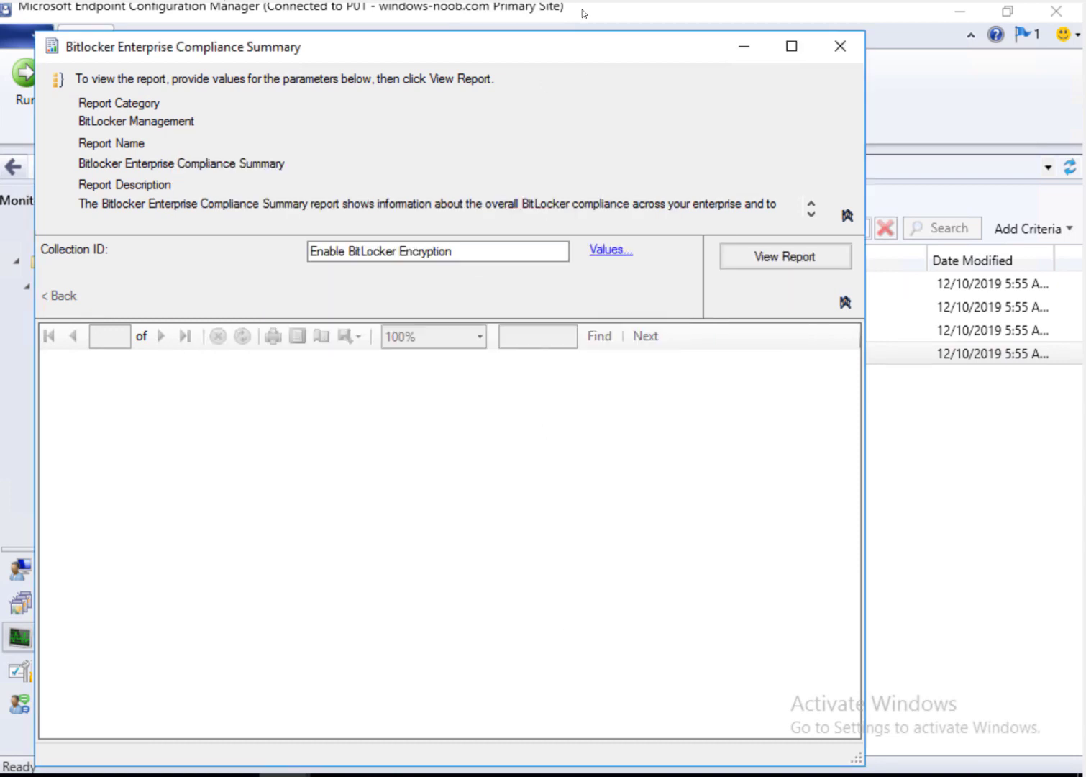
{"action": "double_click", "coordinate": [618, 48]}
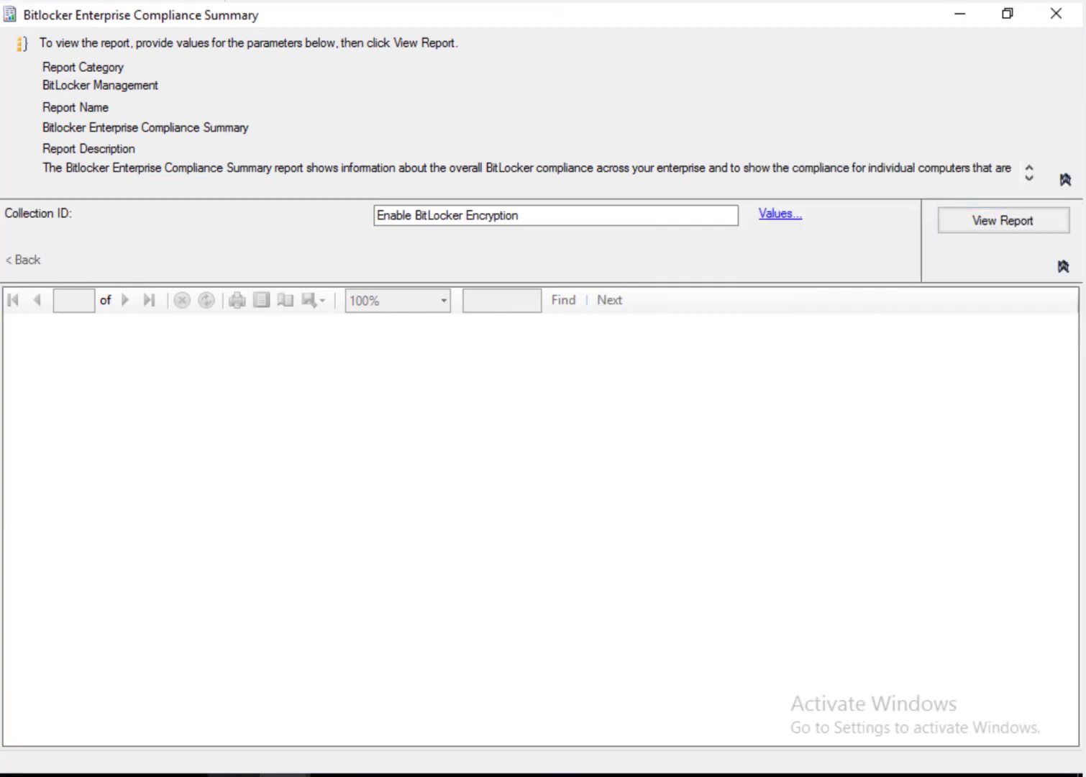
Step: Select the Enable Bitlocker Encryption policy's deployment in Assets and Compliance, showing 66.7% compliance
{"action": "mouse_move", "coordinate": [284, 774]}
{"action": "left_click", "coordinate": [145, 705]}
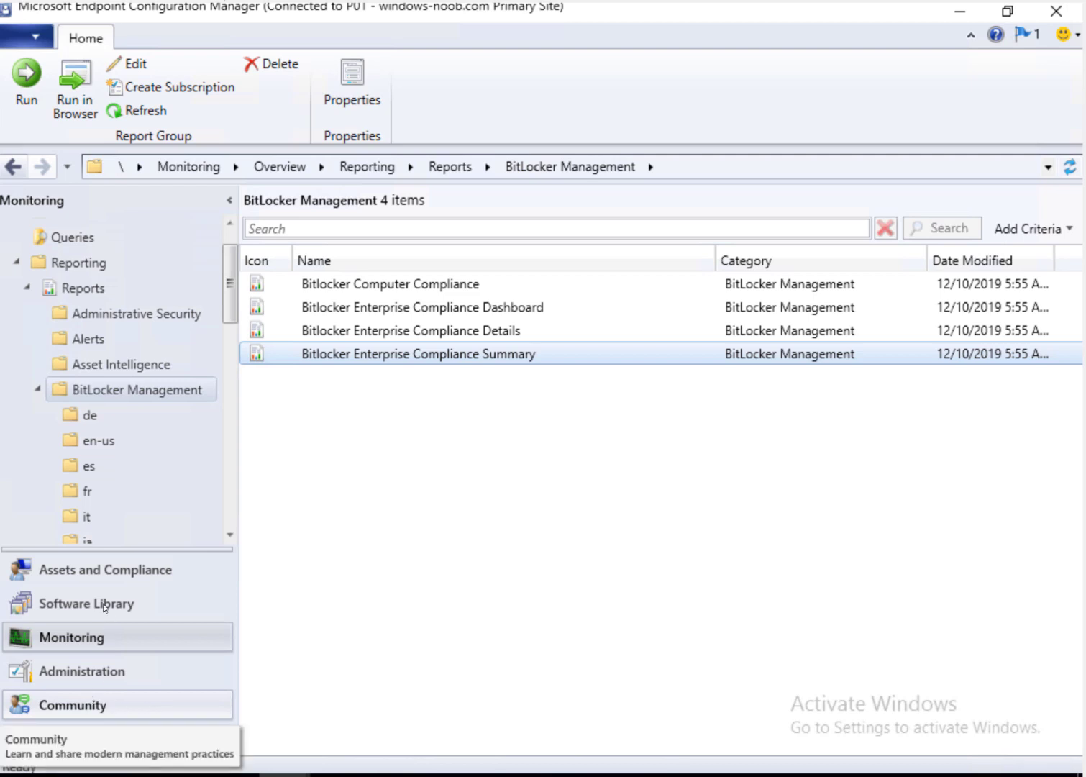
{"action": "left_click_drag", "start_coordinate": [235, 308], "coordinate": [249, 453]}
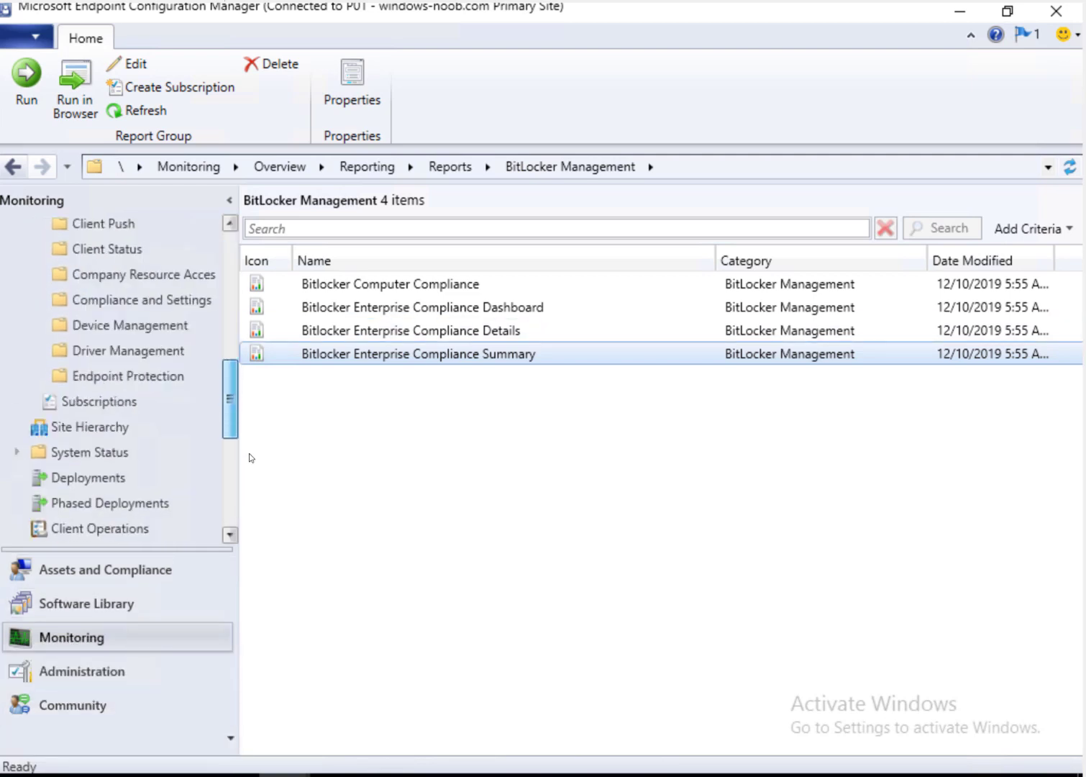
{"action": "left_click", "coordinate": [108, 569]}
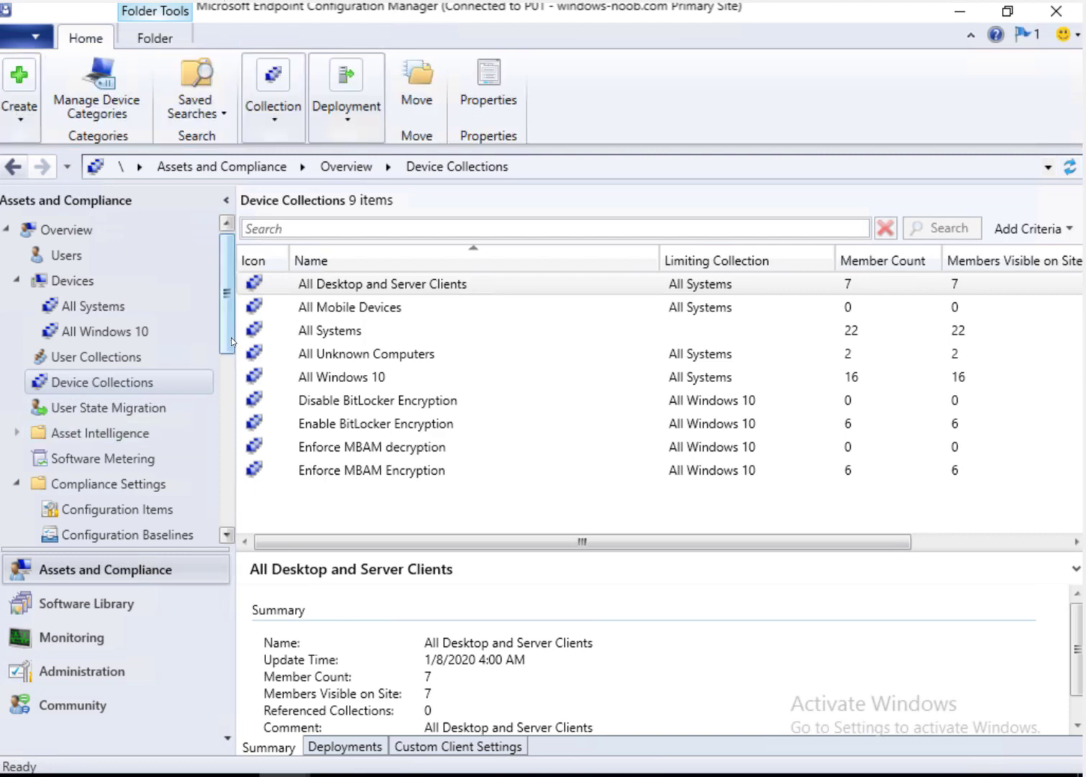
{"action": "scroll", "coordinate": [125, 375], "scroll_direction": "down", "scroll_amount": 5}
{"action": "left_click", "coordinate": [124, 375]}
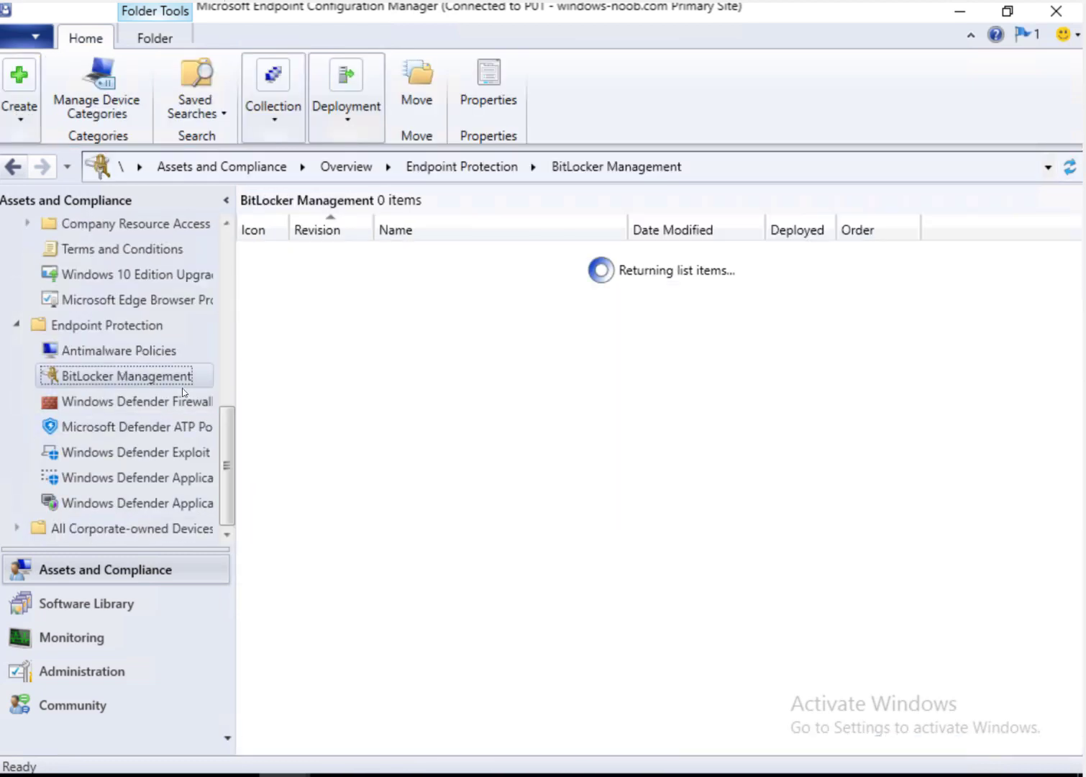
{"action": "left_click", "coordinate": [425, 283]}
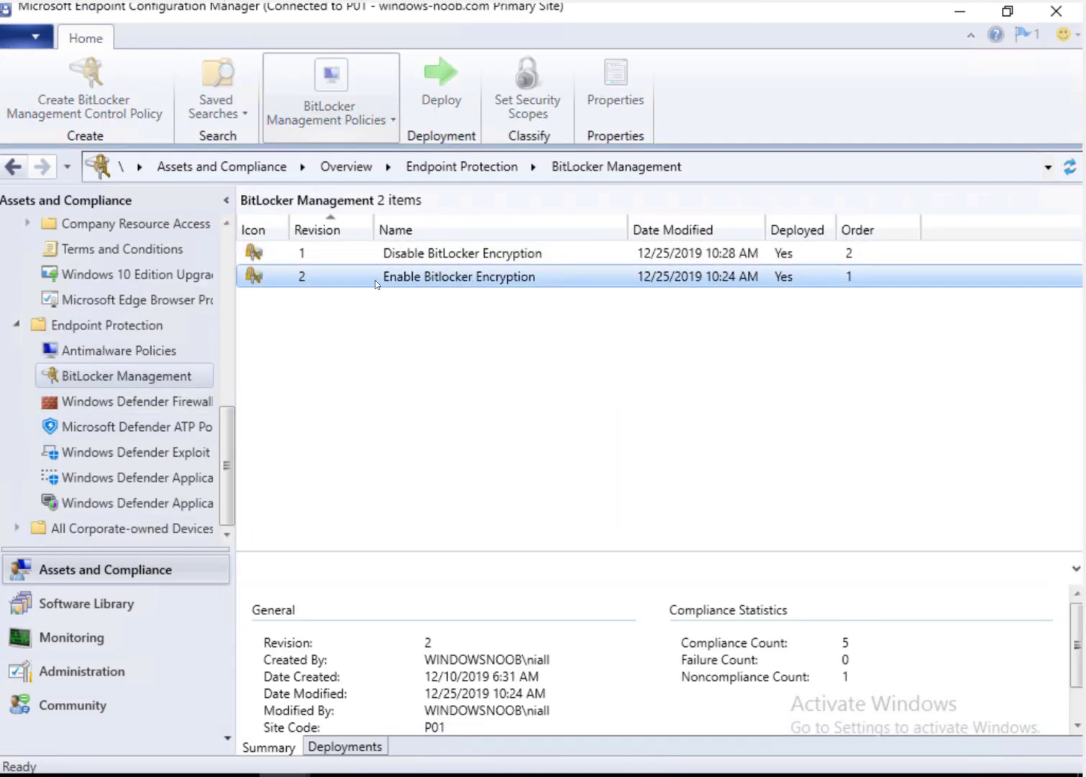
{"action": "left_click", "coordinate": [351, 748]}
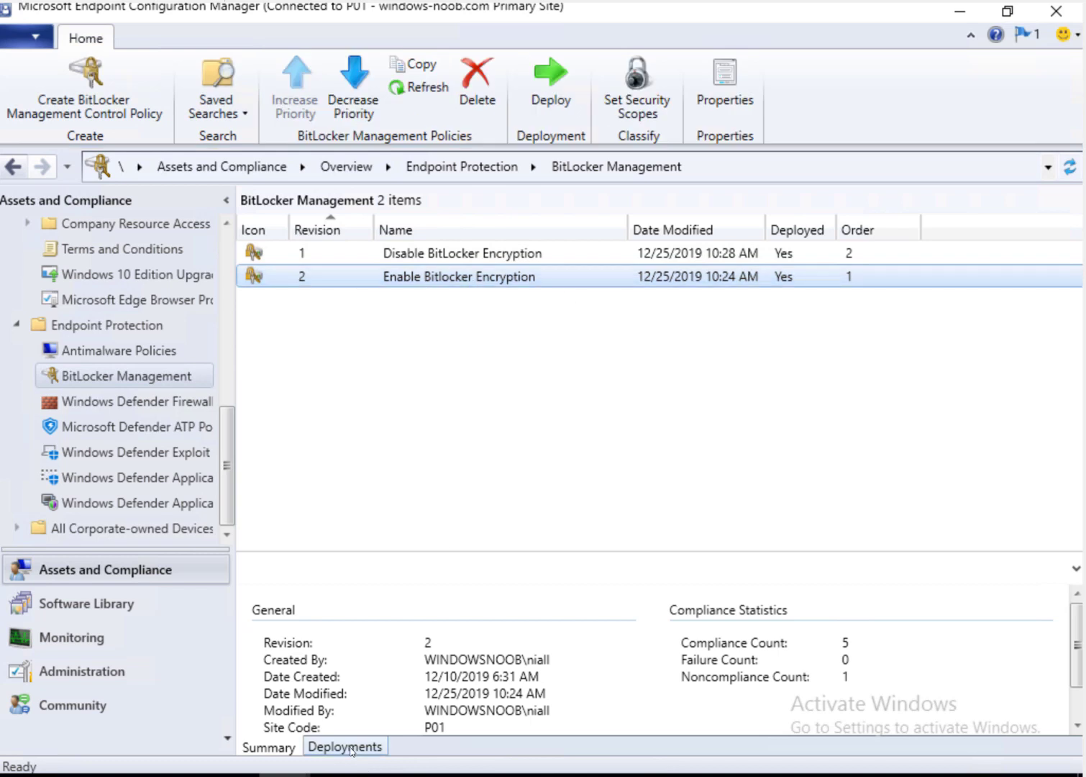
{"action": "left_click", "coordinate": [316, 626]}
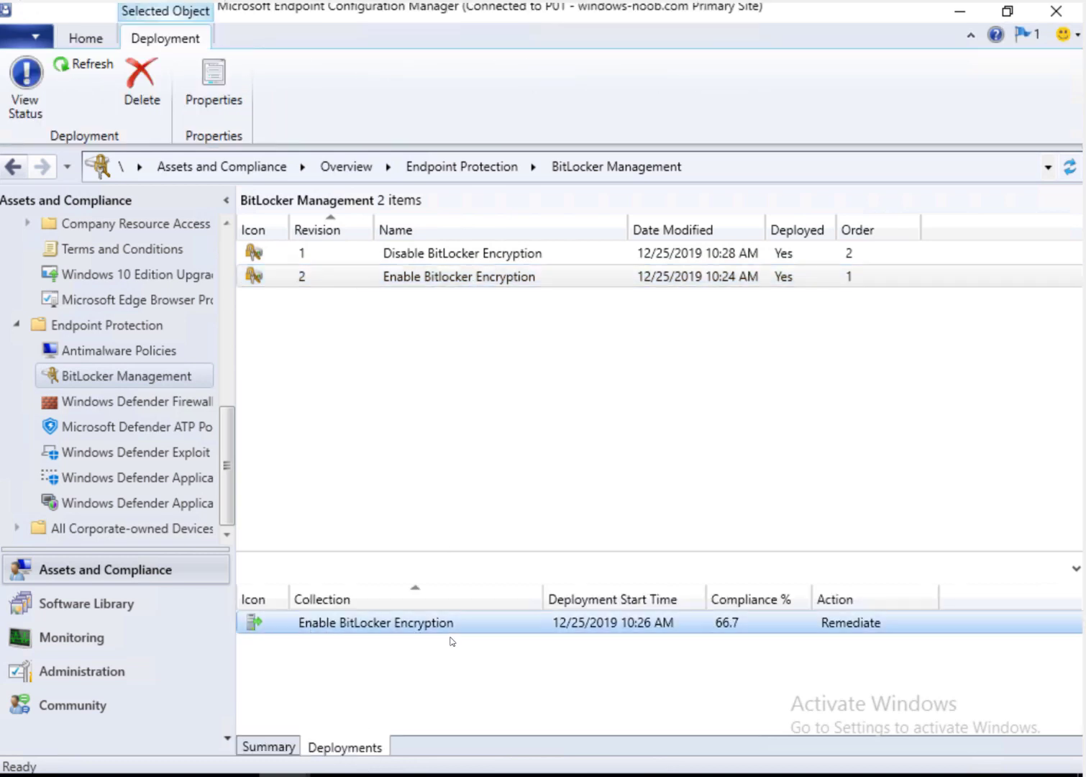
Step: Generate the BitLocker Enterprise Compliance Summary: 83% compliant (5) and 17% noncompliant (1) of 6 computers
{"action": "mouse_move", "coordinate": [284, 774]}
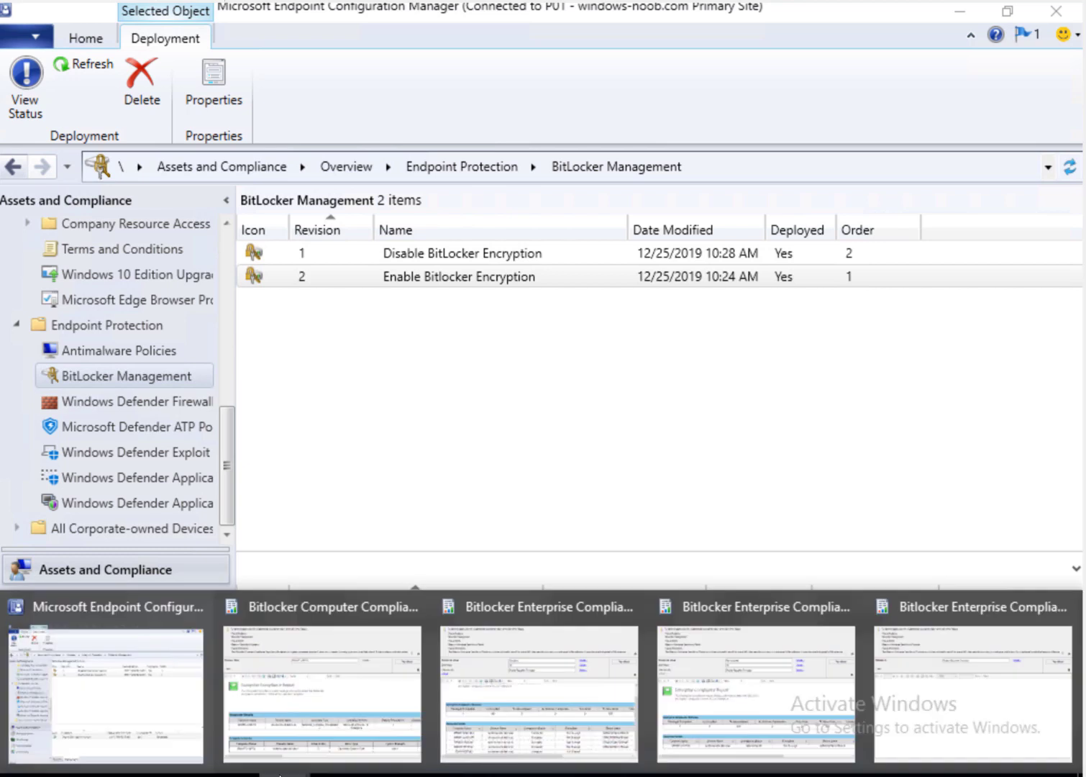
{"action": "left_click", "coordinate": [973, 694]}
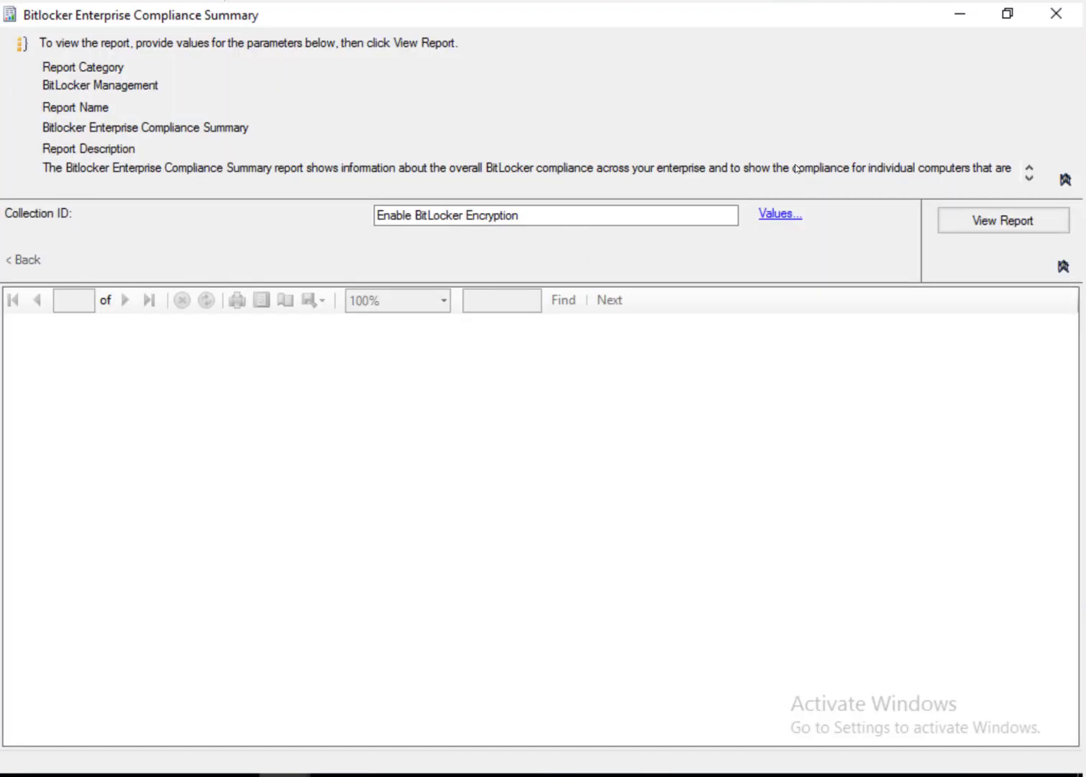
{"action": "left_click", "coordinate": [985, 226]}
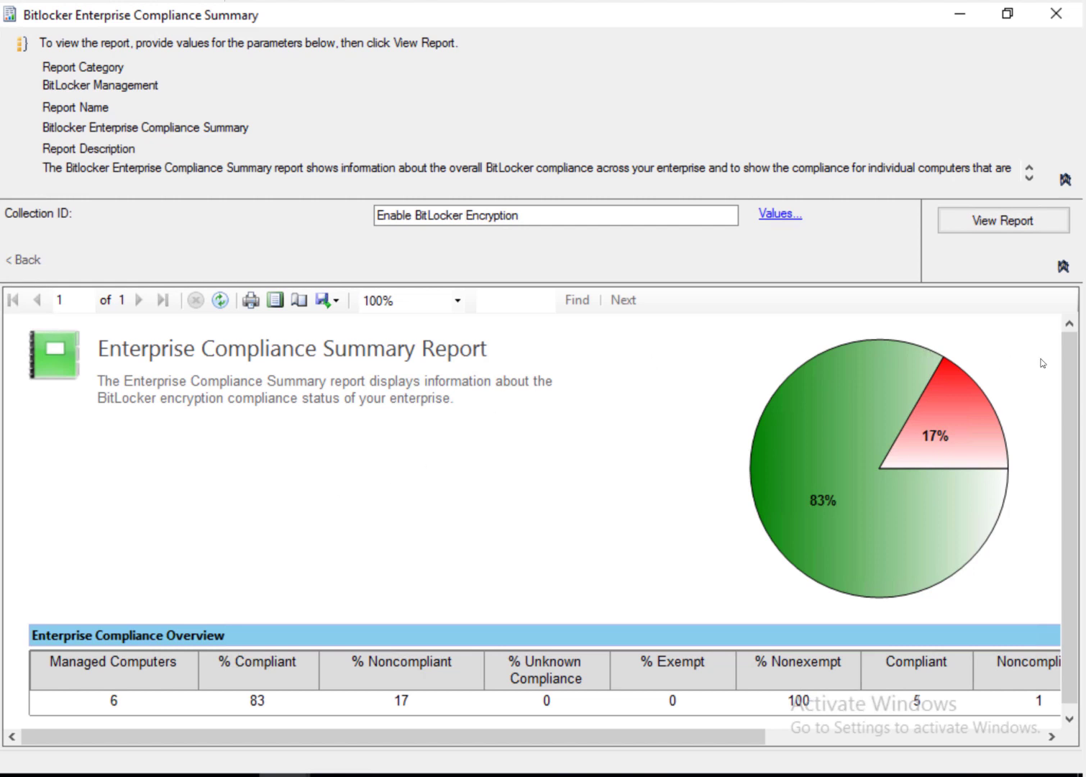
{"action": "scroll", "coordinate": [1068, 410], "scroll_direction": "down", "scroll_amount": 1}
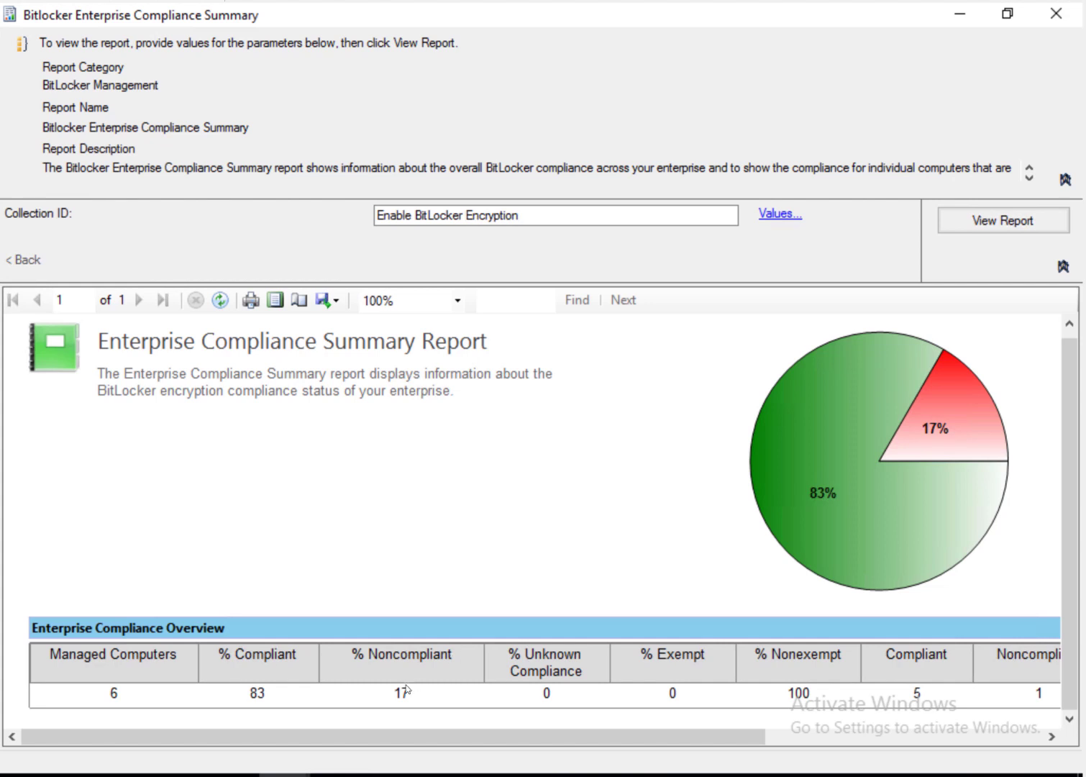
{"action": "left_click", "coordinate": [1026, 737]}
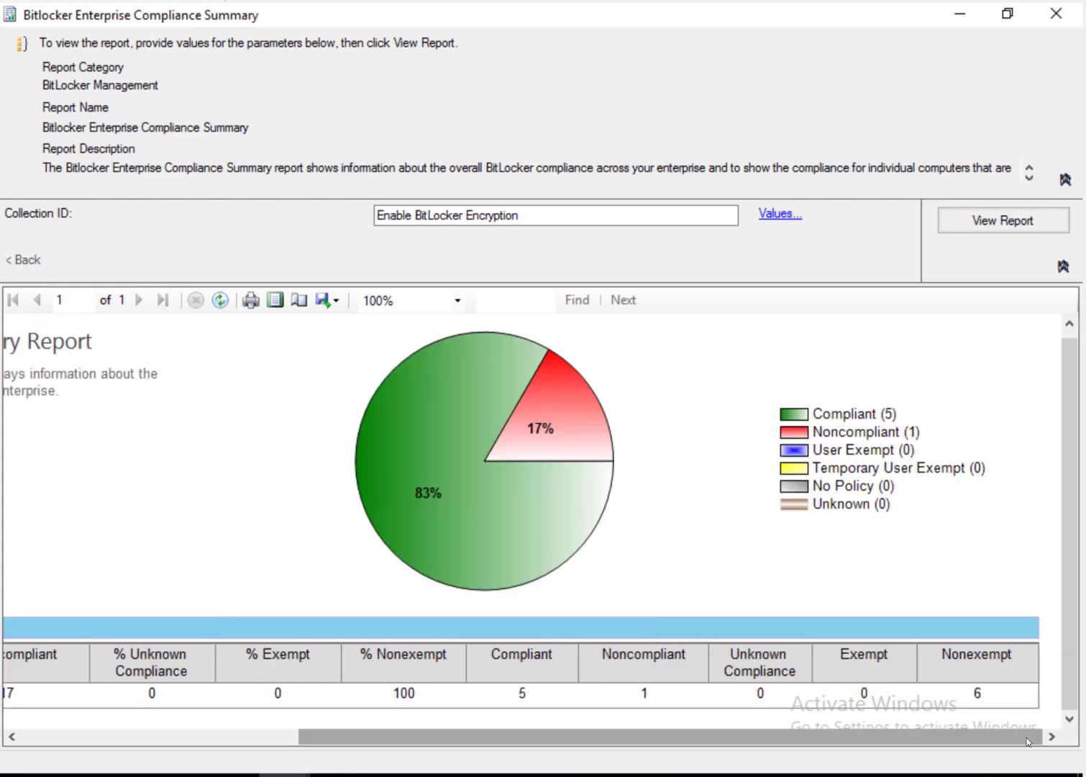
{"action": "left_click_drag", "start_coordinate": [512, 728], "coordinate": [512, 728]}
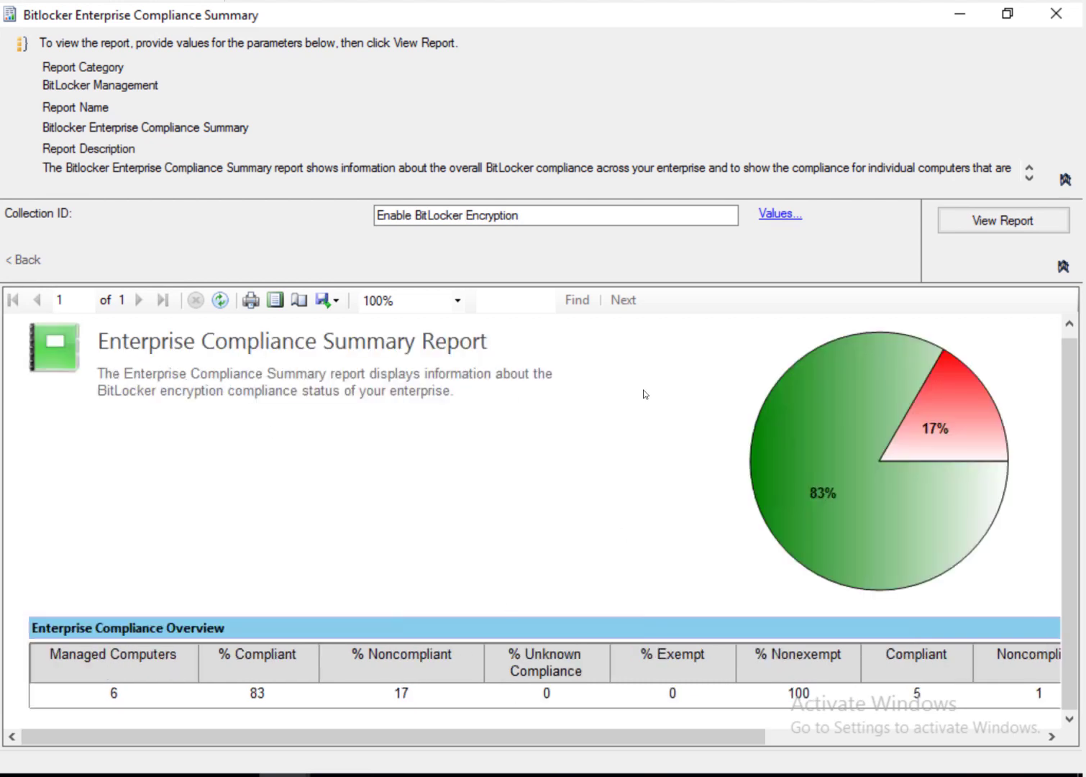
Step: Drill into the green 83% slice to review the compliant computers, then return to the summary
{"action": "left_click", "coordinate": [851, 495]}
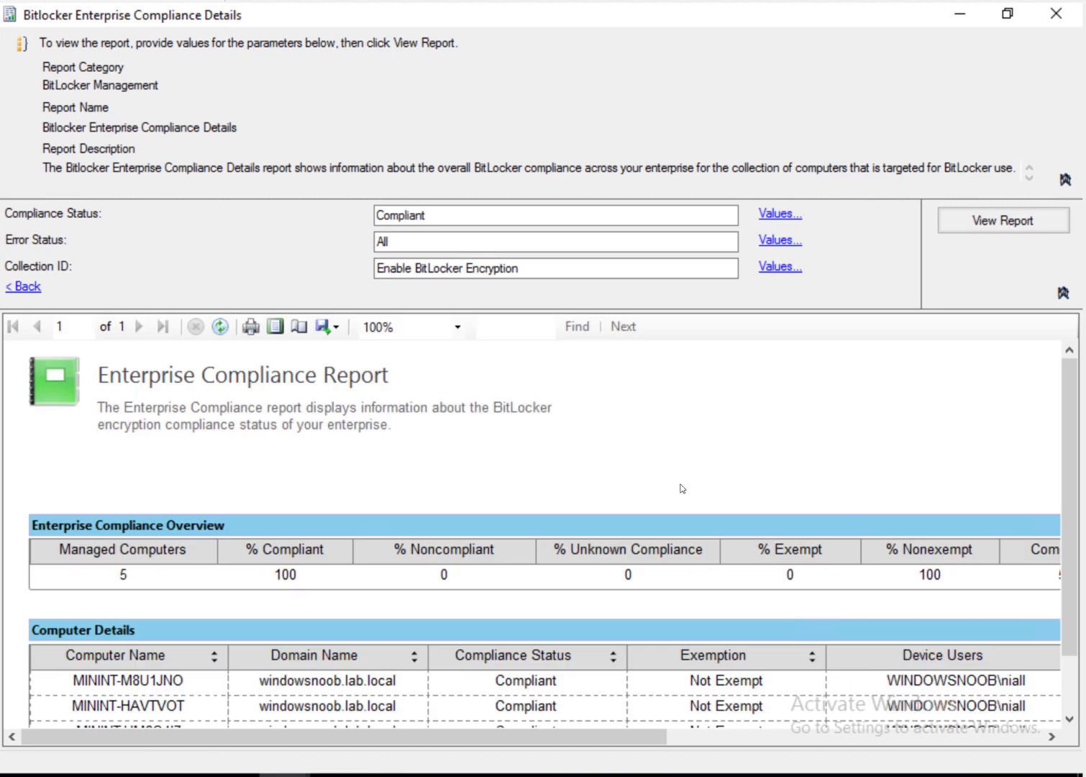
{"action": "left_click_drag", "start_coordinate": [1076, 514], "coordinate": [1080, 574]}
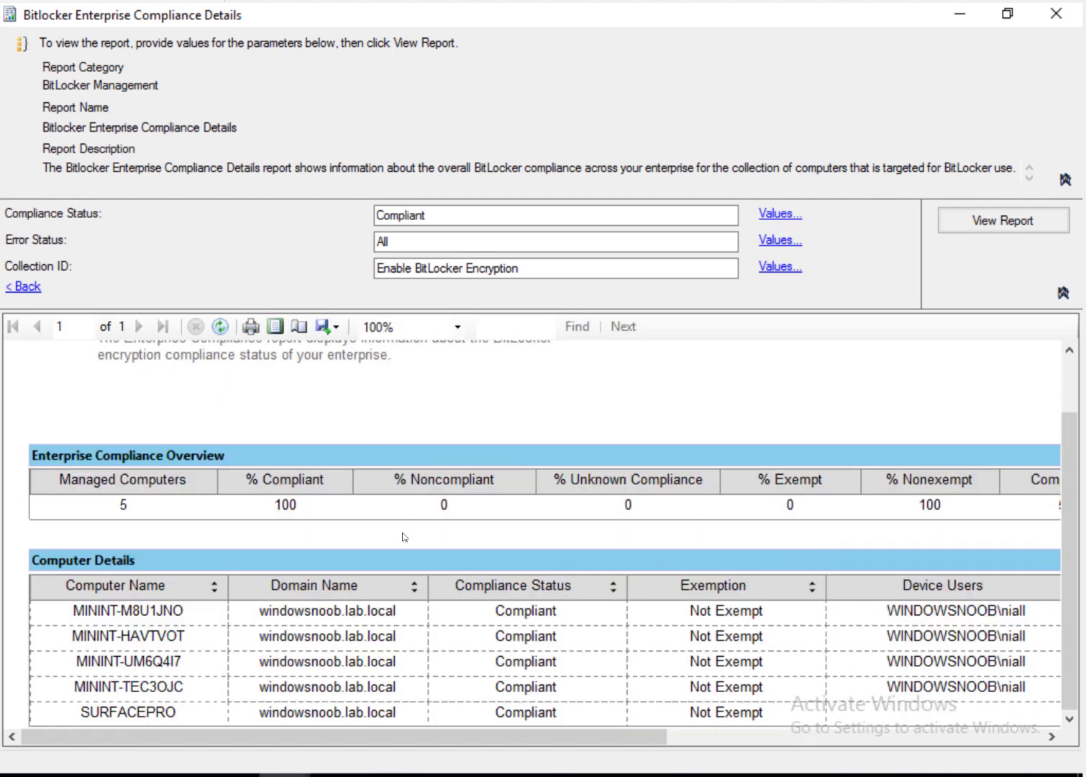
{"action": "left_click", "coordinate": [23, 286]}
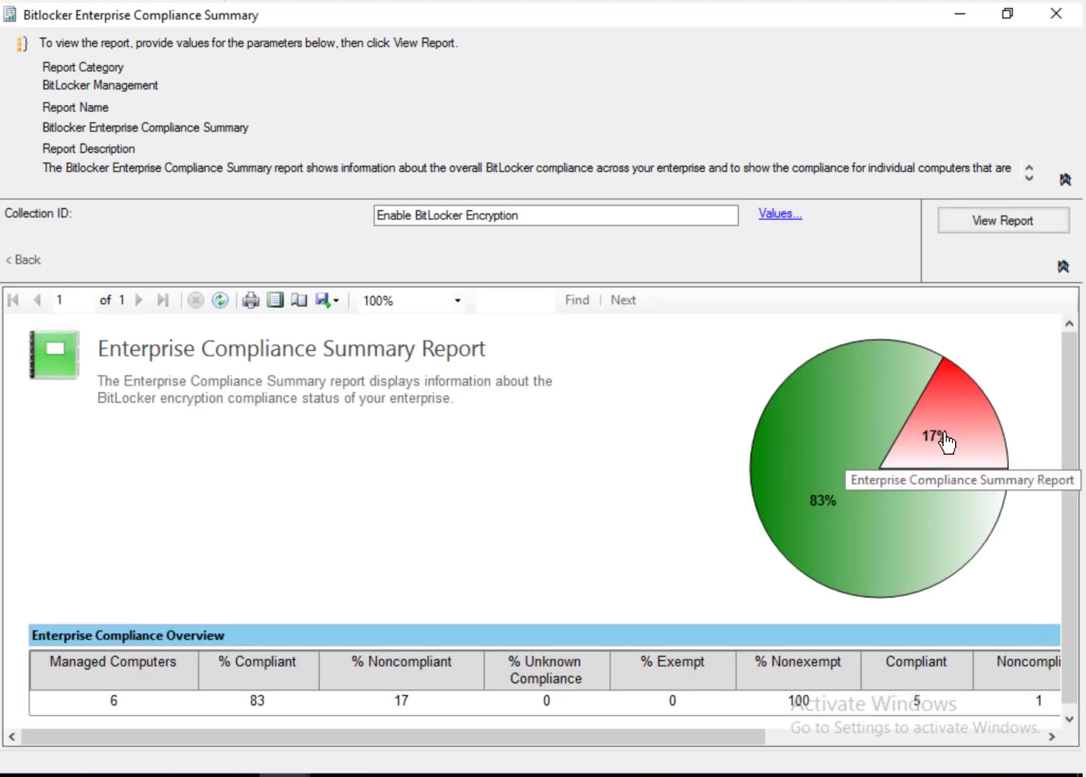
Step: Drill into the red 17% slice to show noncompliant MININT-LH5PITL with its status details and last contact
{"action": "left_click", "coordinate": [950, 440]}
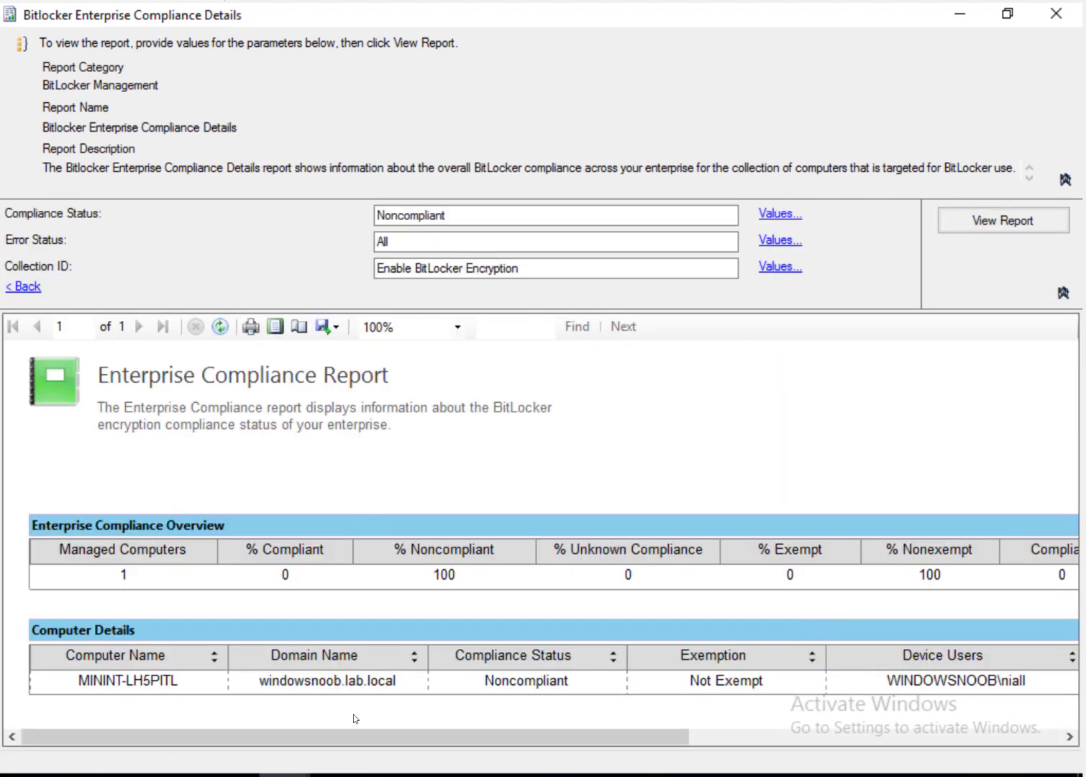
{"action": "left_click", "coordinate": [1068, 736]}
{"action": "left_click", "coordinate": [1052, 738]}
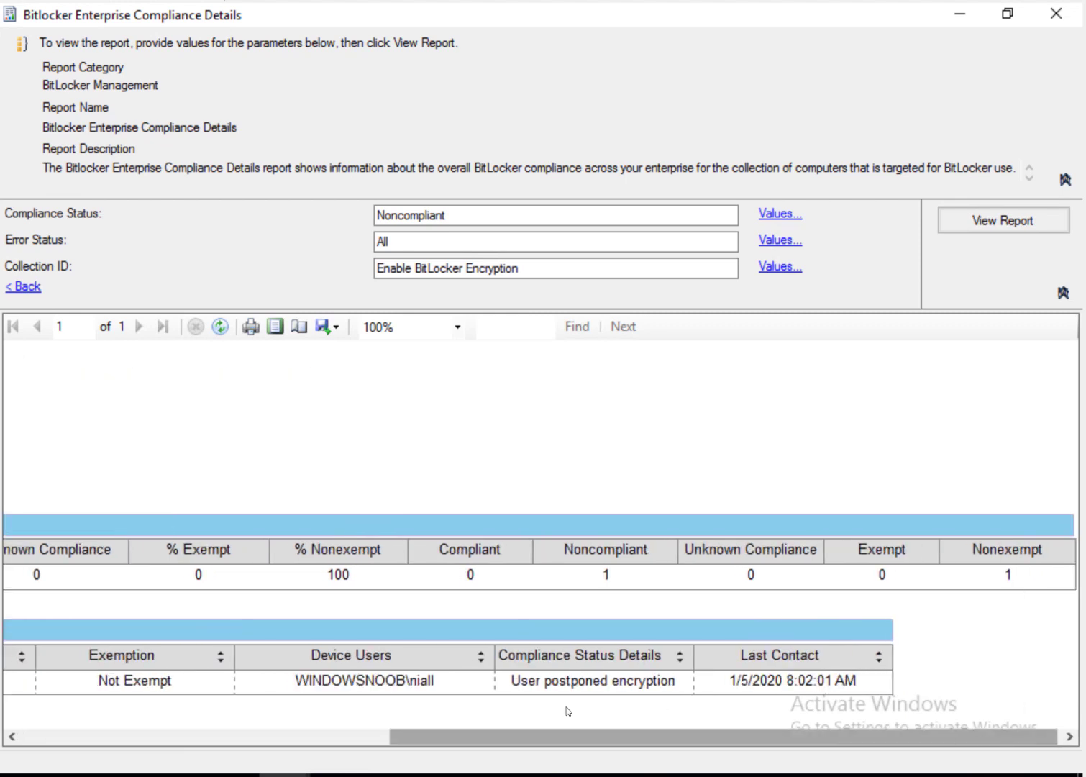
{"action": "left_click", "coordinate": [193, 737]}
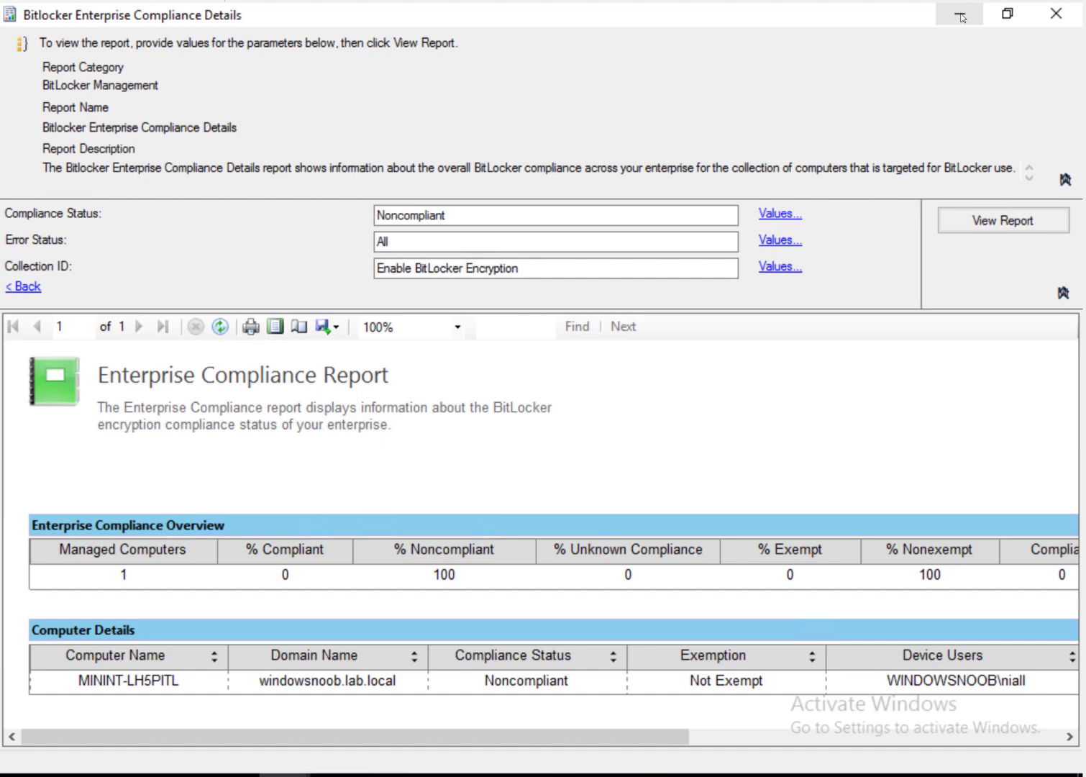
Step: Minimize the report and open the Monitoring BitLocker Management en-us reports folder
{"action": "left_click", "coordinate": [961, 18]}
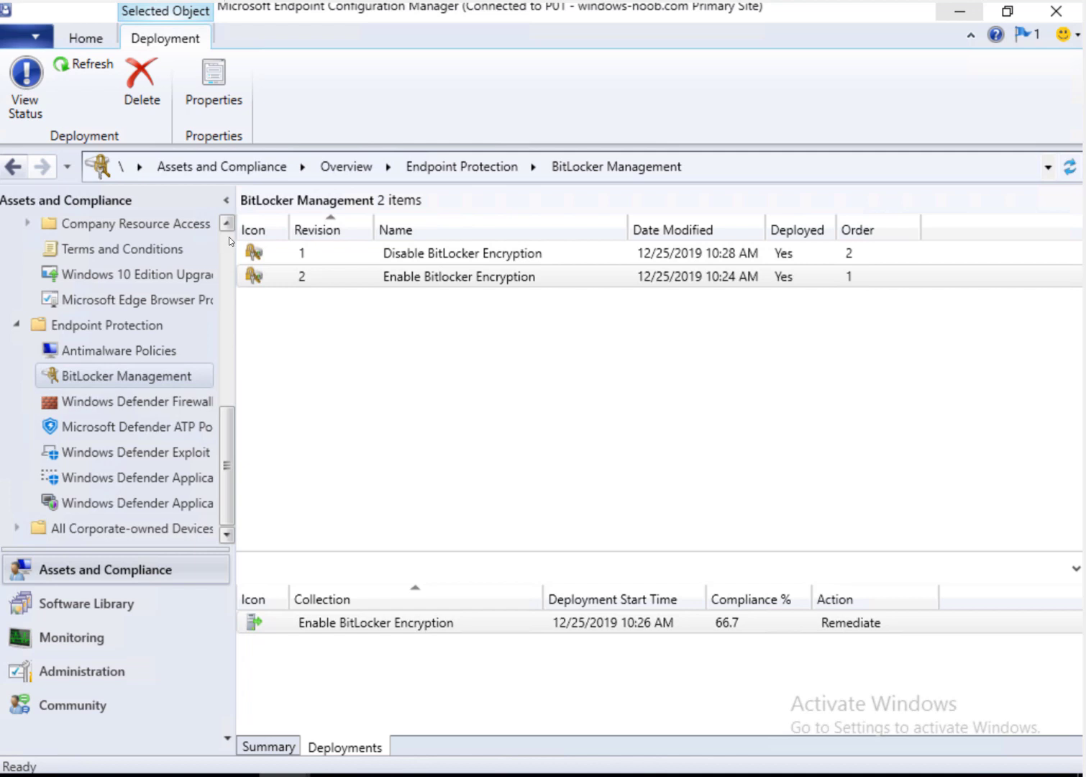
{"action": "left_click", "coordinate": [122, 640]}
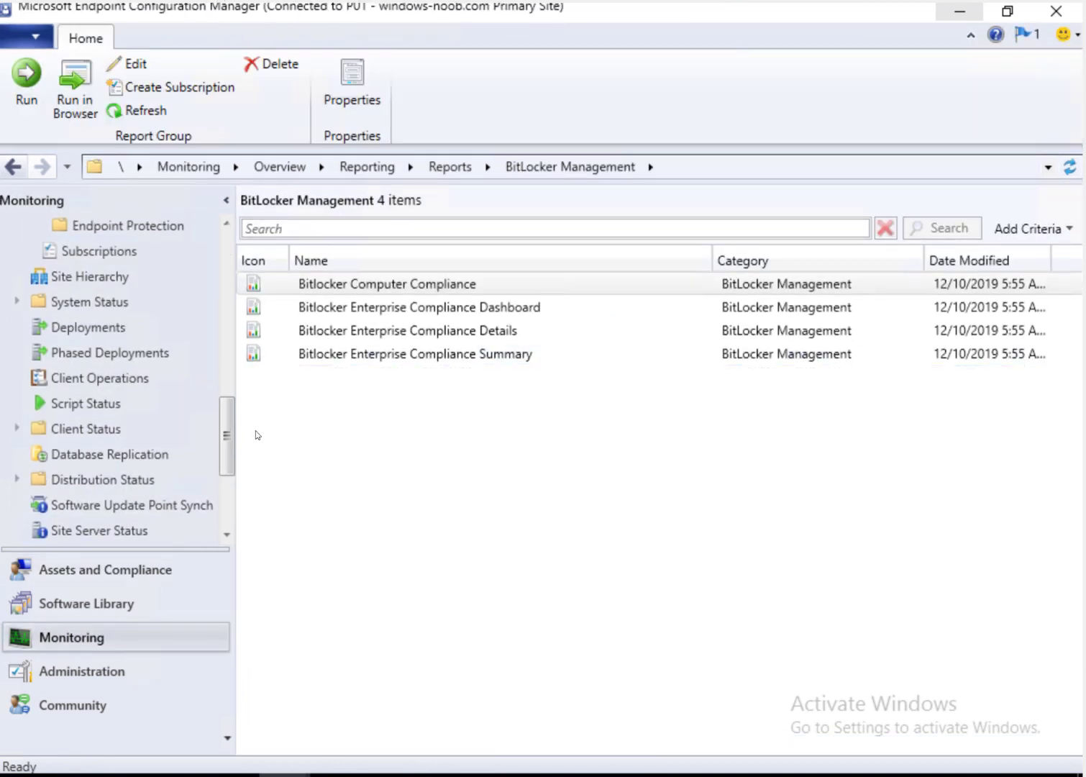
{"action": "left_click_drag", "start_coordinate": [227, 436], "coordinate": [233, 315]}
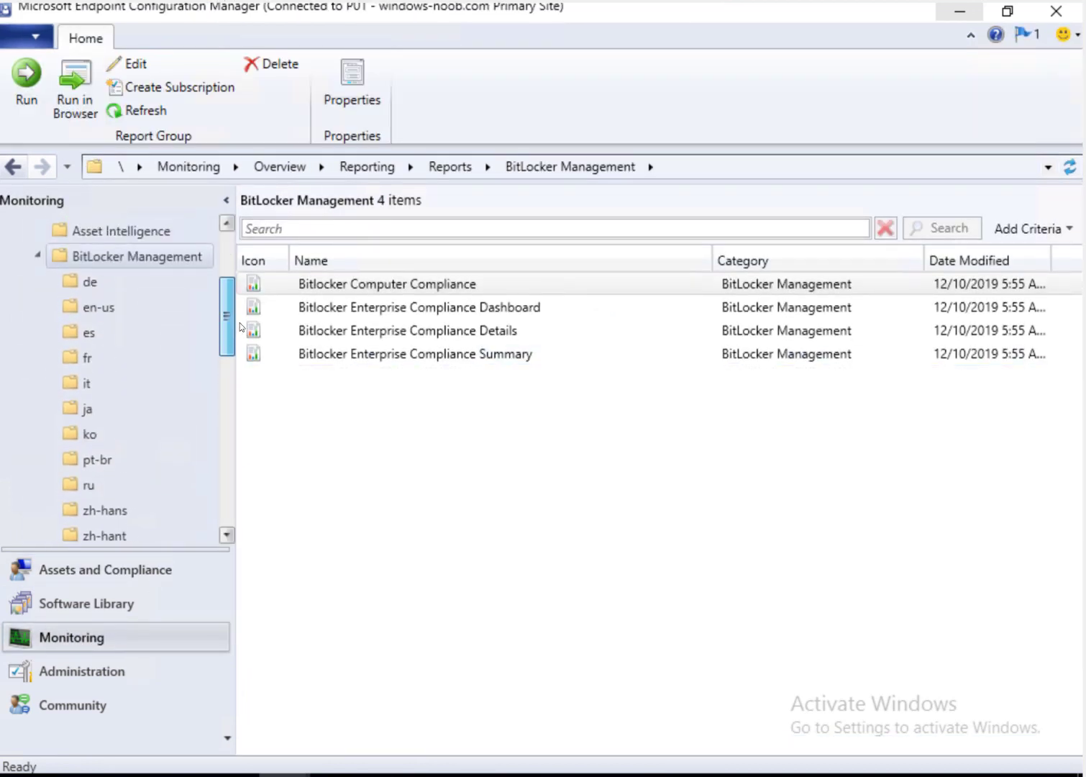
{"action": "left_click", "coordinate": [129, 308]}
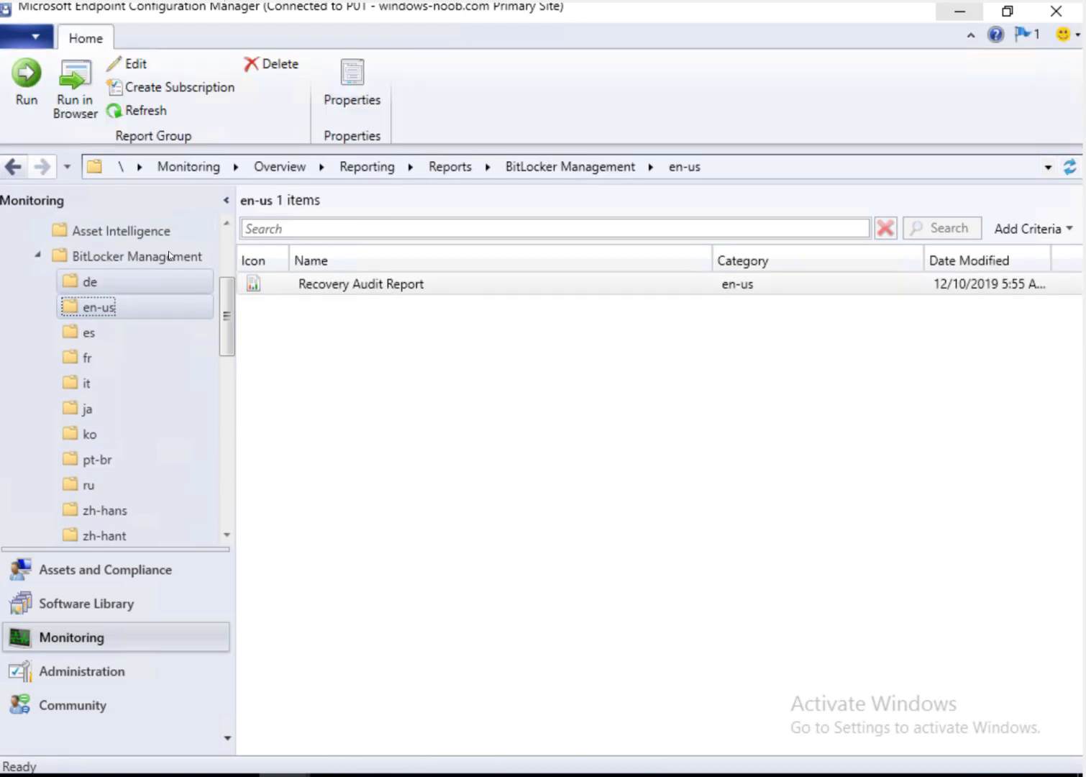
Step: Run the Recovery Audit Report from its context menu
{"action": "left_click", "coordinate": [370, 288]}
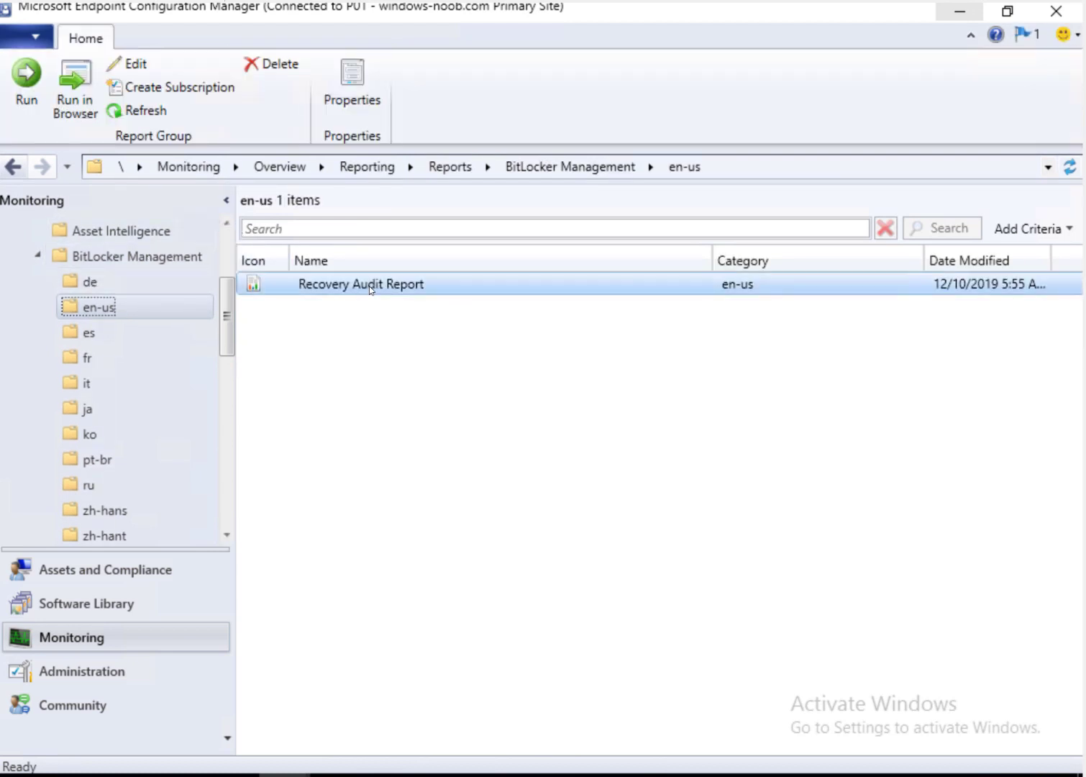
{"action": "right_click", "coordinate": [416, 284]}
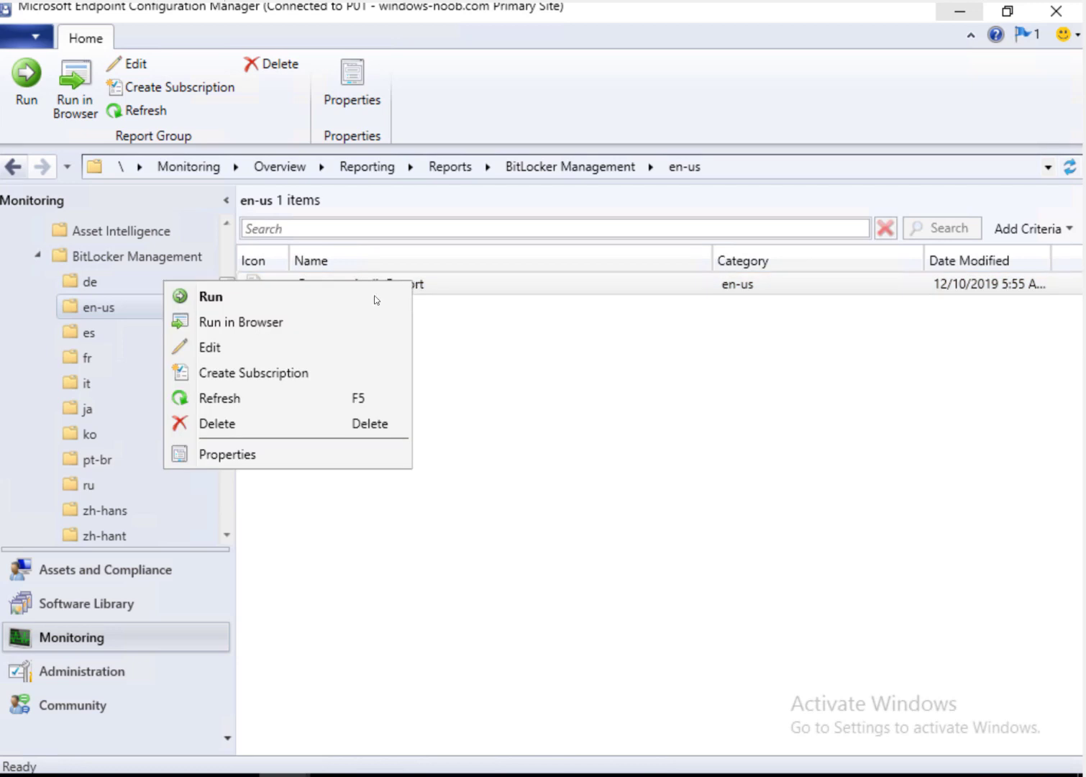
{"action": "left_click", "coordinate": [375, 298]}
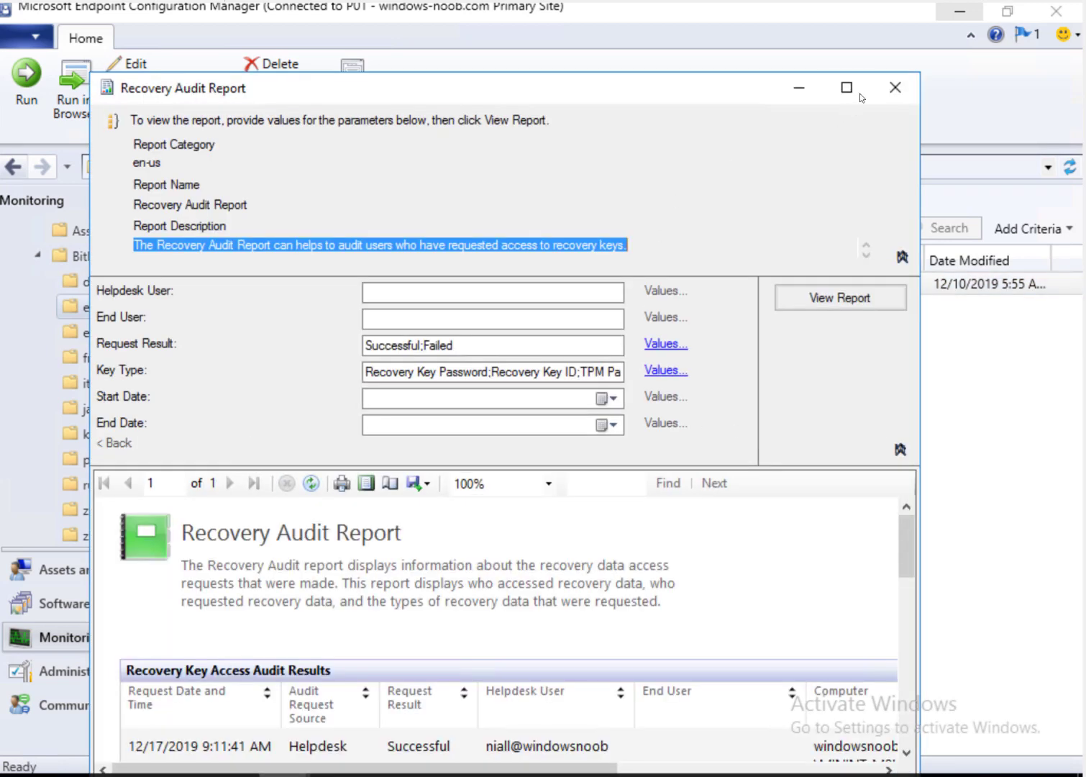
Step: Maximize the Recovery Audit Report, set dates 12/1/2019 to 1/8/2020, and view the report
{"action": "left_click", "coordinate": [861, 91]}
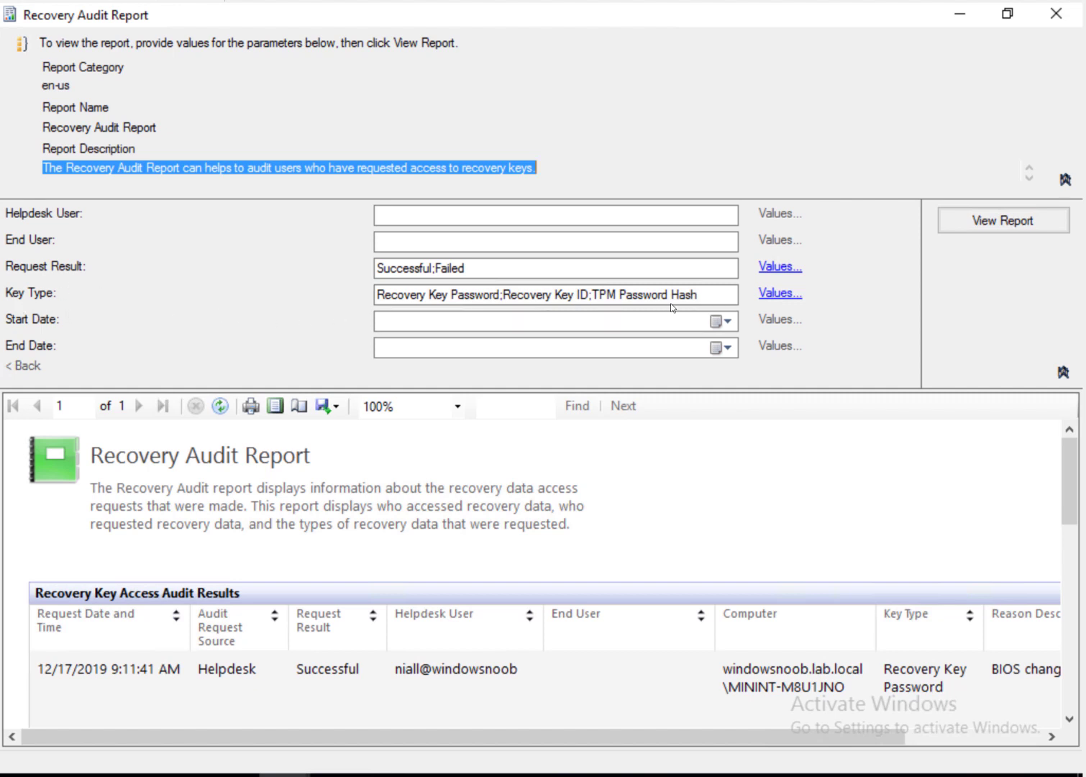
{"action": "left_click", "coordinate": [730, 327]}
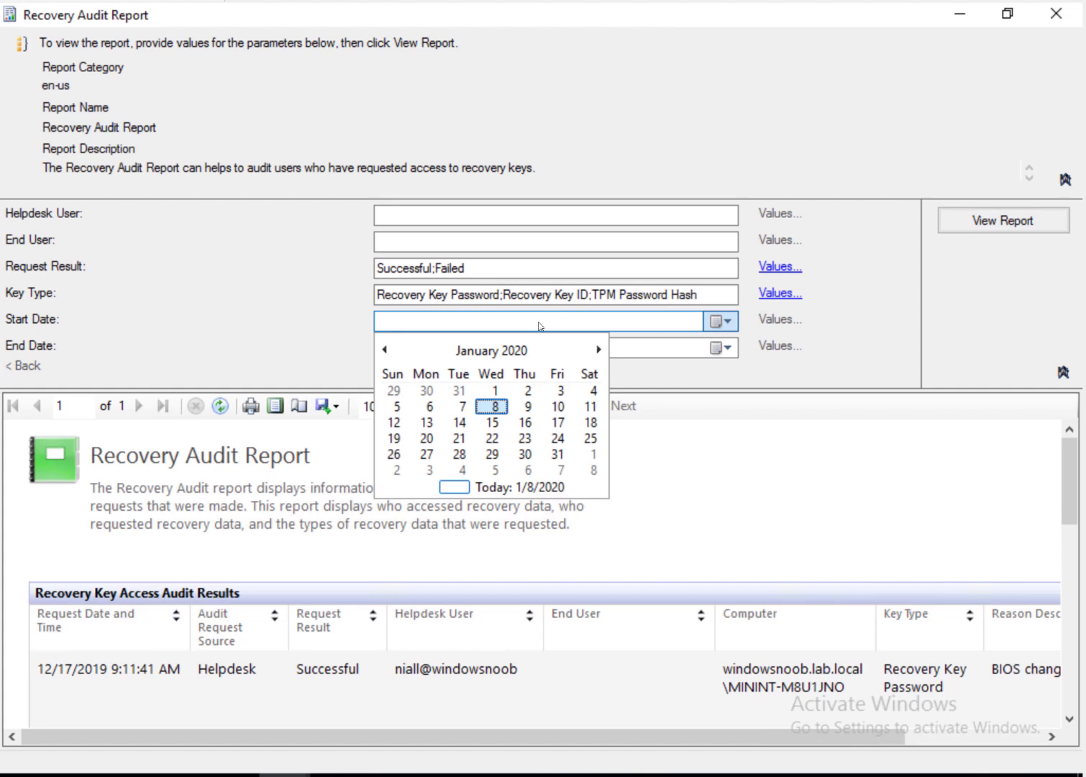
{"action": "left_click", "coordinate": [386, 350]}
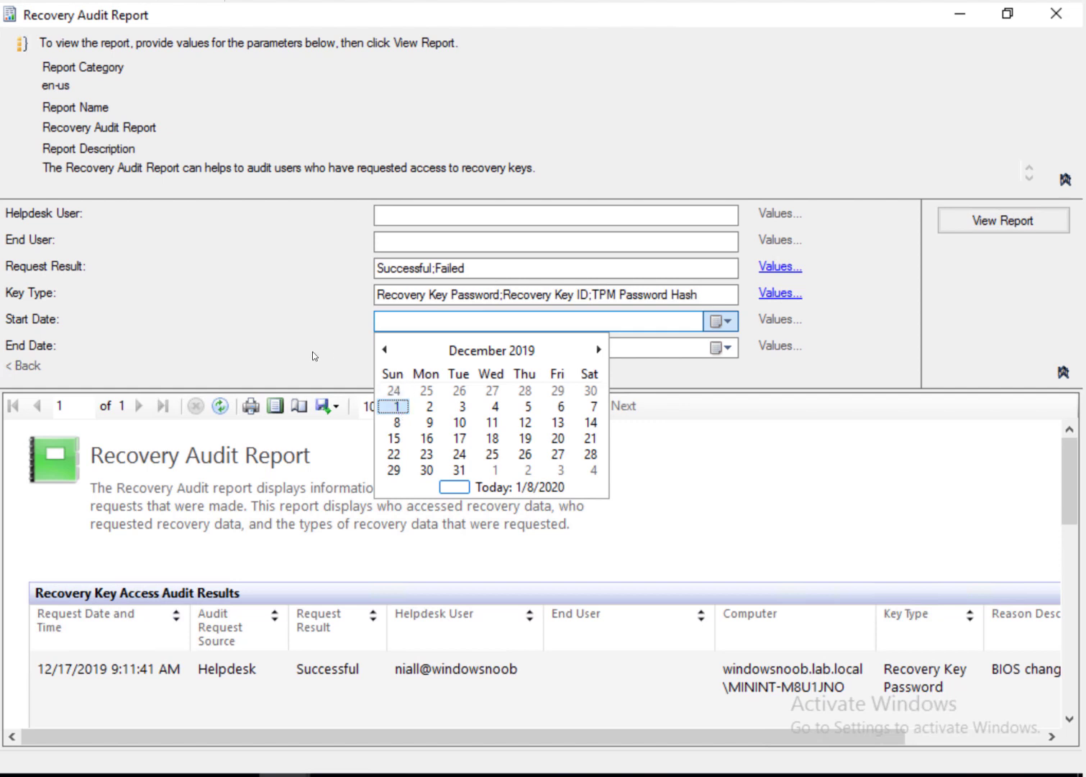
{"action": "left_click", "coordinate": [396, 406]}
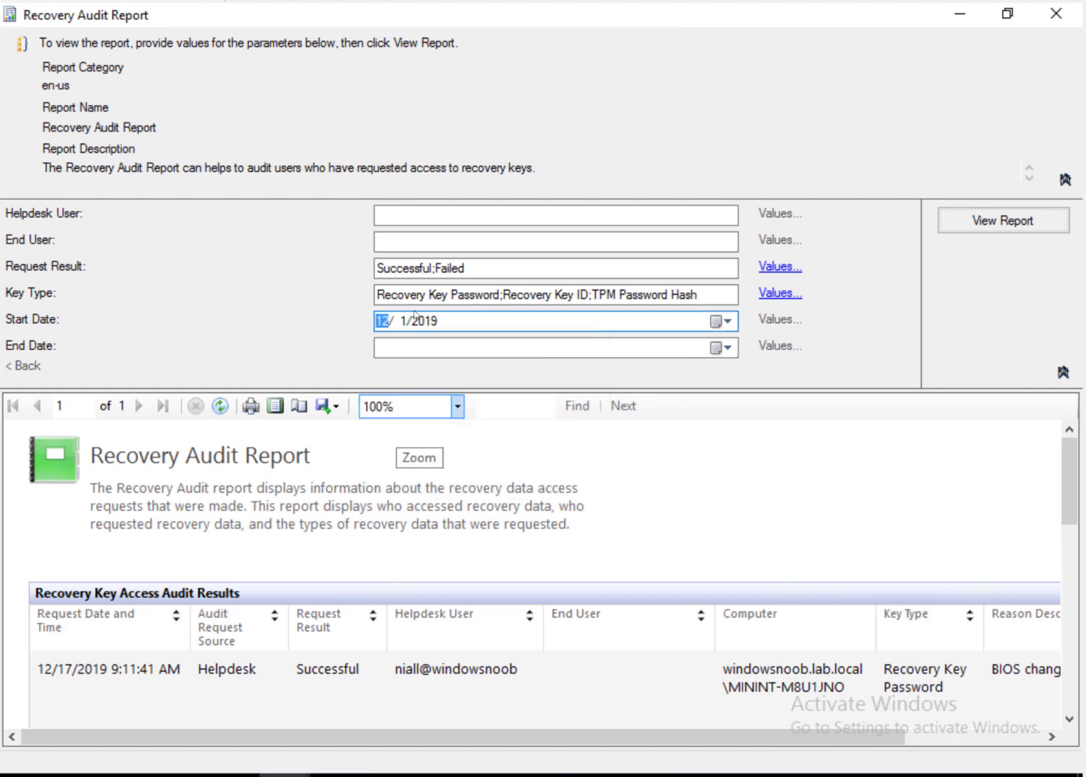
{"action": "left_click", "coordinate": [723, 348]}
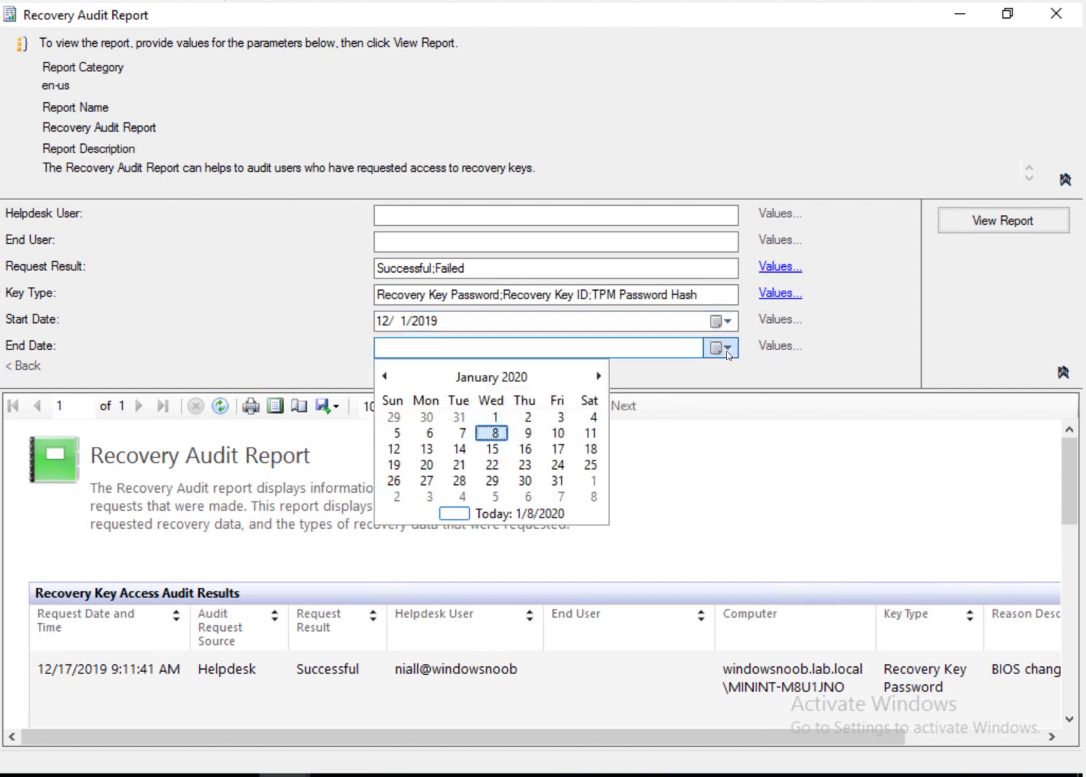
{"action": "left_click", "coordinate": [495, 434]}
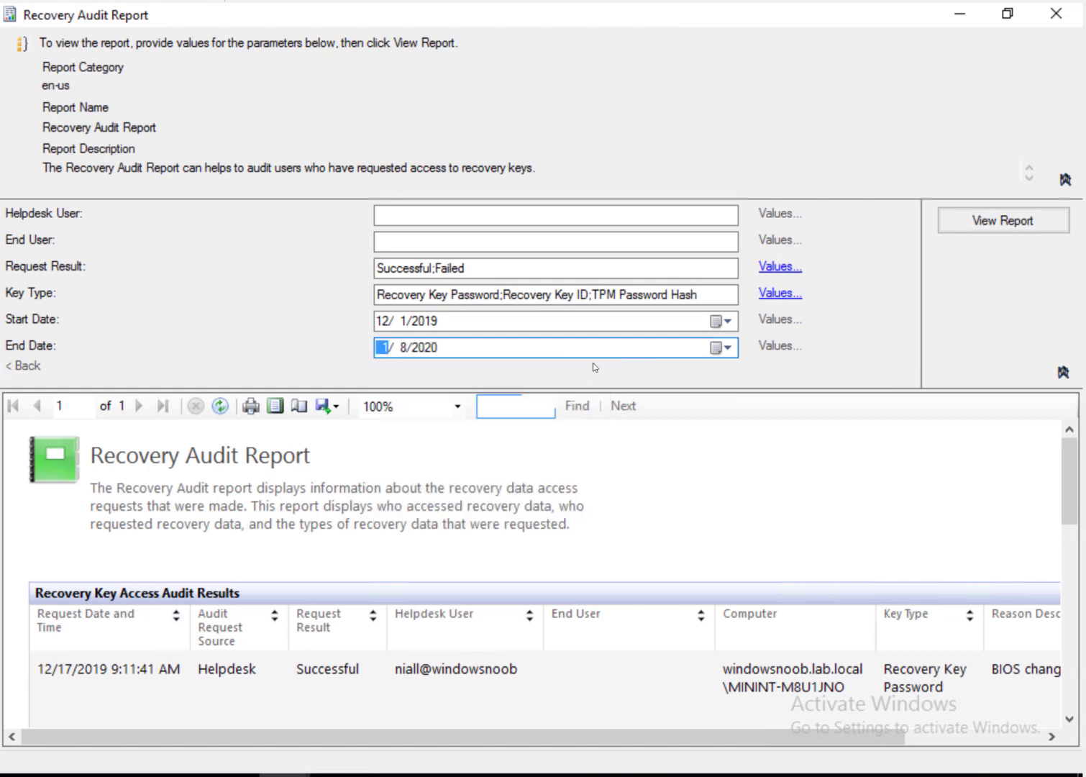
{"action": "left_click", "coordinate": [1023, 222]}
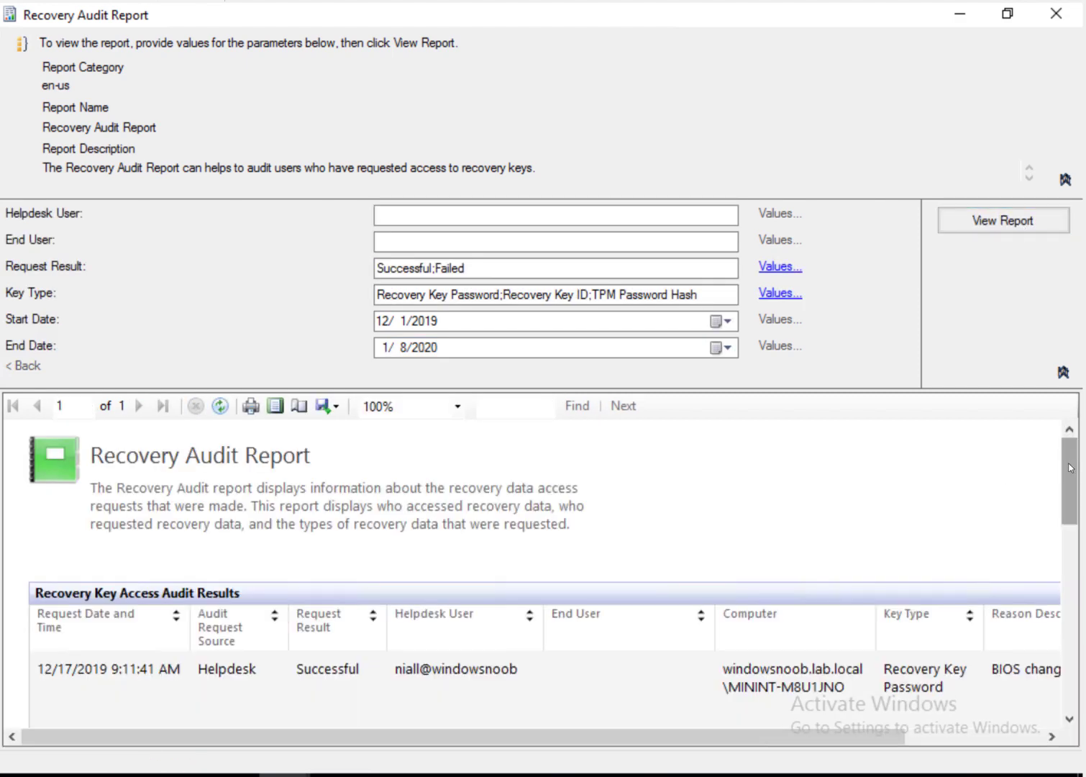
Step: Hide the parameters, scroll through the recovery key audit entries, then switch to the #11_w10_4 client VM
{"action": "left_click_drag", "start_coordinate": [1071, 468], "coordinate": [1071, 472]}
{"action": "left_click", "coordinate": [1063, 372]}
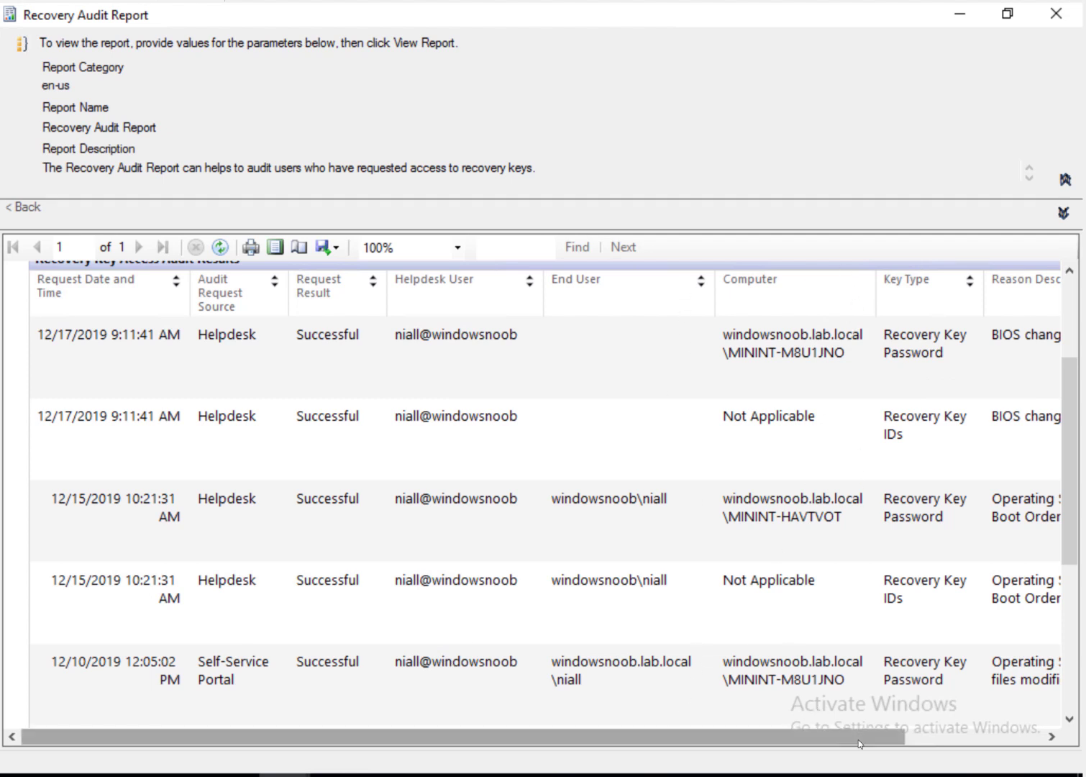
{"action": "left_click_drag", "start_coordinate": [857, 742], "coordinate": [961, 741]}
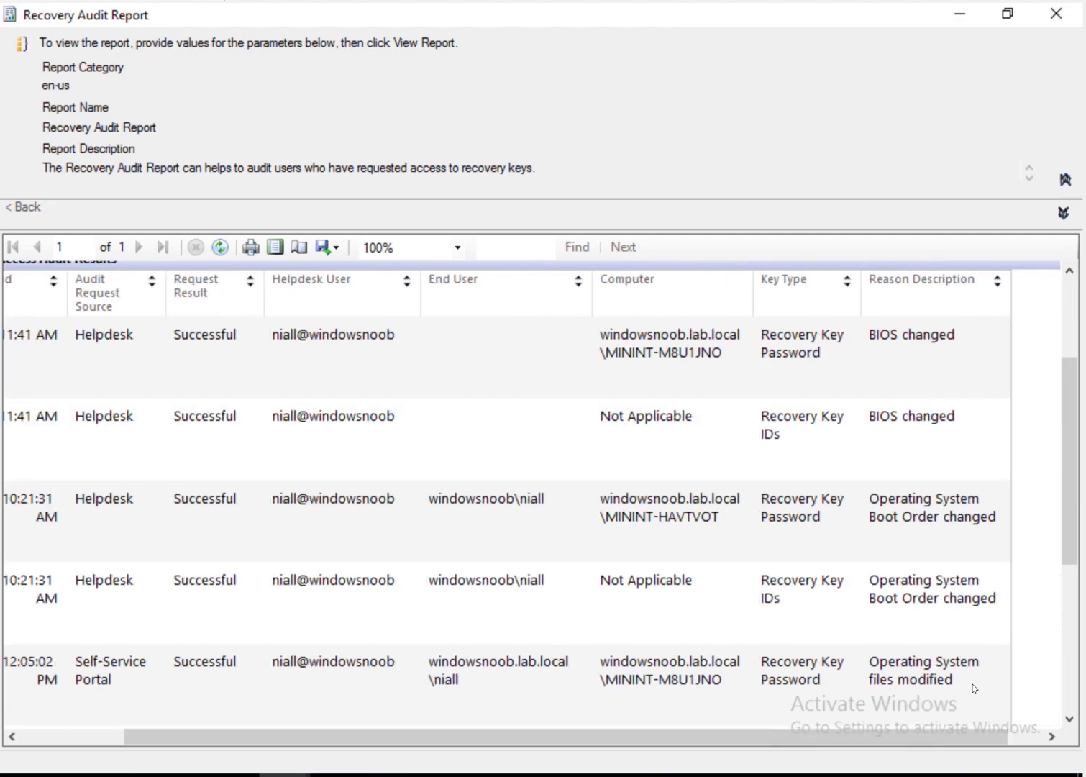
{"action": "left_click", "coordinate": [1068, 707]}
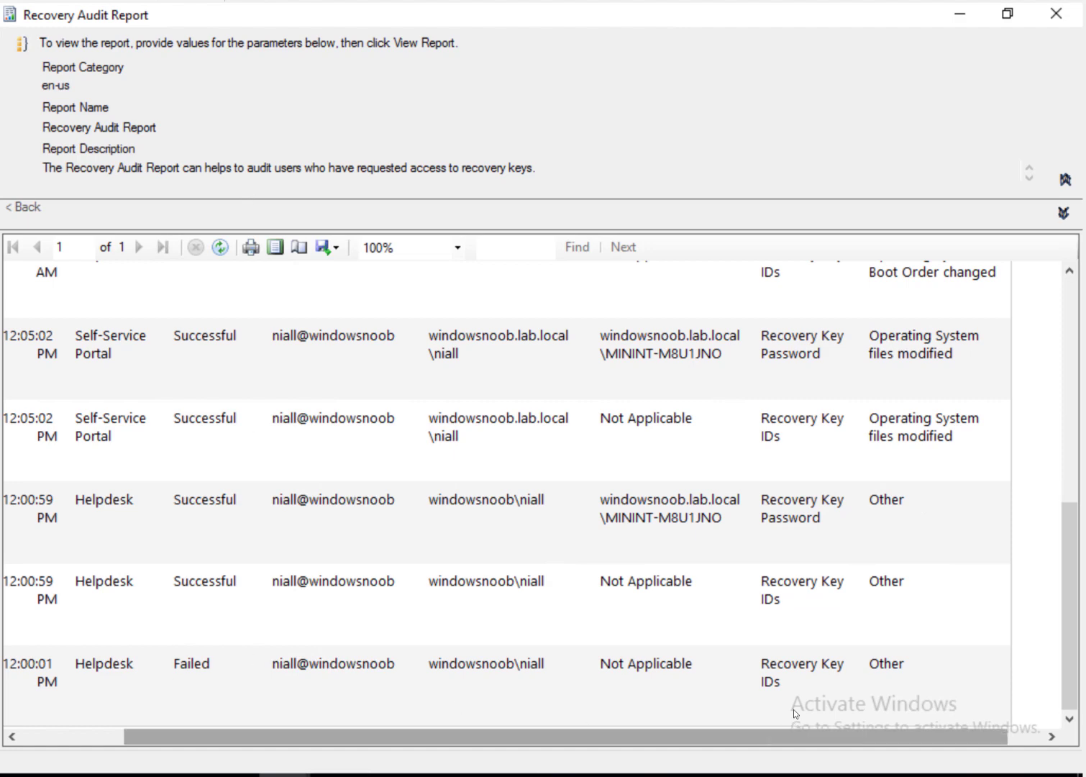
{"action": "left_click", "coordinate": [1072, 298]}
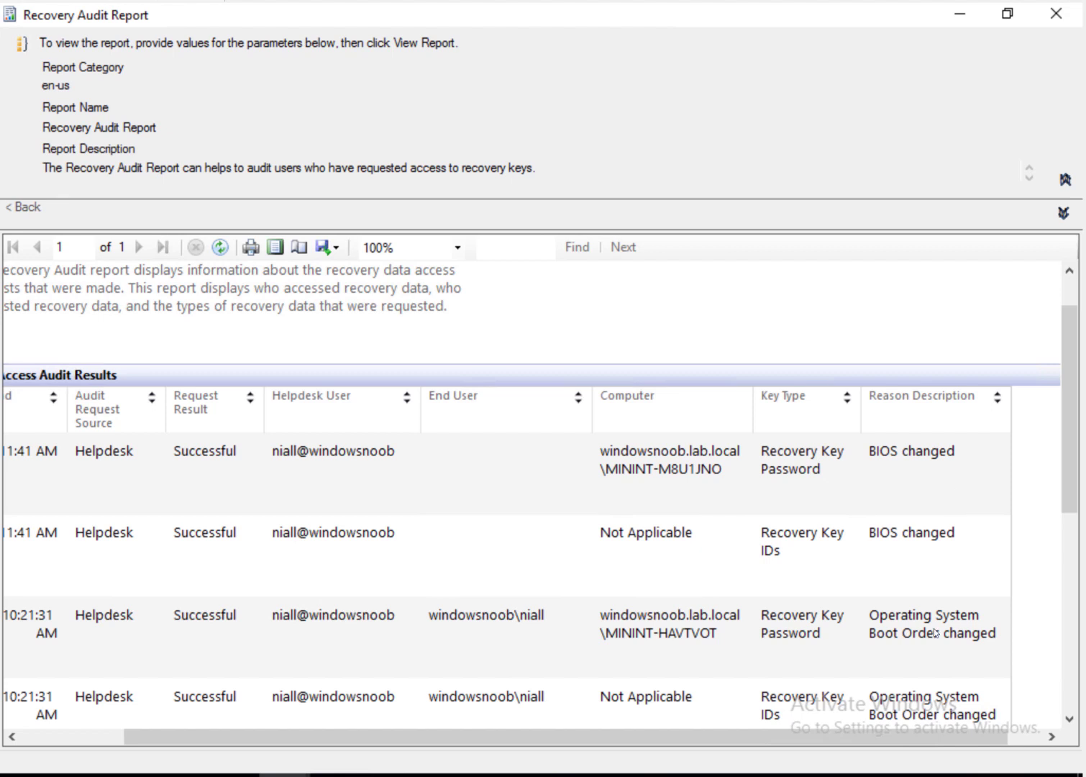
{"action": "left_click", "coordinate": [1074, 696]}
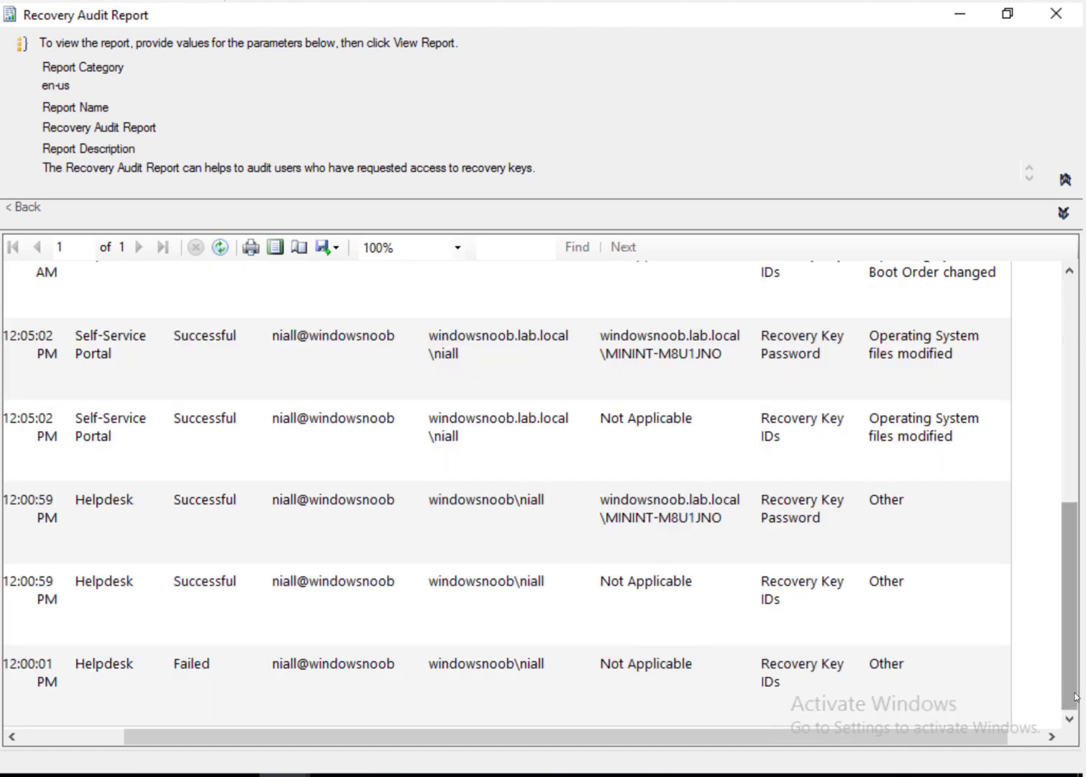
{"action": "left_click_drag", "start_coordinate": [1076, 696], "coordinate": [1072, 295]}
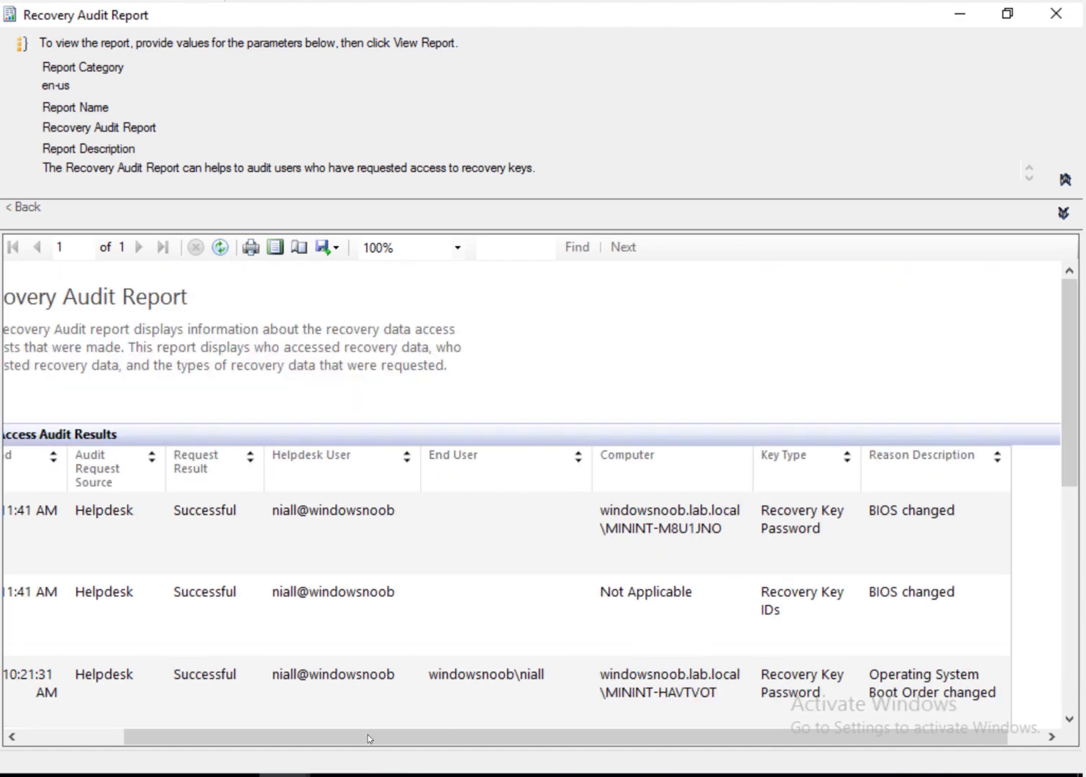
{"action": "left_click_drag", "start_coordinate": [247, 739], "coordinate": [106, 740]}
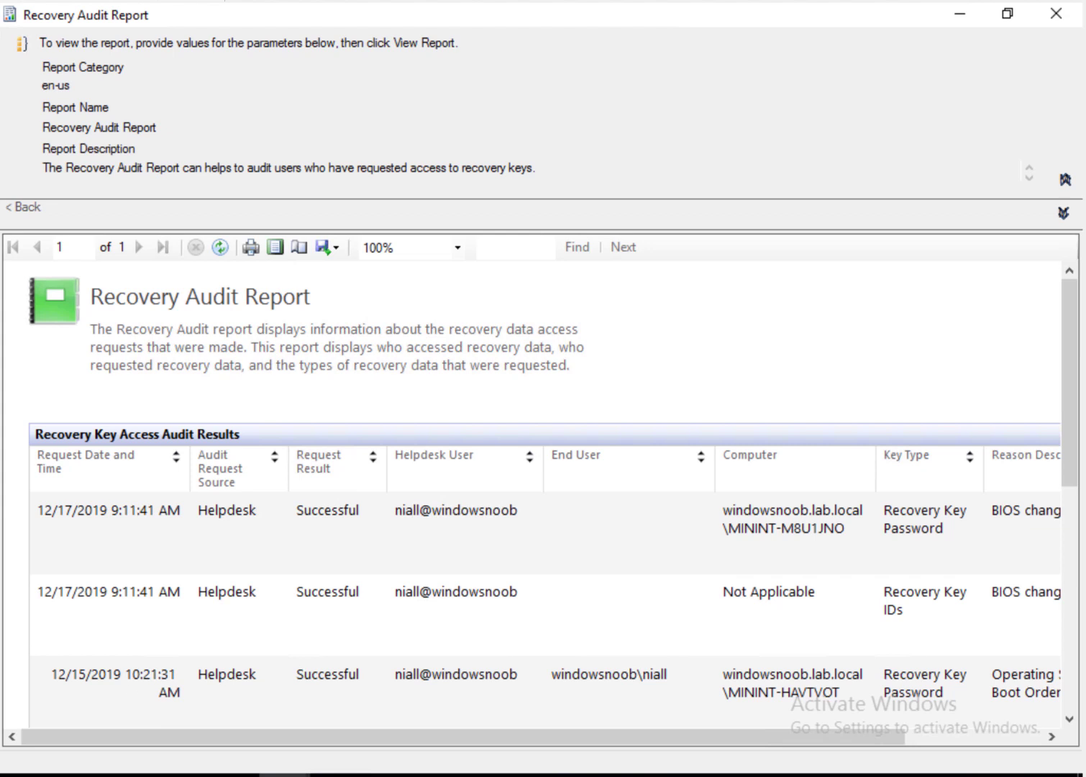
{"action": "mouse_move", "coordinate": [252, 776]}
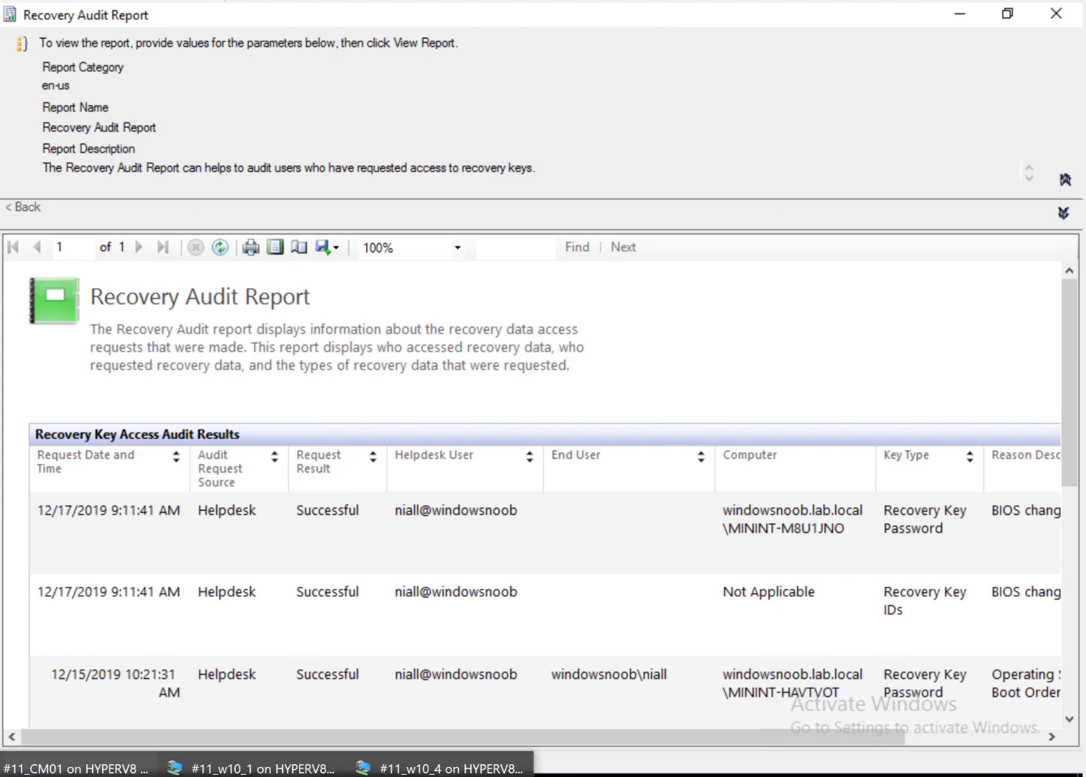
{"action": "left_click", "coordinate": [445, 768]}
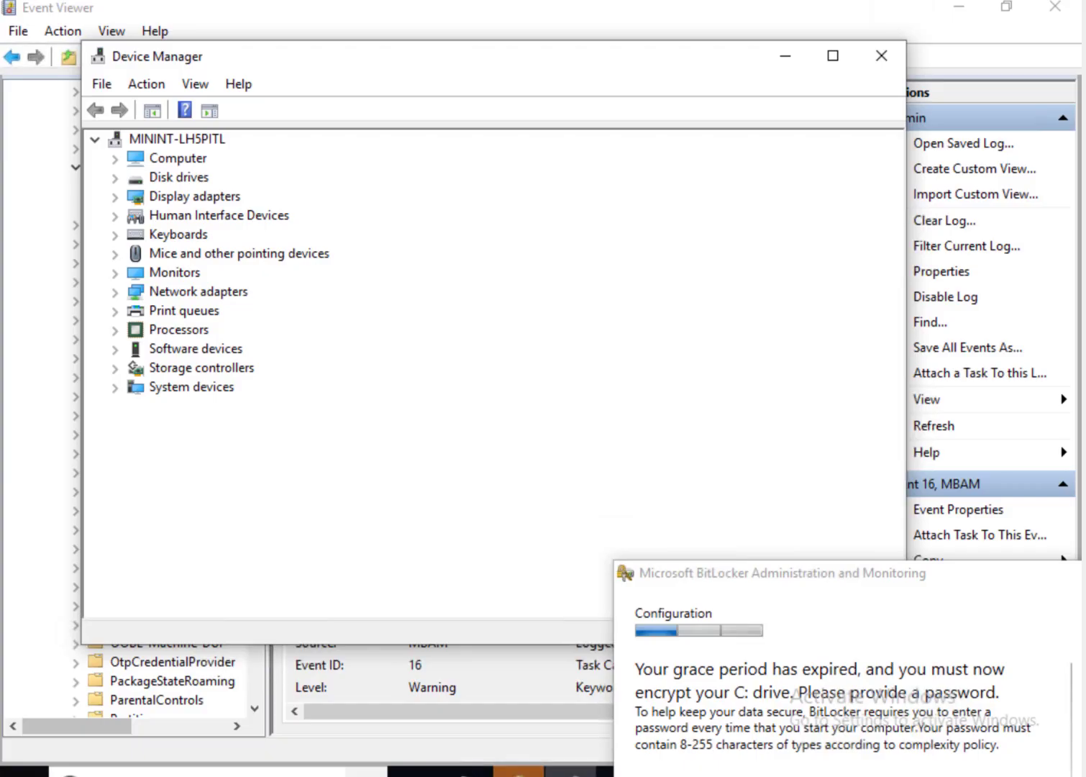
Step: Dismiss the BitLocker notification and view the report for non-compliant Enable Bitlocker Encryption baseline
{"action": "left_click", "coordinate": [800, 588]}
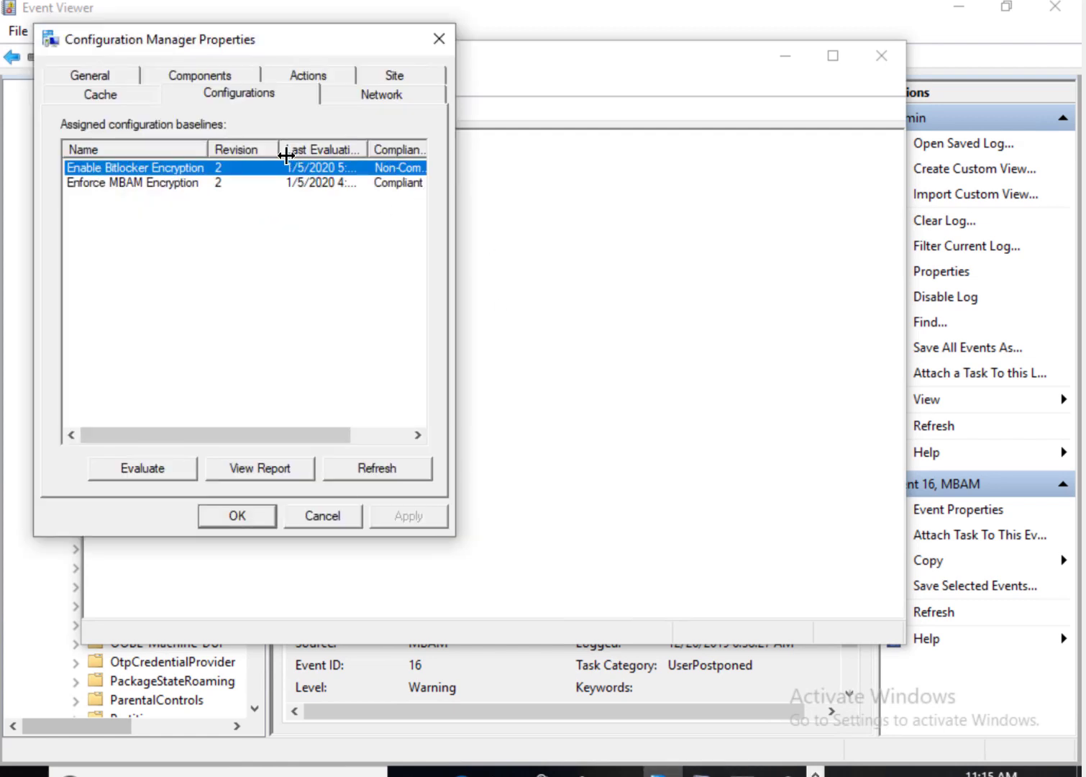
{"action": "left_click_drag", "start_coordinate": [280, 152], "coordinate": [276, 156]}
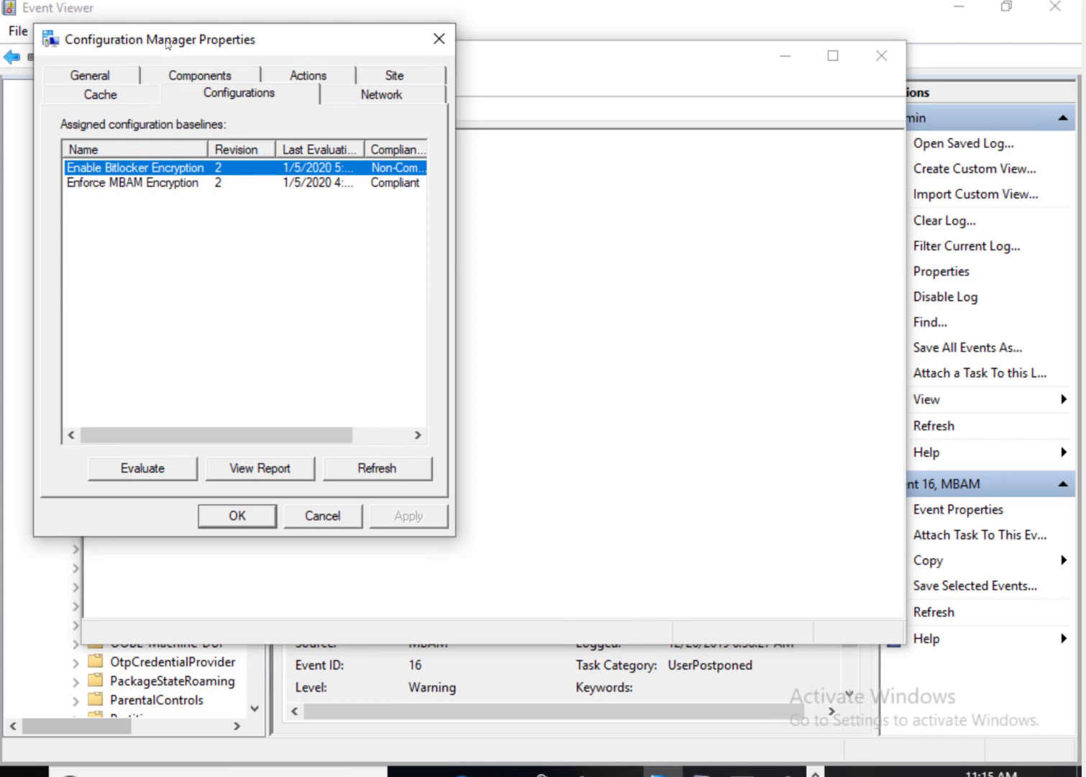
{"action": "left_click_drag", "start_coordinate": [185, 41], "coordinate": [536, 29]}
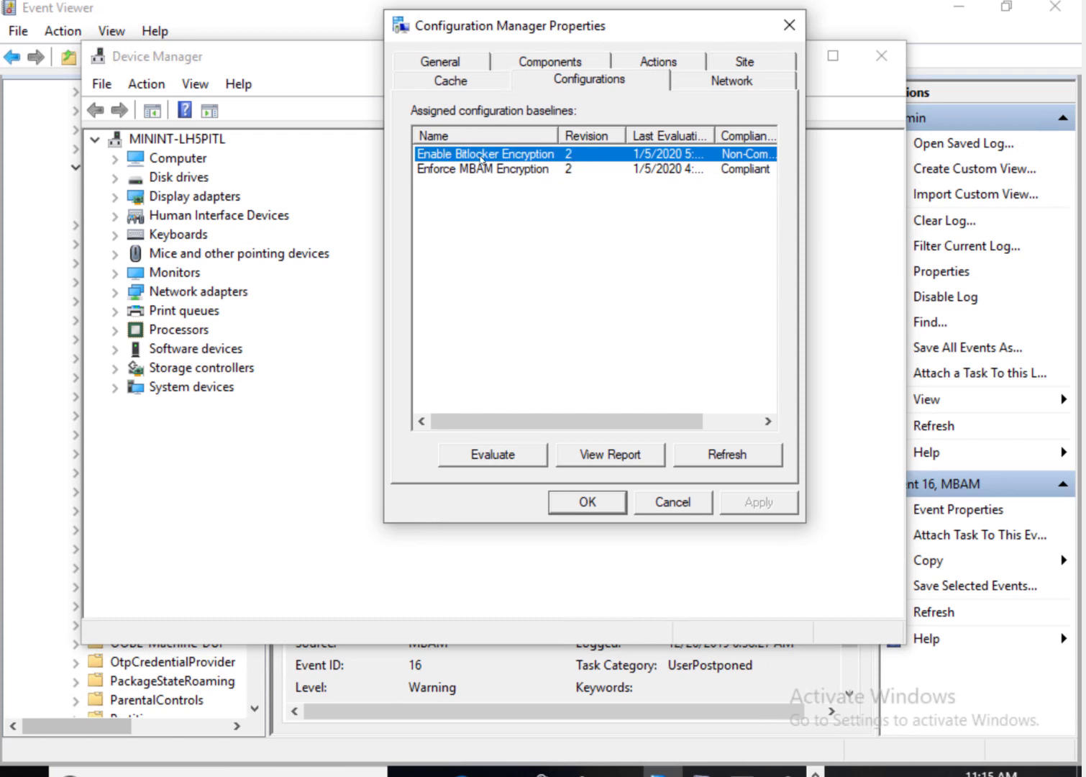
{"action": "left_click", "coordinate": [608, 465]}
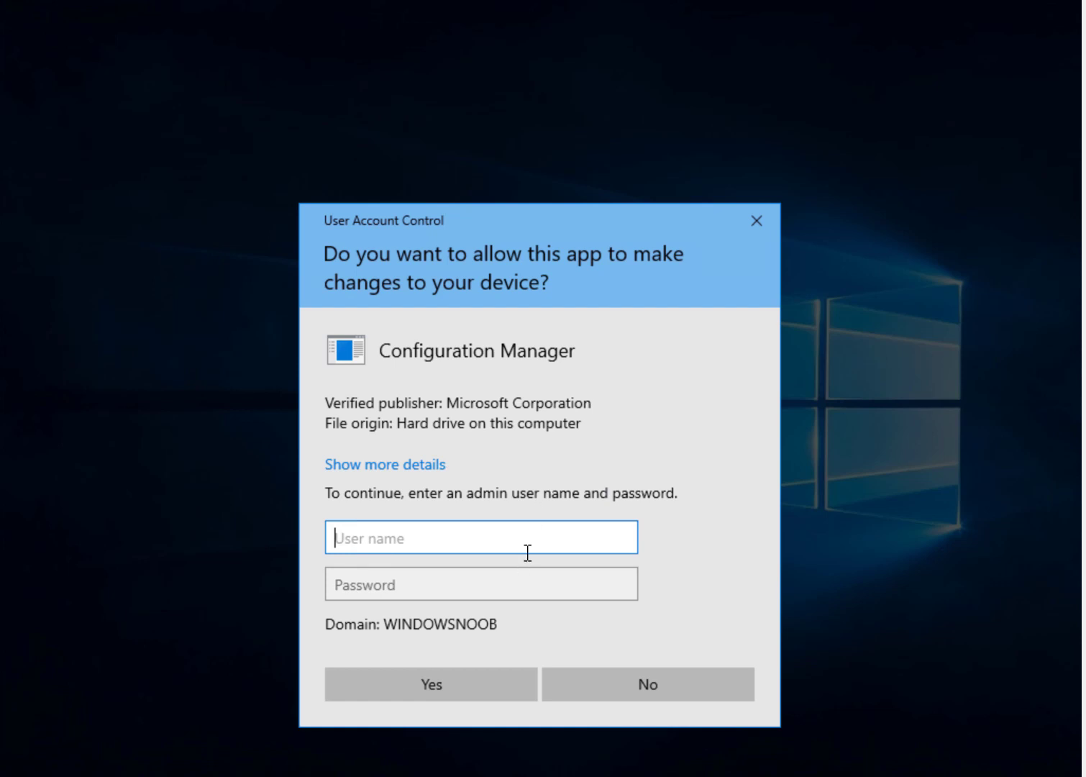
Step: Approve the UAC prompt with administrator credentials and maximize the Edge report window
{"action": "type", "text": "administ"}
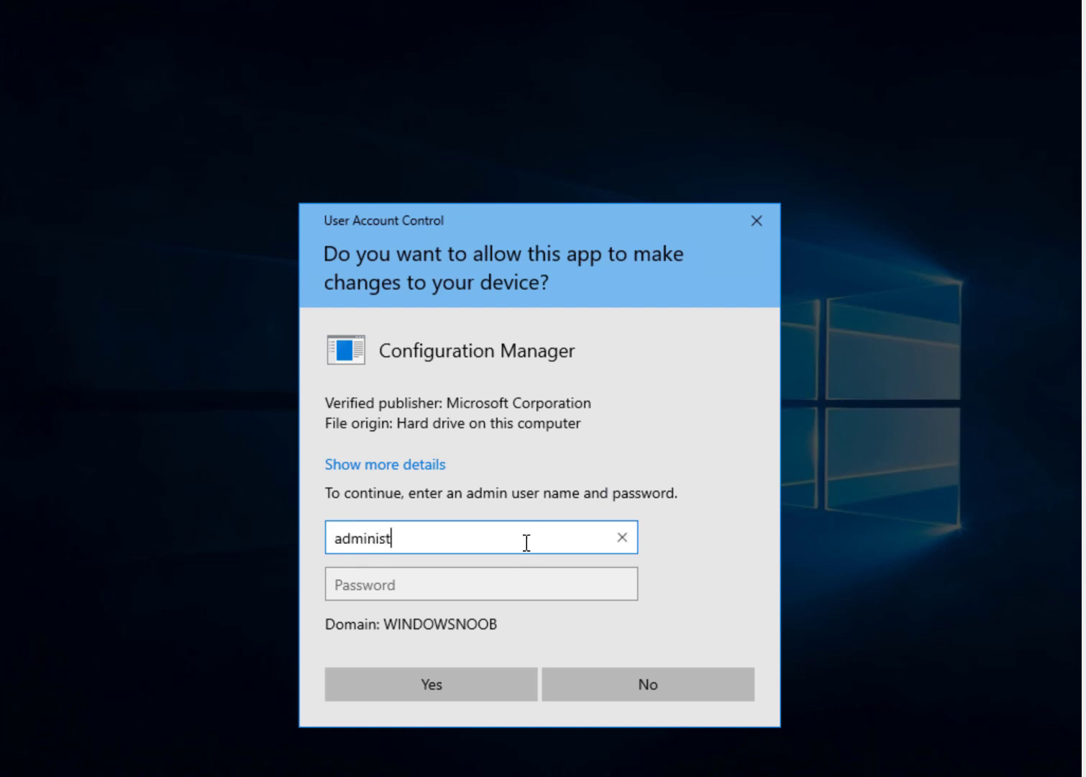
{"action": "type", "text": "rator"}
{"action": "key", "text": "Tab"}
{"action": "type", "text": "*****"}
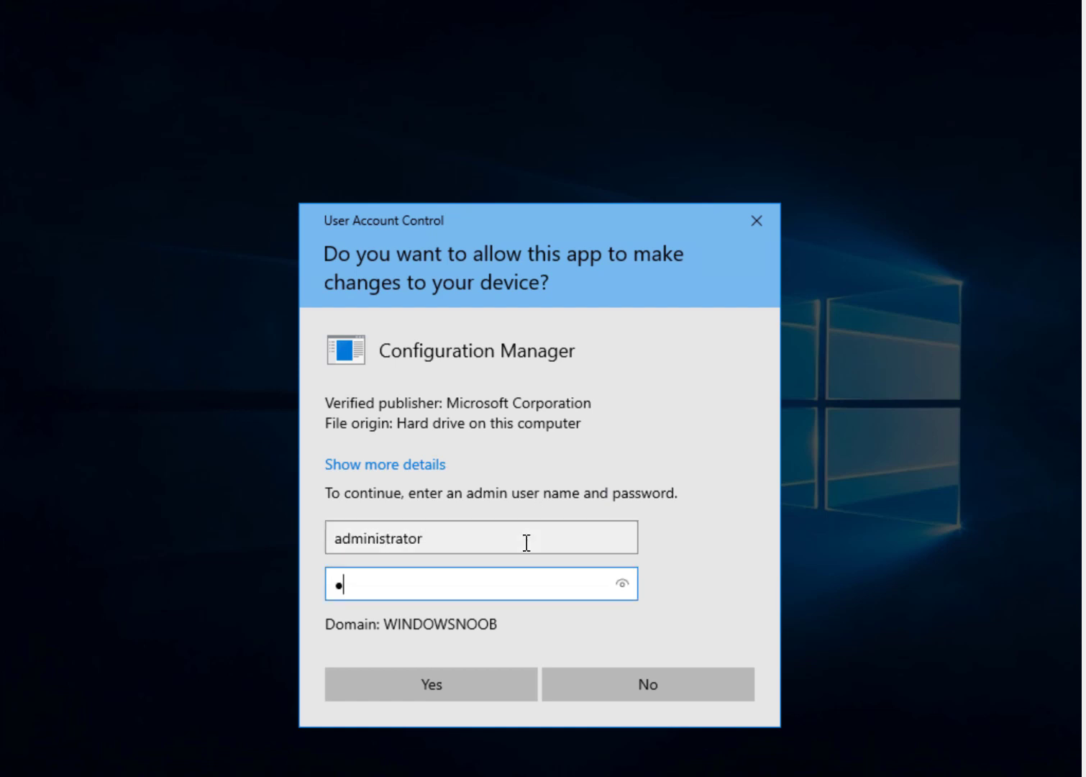
{"action": "type", "text": "***"}
{"action": "key", "text": "Return"}
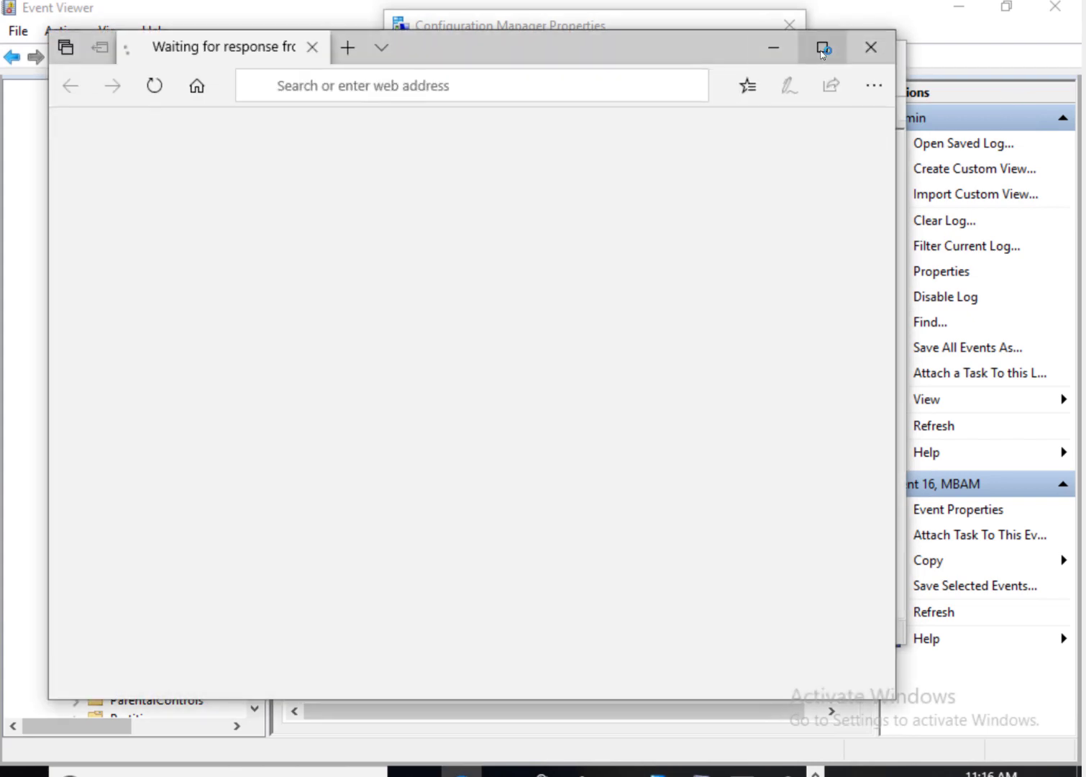
{"action": "left_click", "coordinate": [824, 49]}
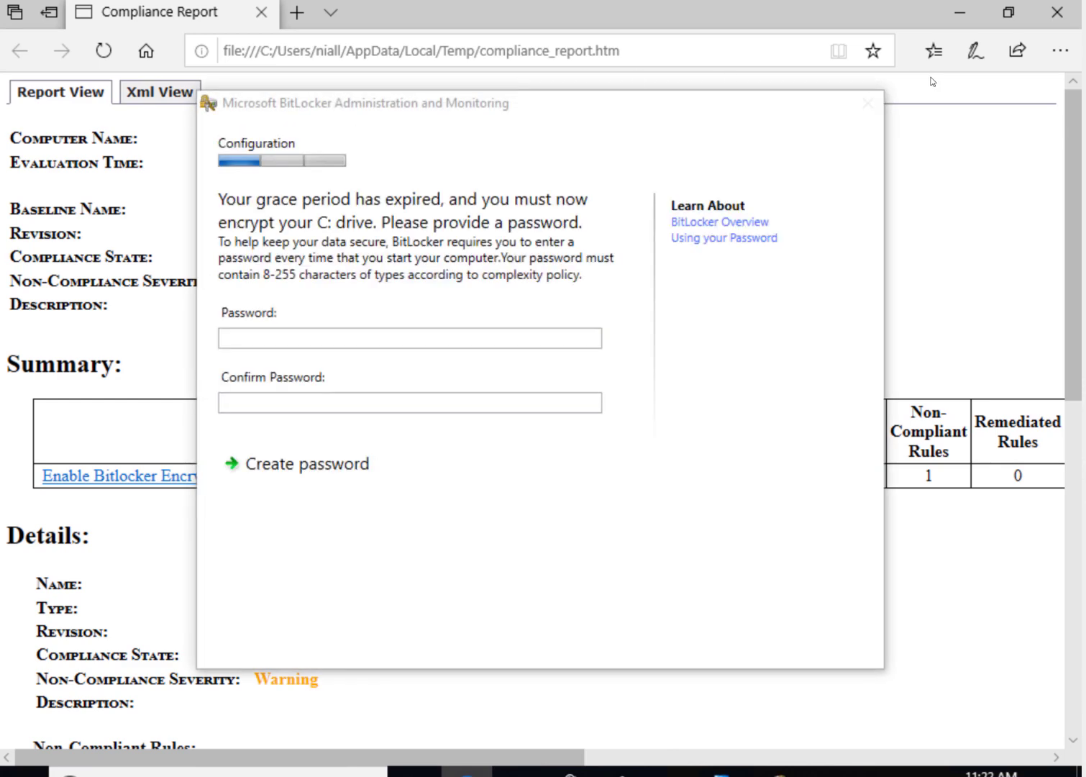
Step: Scroll to Non-Compliant Rules: BMSOSDEncryptionPolicy at Warning severity, current value 0
{"action": "left_click_drag", "start_coordinate": [361, 109], "coordinate": [780, 775]}
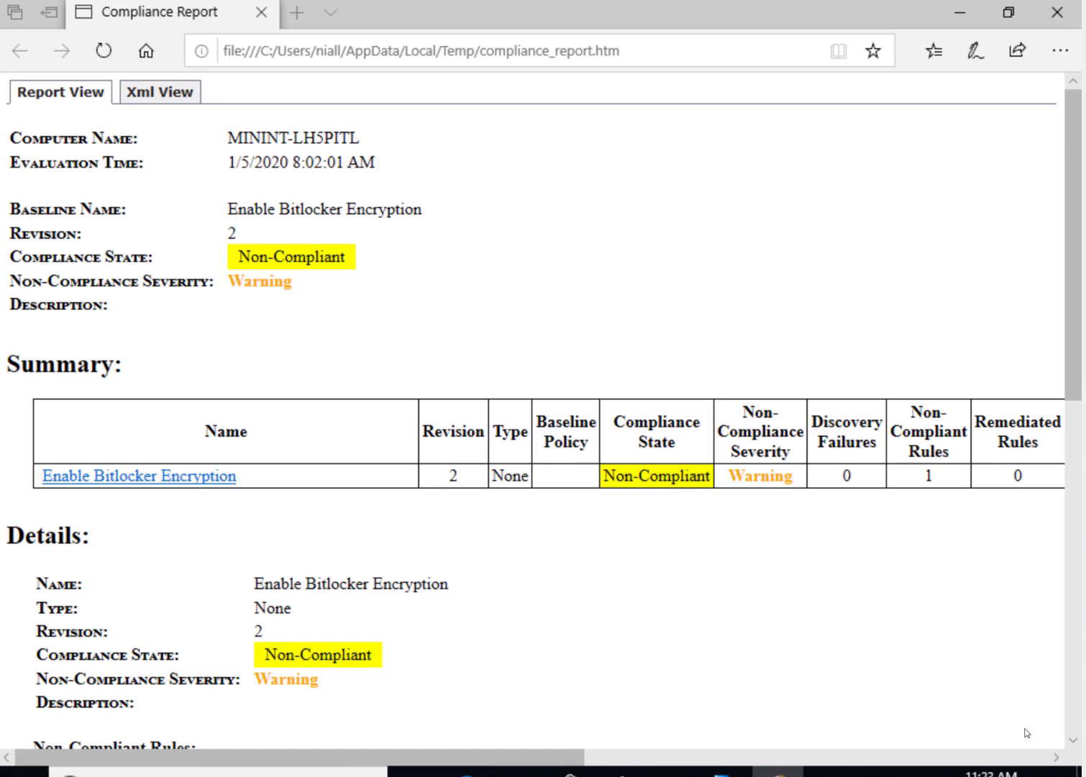
{"action": "left_click", "coordinate": [1019, 760]}
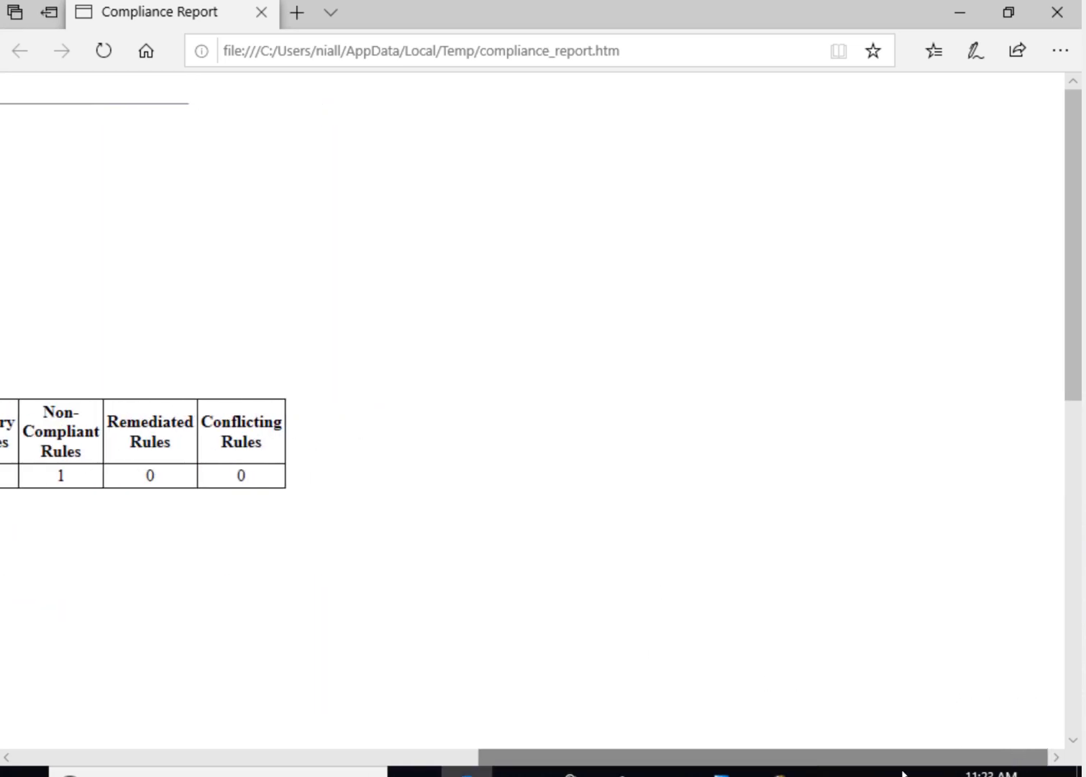
{"action": "left_click_drag", "start_coordinate": [902, 773], "coordinate": [826, 767]}
{"action": "left_click", "coordinate": [1069, 720]}
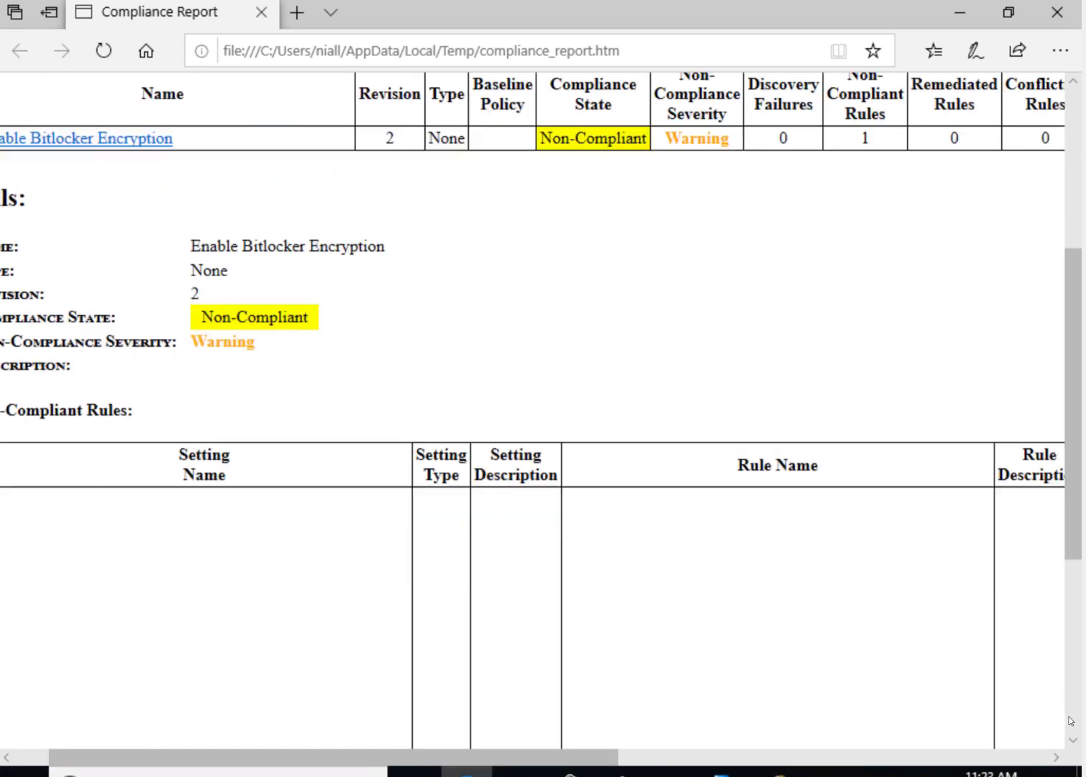
{"action": "left_click", "coordinate": [1069, 721]}
{"action": "left_click_drag", "start_coordinate": [497, 767], "coordinate": [341, 758]}
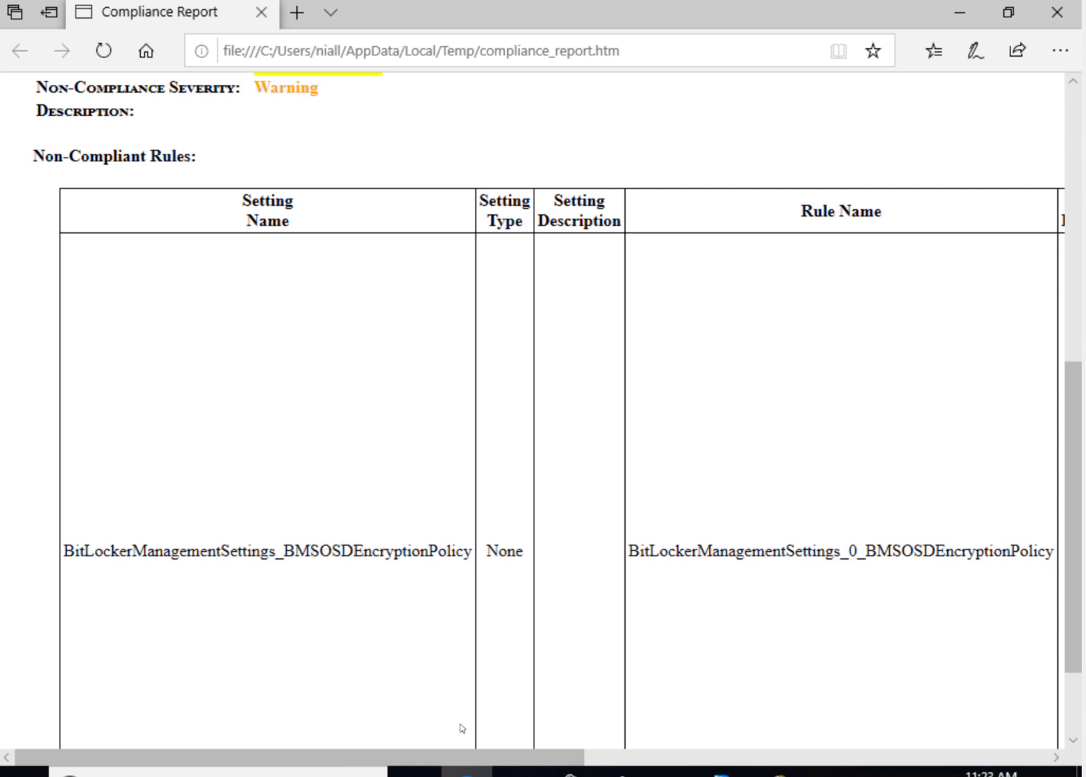
{"action": "left_click_drag", "start_coordinate": [572, 755], "coordinate": [1052, 751]}
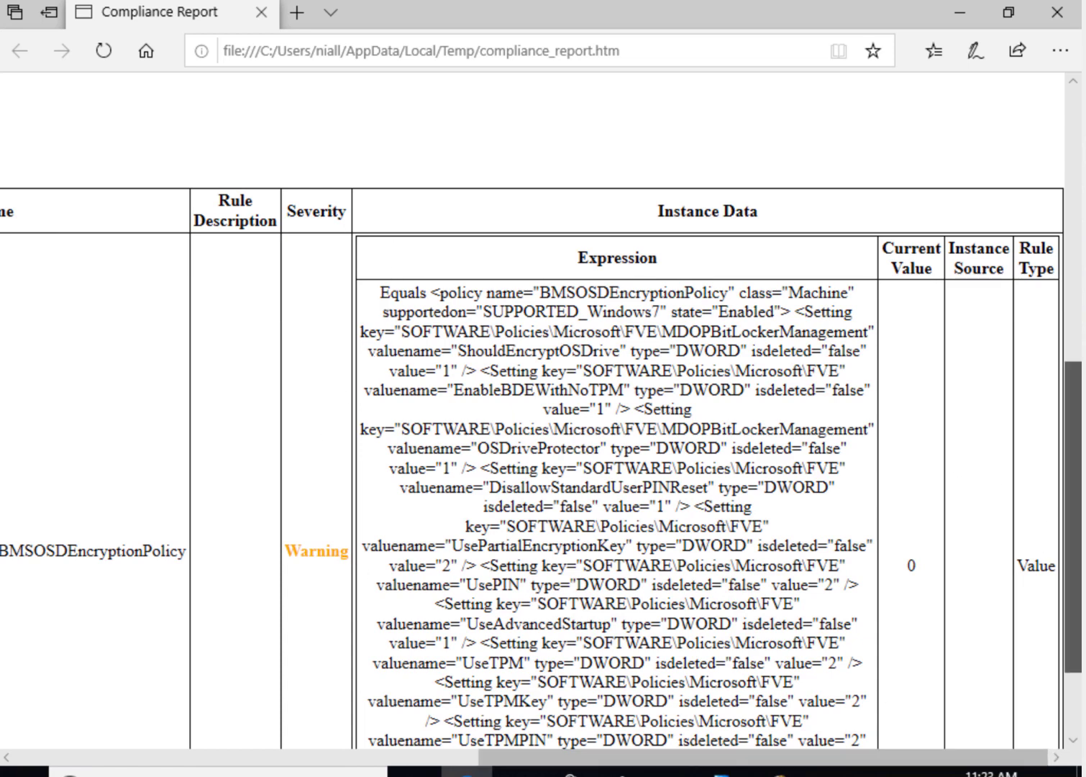
{"action": "scroll", "coordinate": [1066, 545], "scroll_direction": "down", "scroll_amount": 2}
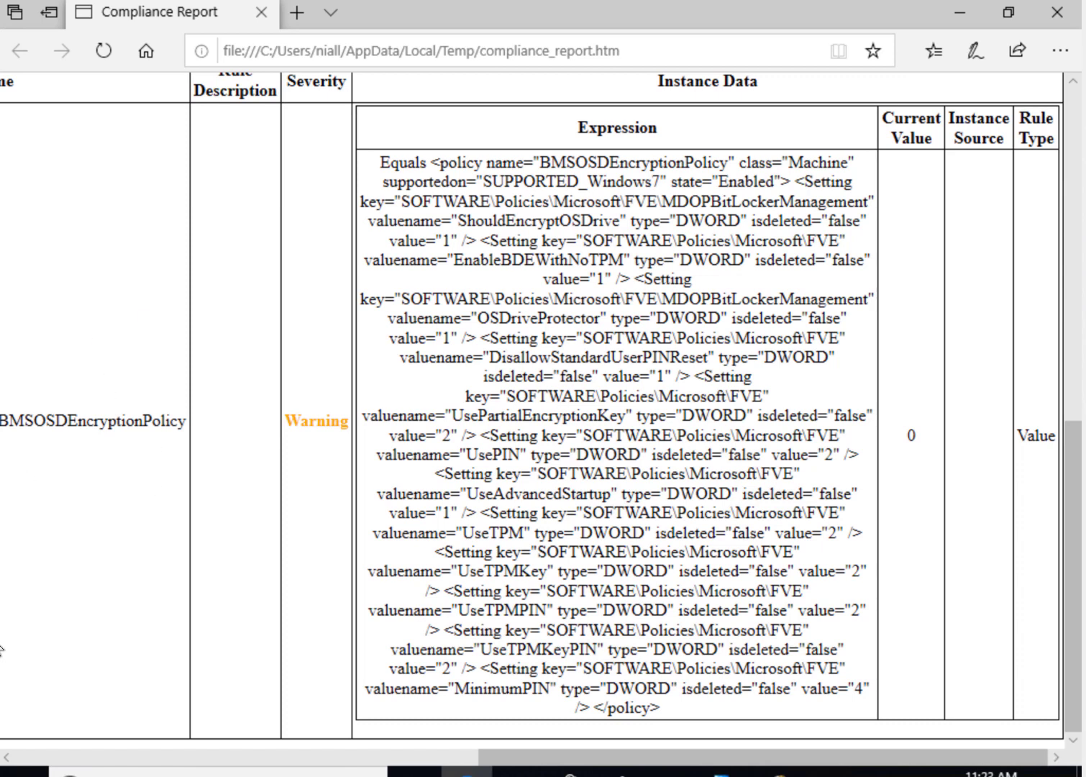
{"action": "left_click", "coordinate": [25, 759]}
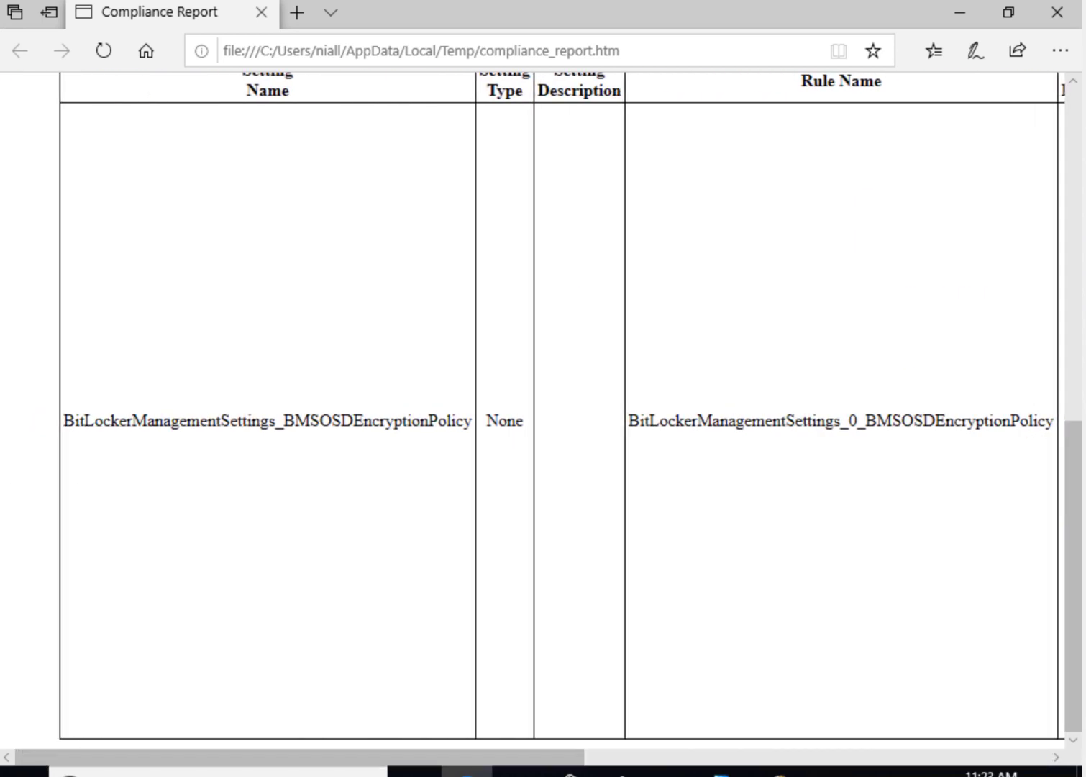
{"action": "mouse_move", "coordinate": [179, 775]}
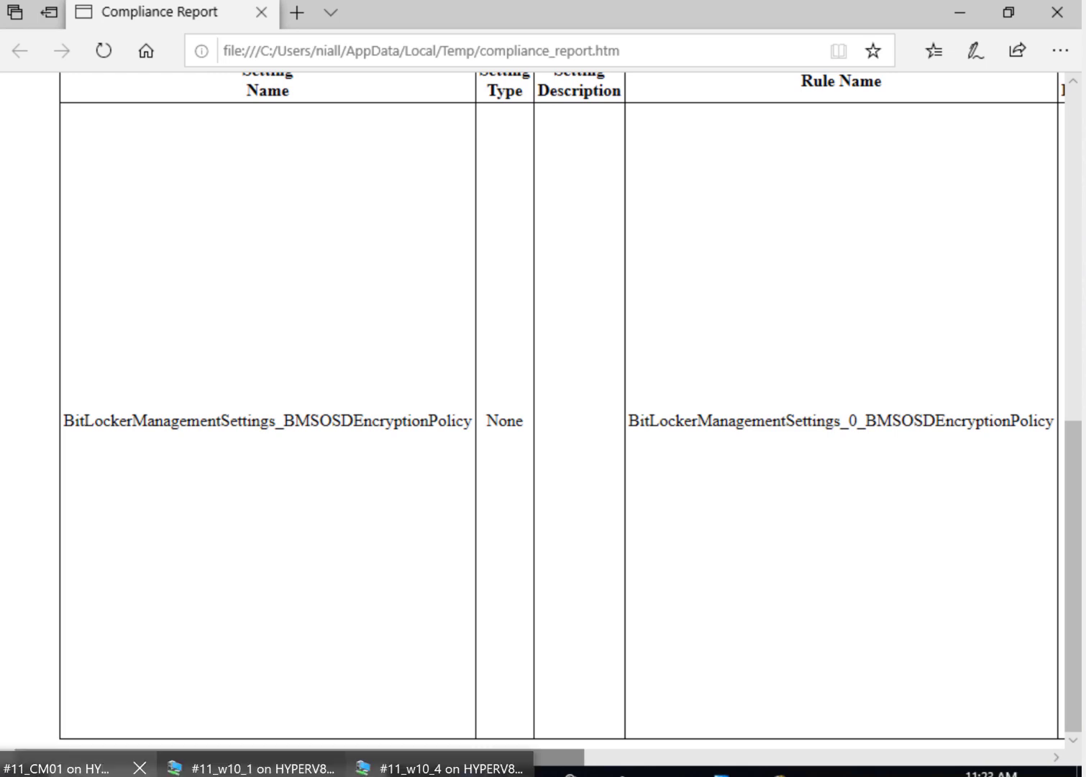
{"action": "left_click", "coordinate": [258, 774]}
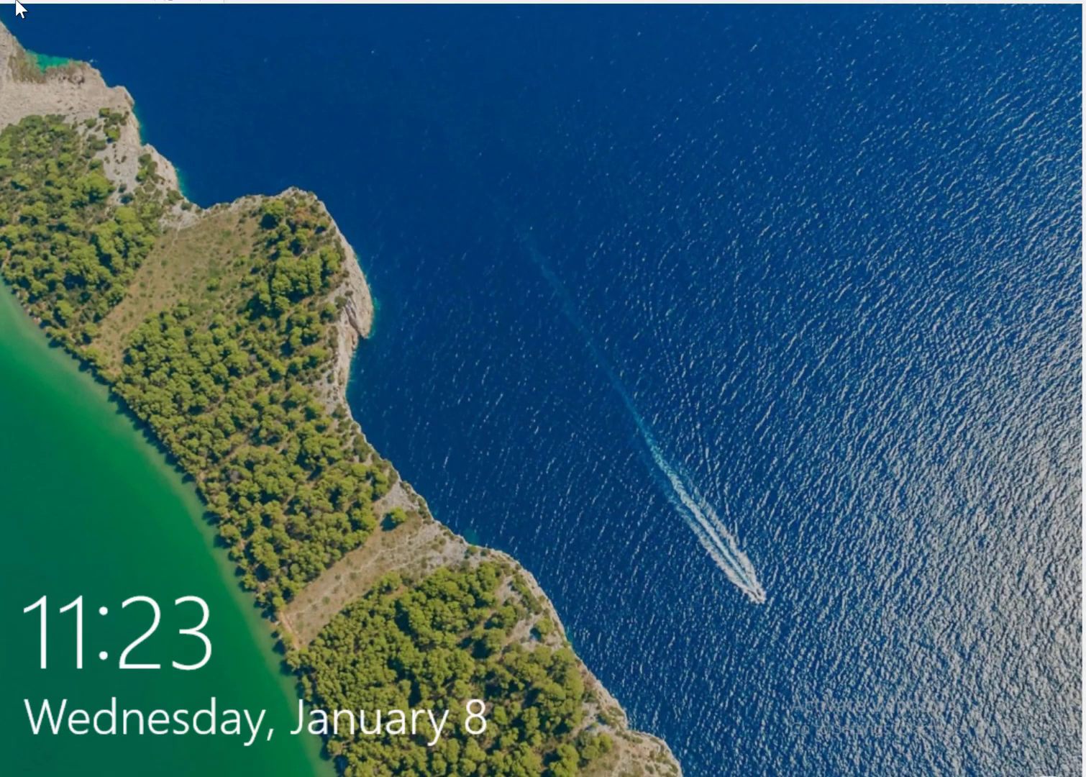
Step: Sign in to the second client machine with the account password
{"action": "left_click", "coordinate": [6, 1]}
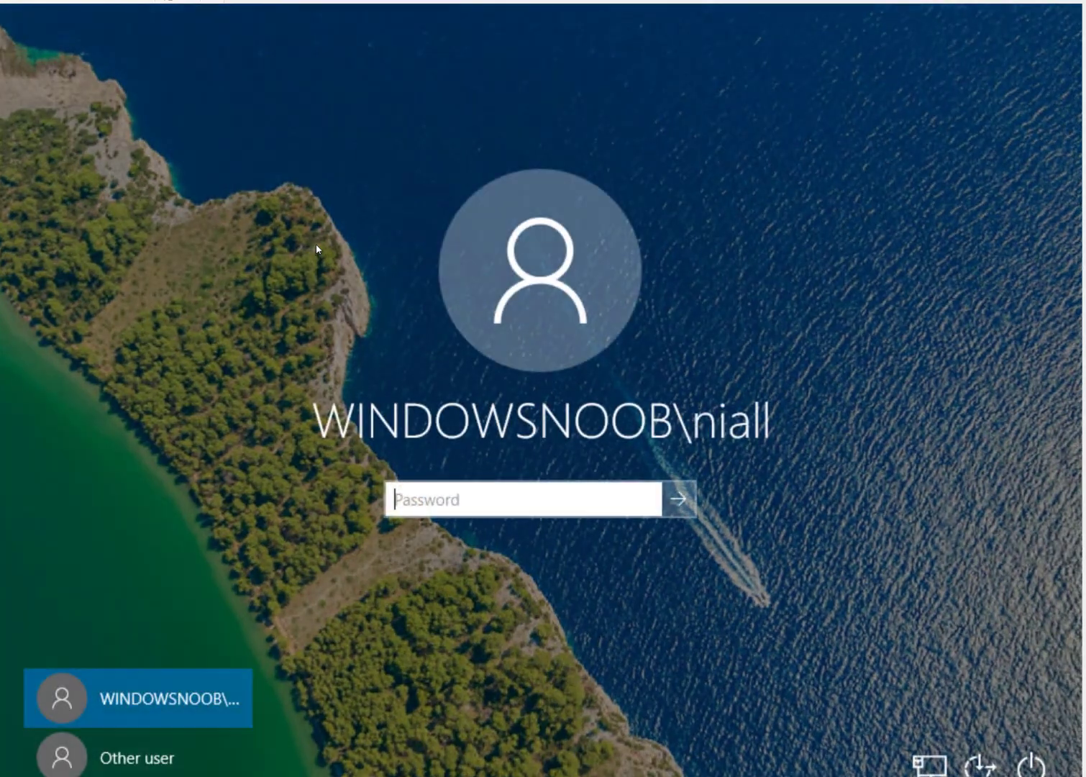
{"action": "type", "text": "••"}
{"action": "key", "text": "BackSpace"}
{"action": "key", "text": "BackSpace"}
{"action": "type", "text": "••••••••"}
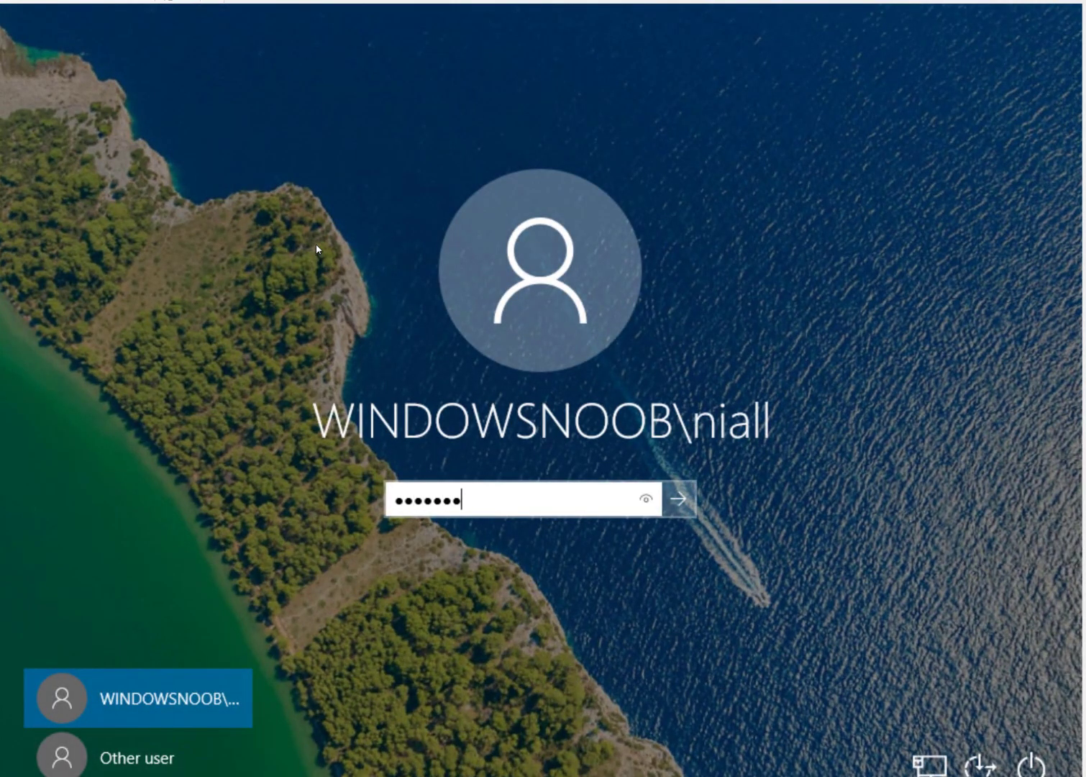
{"action": "key", "text": "Return"}
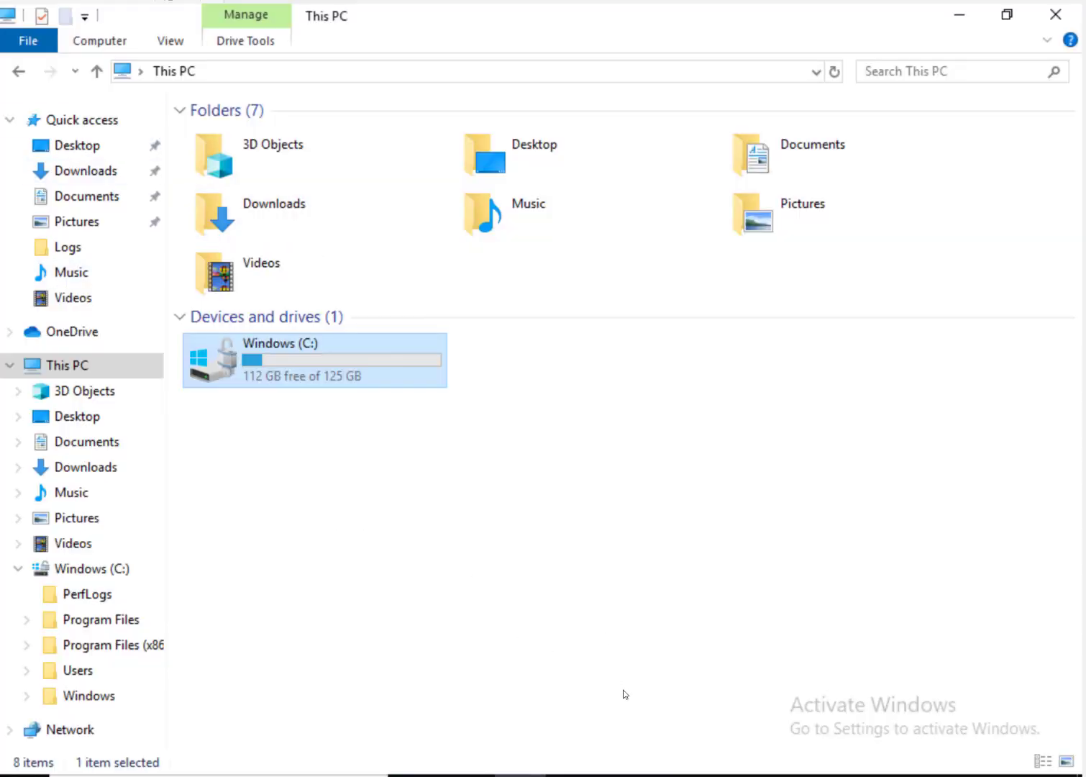
Step: In Configuration Manager properties, select Enable Bitlocker Encryption and check its compliance columns
{"action": "left_click", "coordinate": [676, 775]}
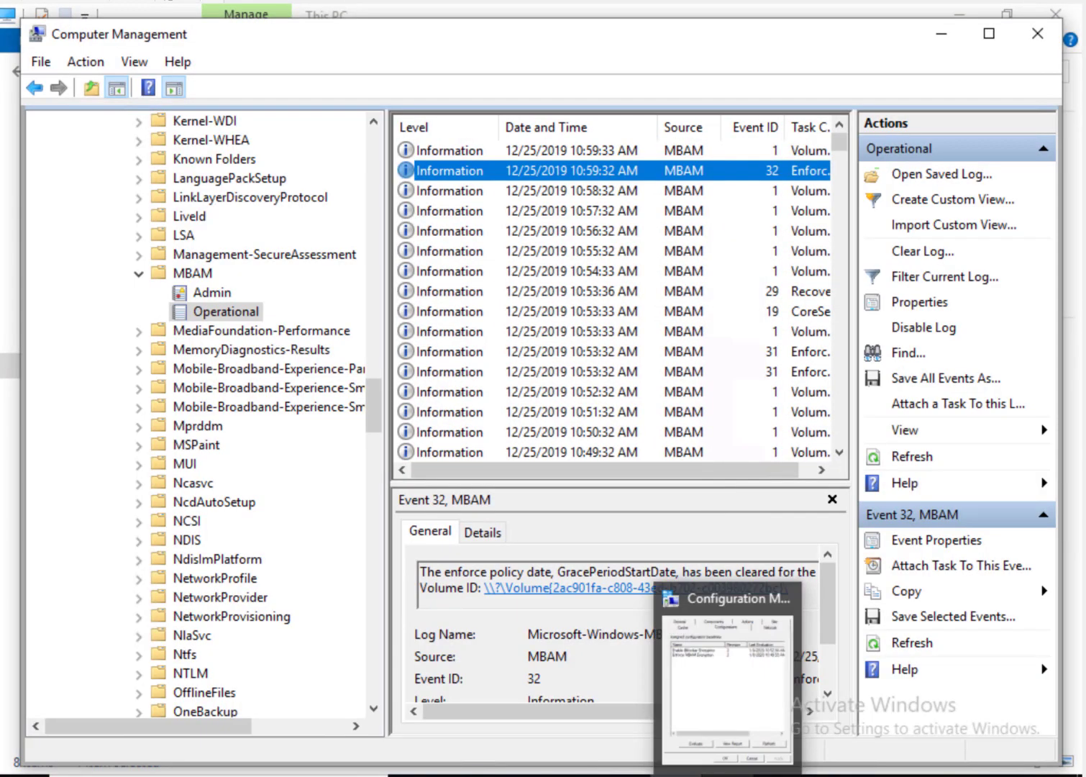
{"action": "left_click", "coordinate": [728, 774]}
{"action": "left_click", "coordinate": [548, 246]}
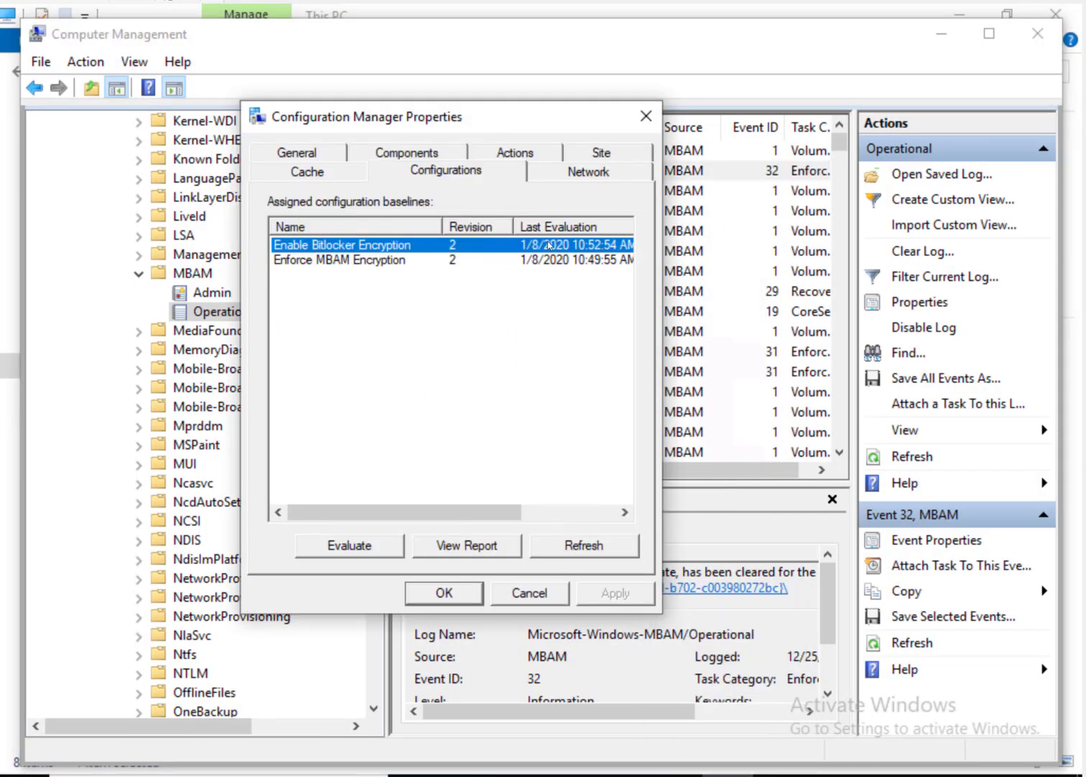
{"action": "left_click", "coordinate": [566, 511]}
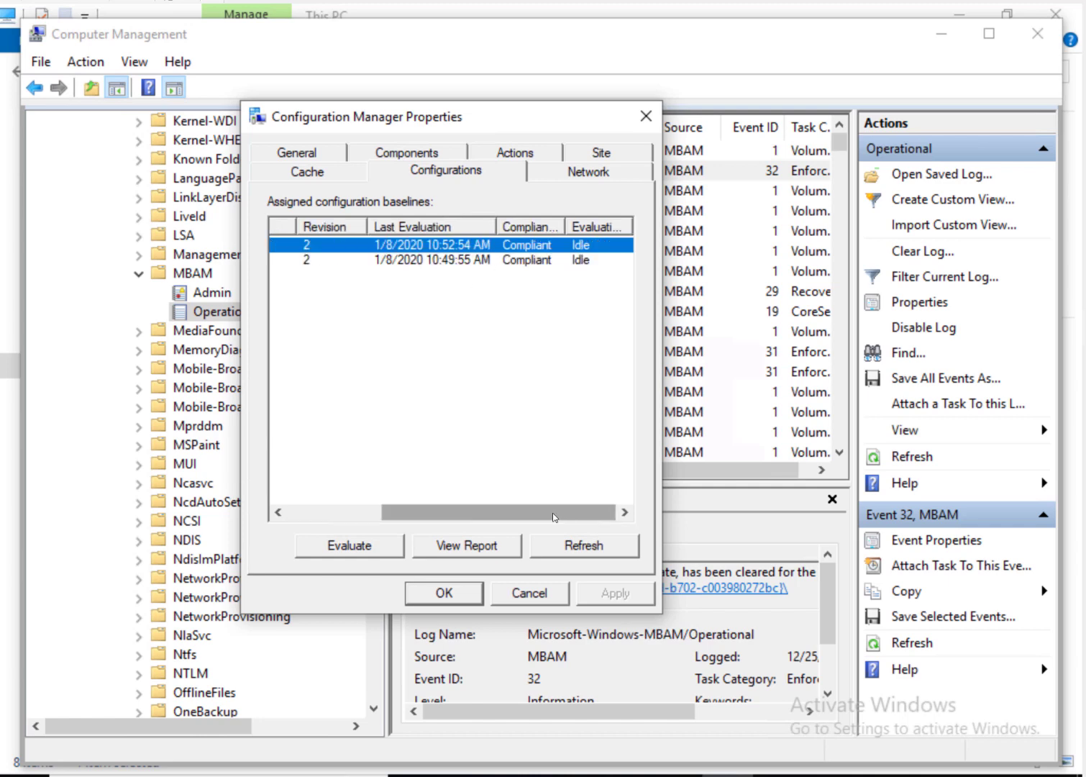
{"action": "left_click_drag", "start_coordinate": [396, 513], "coordinate": [299, 512]}
{"action": "left_click", "coordinate": [523, 775]}
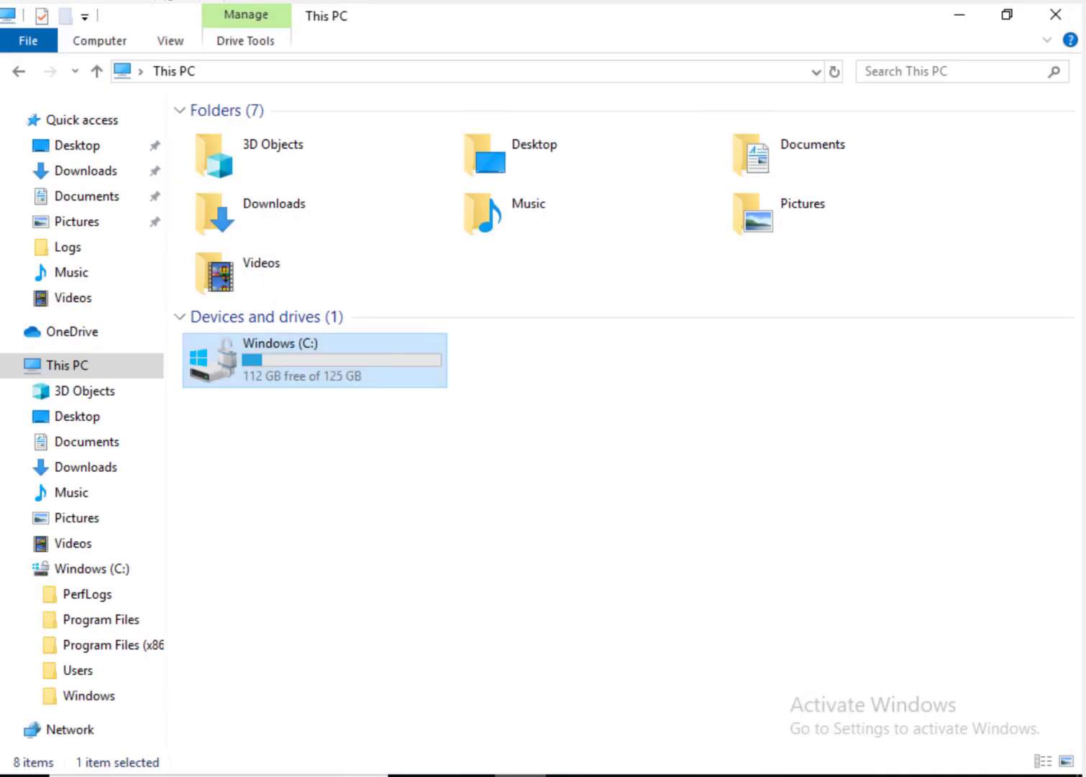
{"action": "left_click", "coordinate": [727, 775]}
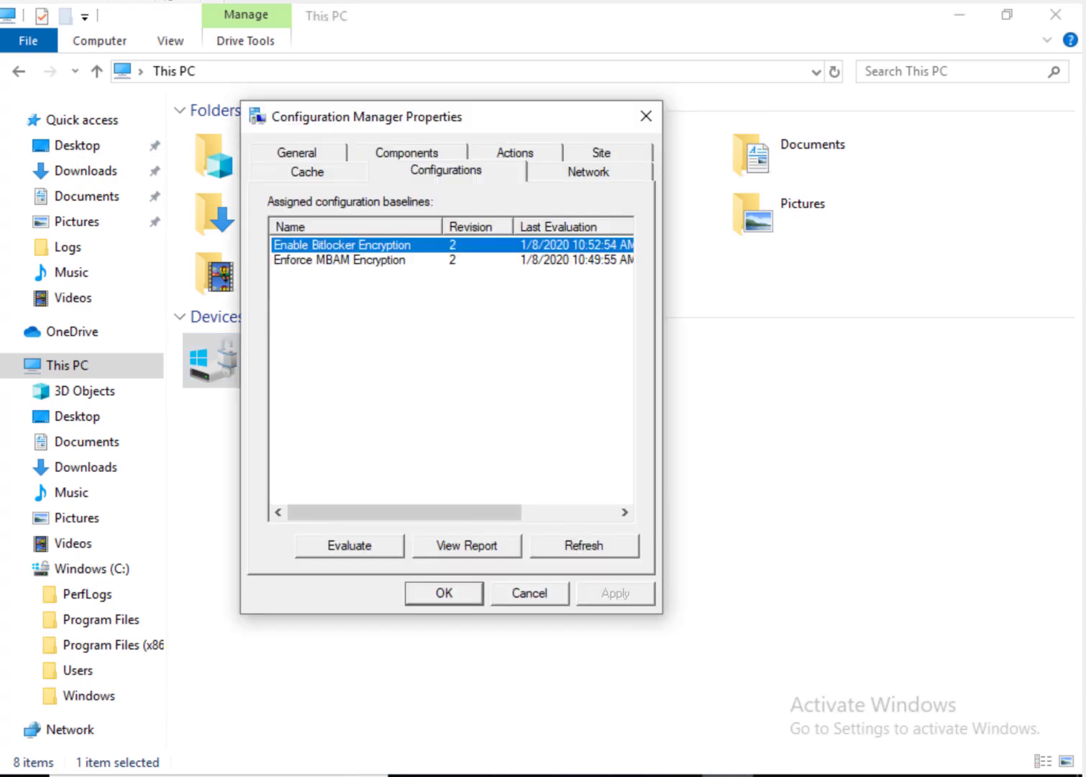
Step: Open the Enable Bitlocker Encryption report as administrator, showing MININT-M8U1JNO Compliant
{"action": "left_click", "coordinate": [468, 547]}
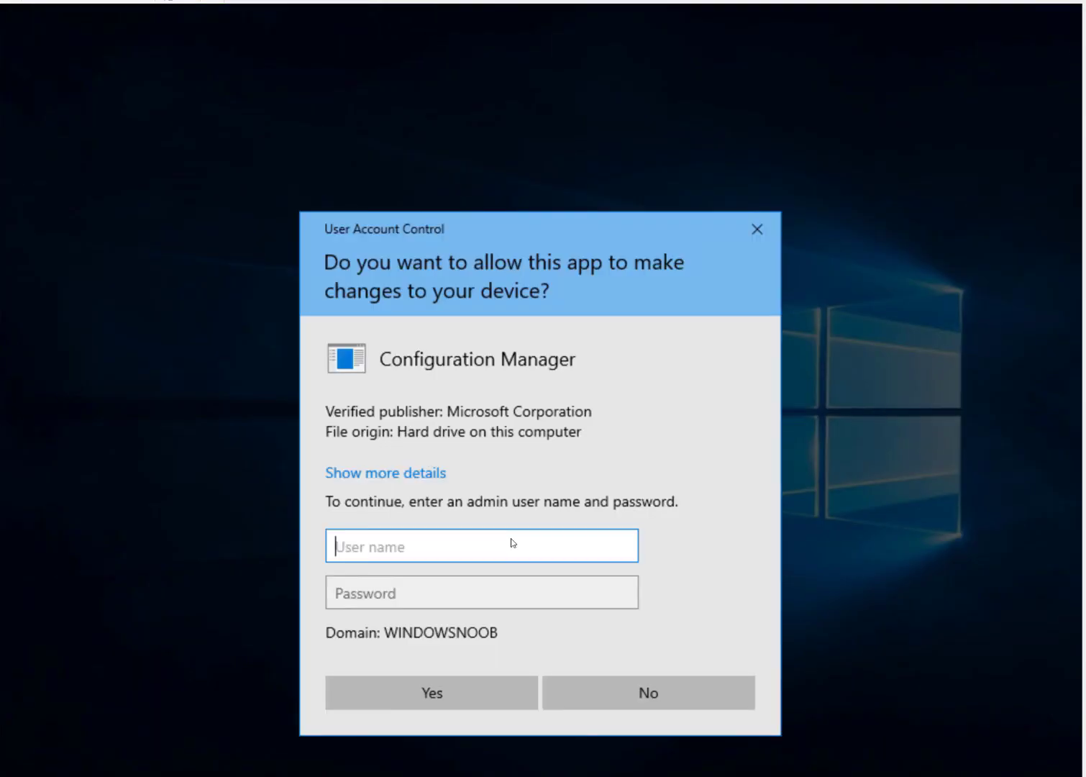
{"action": "type", "text": "administrator"}
{"action": "key", "text": "Tab"}
{"action": "type", "text": "•••••••"}
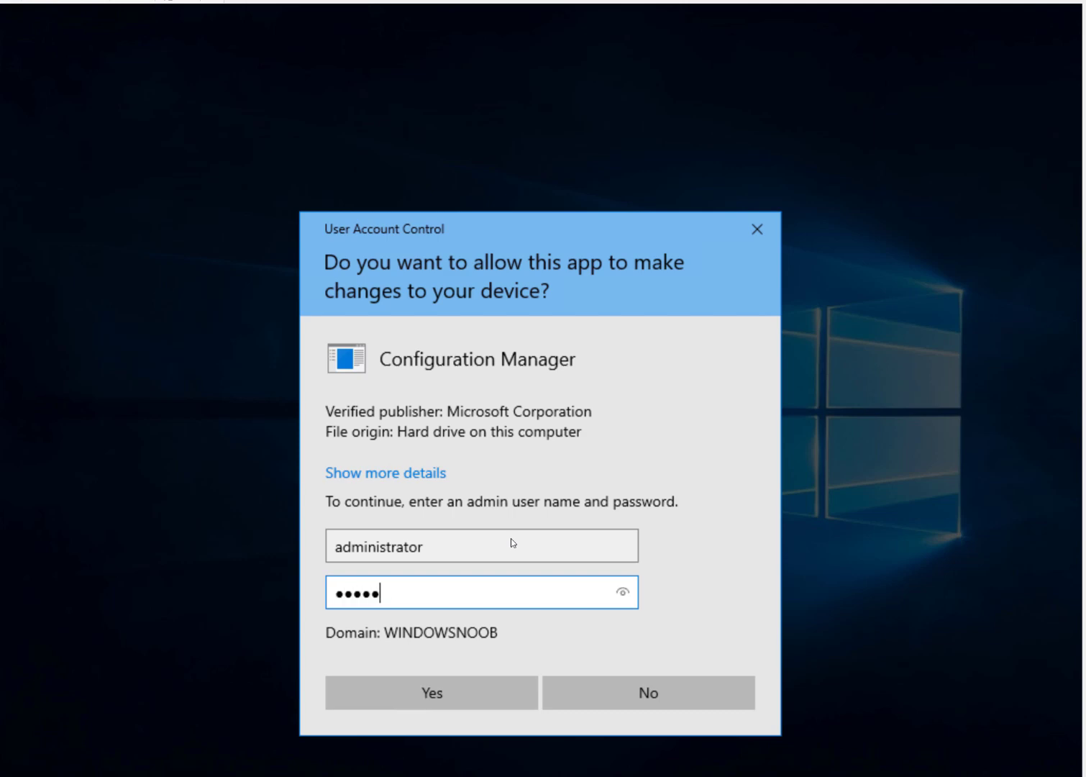
{"action": "type", "text": "•"}
{"action": "key", "text": "Return"}
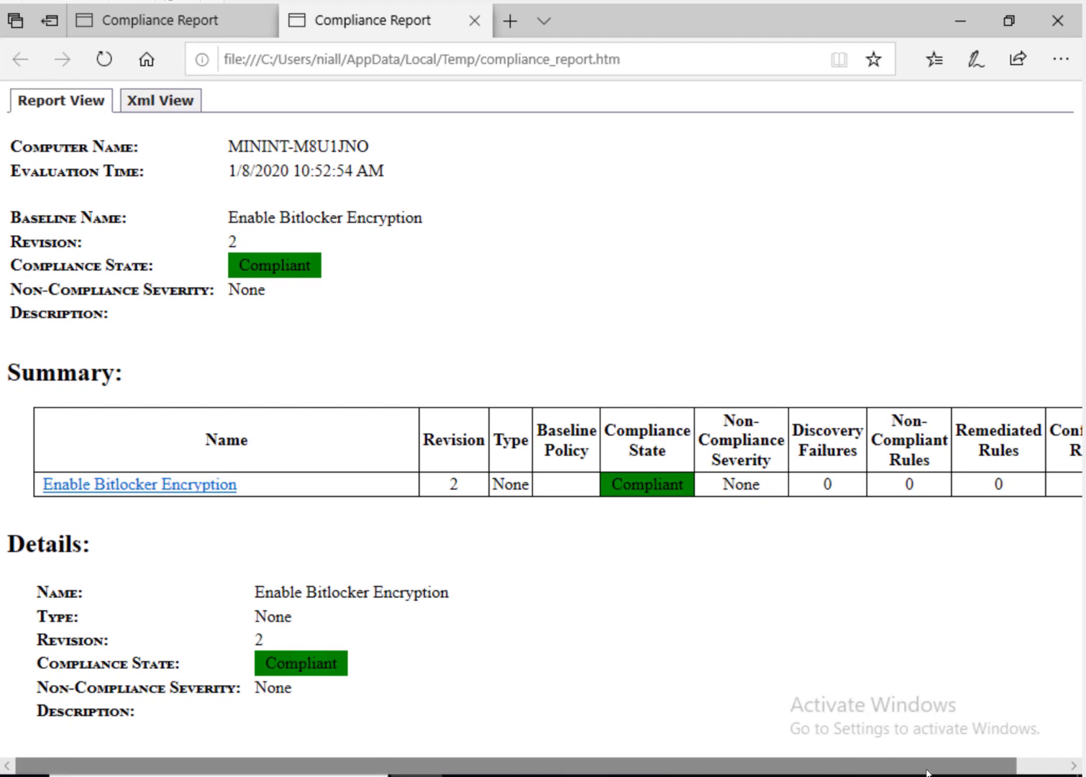
Step: Leave the Edge report and bring the server's Configuration Manager console to the front
{"action": "mouse_move", "coordinate": [927, 771]}
{"action": "left_mouse_down"}
{"action": "mouse_move", "coordinate": [1066, 768]}
{"action": "mouse_move", "coordinate": [935, 775]}
{"action": "left_mouse_up"}
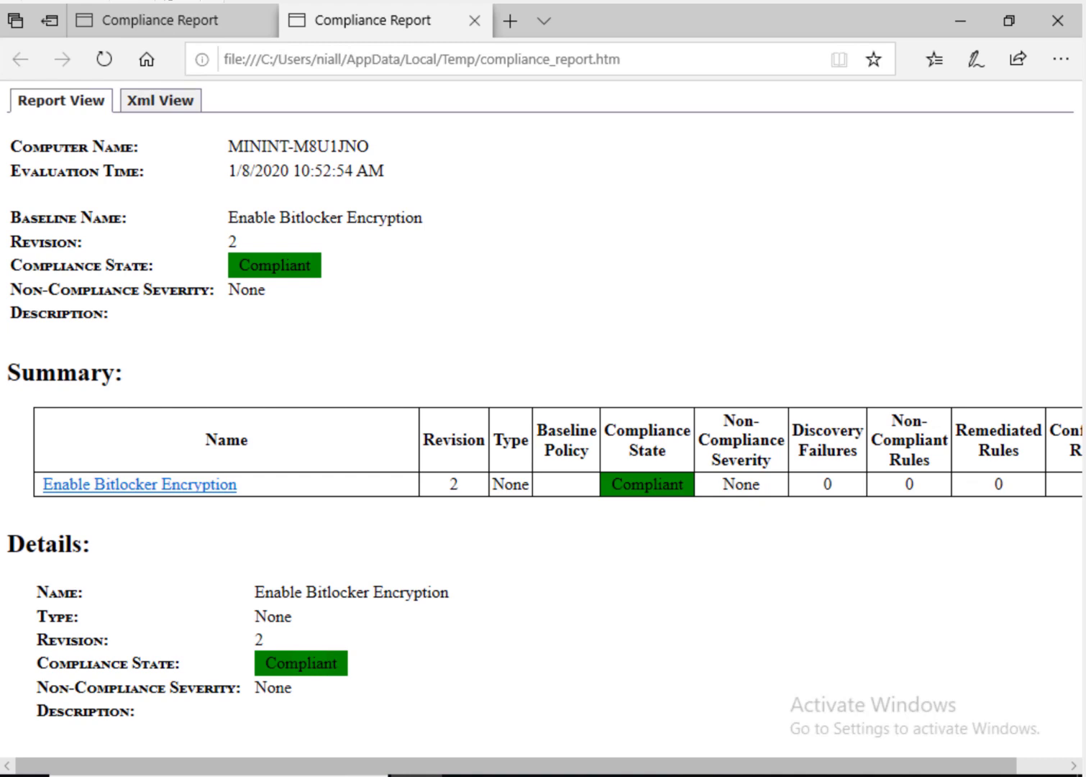
{"action": "mouse_move", "coordinate": [252, 776]}
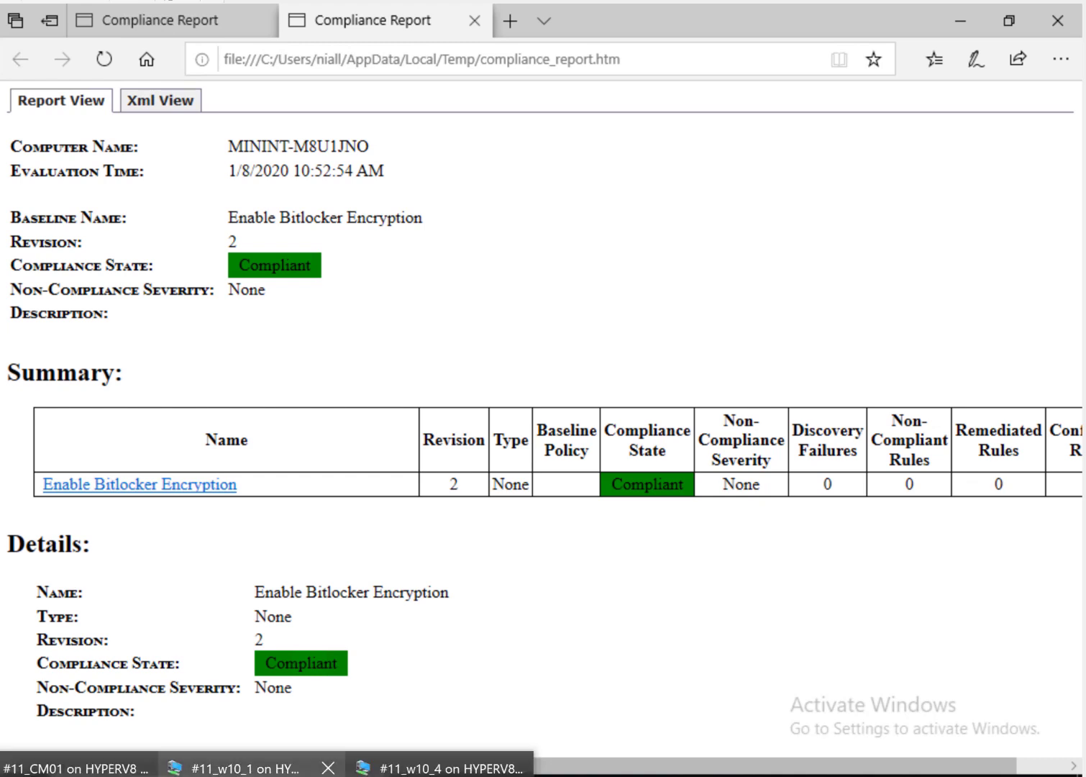
{"action": "left_click", "coordinate": [72, 768]}
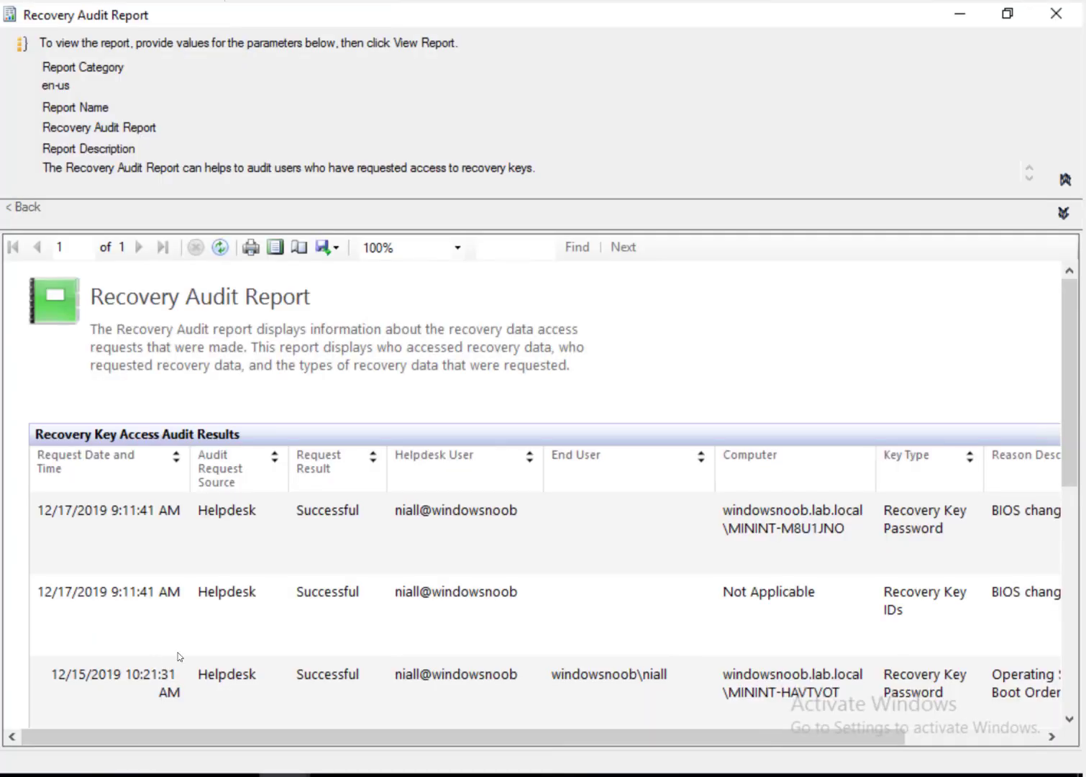
{"action": "left_click", "coordinate": [285, 775]}
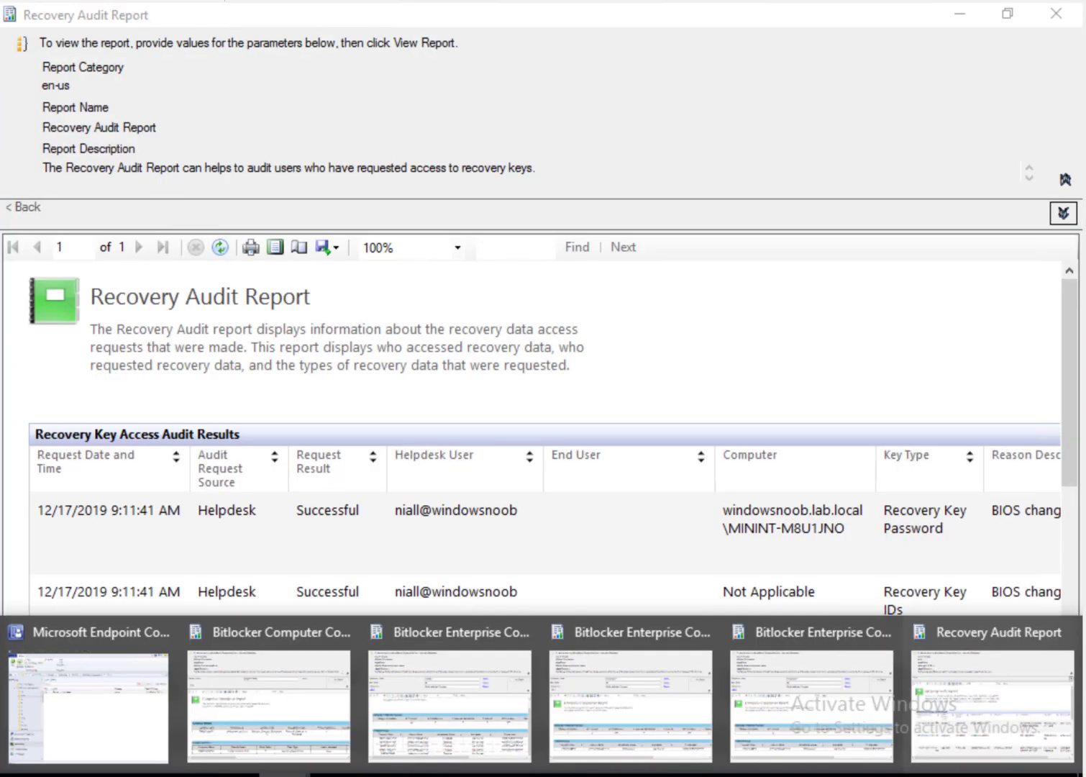
{"action": "left_click", "coordinate": [147, 714]}
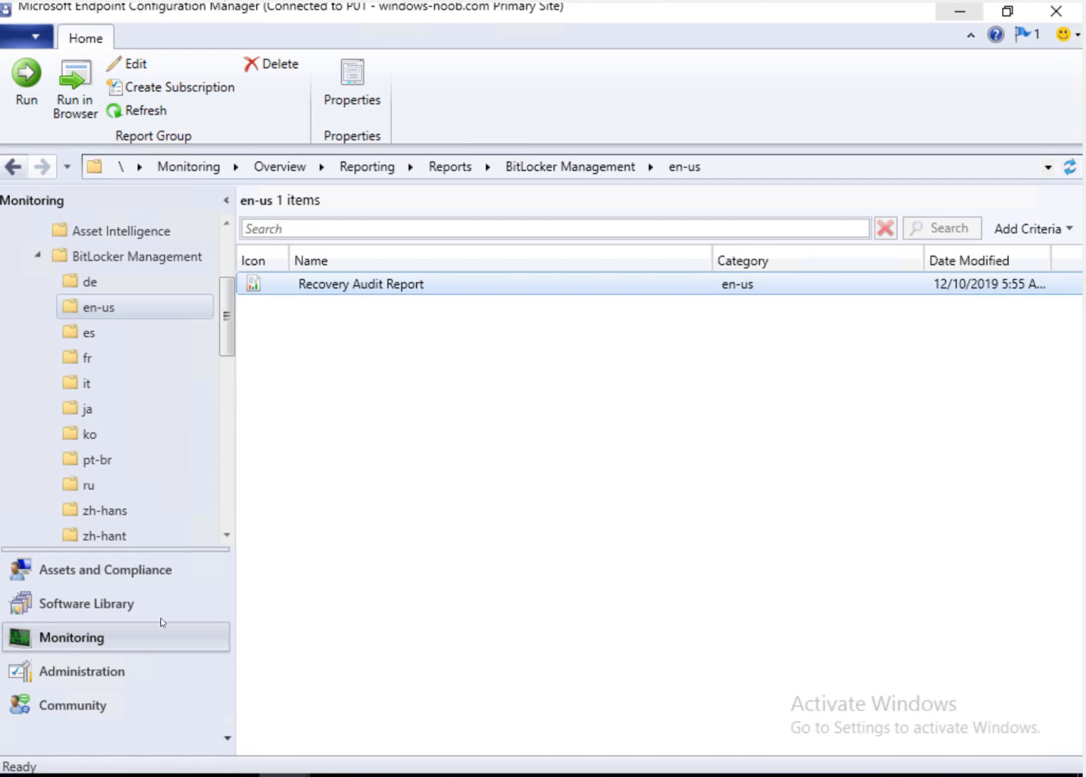
Step: In Assets and Compliance > Compliance Settings, view the Enforce MBAM Encryption configuration item
{"action": "left_click", "coordinate": [145, 572]}
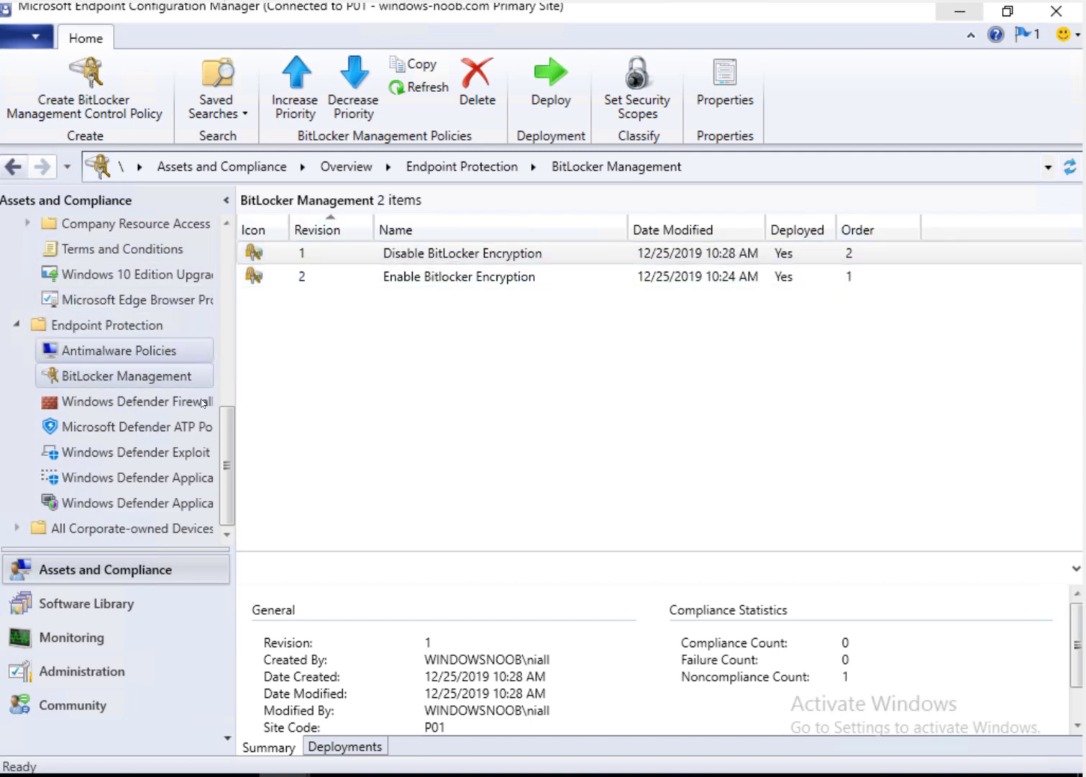
{"action": "left_click_drag", "start_coordinate": [232, 471], "coordinate": [241, 408]}
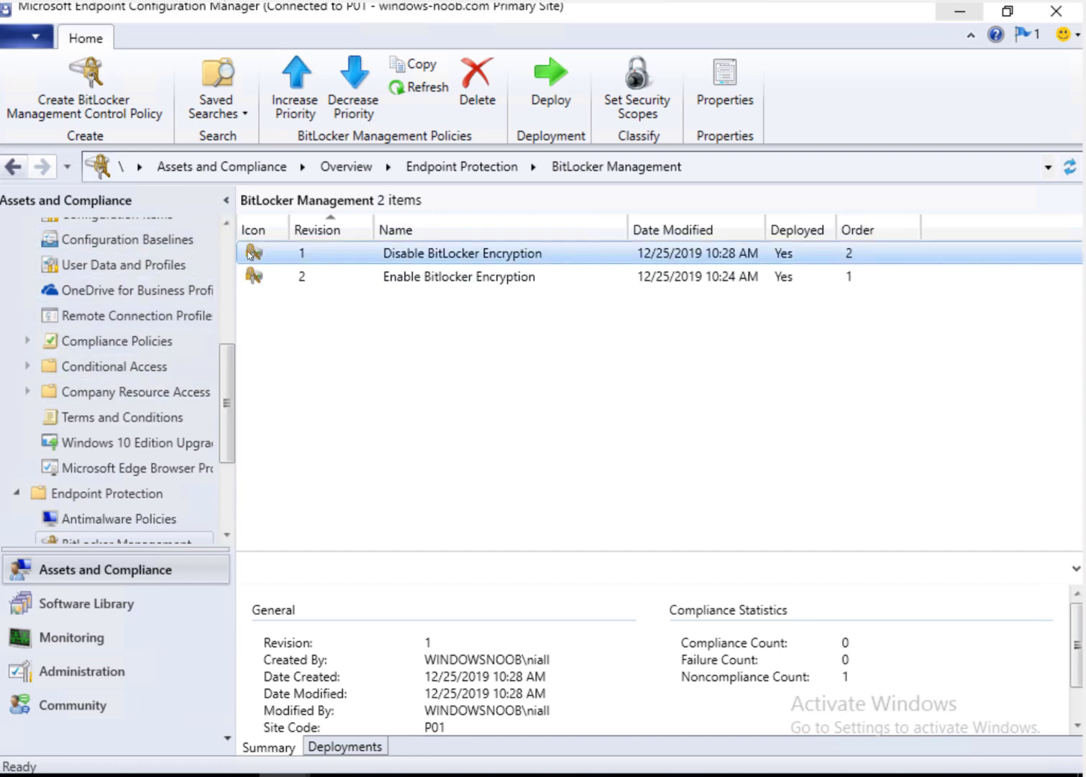
{"action": "left_click", "coordinate": [231, 226]}
{"action": "scroll", "coordinate": [215, 234], "scroll_direction": "up", "scroll_amount": 1}
{"action": "left_click", "coordinate": [144, 282]}
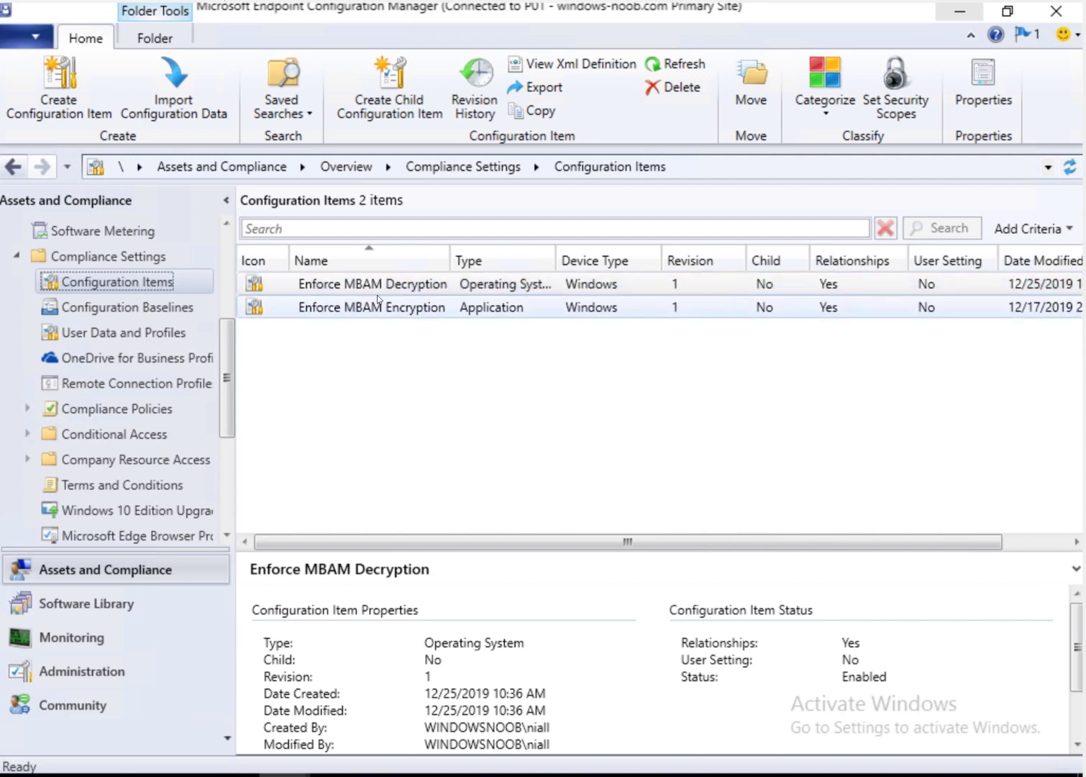
{"action": "left_click", "coordinate": [410, 309]}
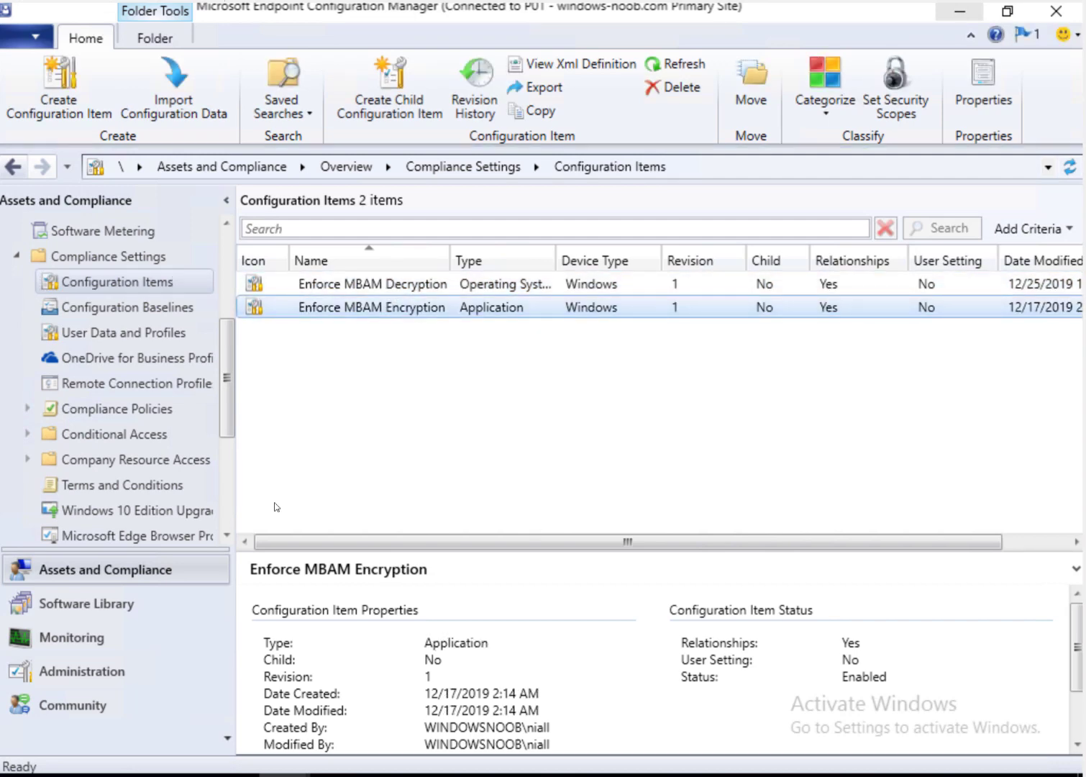
Step: Show Enforce MBAM Encryption's baseline deployment: 100.0% compliant, action Remediate
{"action": "left_click", "coordinate": [161, 313]}
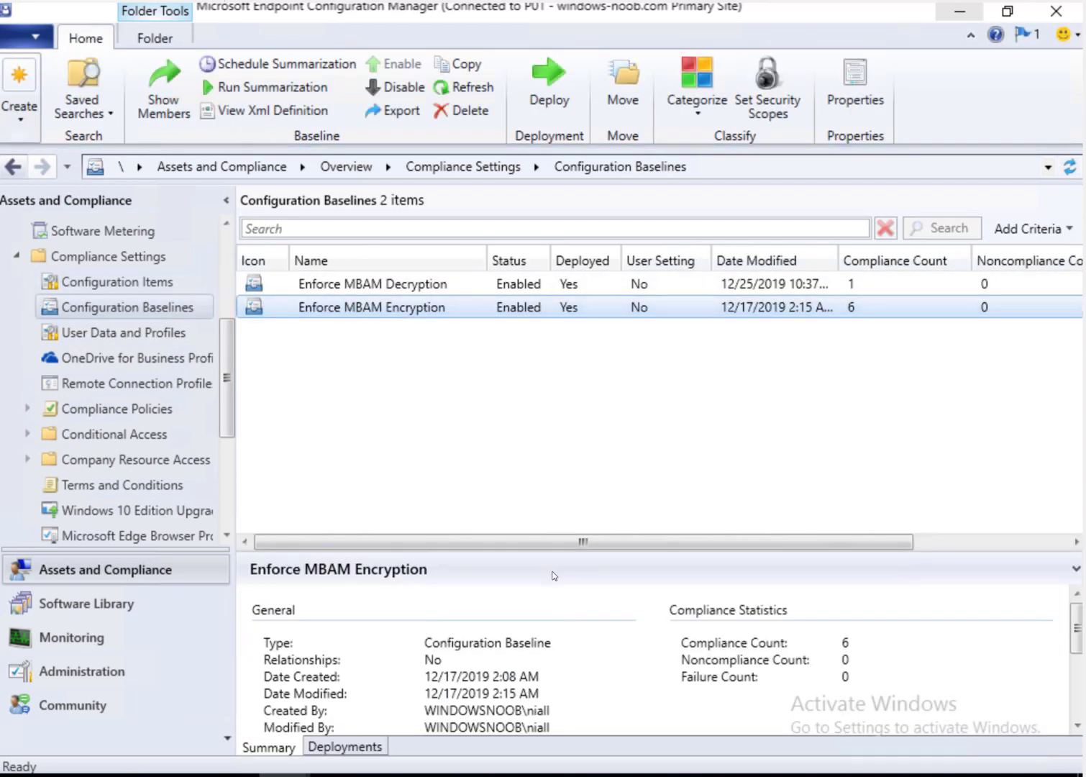
{"action": "left_click_drag", "start_coordinate": [550, 550], "coordinate": [559, 474]}
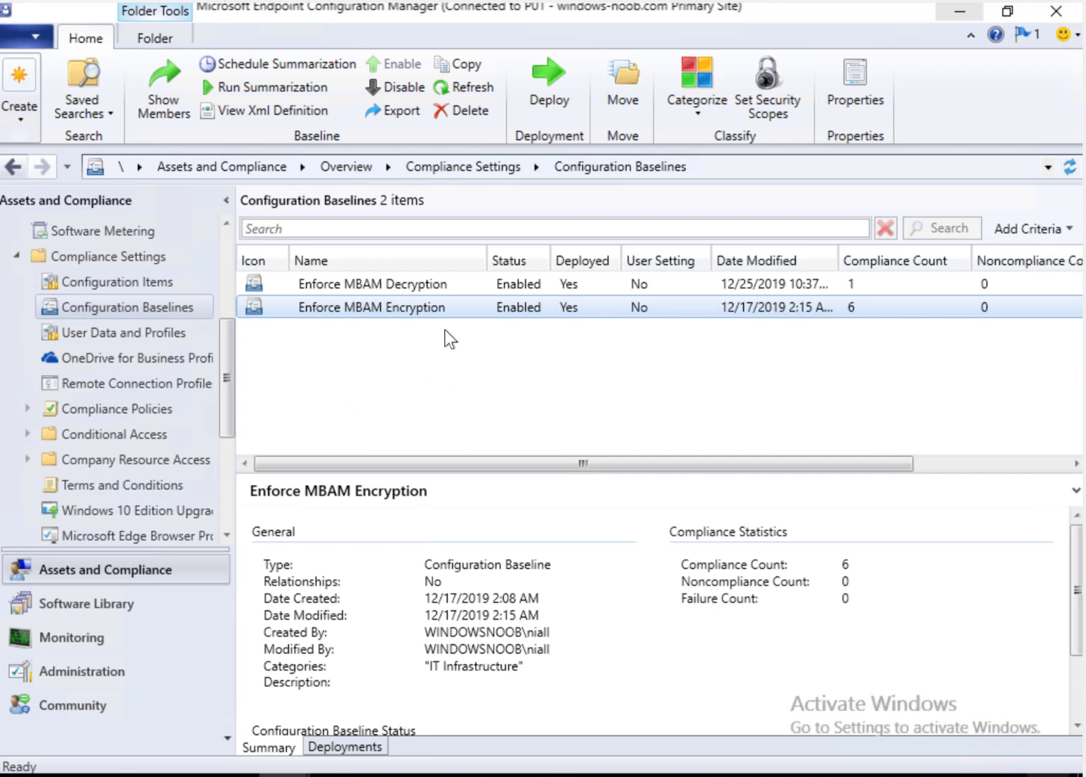
{"action": "left_click", "coordinate": [329, 746]}
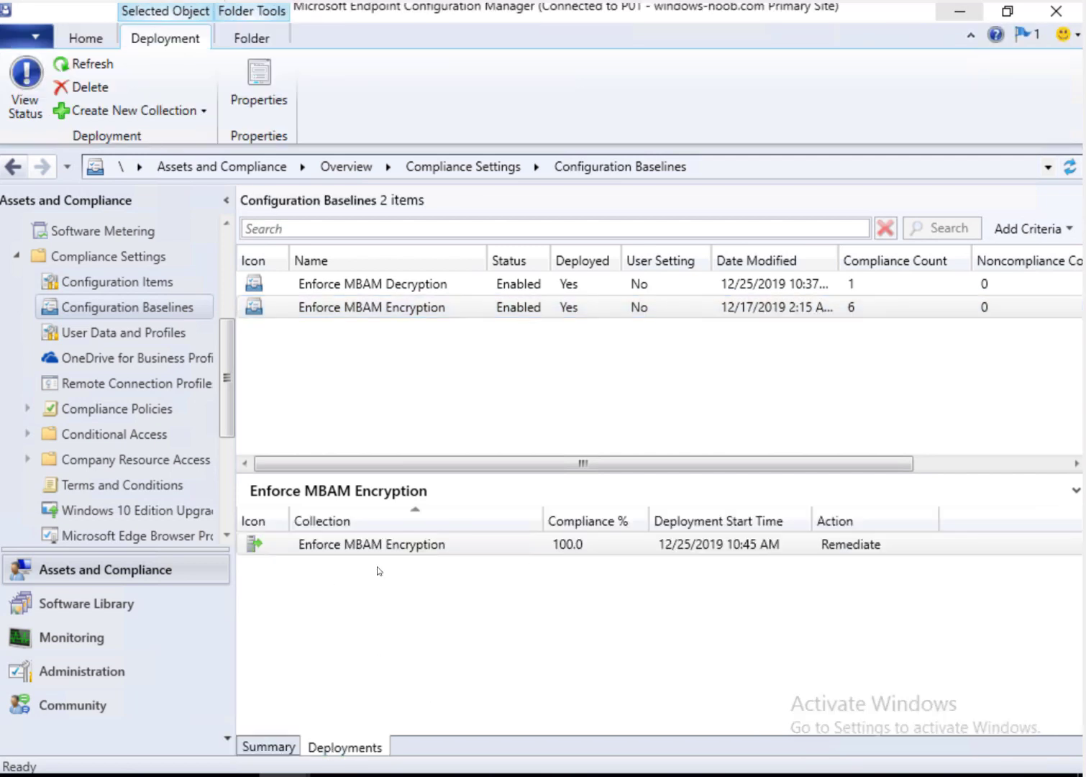
{"action": "left_click", "coordinate": [403, 546]}
Step: Start a Compliant collection from Enforce MBAM Encryption with a 7-minute full update schedule
{"action": "right_click", "coordinate": [356, 544]}
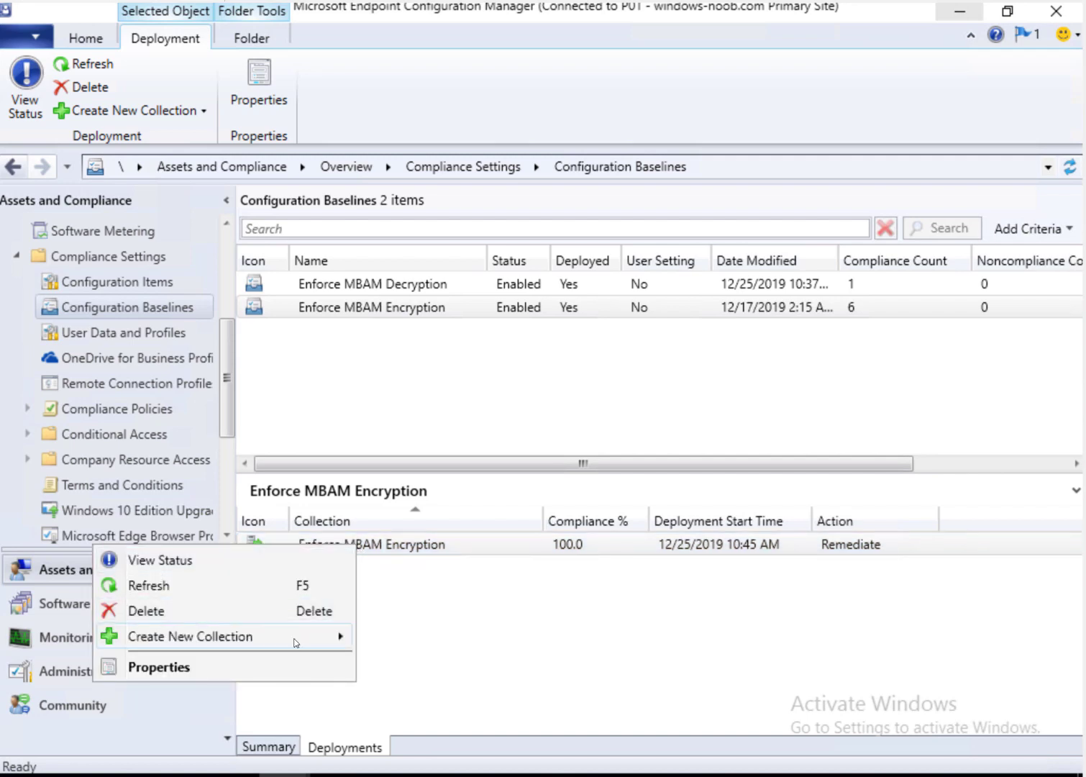
{"action": "mouse_move", "coordinate": [293, 643]}
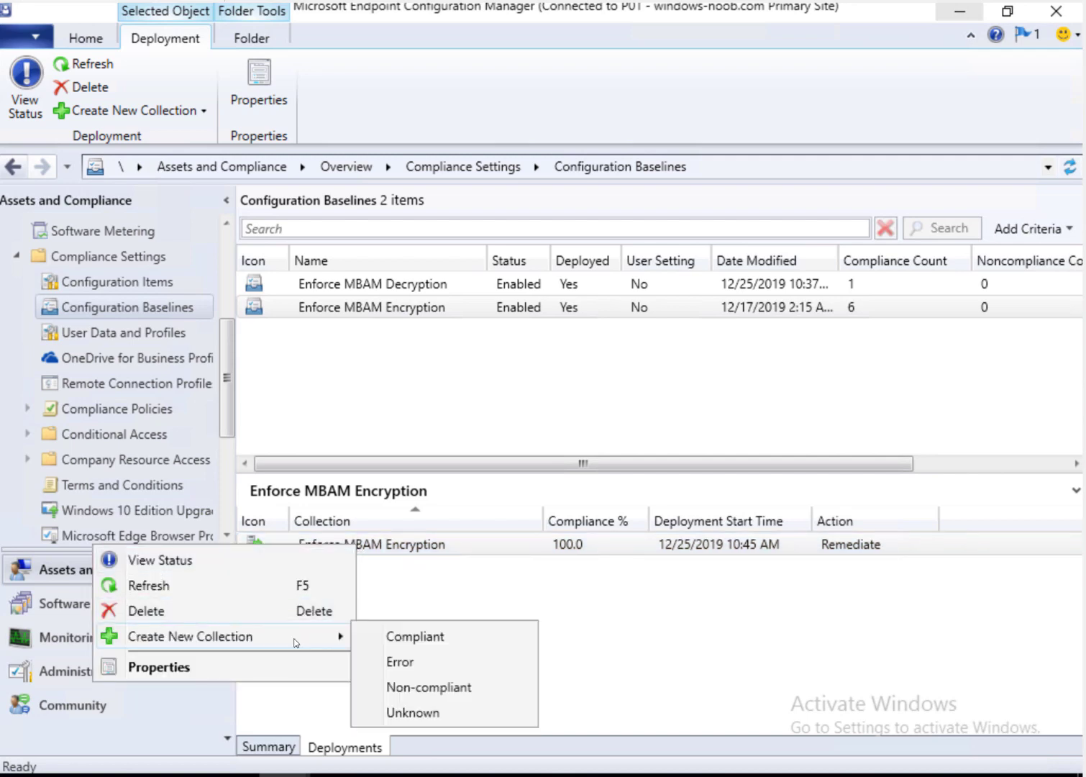
{"action": "left_click", "coordinate": [401, 638]}
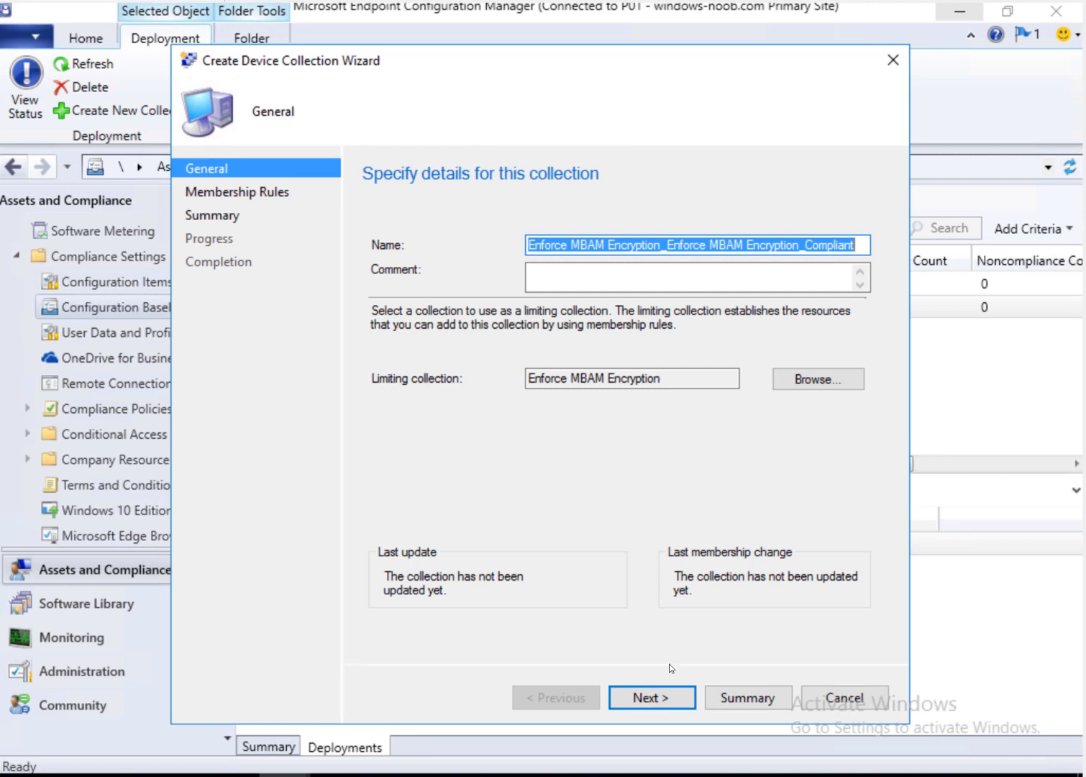
{"action": "left_click", "coordinate": [666, 702]}
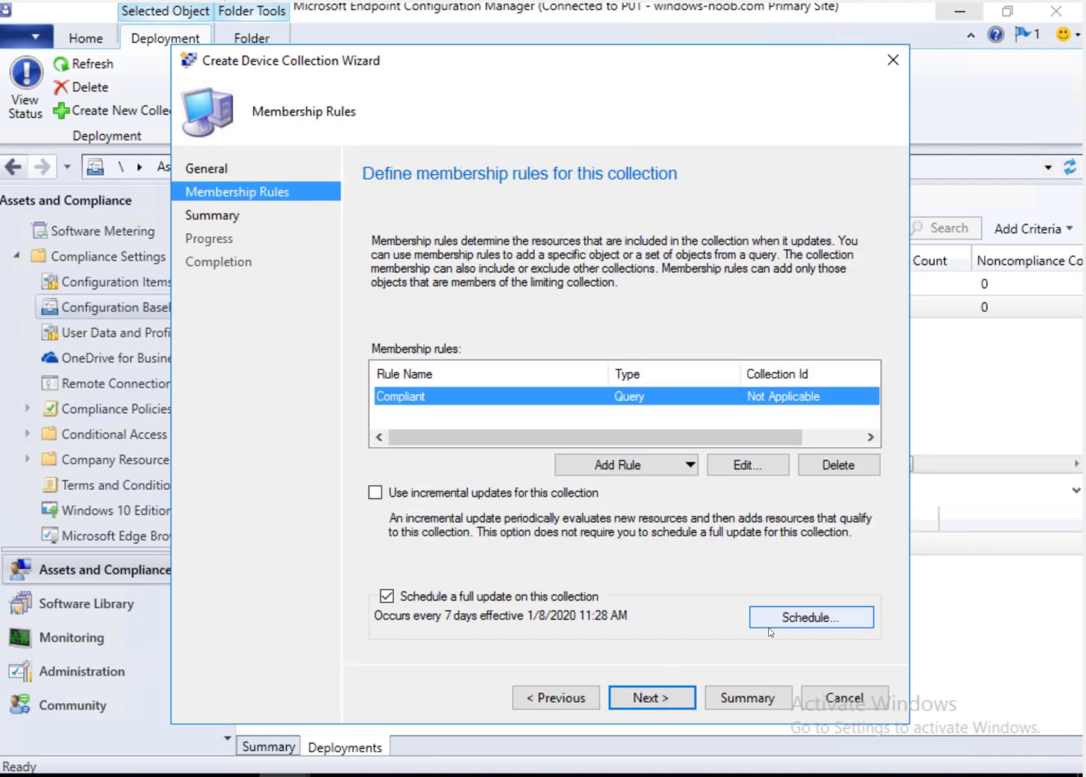
{"action": "left_click", "coordinate": [840, 623]}
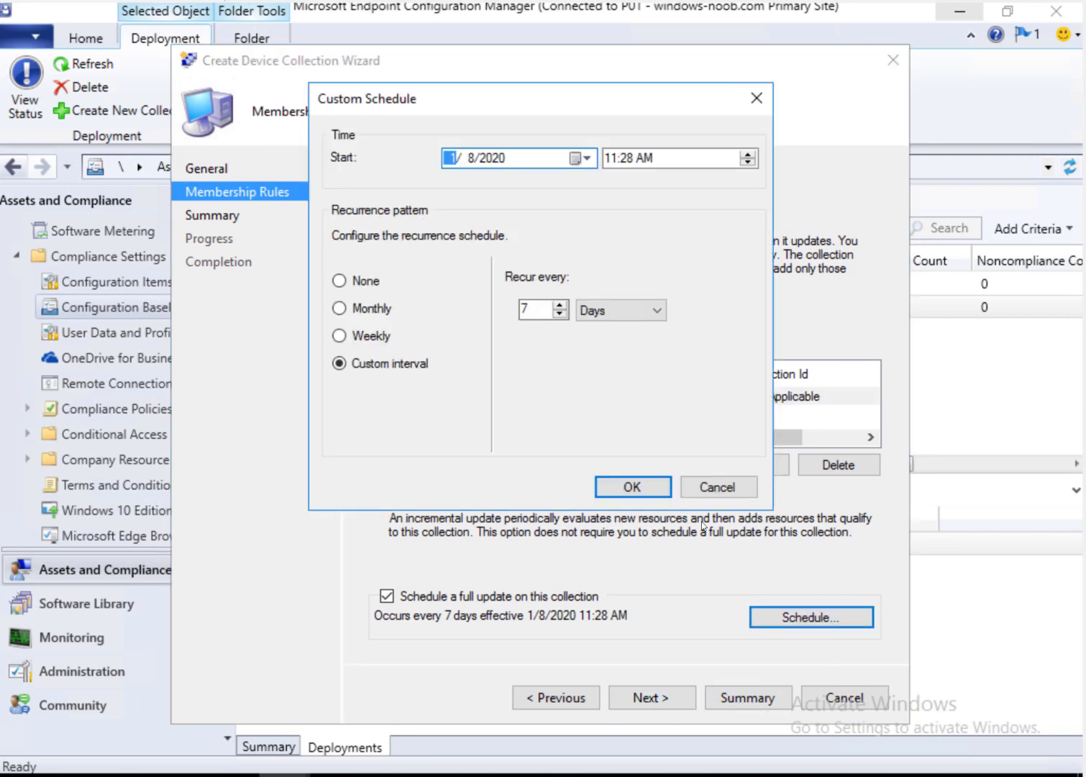
{"action": "left_click", "coordinate": [592, 311]}
{"action": "left_click", "coordinate": [598, 329]}
{"action": "left_click", "coordinate": [630, 486]}
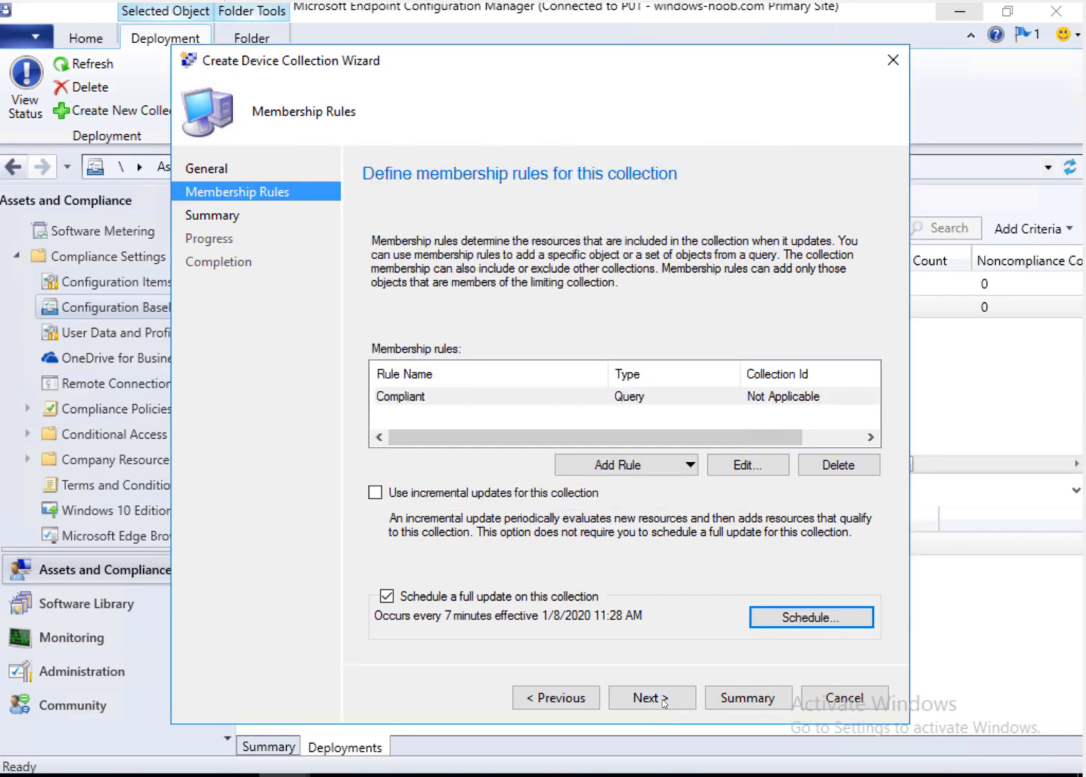
Step: Finish the collection wizard and reselect the Enforce MBAM Encryption deployment
{"action": "left_click", "coordinate": [666, 697]}
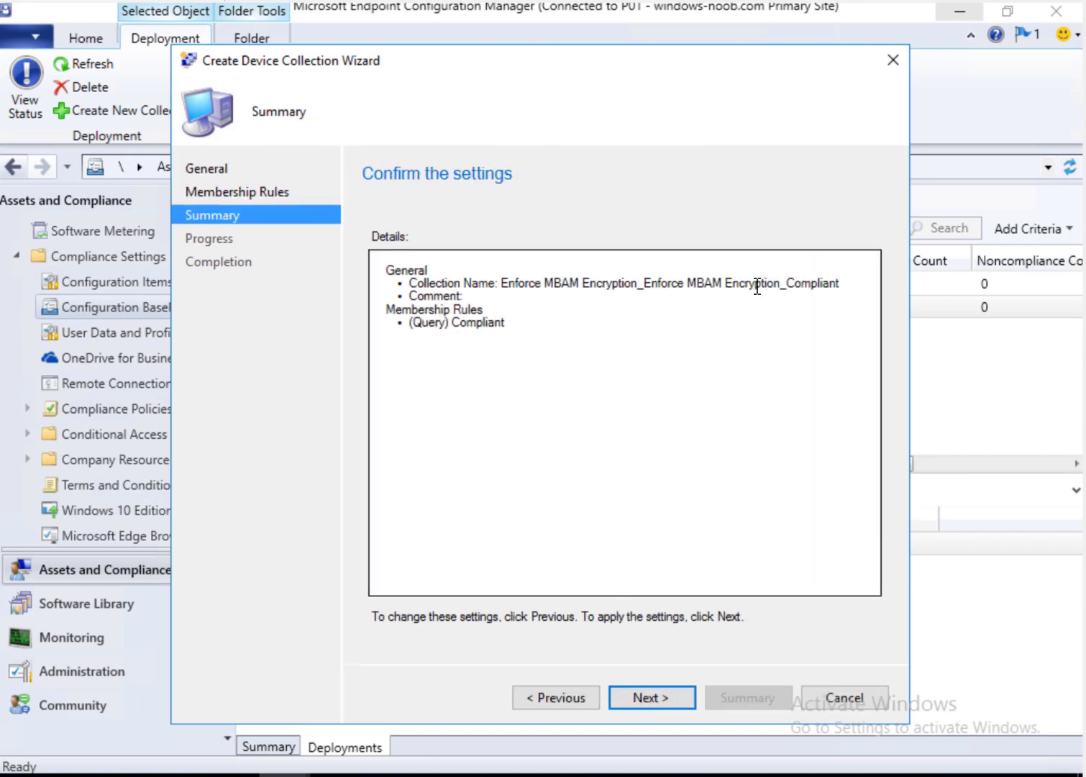
{"action": "left_click", "coordinate": [666, 705]}
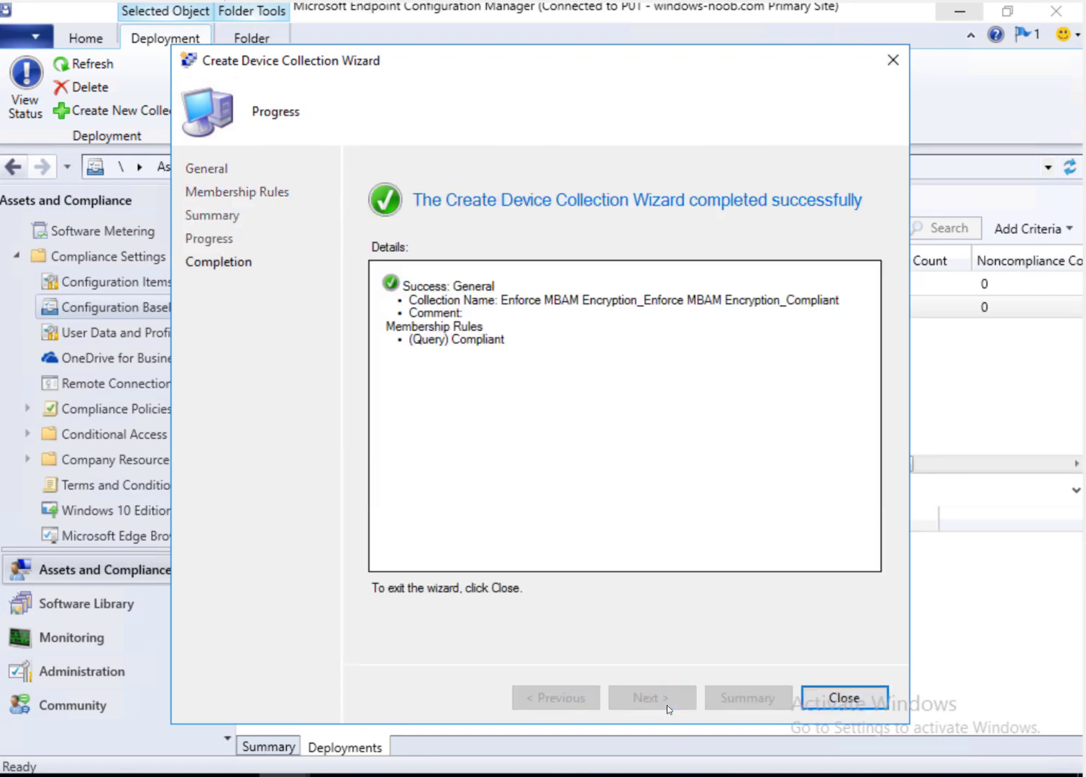
{"action": "left_click", "coordinate": [844, 705]}
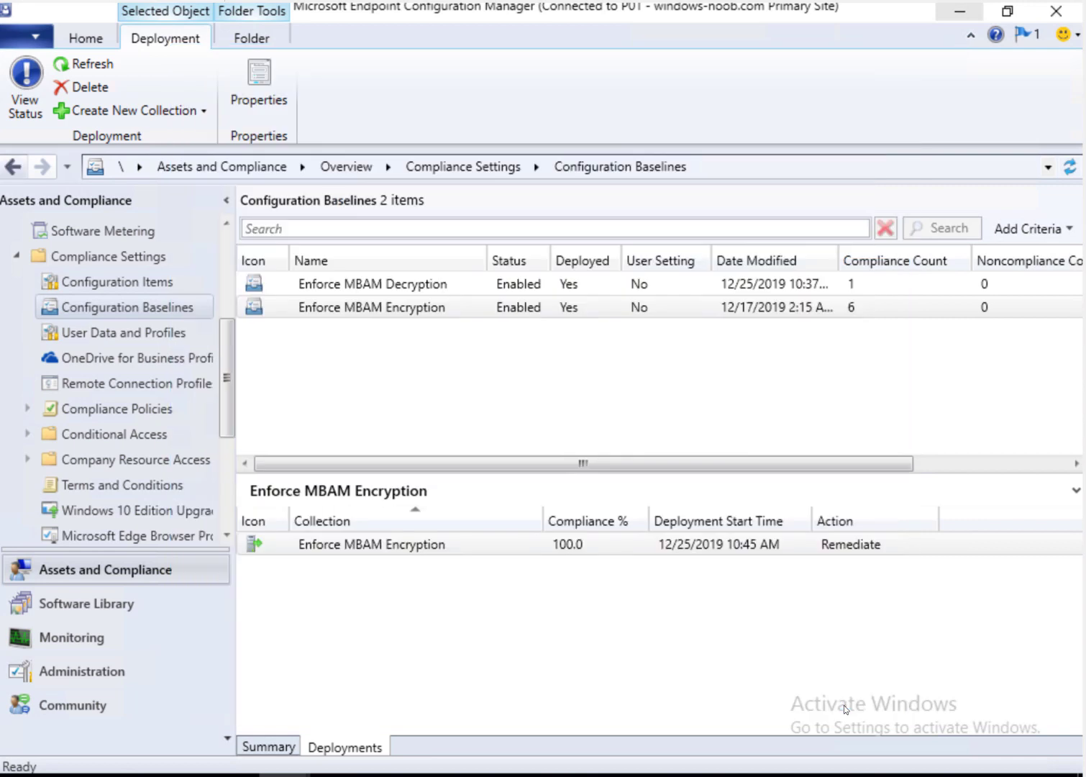
{"action": "left_click", "coordinate": [392, 556]}
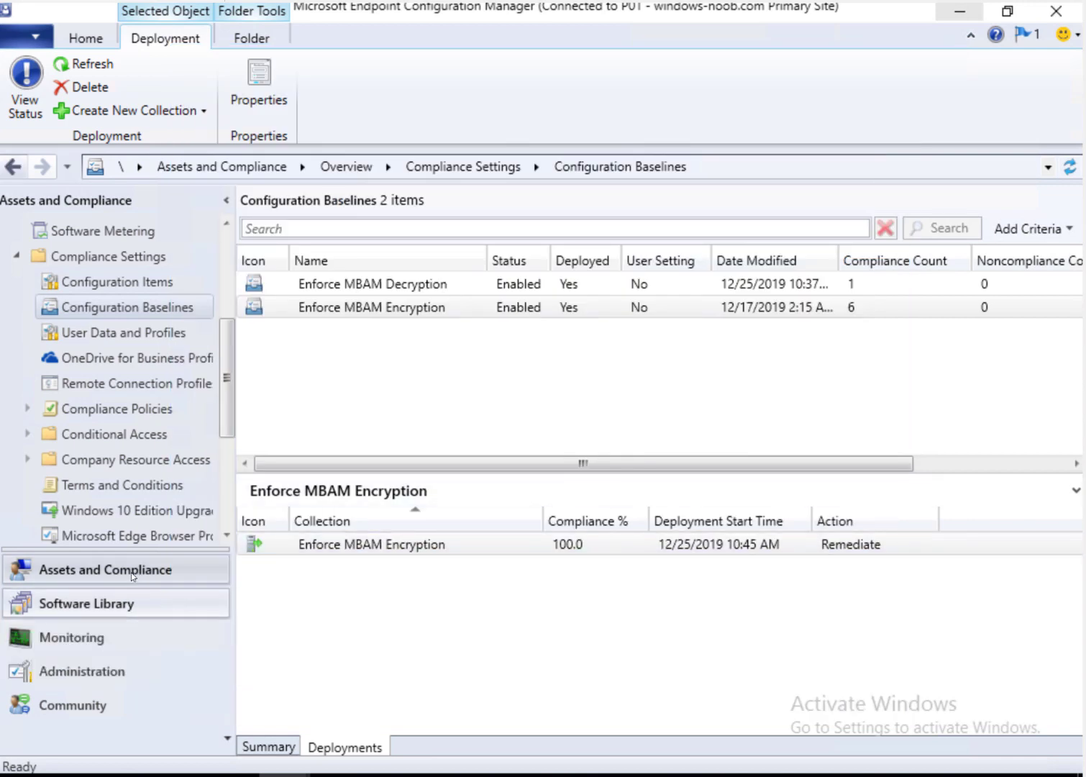
{"action": "left_click_drag", "start_coordinate": [230, 382], "coordinate": [242, 289]}
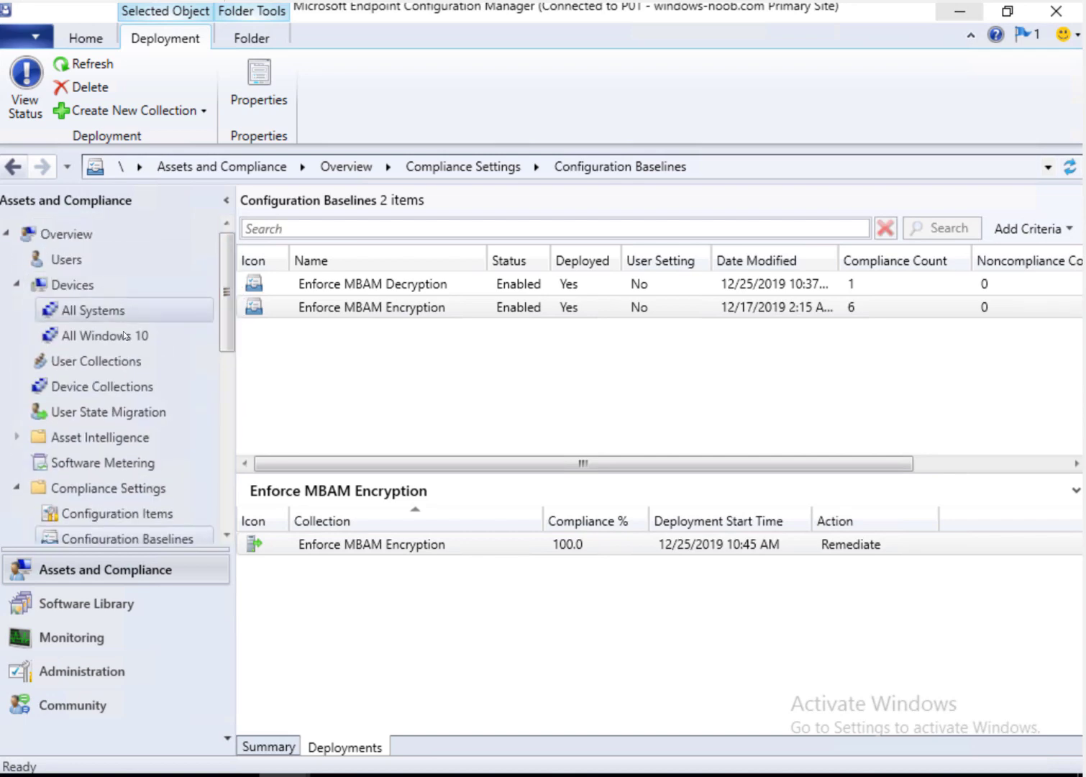
Step: List all 10 device collections and compare the new compliant collection with Enable BitLocker Encryption
{"action": "left_click", "coordinate": [126, 392]}
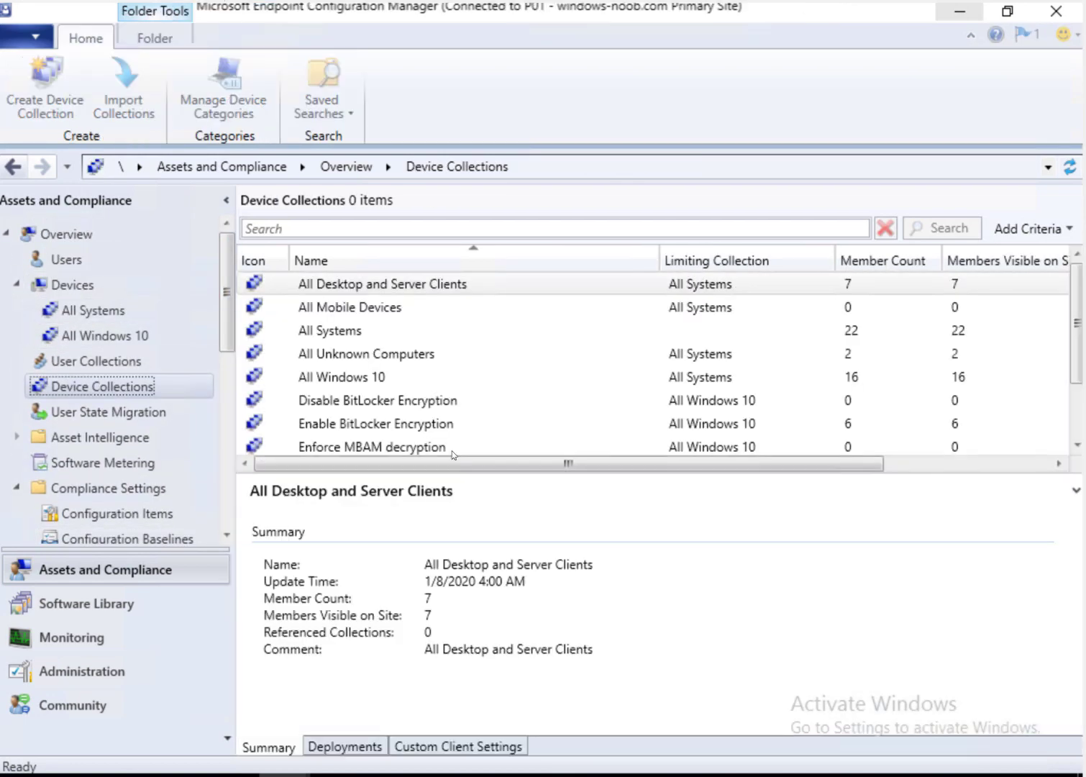
{"action": "left_click_drag", "start_coordinate": [563, 475], "coordinate": [572, 623]}
{"action": "left_click", "coordinate": [466, 496]}
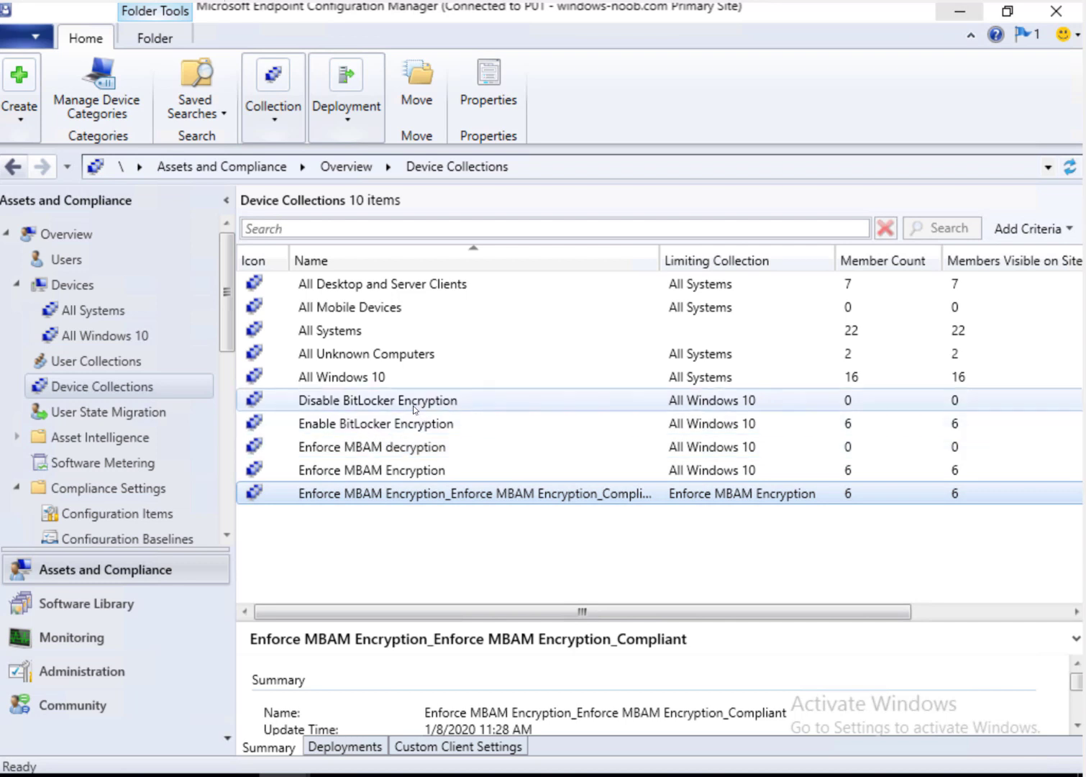
{"action": "left_click", "coordinate": [379, 425]}
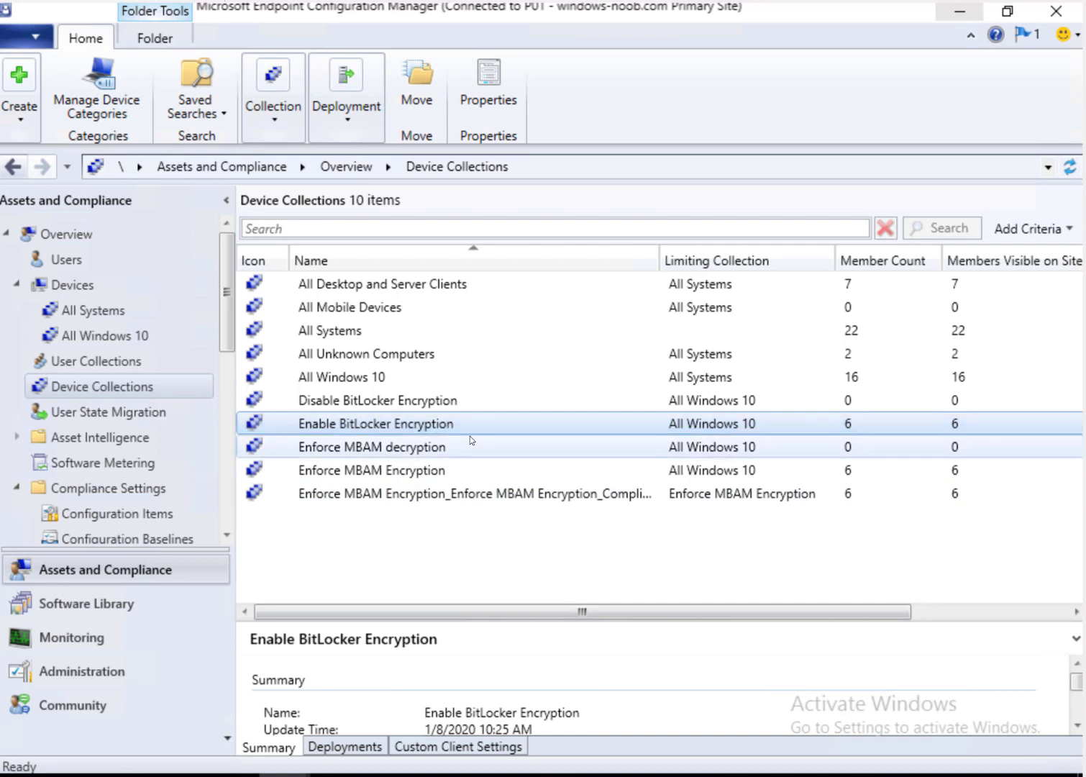
{"action": "left_click", "coordinate": [332, 495]}
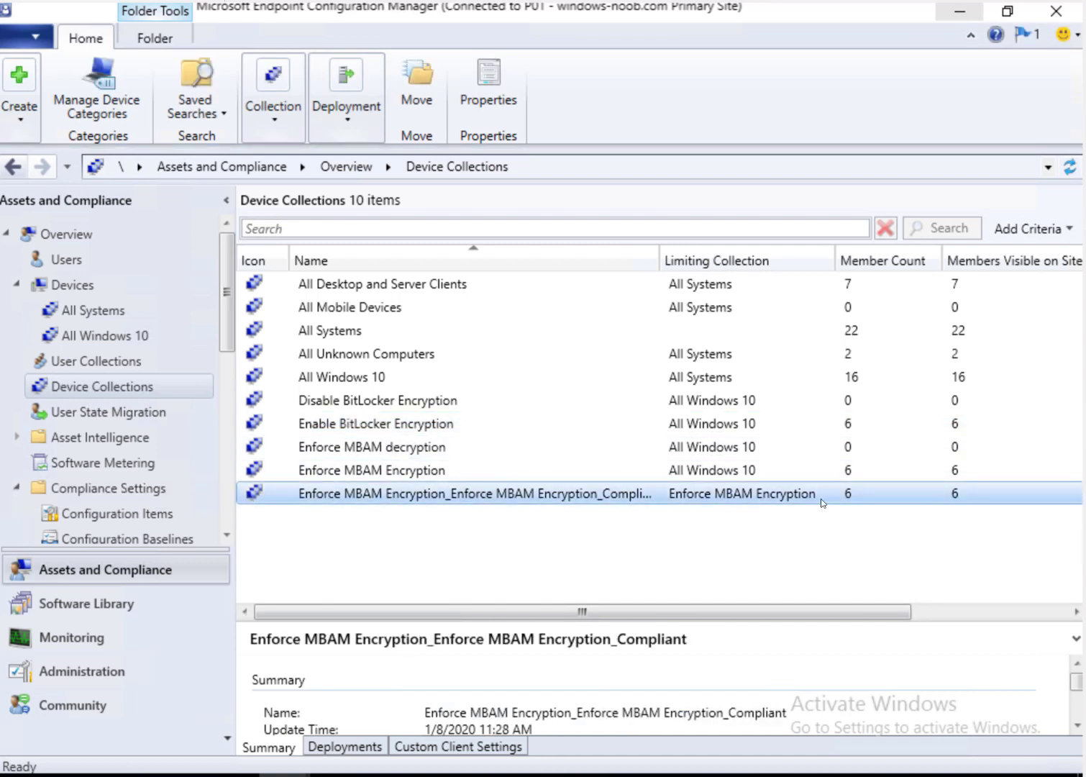
{"action": "left_click", "coordinate": [360, 427]}
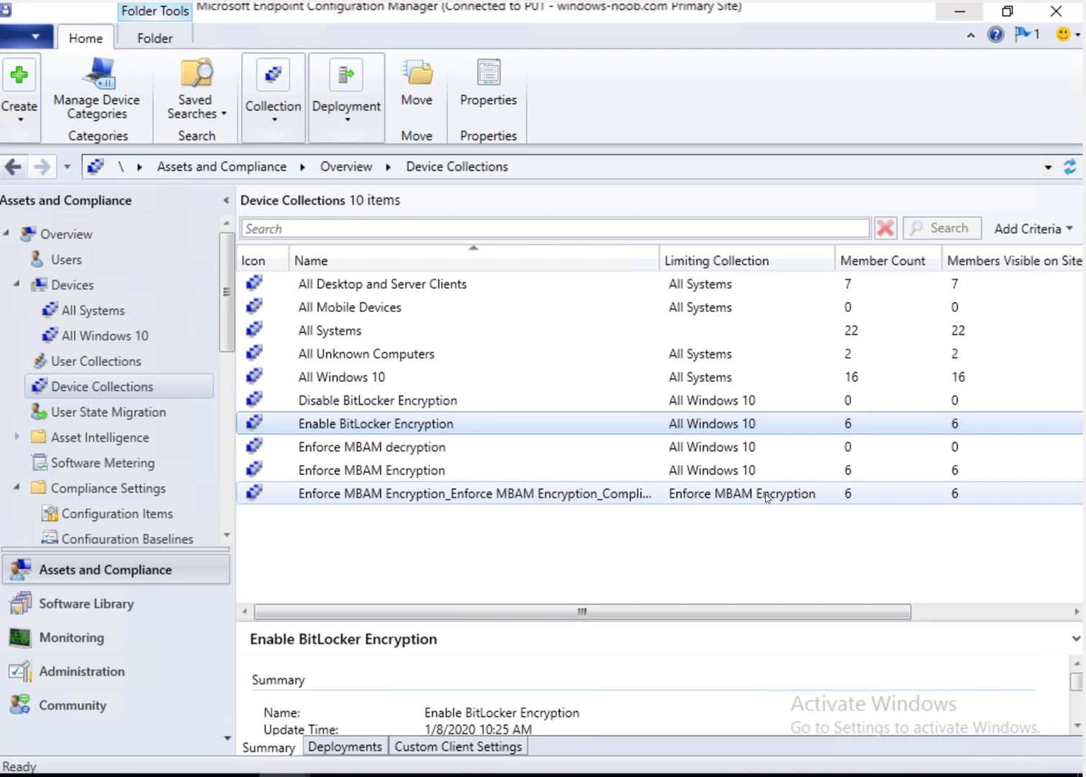
{"action": "key", "text": "Up"}
{"action": "key", "text": "Up"}
{"action": "key", "text": "Up"}
{"action": "key", "text": "Up"}
{"action": "key", "text": "Down"}
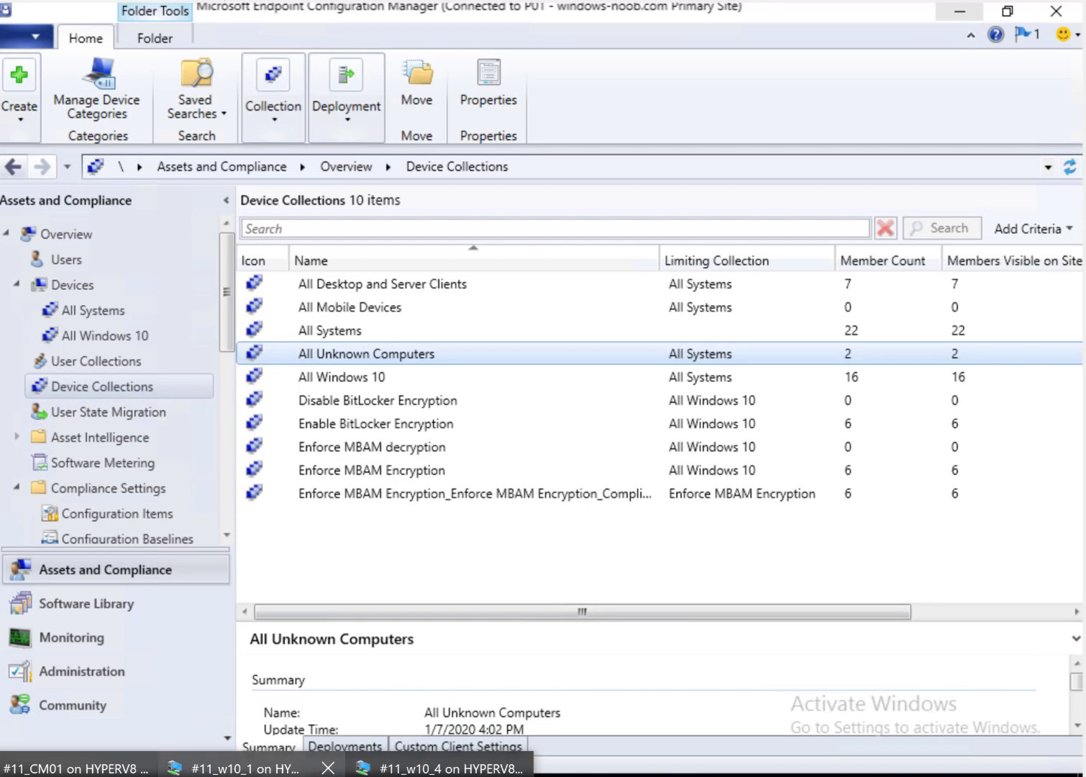
Step: On the w10_1 VM, open C:\Windows\CCM\Logs\StateMessage.log in CMTrace
{"action": "left_click", "coordinate": [251, 768]}
{"action": "left_click", "coordinate": [519, 776]}
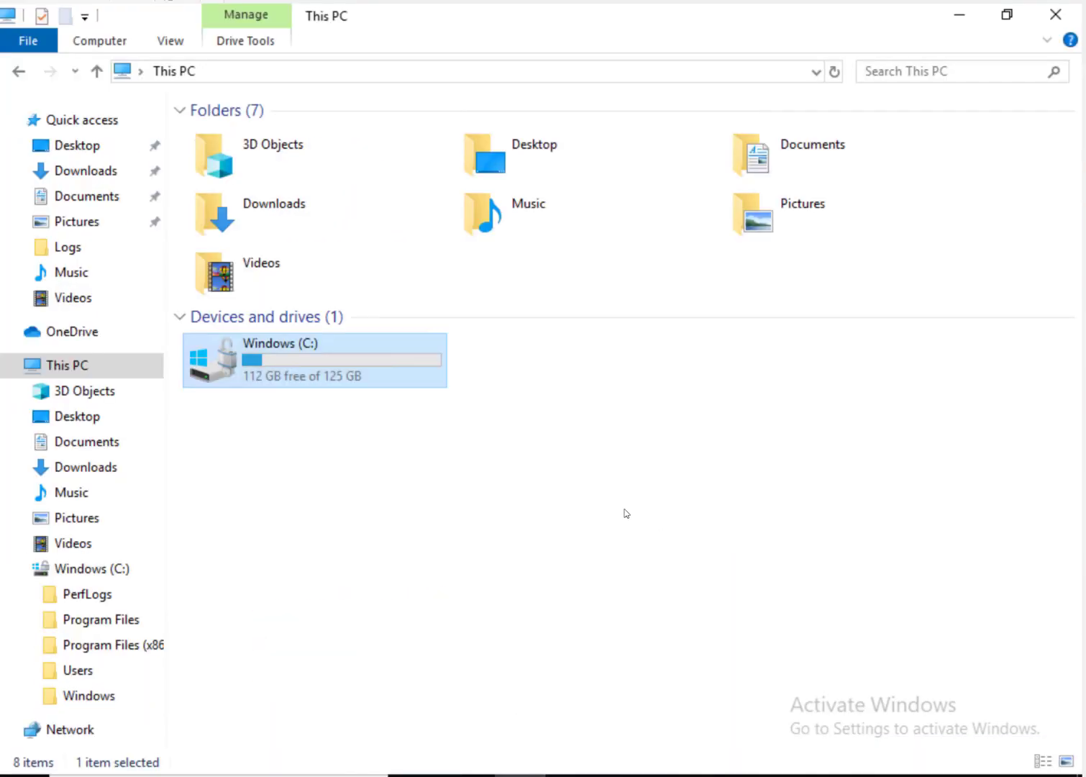
{"action": "double_click", "coordinate": [327, 383]}
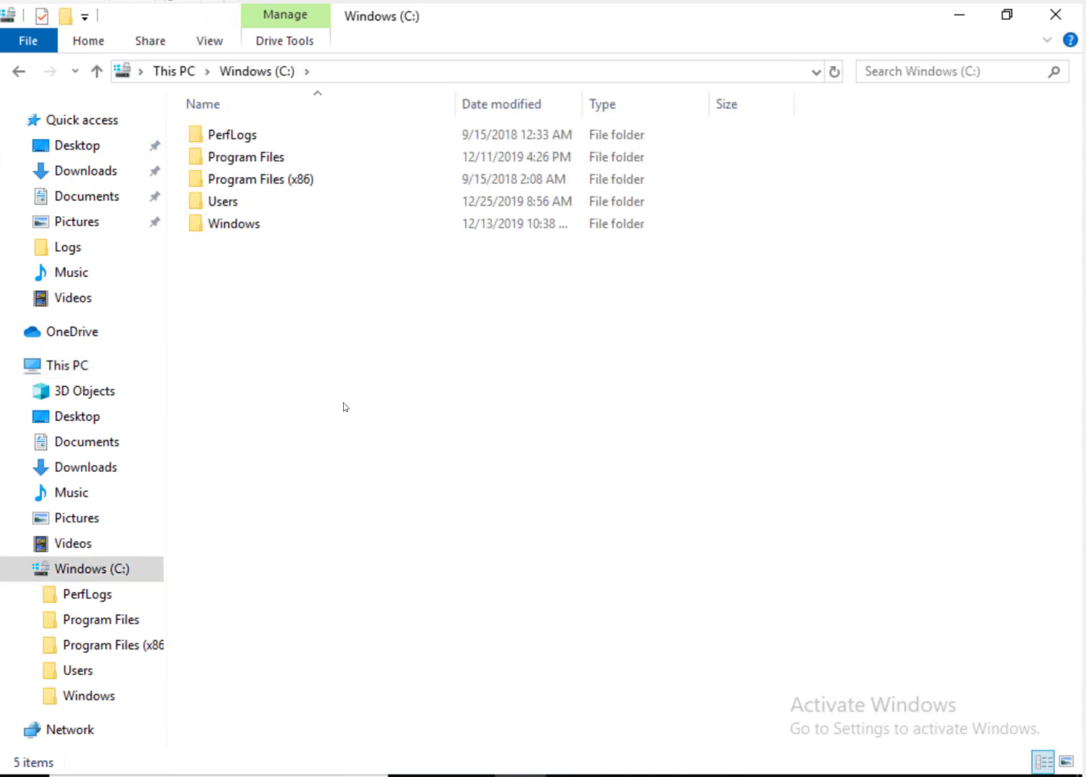
{"action": "double_click", "coordinate": [252, 228]}
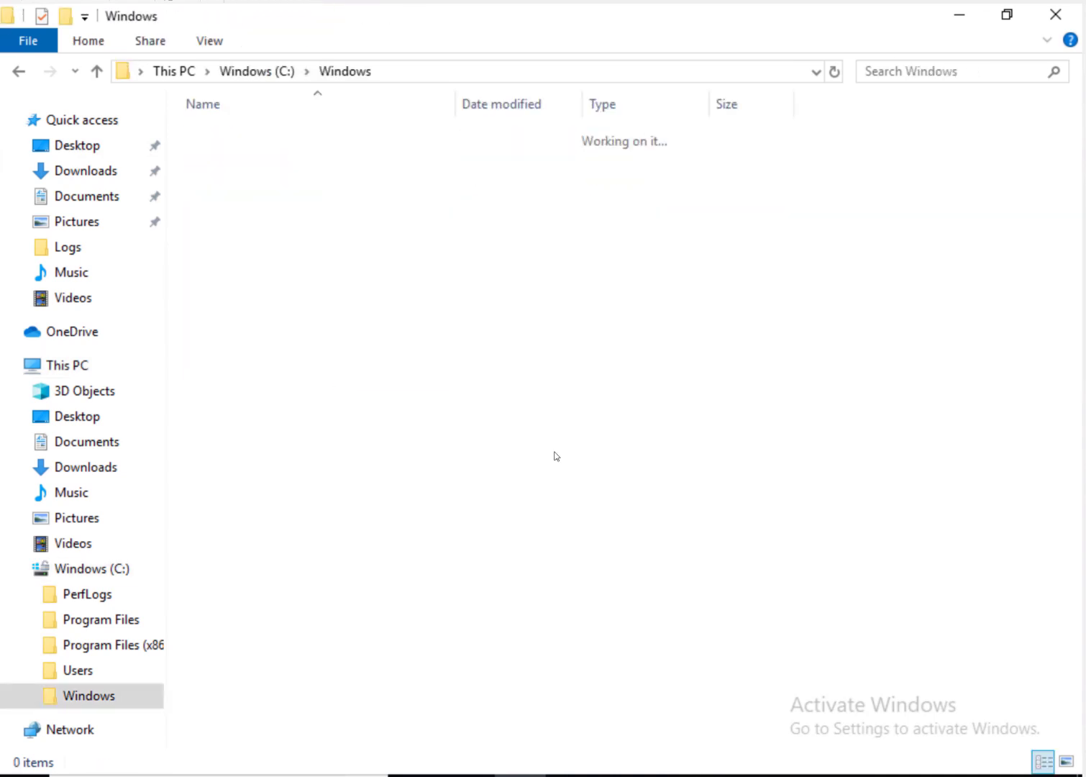
{"action": "double_click", "coordinate": [262, 336]}
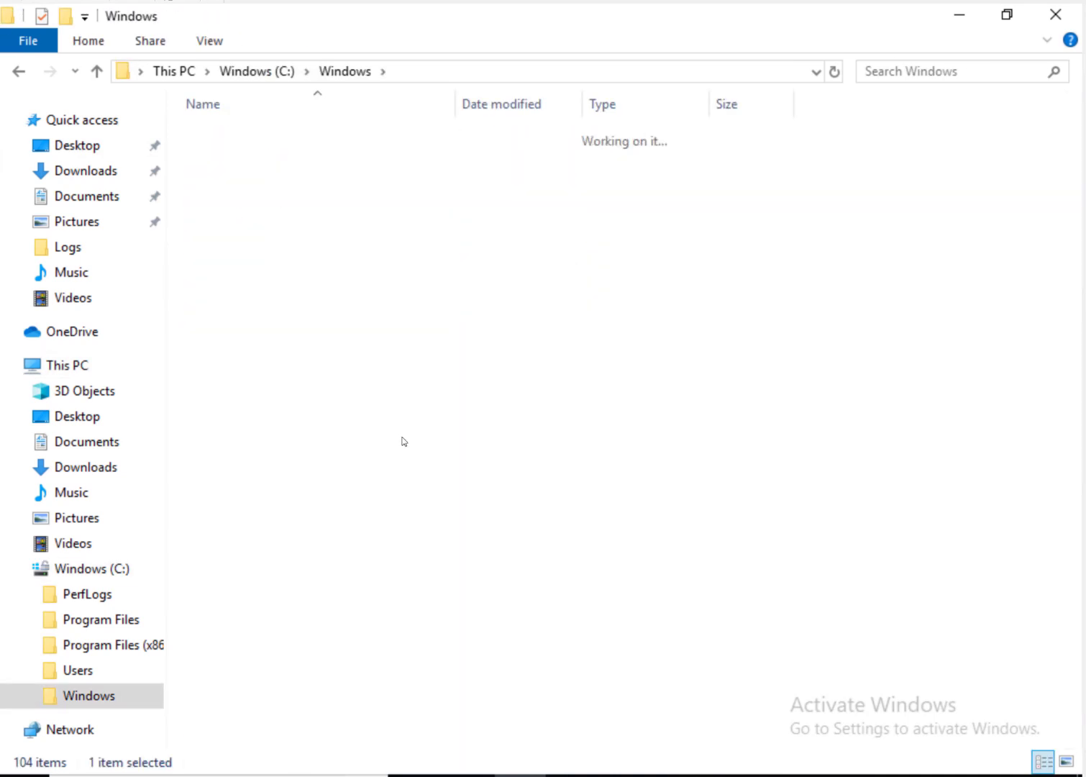
{"action": "double_click", "coordinate": [221, 268]}
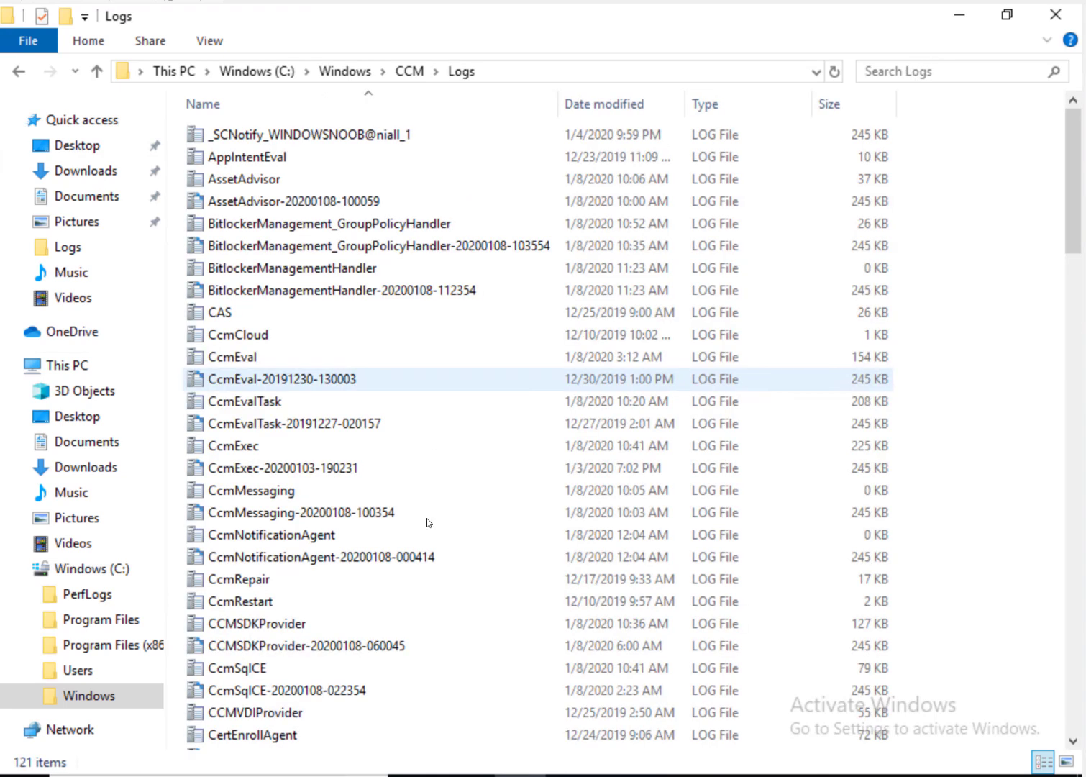
{"action": "left_click", "coordinate": [335, 579]}
{"action": "key", "text": "s"}
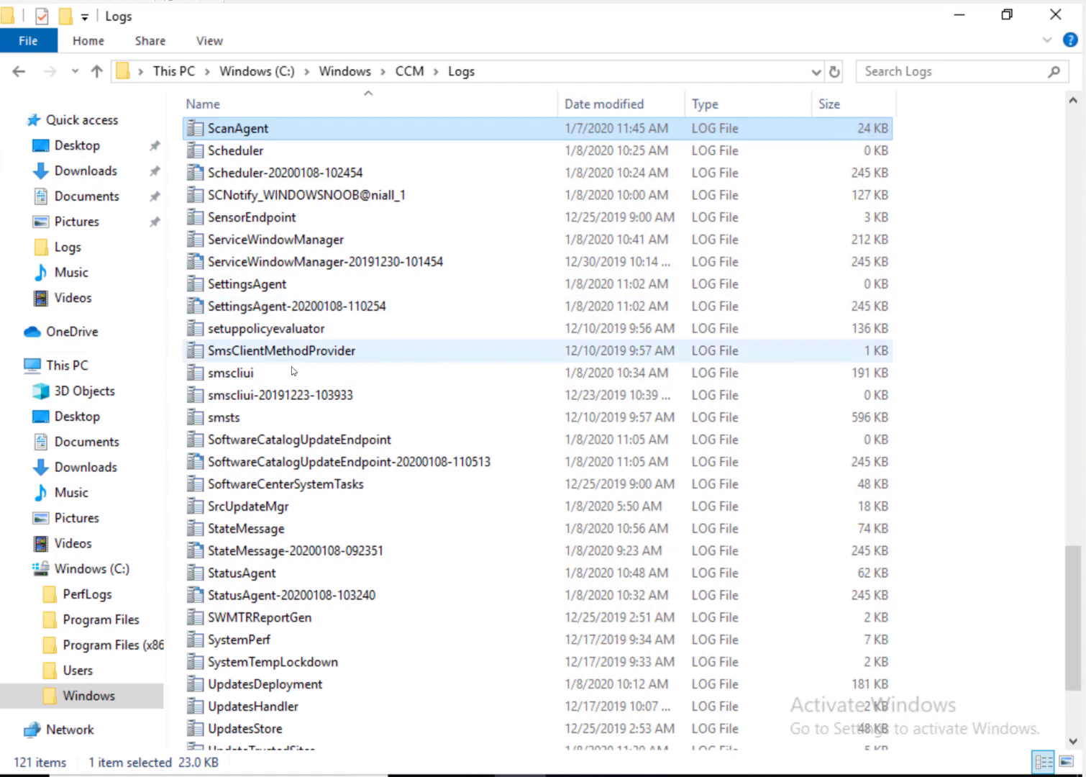
{"action": "left_click", "coordinate": [296, 529]}
{"action": "double_click", "coordinate": [328, 528]}
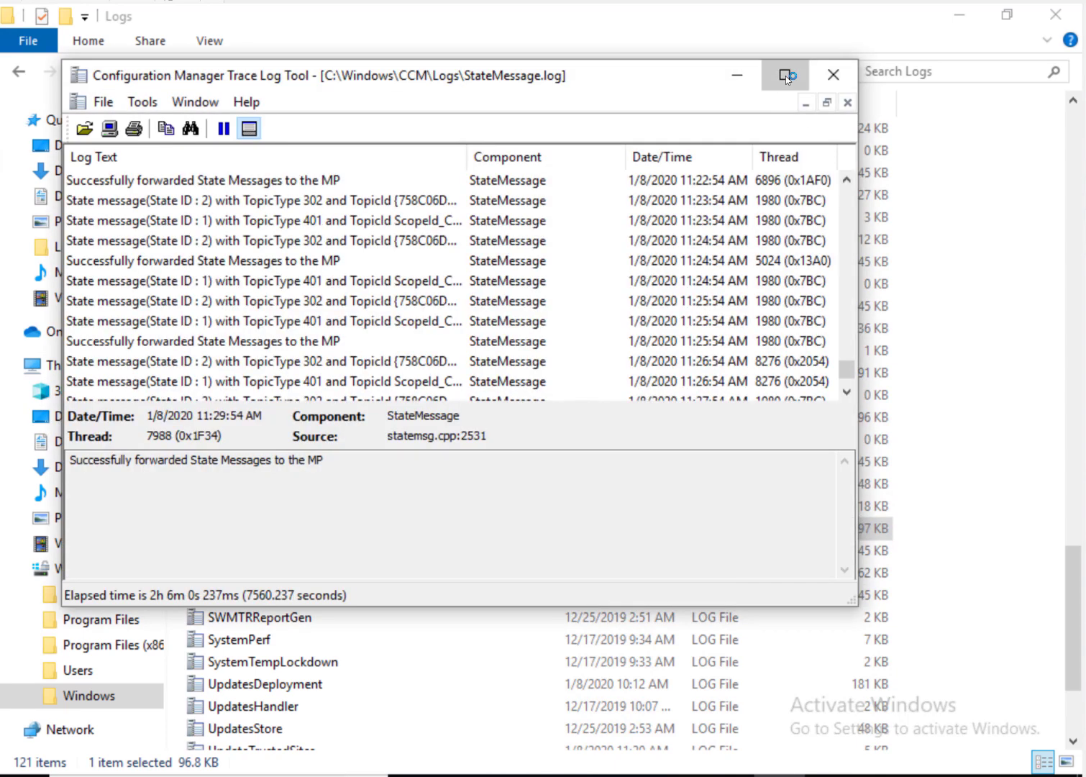
Step: Maximize CMTrace, widen Log Text, and select the ConfigurationPolicy GUID in a TopicType 401 entry
{"action": "left_click", "coordinate": [786, 75]}
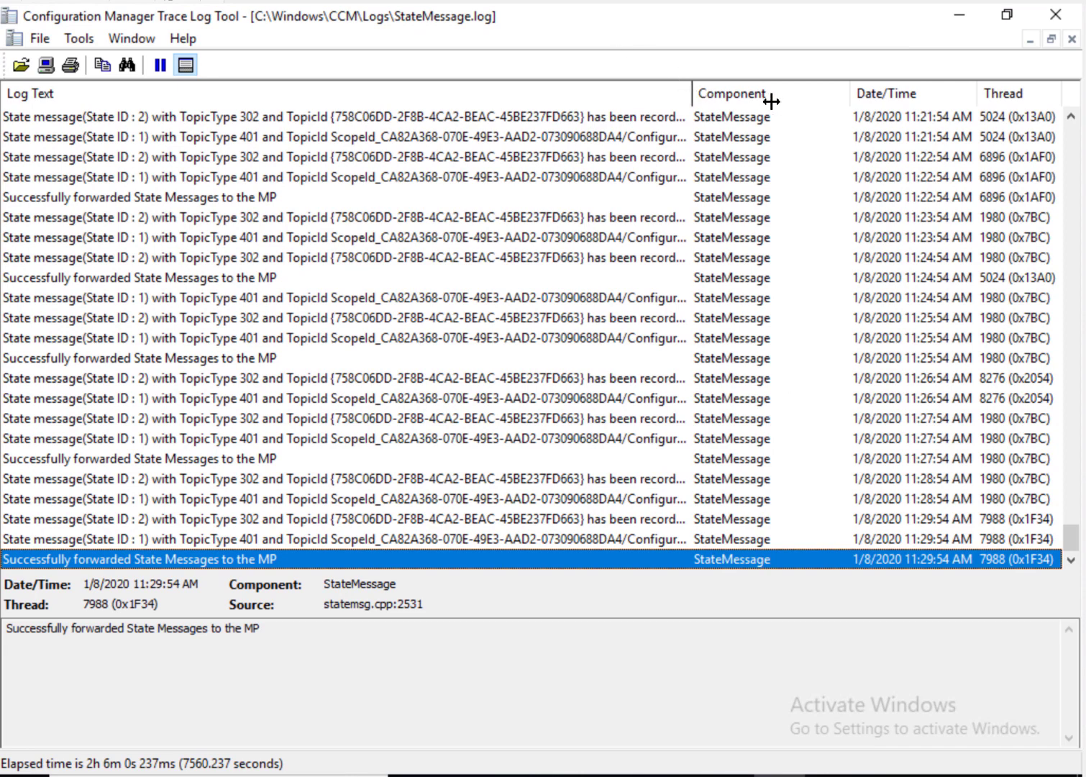
{"action": "left_click_drag", "start_coordinate": [771, 102], "coordinate": [799, 100]}
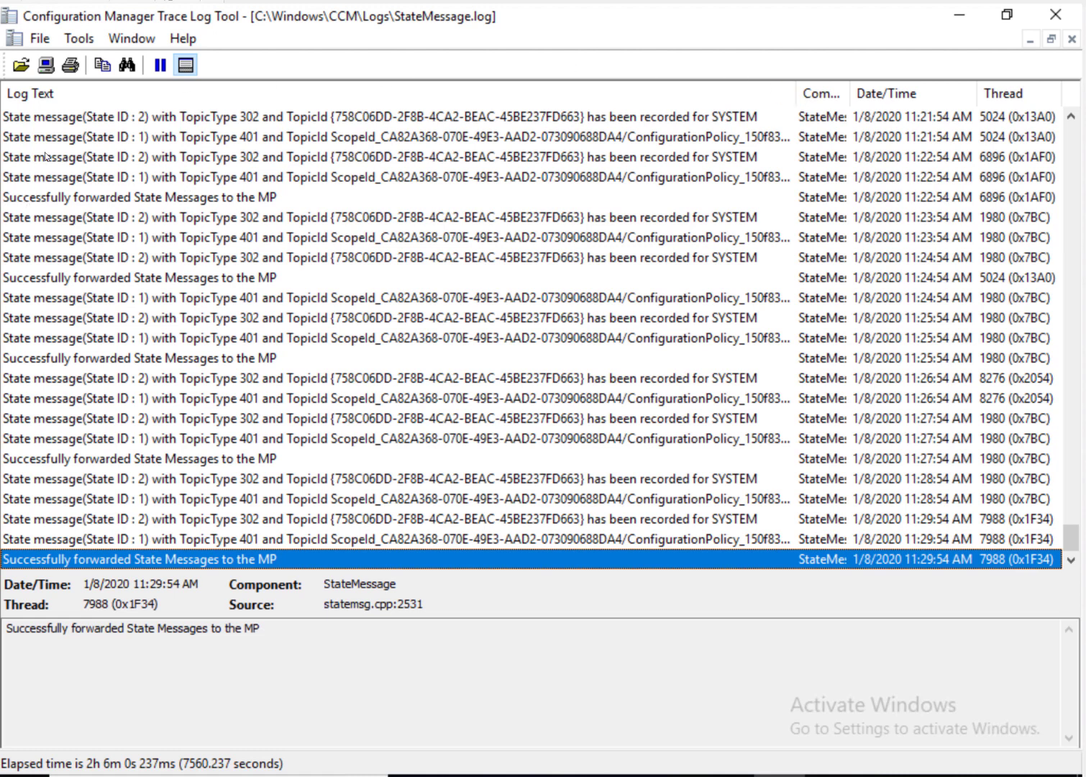
{"action": "left_click", "coordinate": [137, 164]}
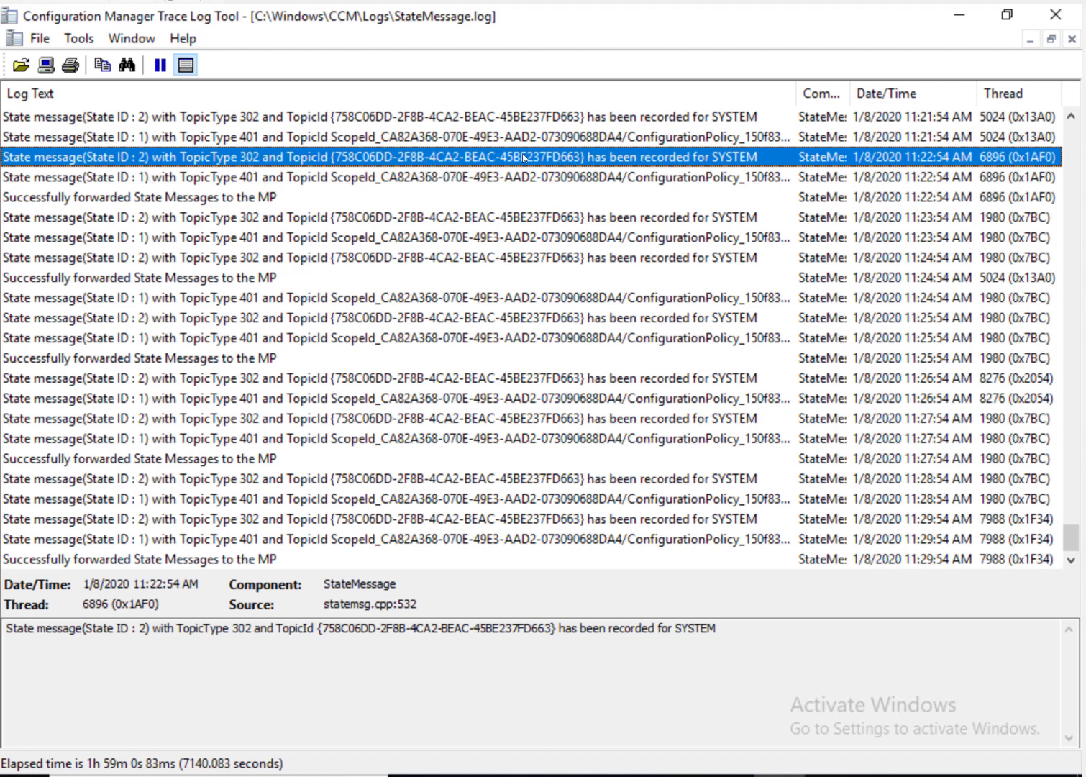
{"action": "left_click", "coordinate": [478, 183]}
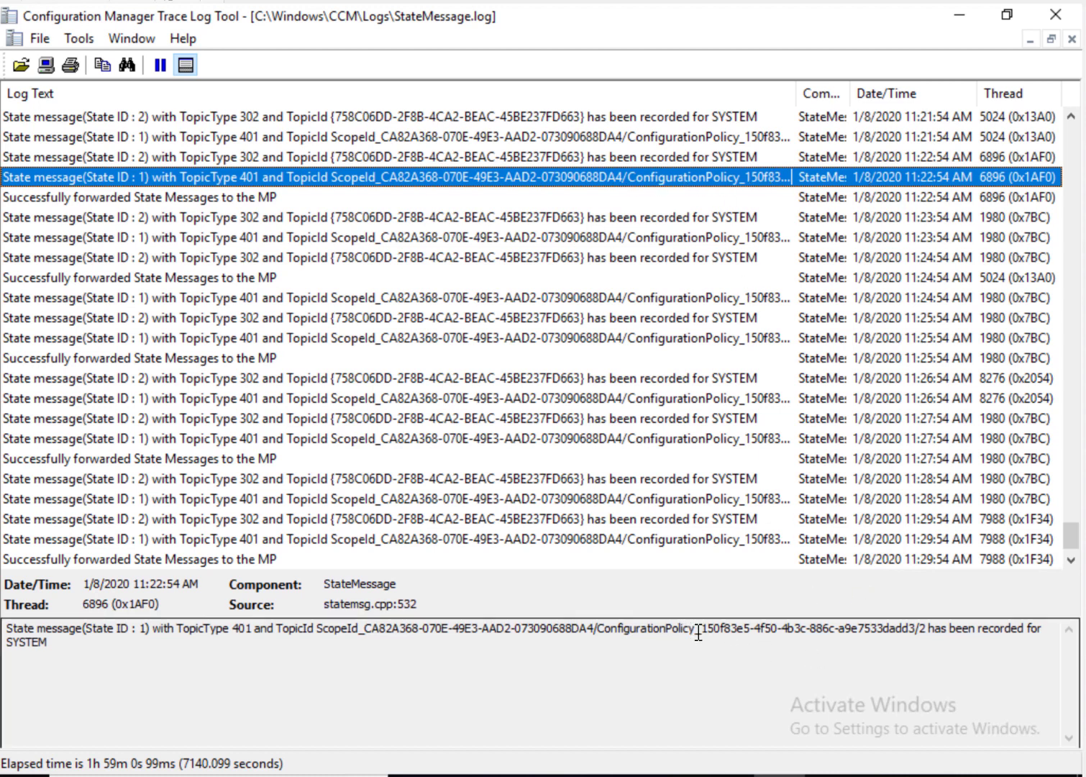
{"action": "left_click_drag", "start_coordinate": [699, 630], "coordinate": [917, 630]}
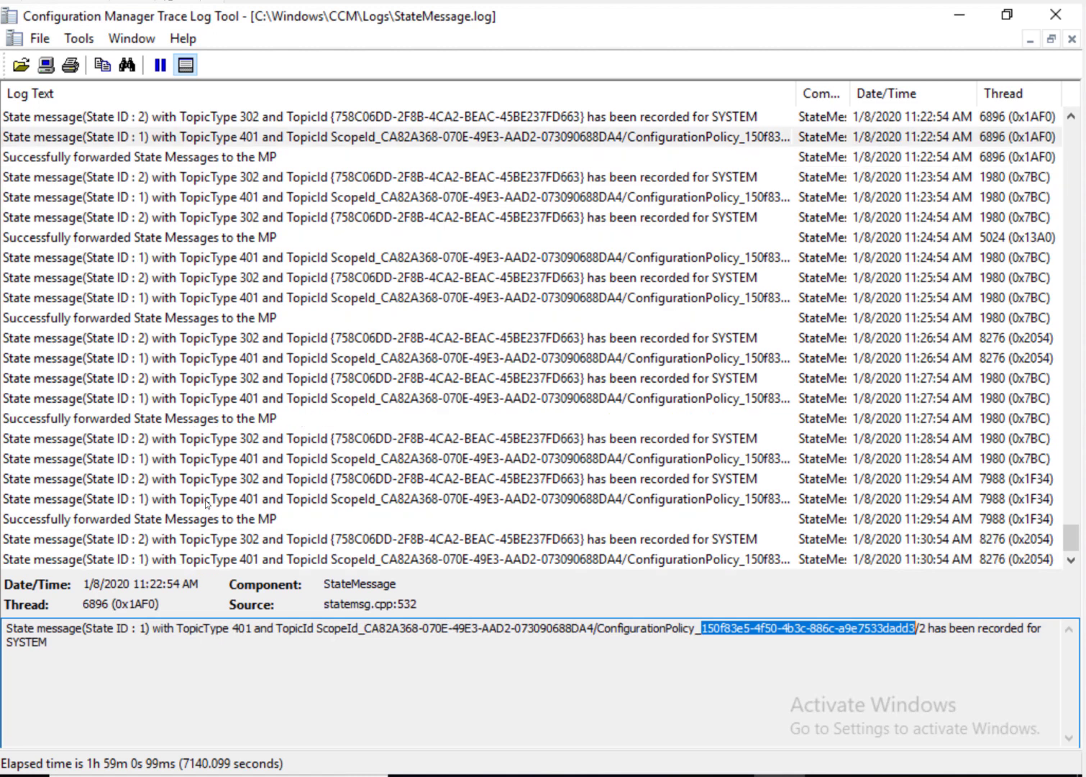
Step: Compare the 11:28:54 and 11:30:54 state messages and select the full ConfigurationPolicy identifier
{"action": "left_click", "coordinate": [165, 541]}
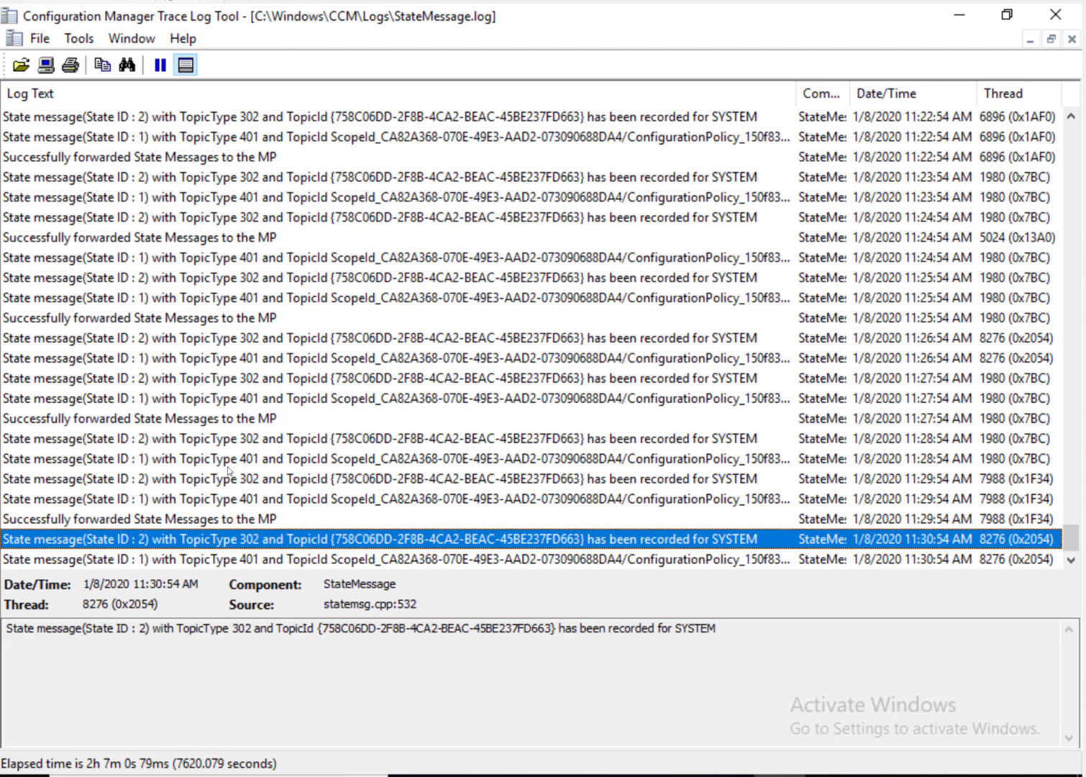
{"action": "left_click", "coordinate": [253, 441]}
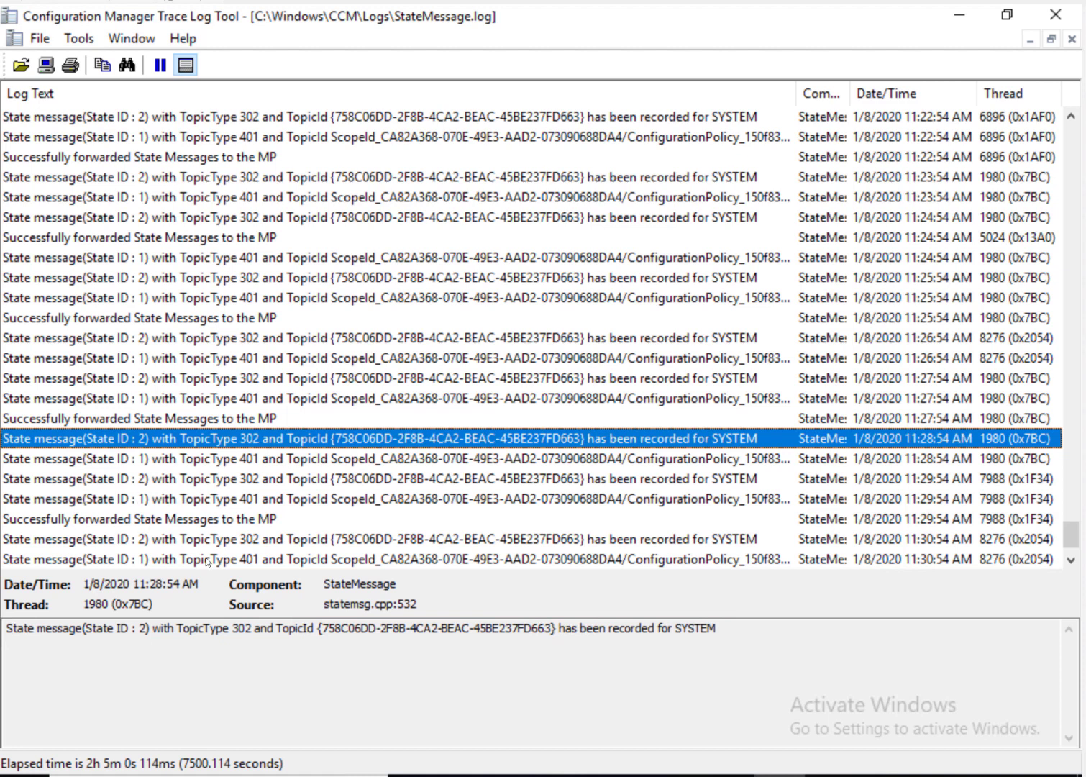
{"action": "left_click", "coordinate": [253, 559]}
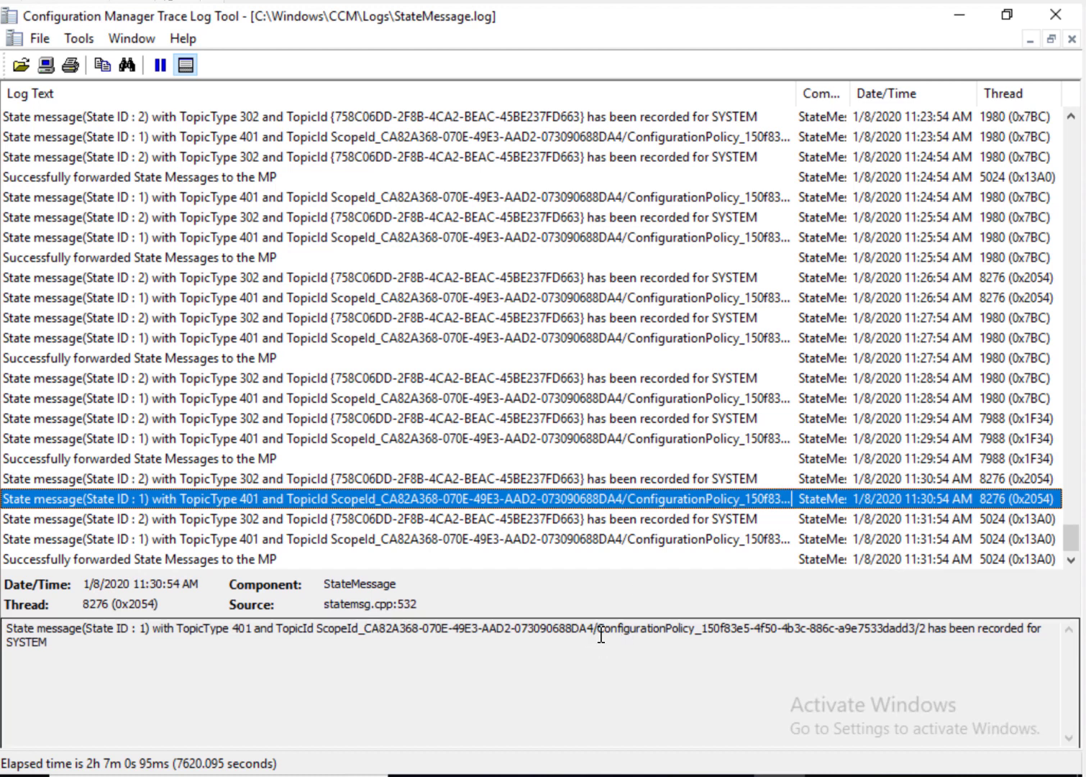
{"action": "left_click_drag", "start_coordinate": [600, 635], "coordinate": [913, 633]}
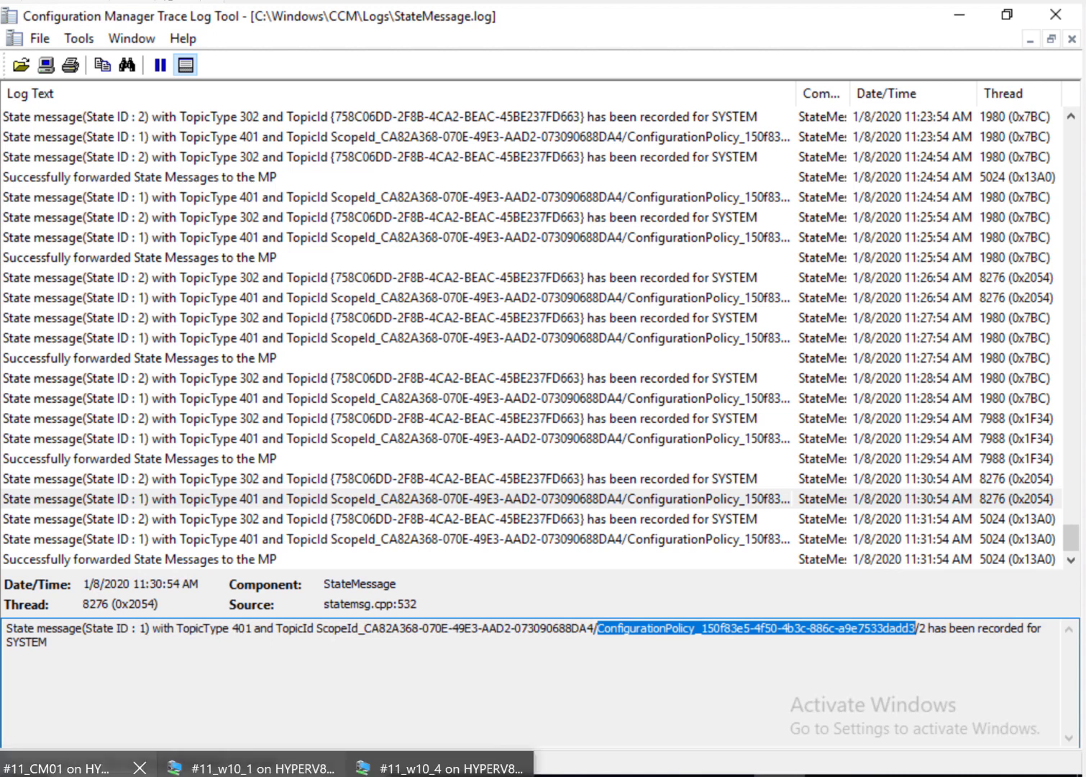
{"action": "left_click", "coordinate": [75, 768]}
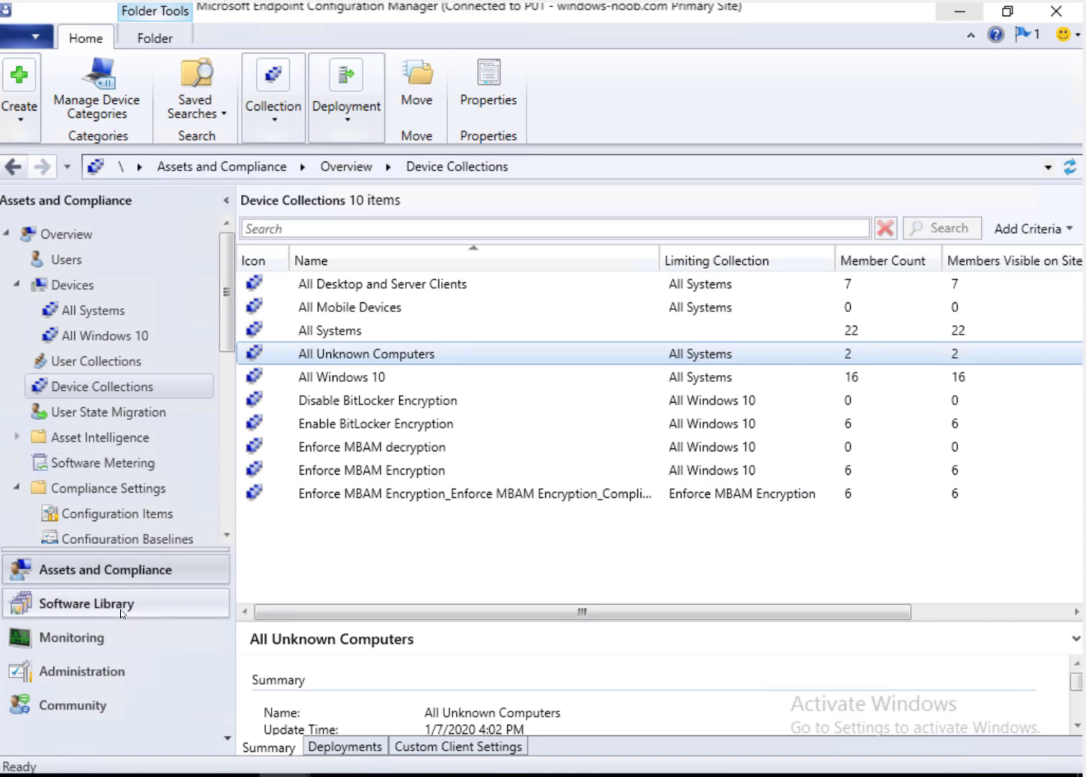
Step: Add the CI Unique ID column to the Configuration Baselines list
{"action": "left_click", "coordinate": [180, 538]}
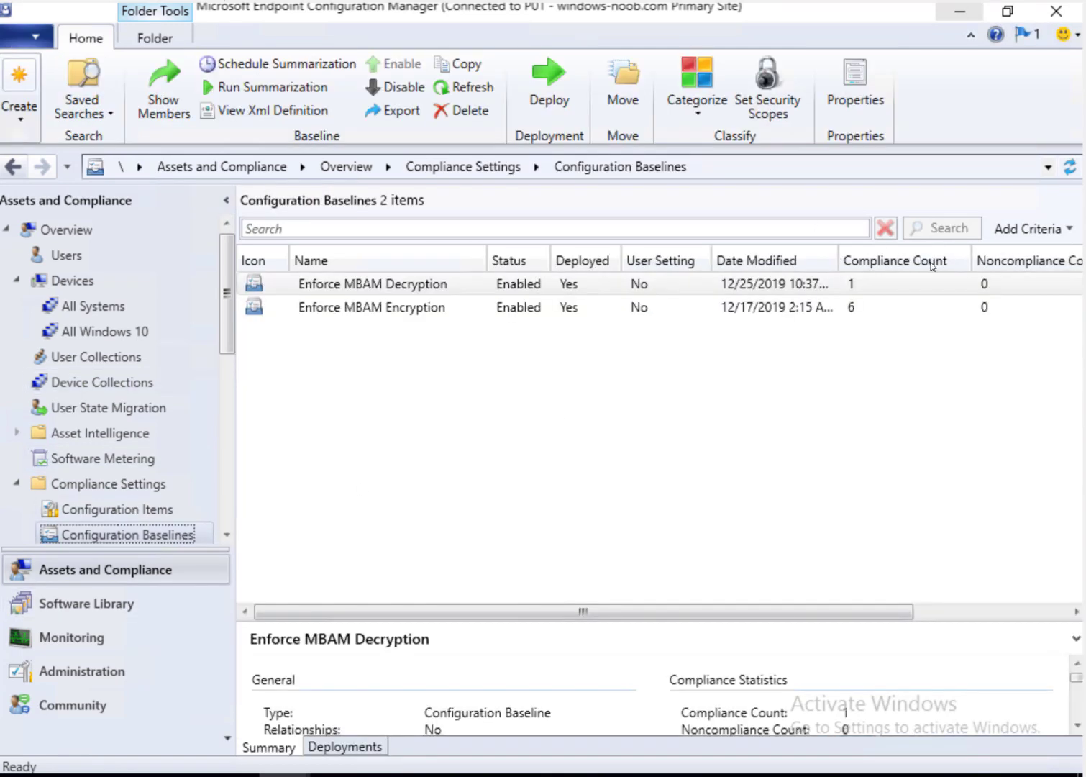
{"action": "right_click", "coordinate": [958, 261]}
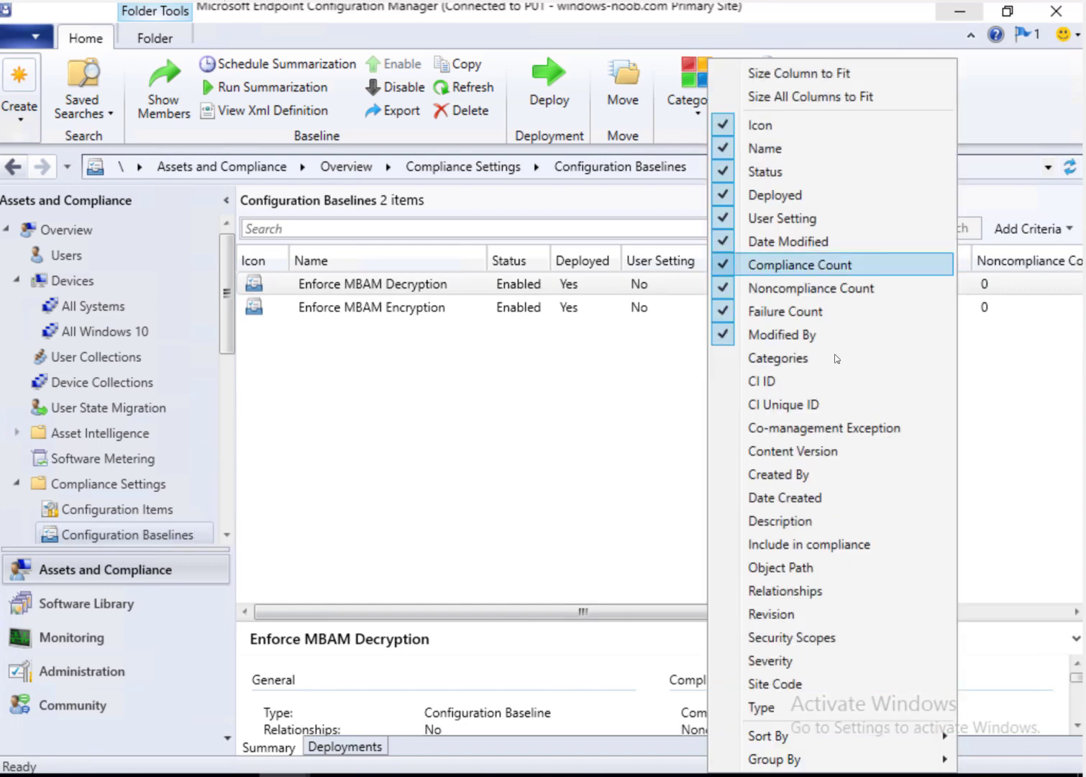
{"action": "left_click", "coordinate": [1015, 612]}
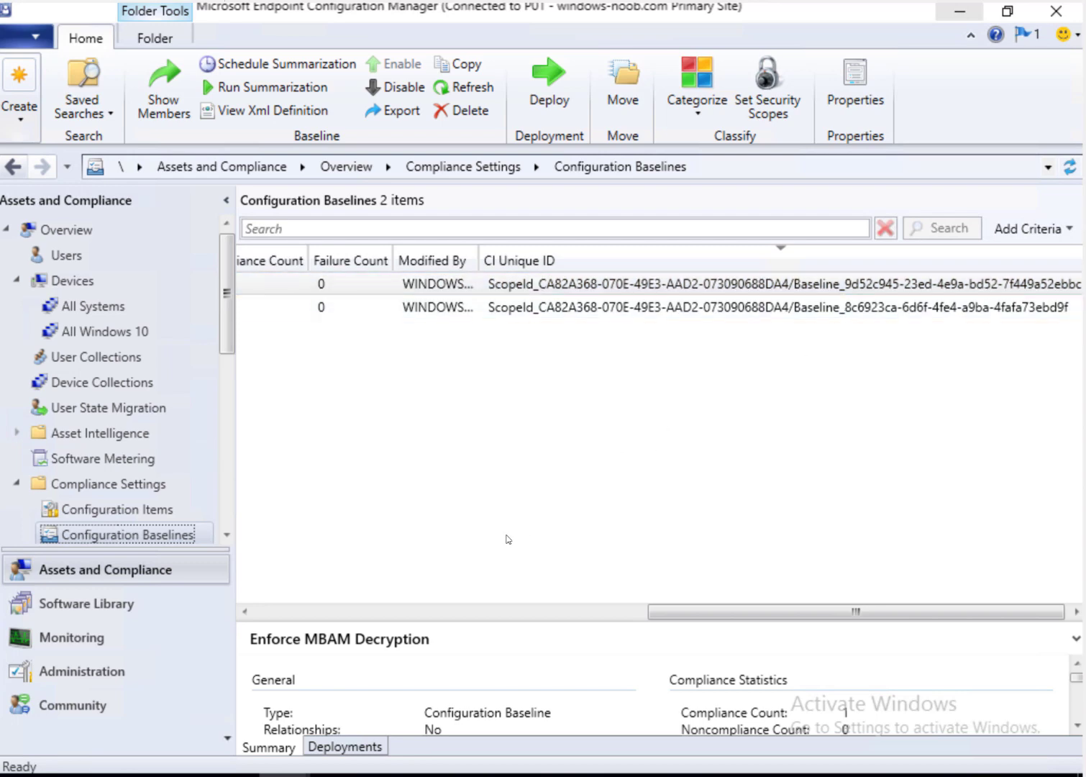
Step: Add CI Unique ID to Configuration Items and select Enforce MBAM Encryption's ID
{"action": "left_click", "coordinate": [133, 511]}
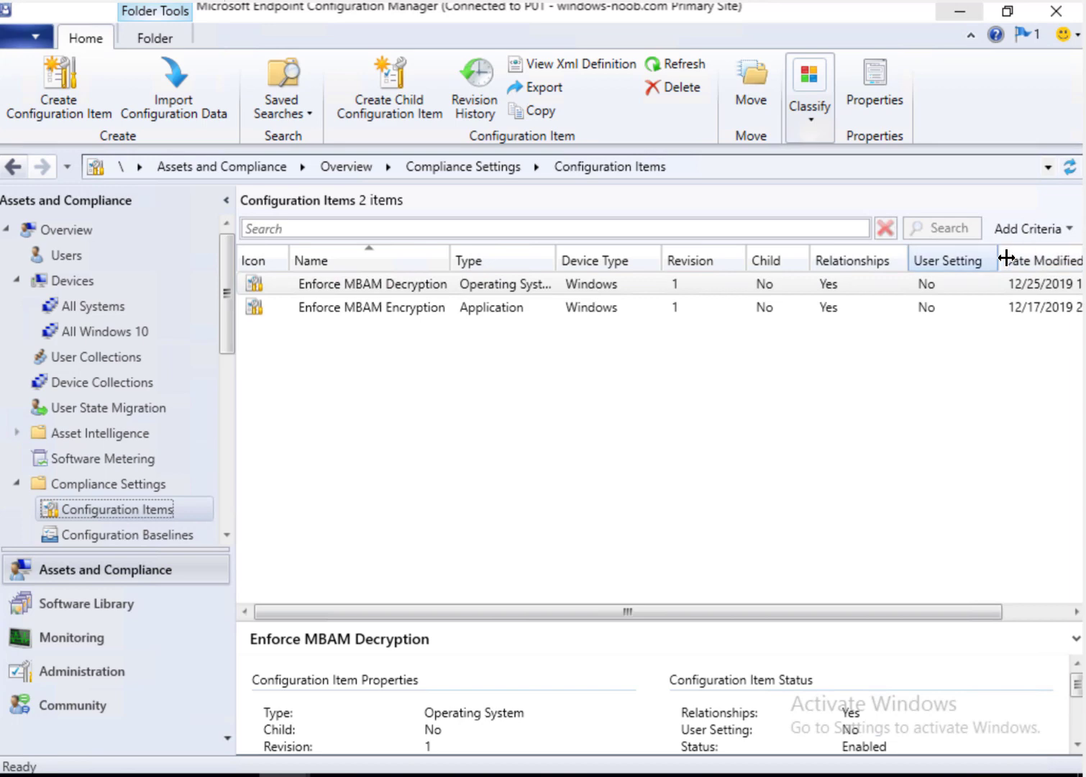
{"action": "right_click", "coordinate": [999, 259]}
{"action": "left_click", "coordinate": [853, 452]}
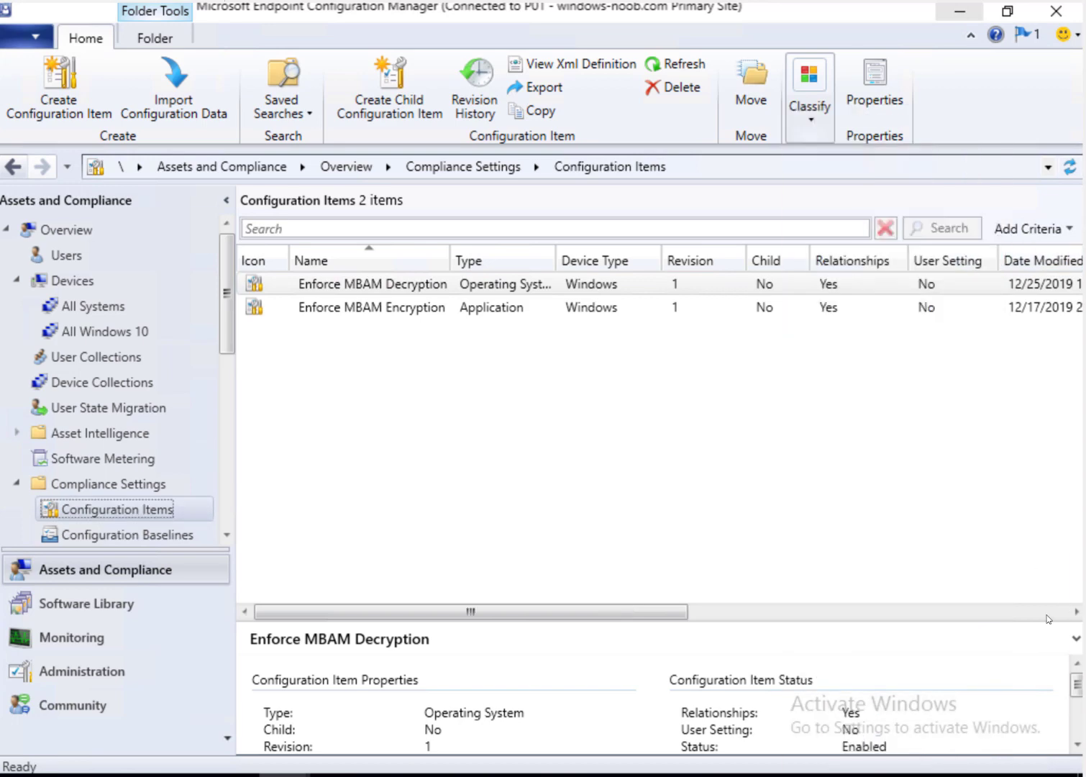
{"action": "left_click", "coordinate": [1045, 615]}
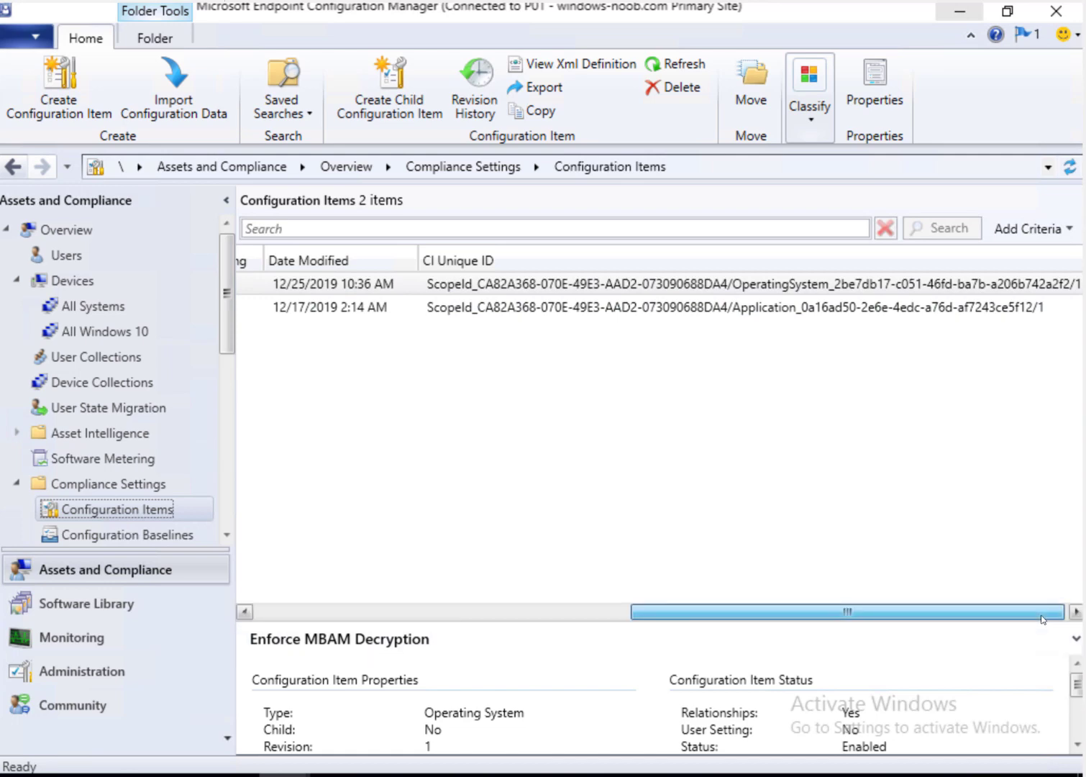
{"action": "mouse_move", "coordinate": [1043, 618]}
{"action": "left_mouse_down"}
{"action": "mouse_move", "coordinate": [712, 604]}
{"action": "mouse_move", "coordinate": [1045, 606]}
{"action": "left_mouse_up"}
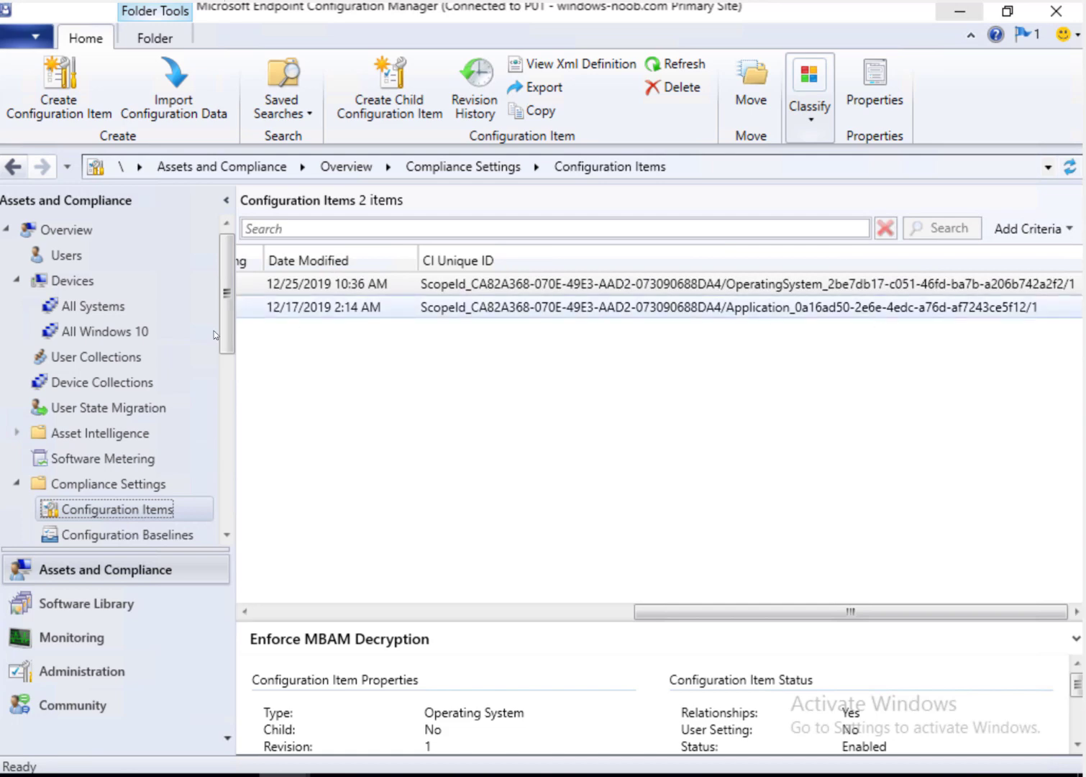
{"action": "left_click", "coordinate": [323, 307]}
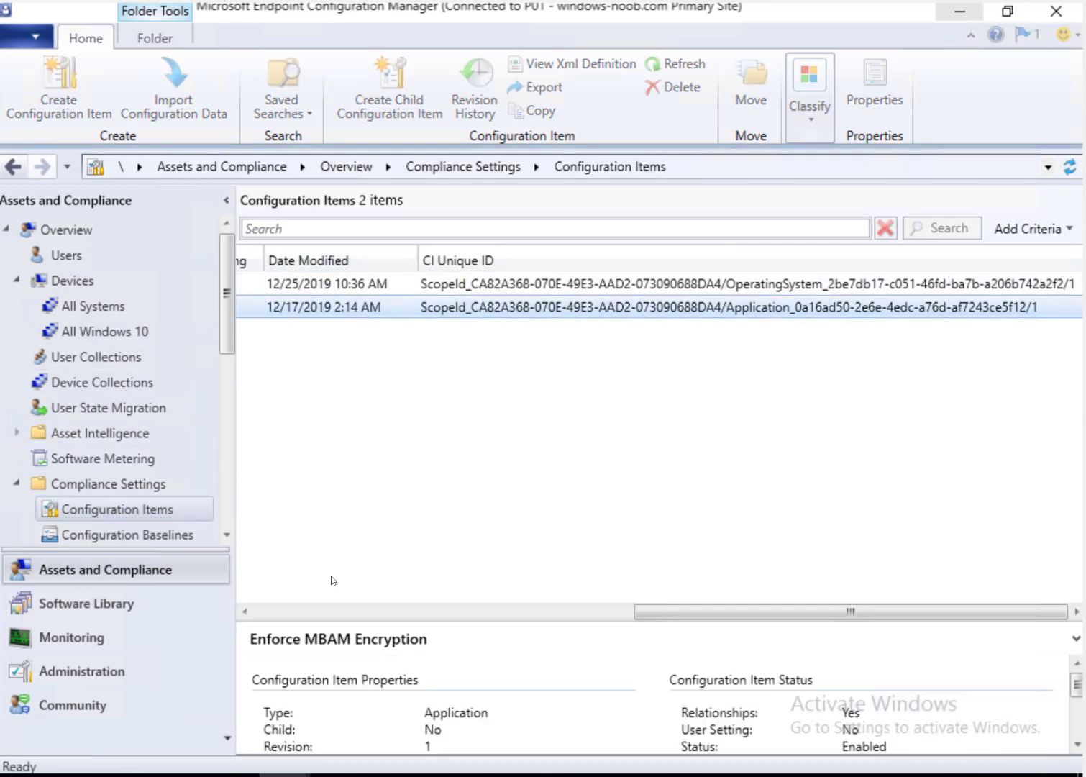
{"action": "left_click", "coordinate": [303, 606]}
{"action": "left_click_drag", "start_coordinate": [321, 613], "coordinate": [790, 601]}
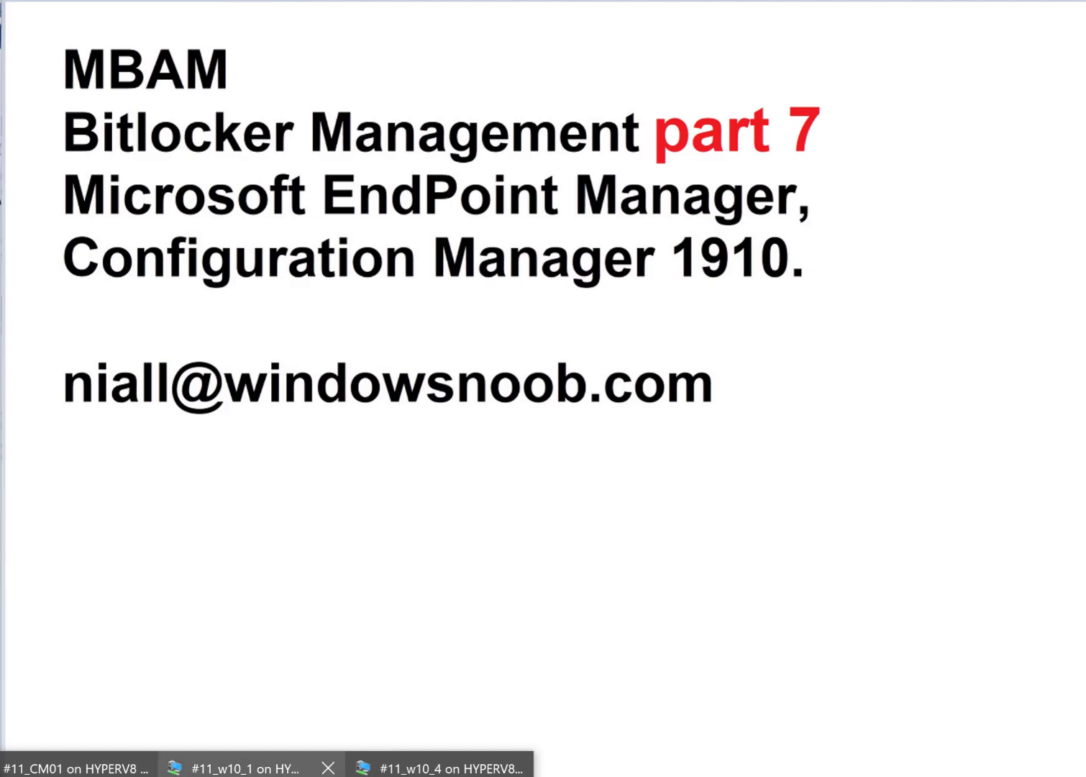
Step: Search StateMessage.log upward from the 11:28:54 entry for '0a16a'
{"action": "left_click", "coordinate": [270, 767]}
{"action": "left_click", "coordinate": [528, 396]}
{"action": "key", "text": "ctrl+f"}
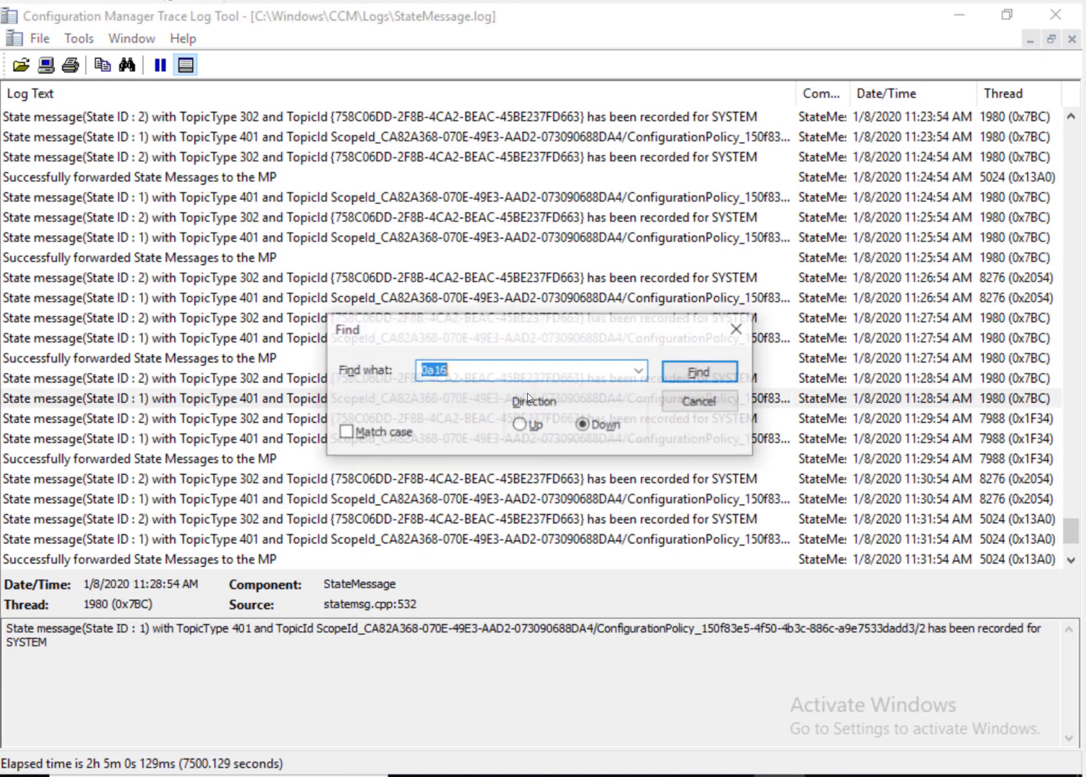
{"action": "type", "text": "0a16a"}
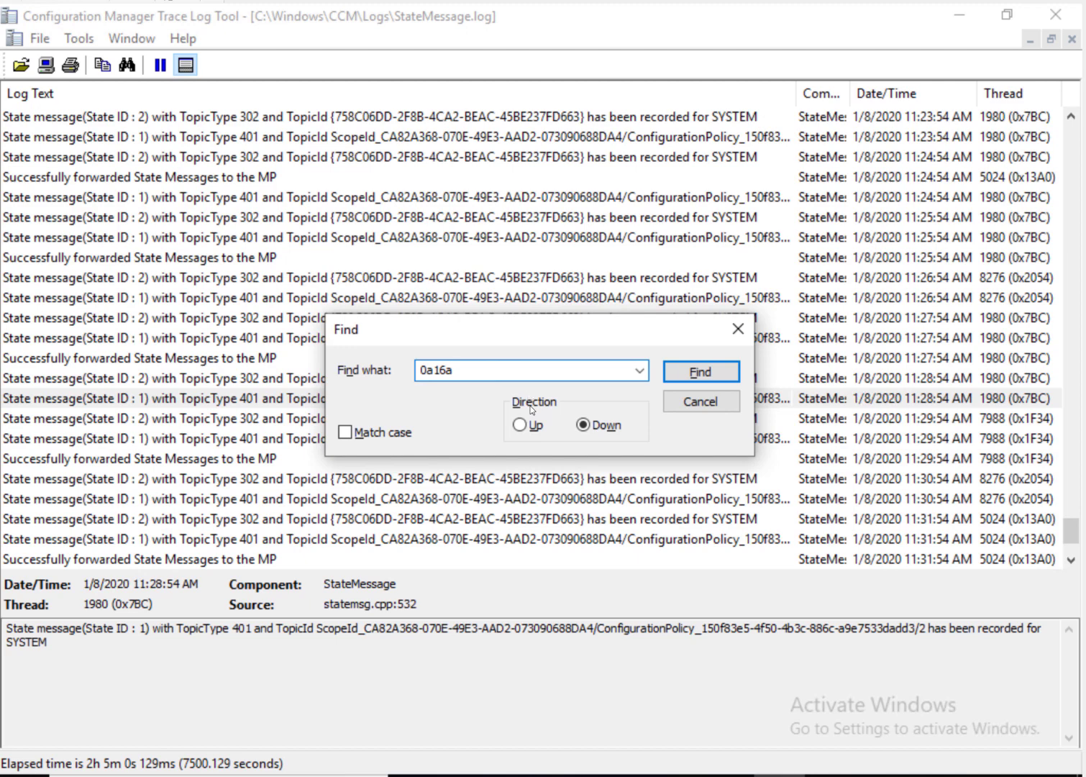
{"action": "left_click", "coordinate": [519, 424]}
{"action": "left_click", "coordinate": [685, 379]}
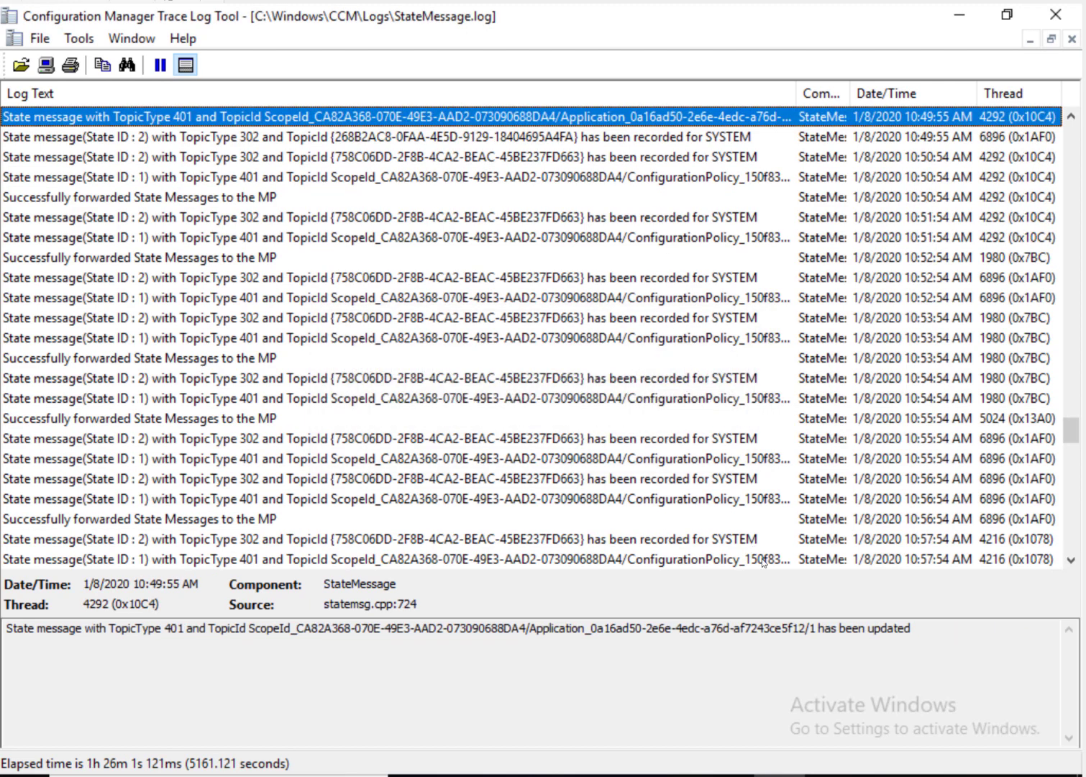
Step: Select the application GUID in the message details, then view the next entry
{"action": "left_click", "coordinate": [618, 632]}
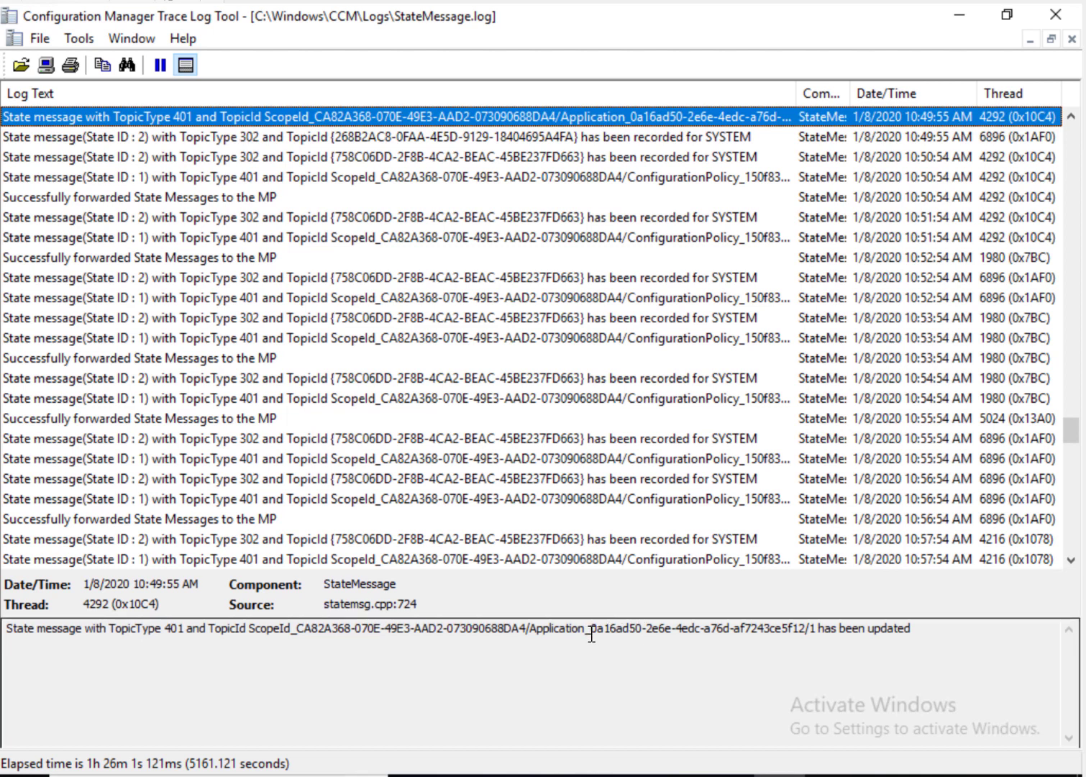
{"action": "left_click_drag", "start_coordinate": [589, 633], "coordinate": [810, 628]}
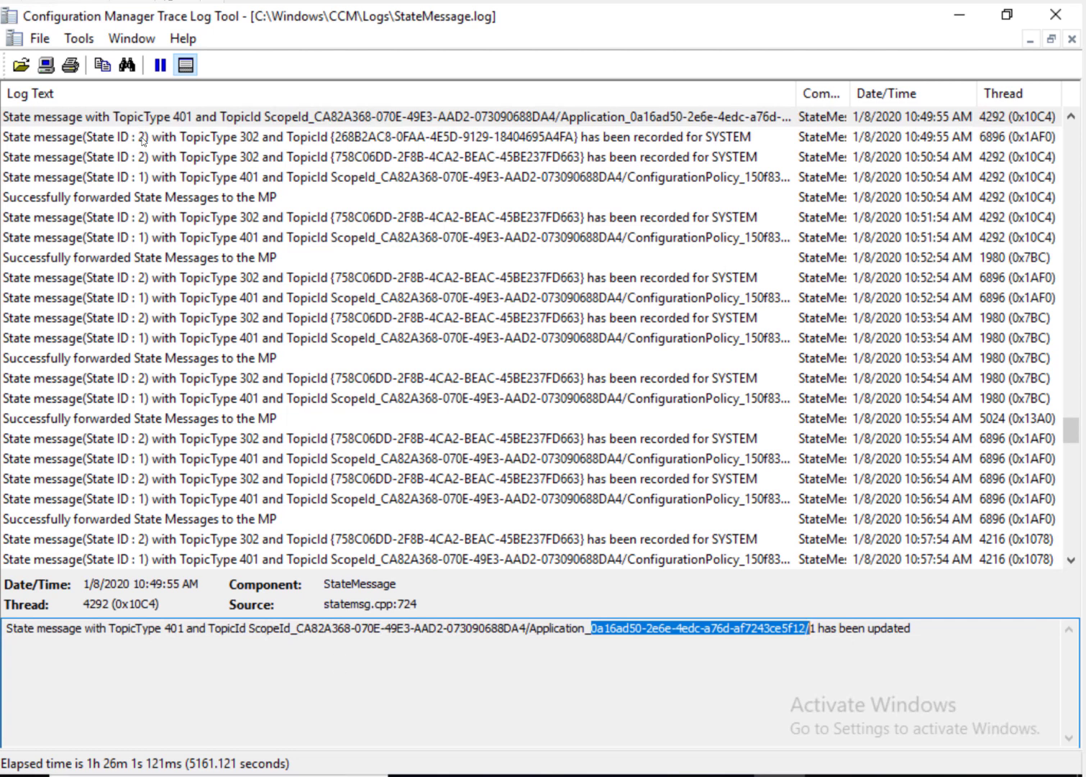
{"action": "left_click", "coordinate": [177, 120]}
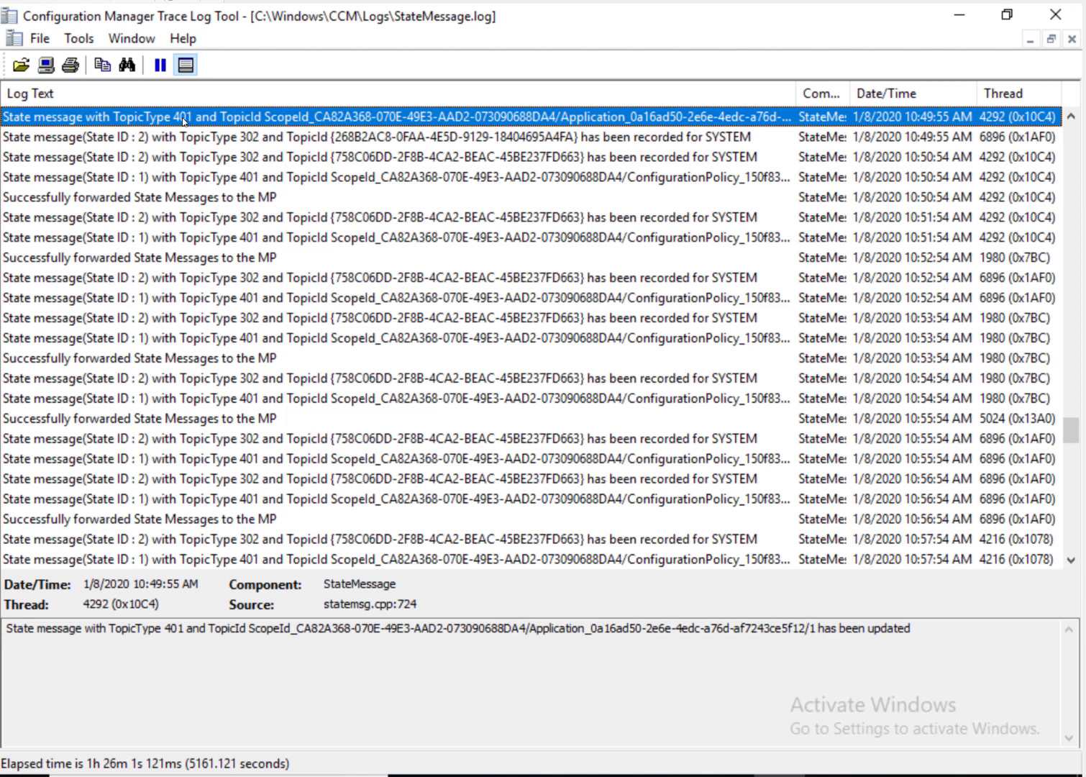
{"action": "left_click", "coordinate": [135, 144]}
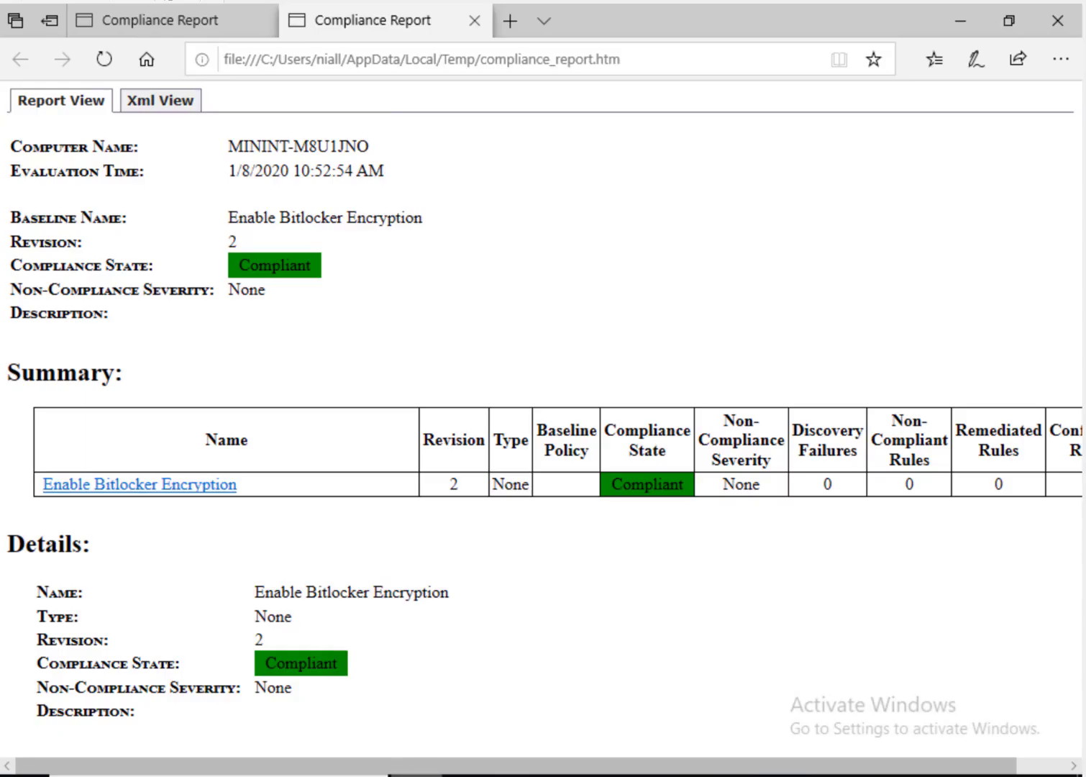
Step: Load the 'SCCM state messaging–in depth' docs.microsoft.com article in a new tab
{"action": "left_click", "coordinate": [519, 30]}
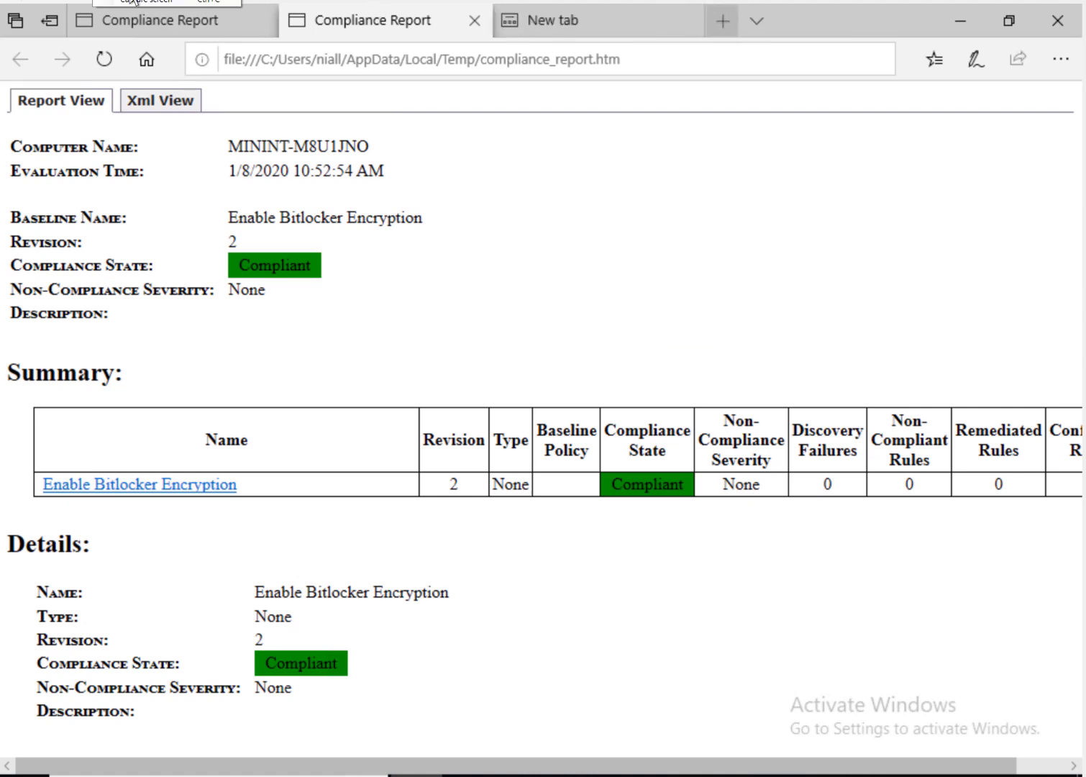
{"action": "type", "text": "https://docs.microsoft.com/en-us/archive/blogs/steverac/sccm-state-messagingin-depth"}
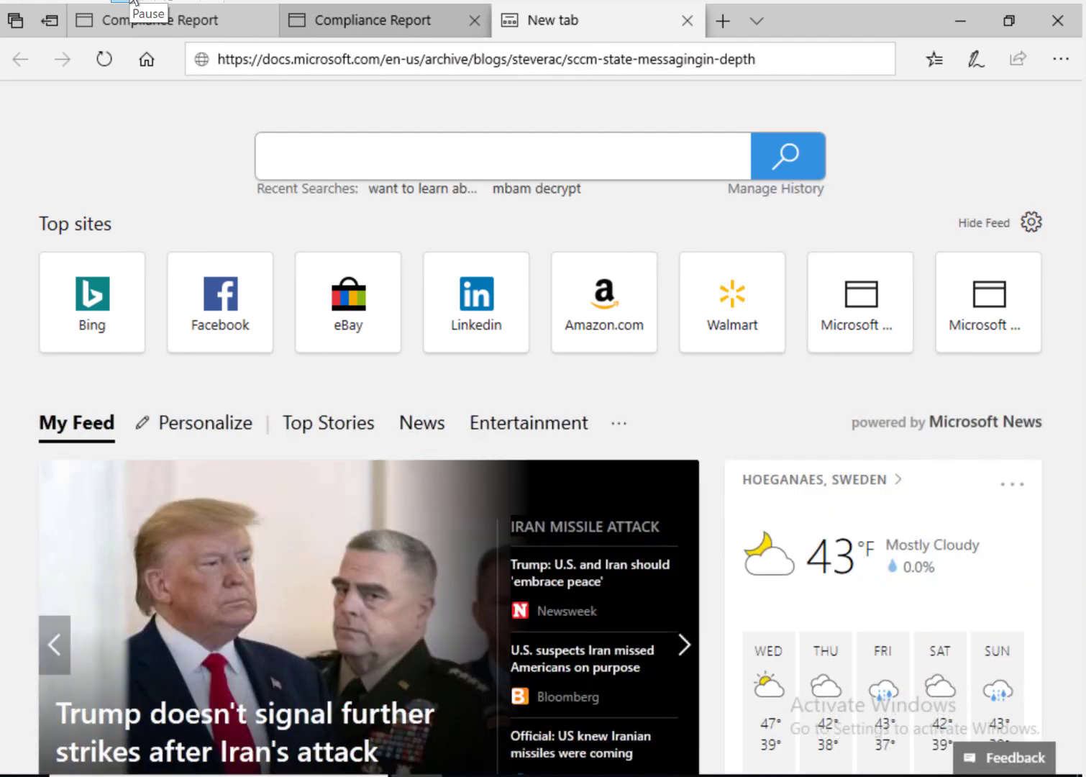
{"action": "key", "text": "Return"}
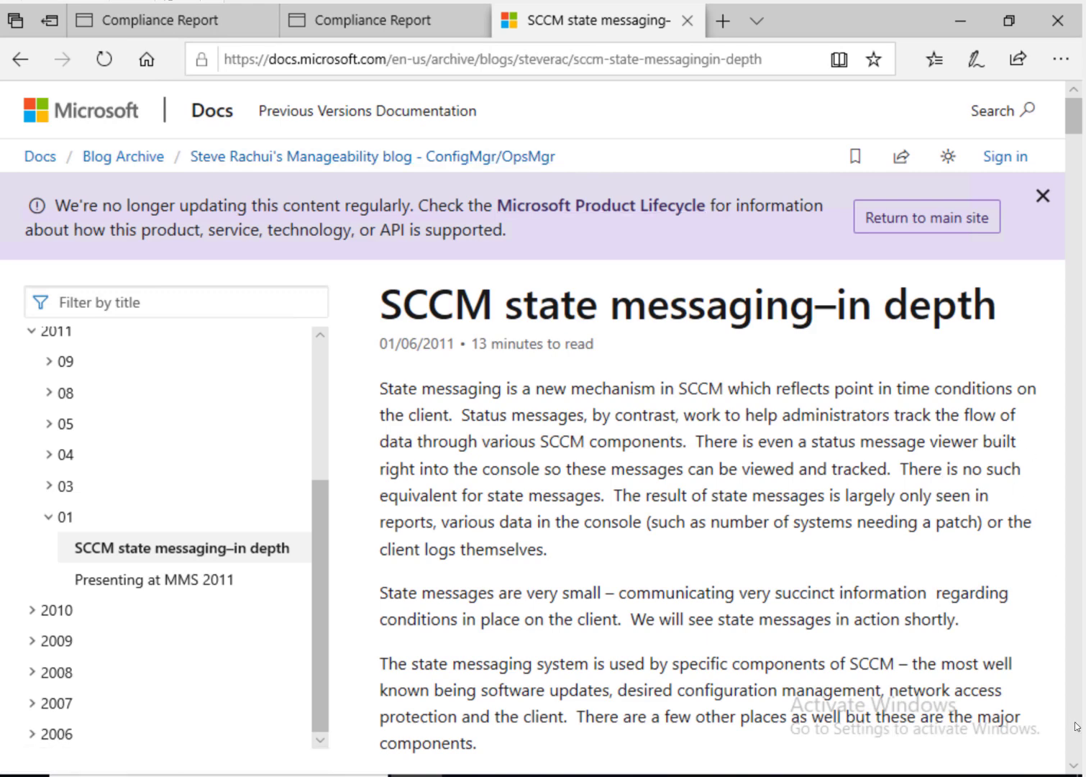
Step: Read through the article's state message tables, highlighting the 301 entry, then return to the report
{"action": "scroll", "coordinate": [1076, 726], "scroll_direction": "down", "scroll_amount": 15}
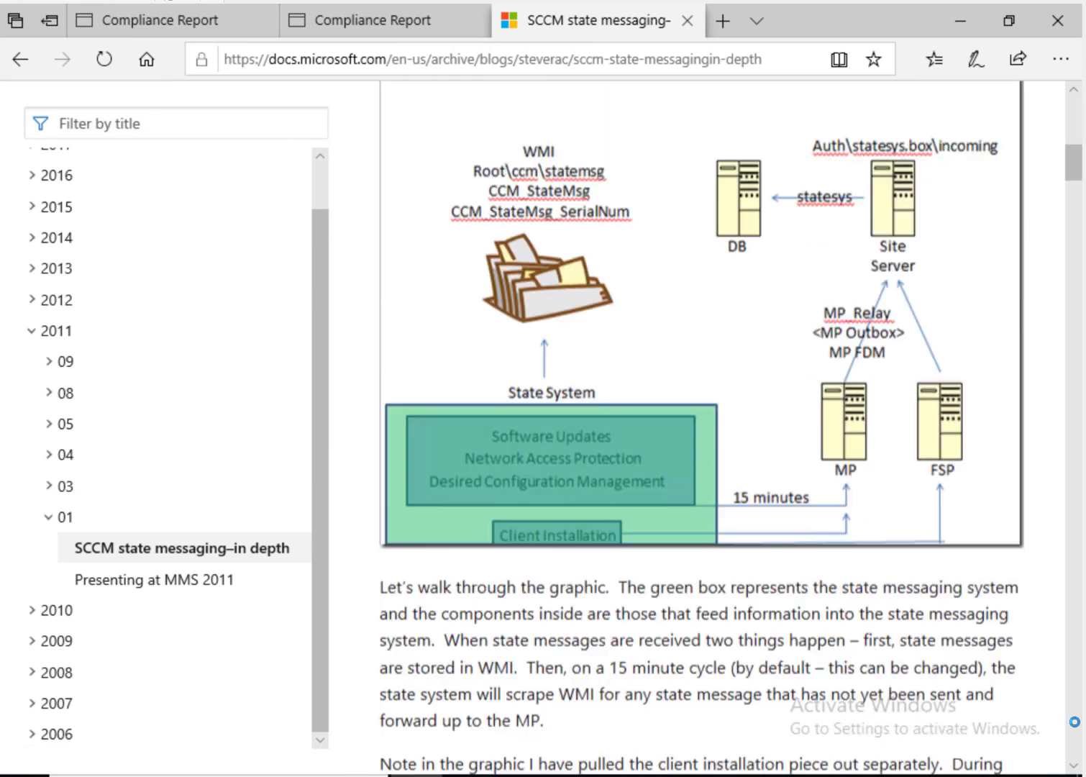
{"action": "scroll", "coordinate": [1075, 721], "scroll_direction": "down", "scroll_amount": 5}
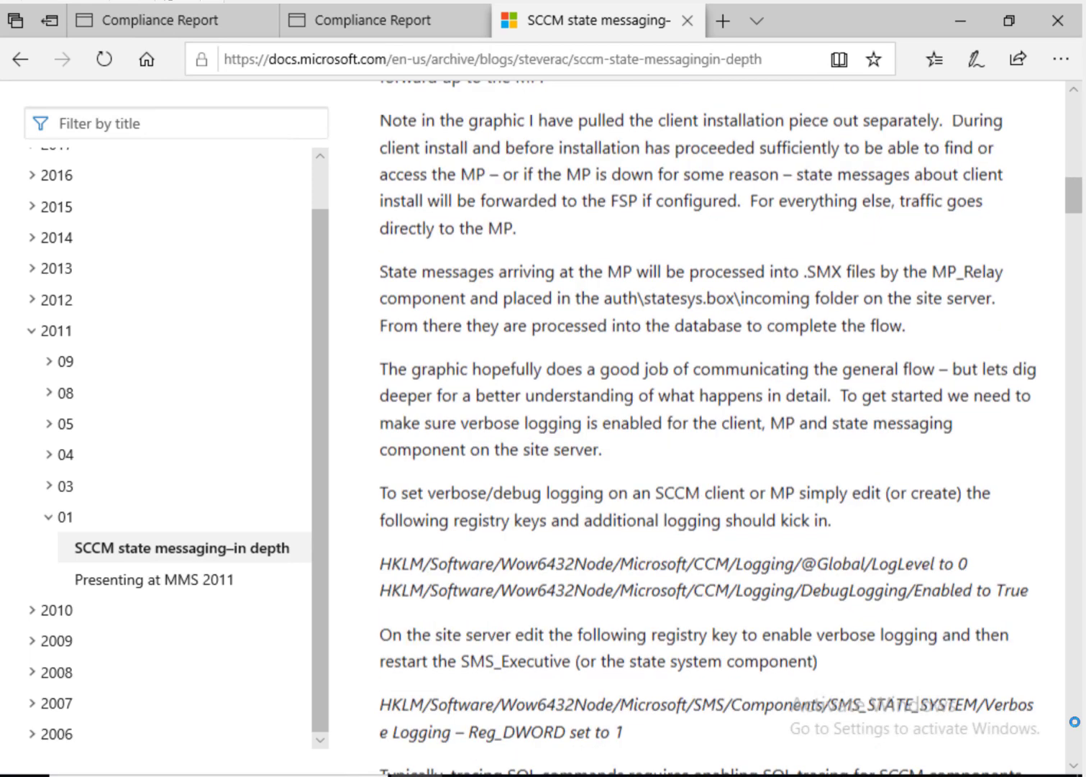
{"action": "scroll", "coordinate": [1074, 721], "scroll_direction": "down", "scroll_amount": 20}
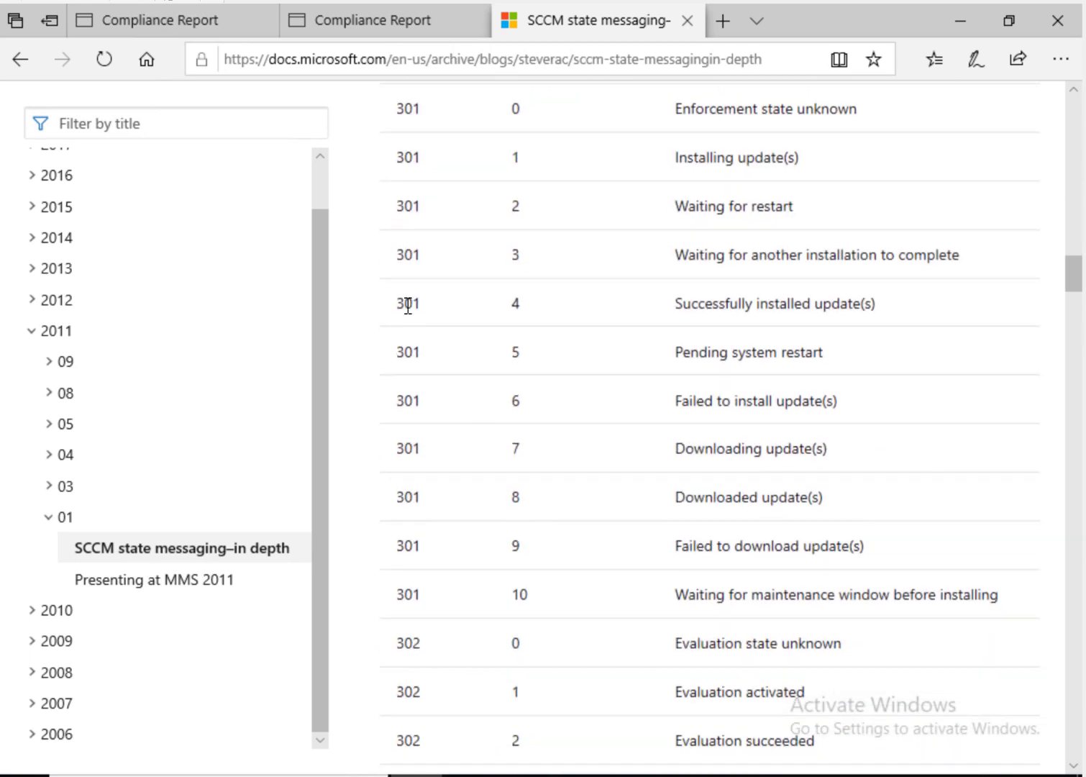
{"action": "left_click_drag", "start_coordinate": [394, 314], "coordinate": [444, 307]}
{"action": "left_click", "coordinate": [1076, 601]}
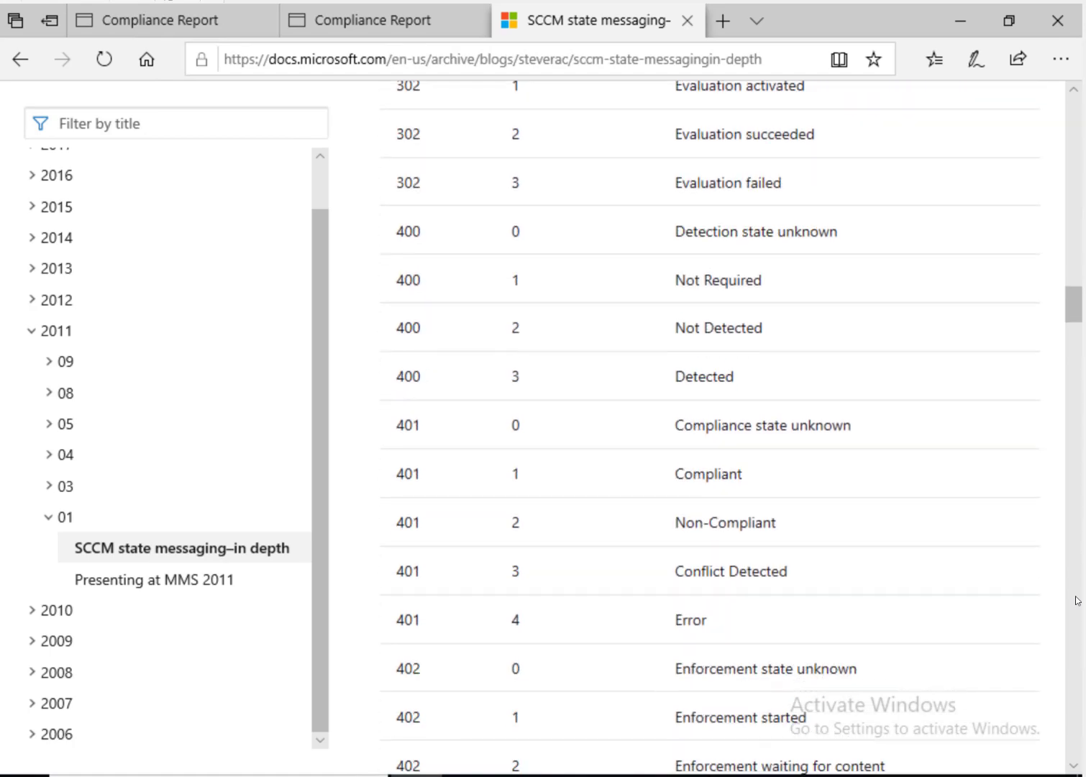
{"action": "left_click", "coordinate": [1076, 601]}
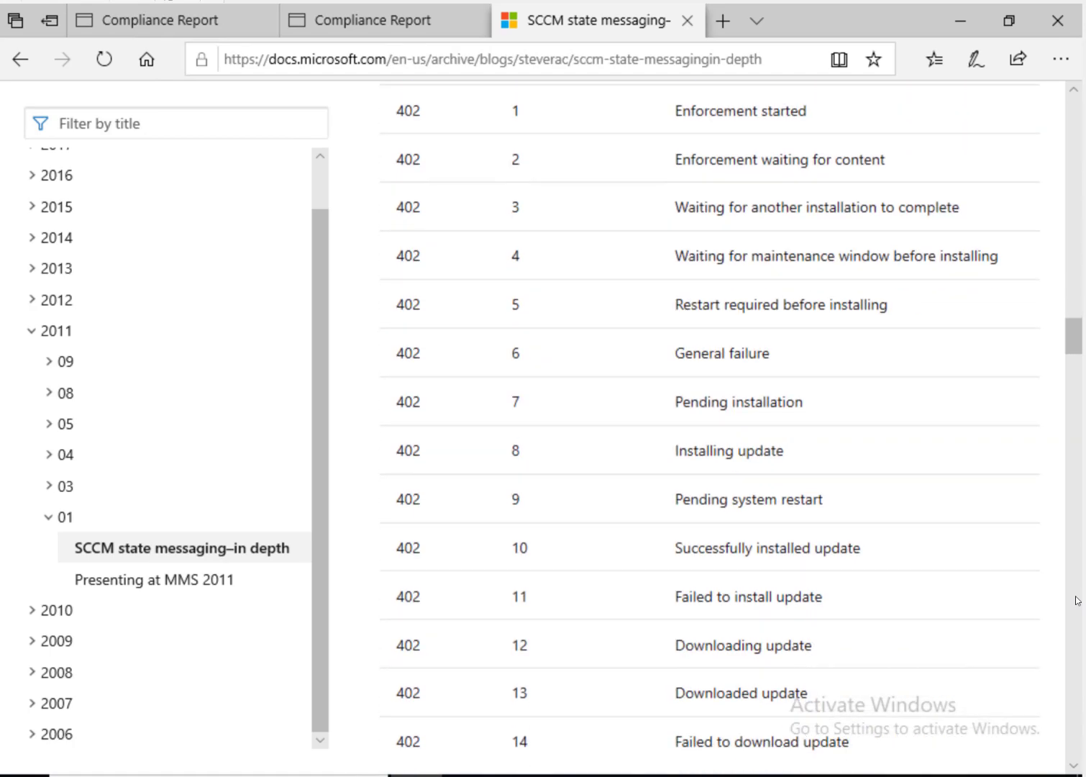
{"action": "left_click", "coordinate": [1077, 601]}
{"action": "left_click", "coordinate": [1077, 600]}
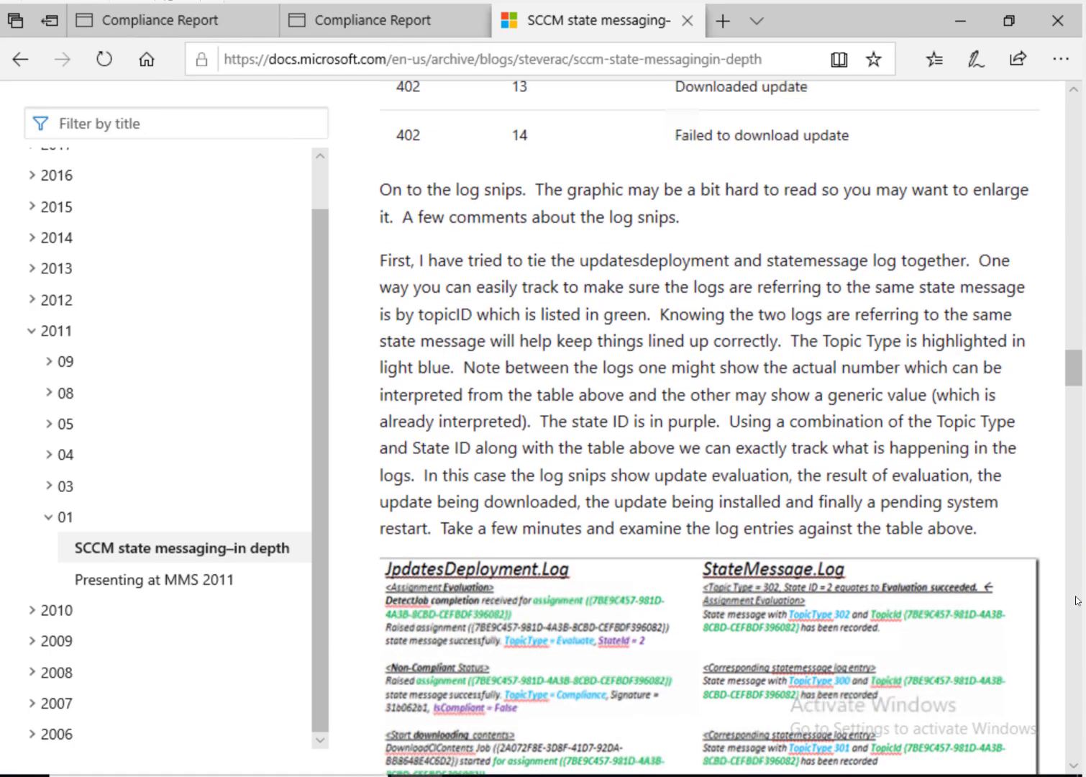
{"action": "left_click", "coordinate": [1077, 600]}
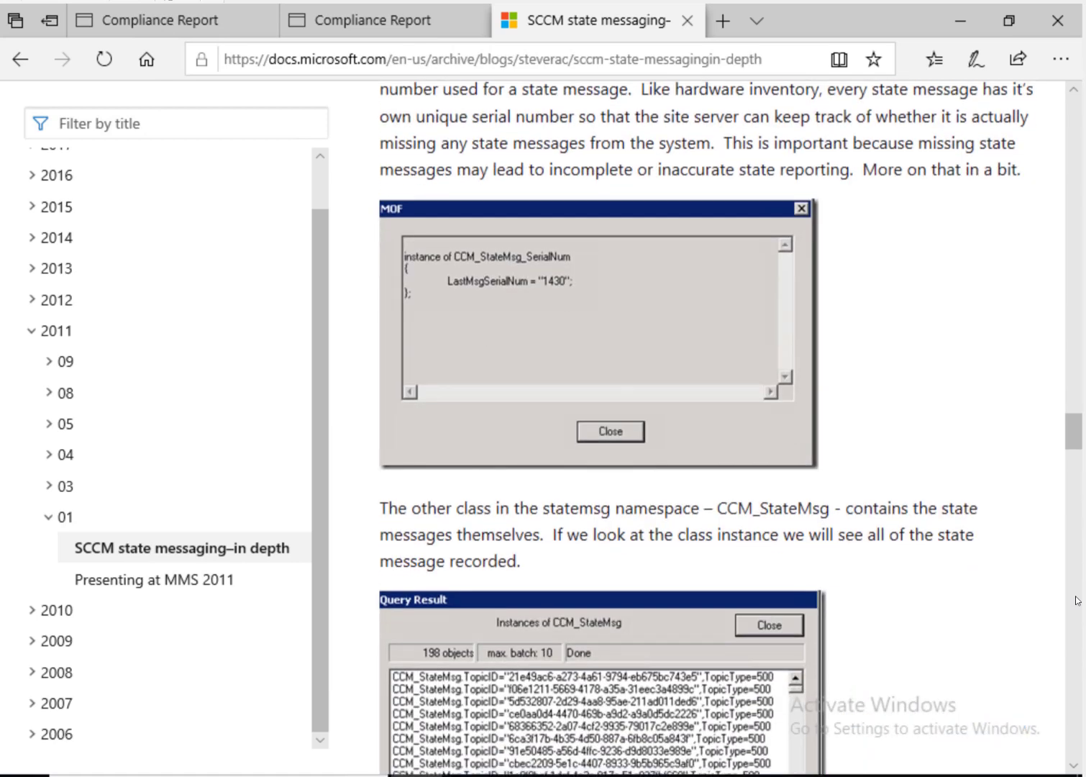
{"action": "left_click", "coordinate": [1077, 604]}
{"action": "left_click", "coordinate": [1076, 612]}
{"action": "left_click", "coordinate": [1076, 615]}
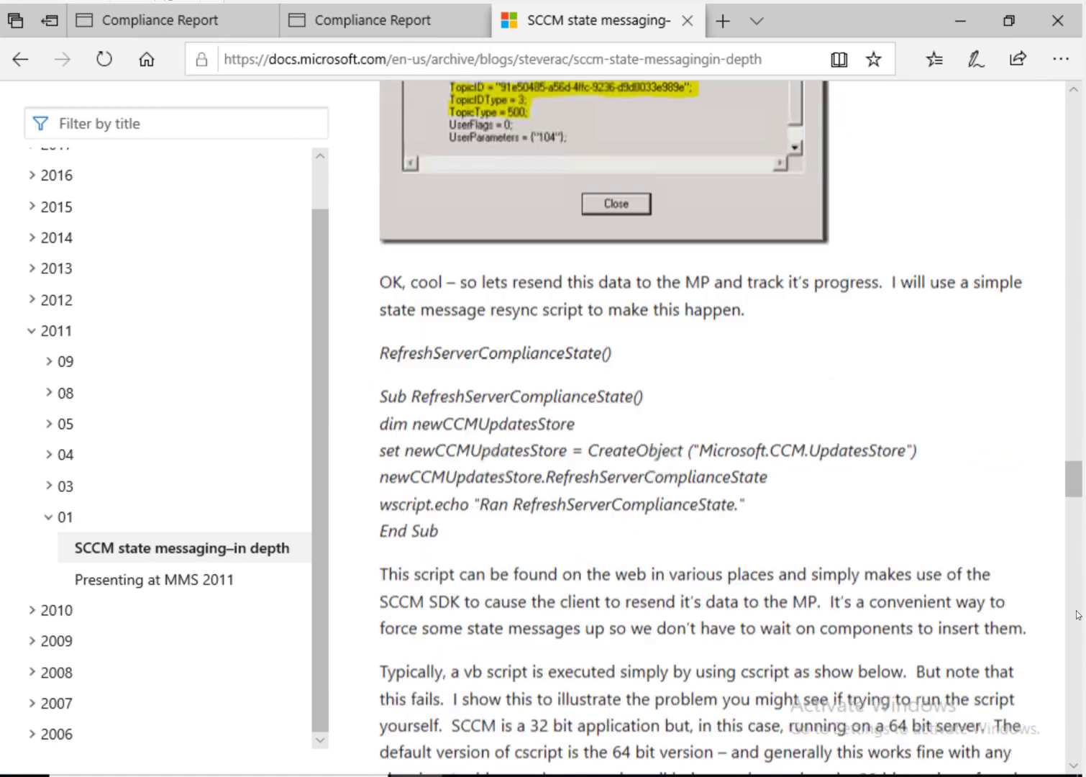
{"action": "left_click", "coordinate": [1077, 615]}
{"action": "scroll", "coordinate": [1077, 615], "scroll_direction": "down", "scroll_amount": 3}
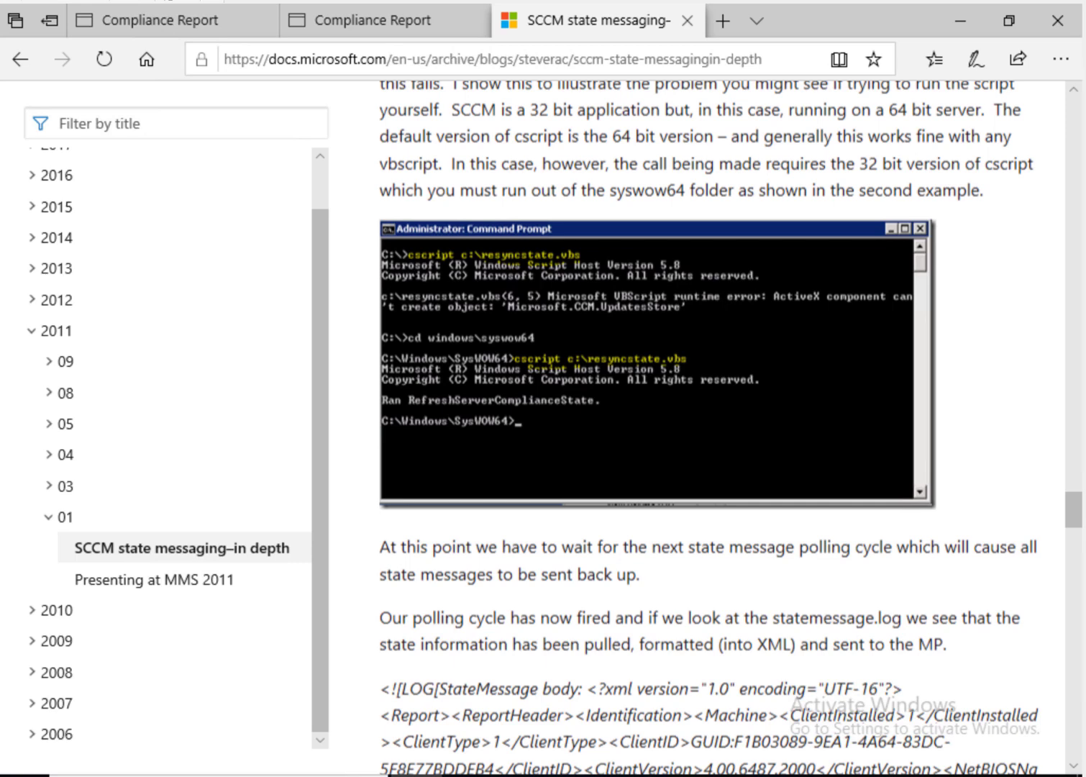
{"action": "scroll", "coordinate": [730, 427], "scroll_direction": "down", "scroll_amount": 10}
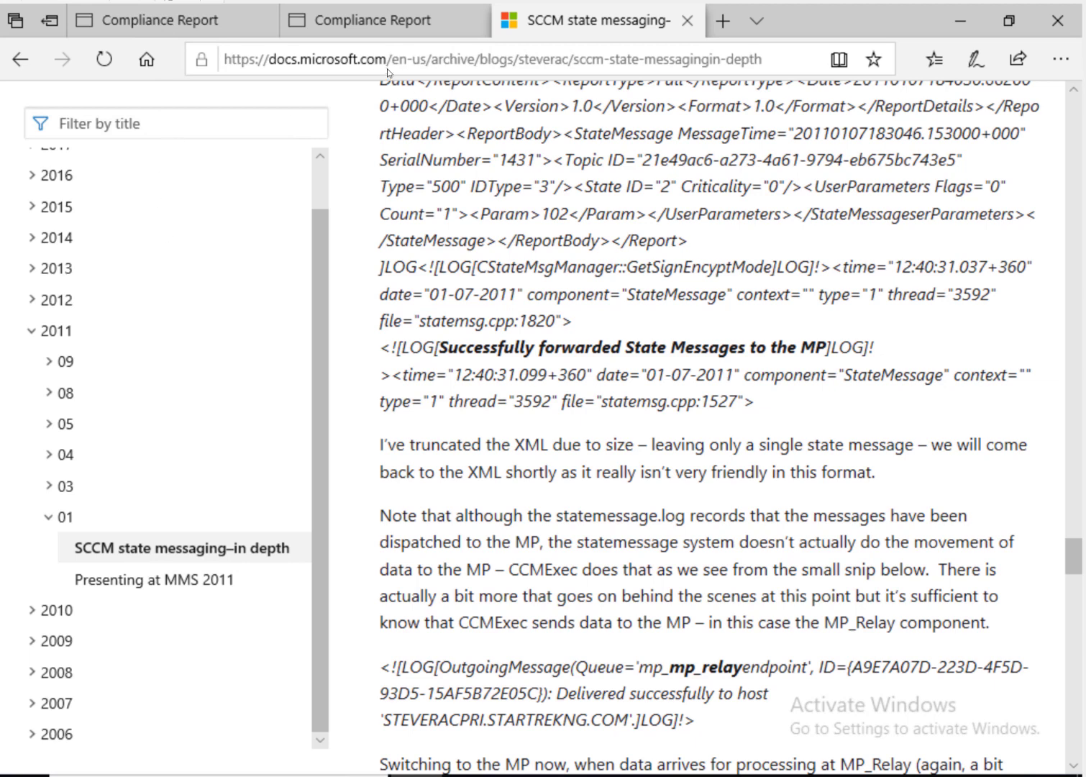
{"action": "left_click", "coordinate": [382, 22]}
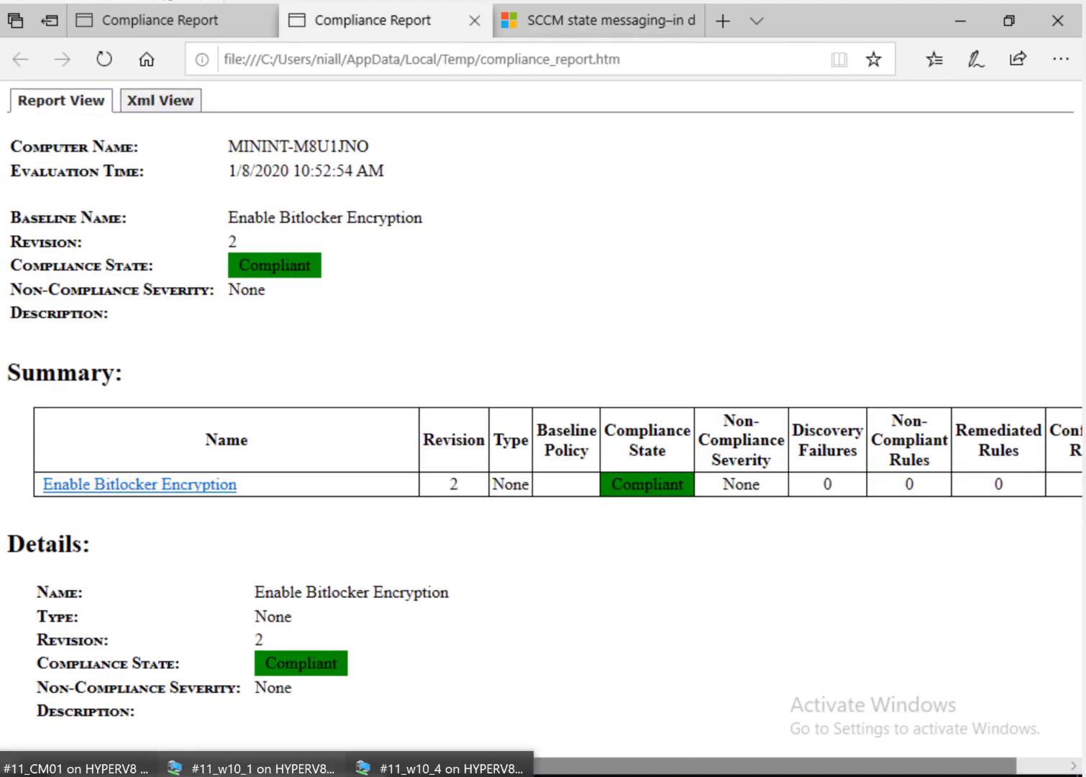
Step: Browse the BitLocker Management en-us reports, selecting Recovery Audit Report, then return to Assets and Compliance
{"action": "left_click", "coordinate": [80, 764]}
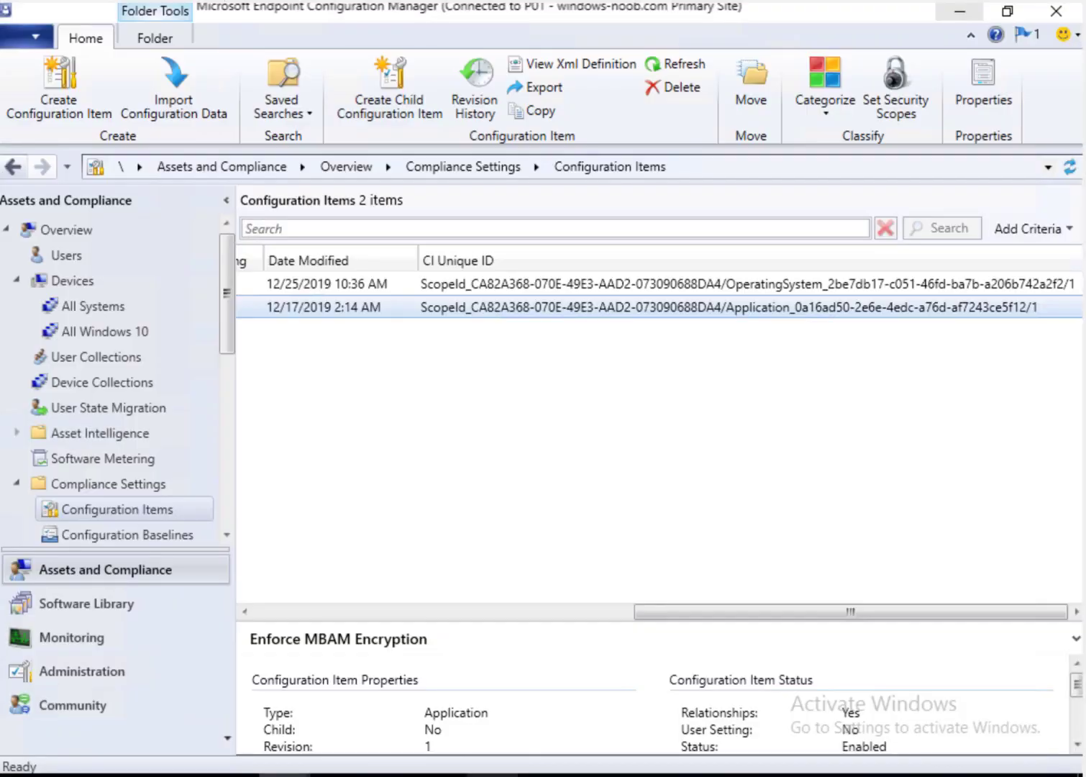
{"action": "left_click", "coordinate": [121, 633]}
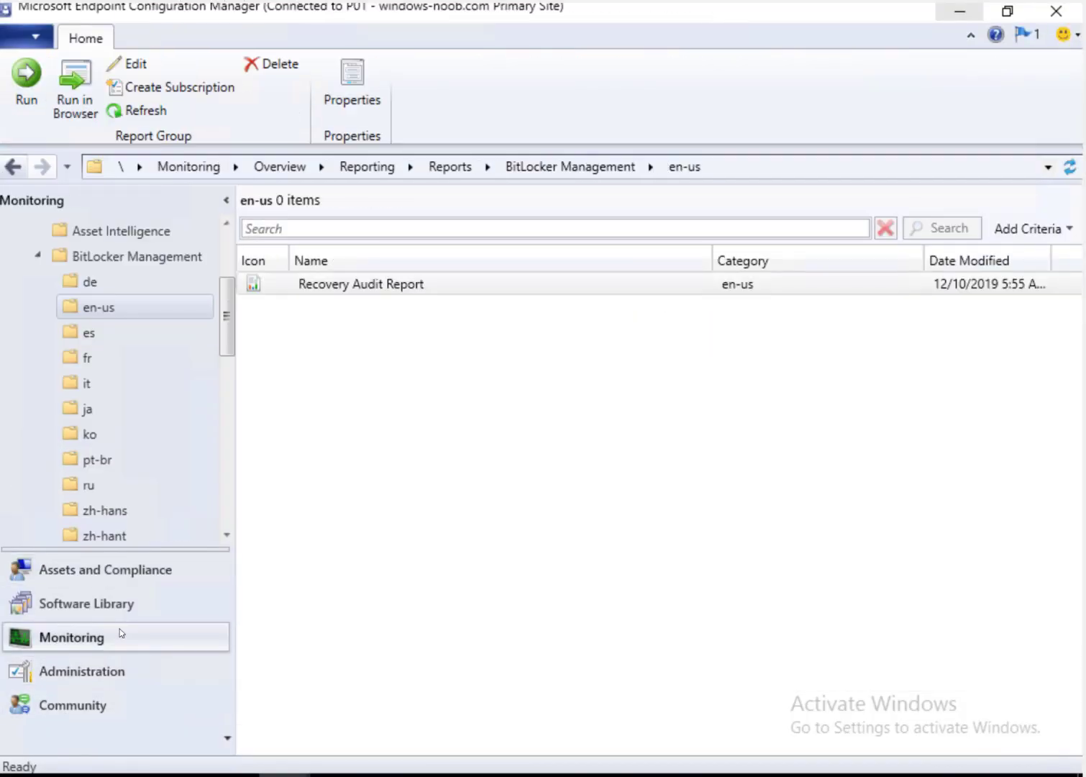
{"action": "left_click", "coordinate": [168, 259]}
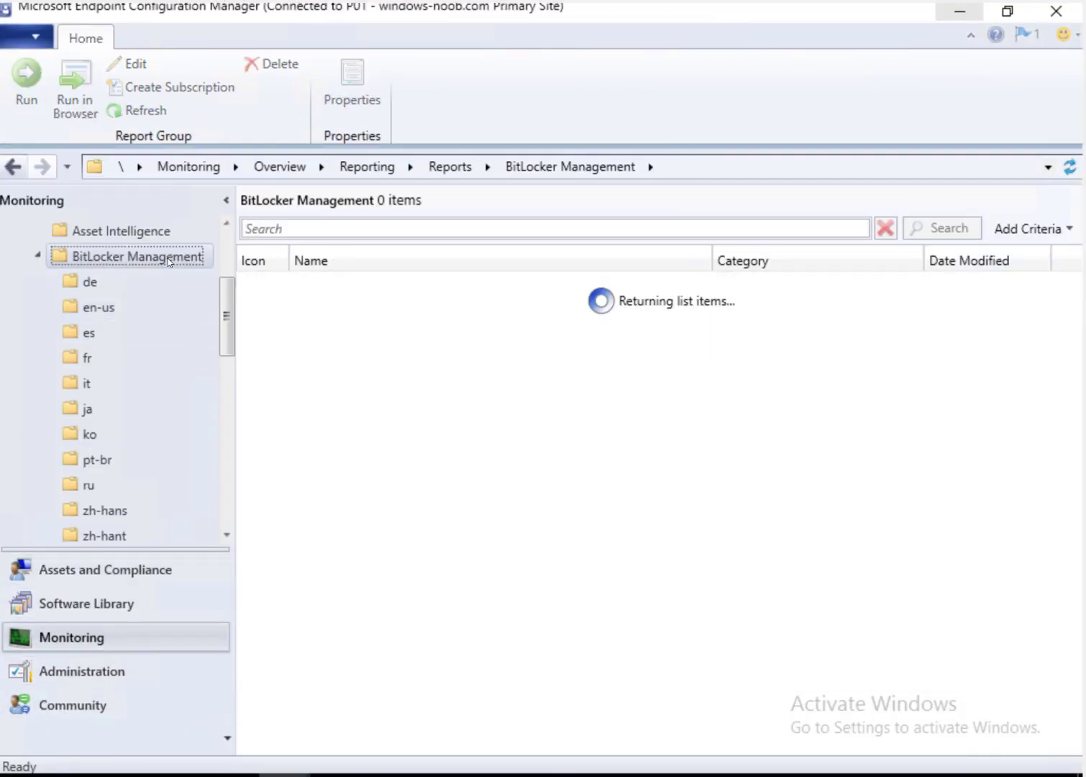
{"action": "left_click", "coordinate": [483, 283]}
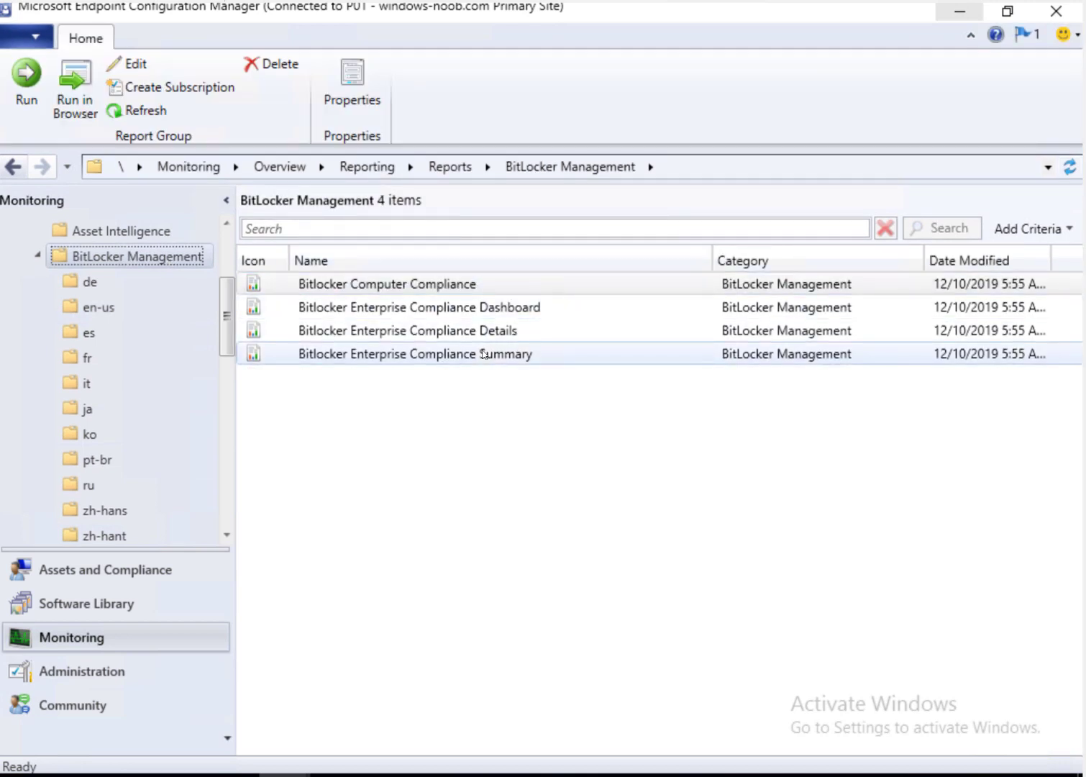
{"action": "left_click", "coordinate": [94, 308]}
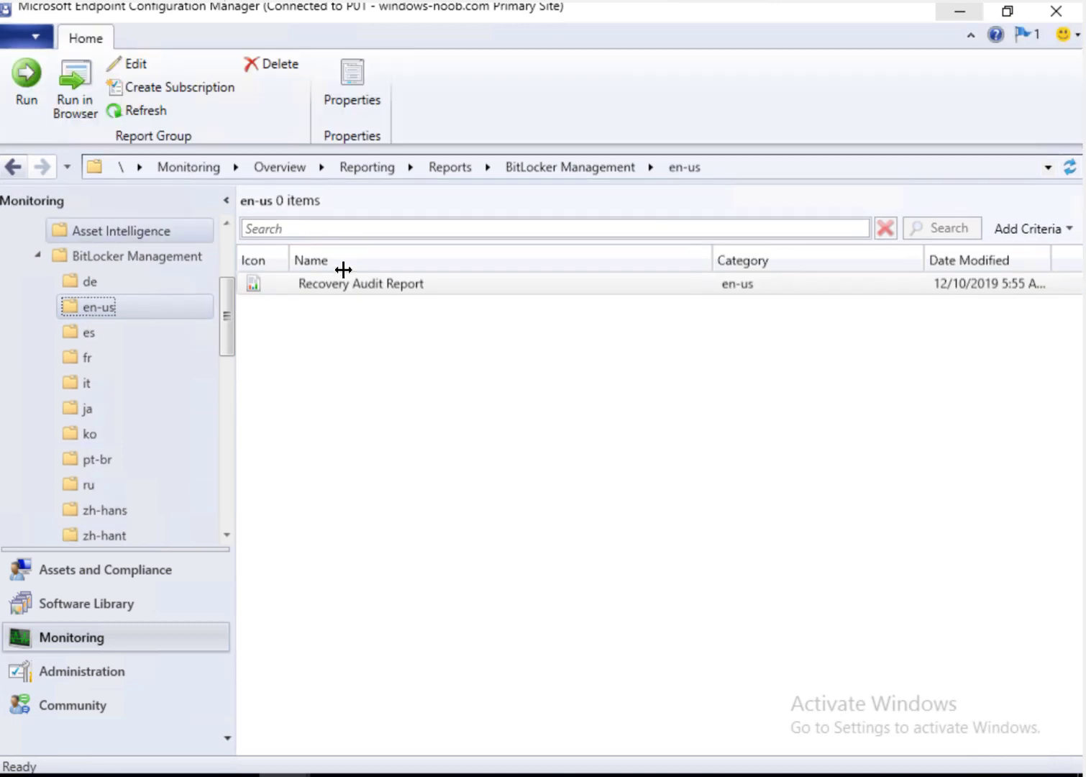
{"action": "left_click", "coordinate": [391, 293]}
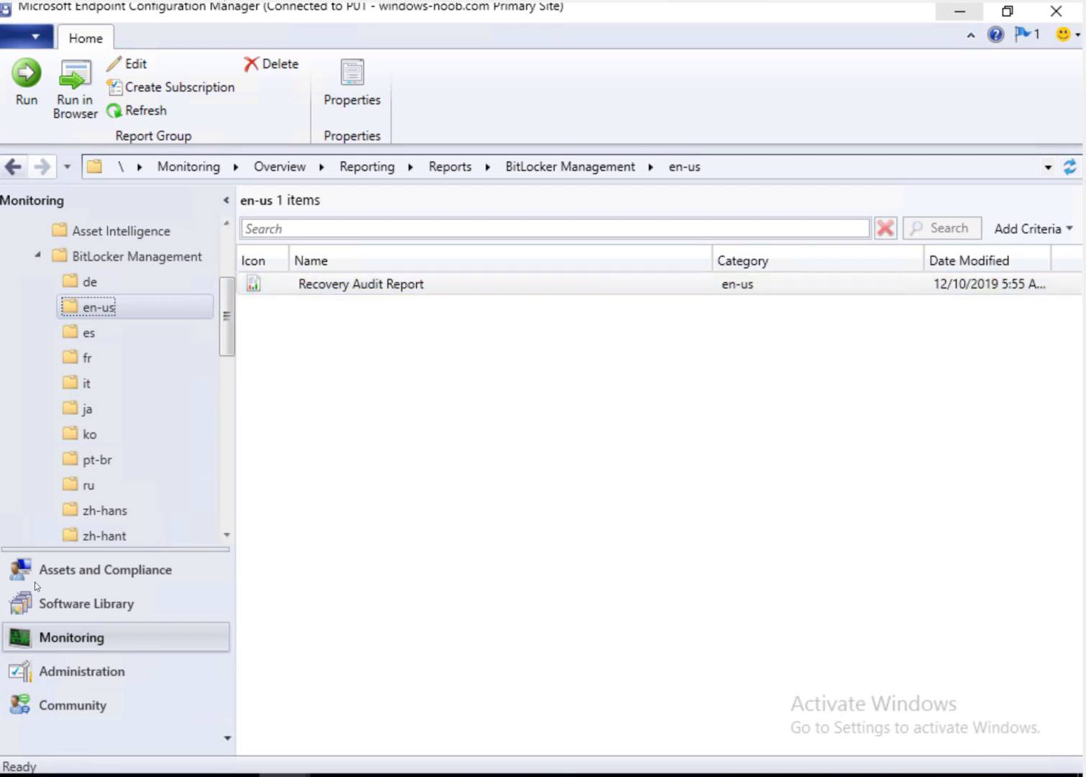
{"action": "left_click", "coordinate": [140, 573]}
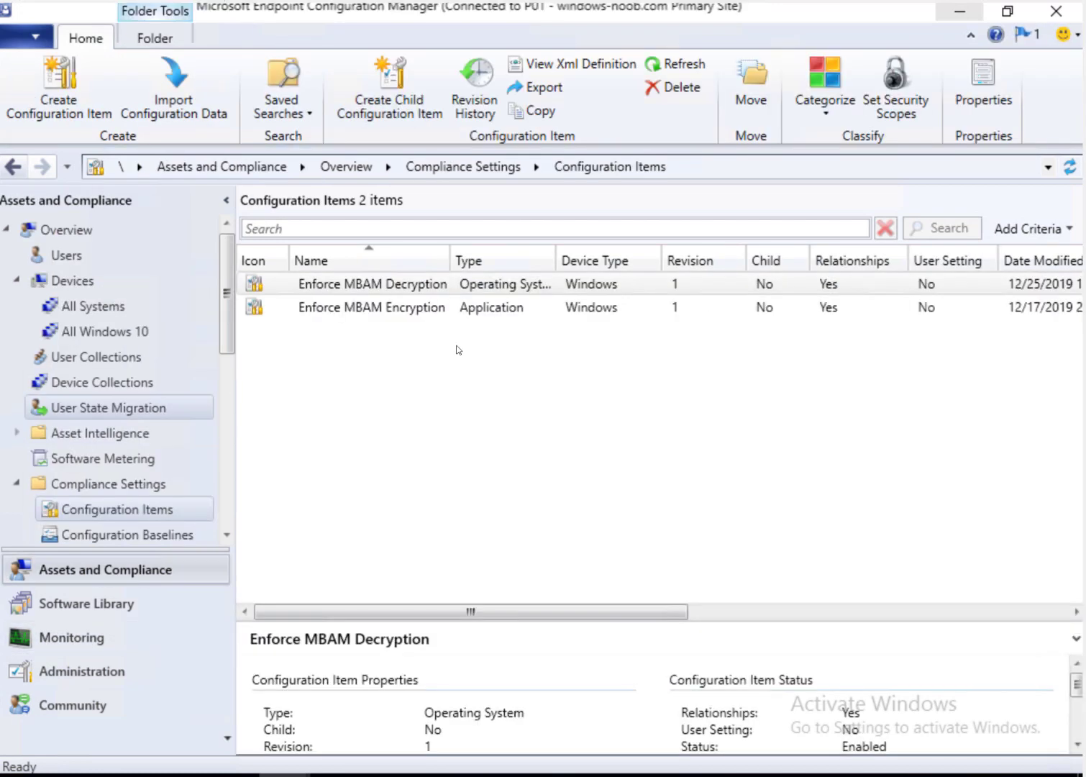
Step: Check the MBAM-compliant collection's 6 members, then open Endpoint Protection > BitLocker Management
{"action": "left_click", "coordinate": [123, 383]}
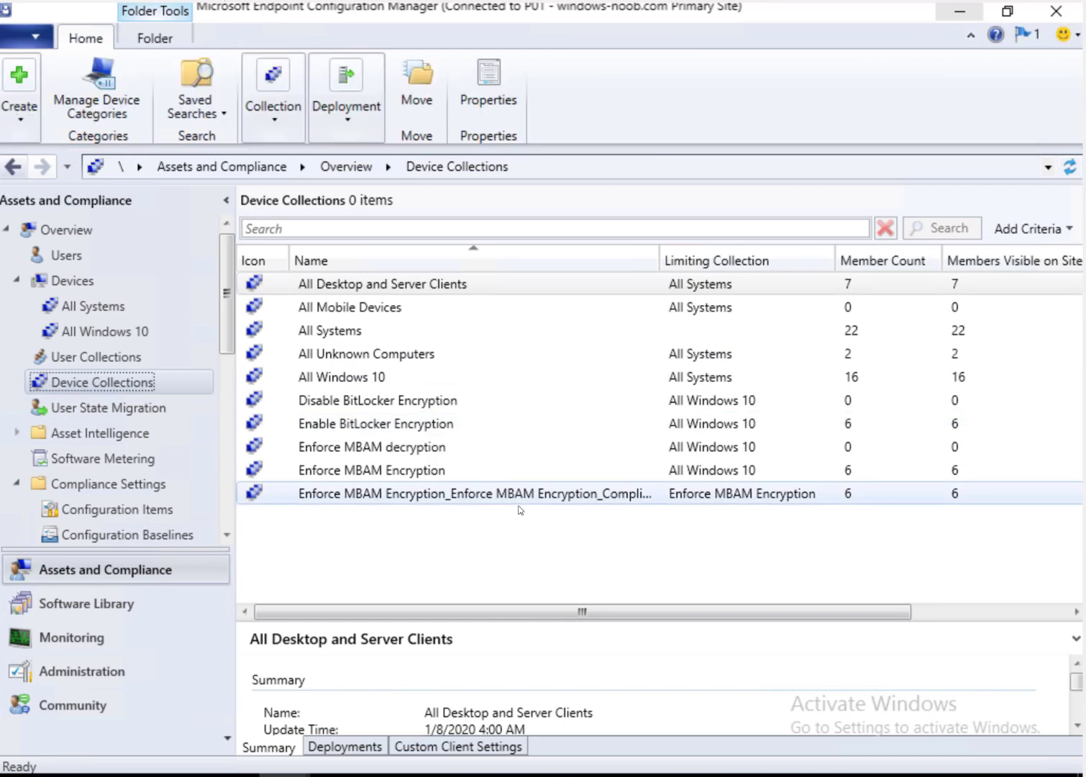
{"action": "left_click", "coordinate": [541, 499]}
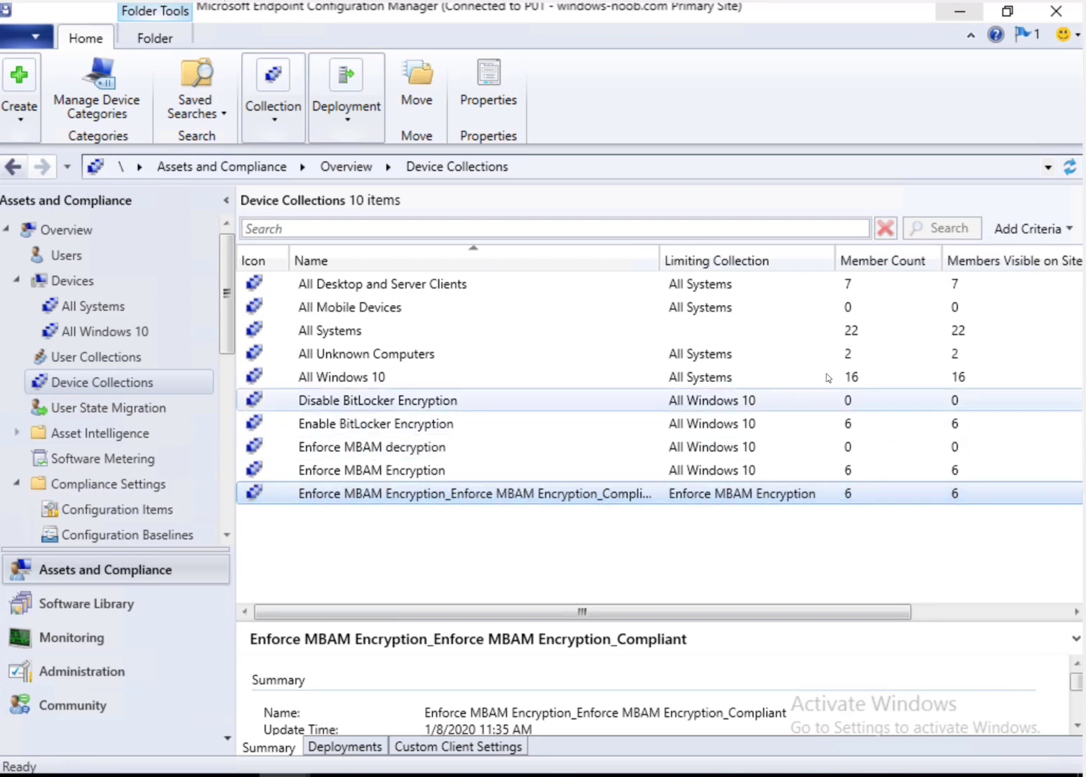
{"action": "left_click", "coordinate": [226, 518]}
{"action": "left_click", "coordinate": [154, 513]}
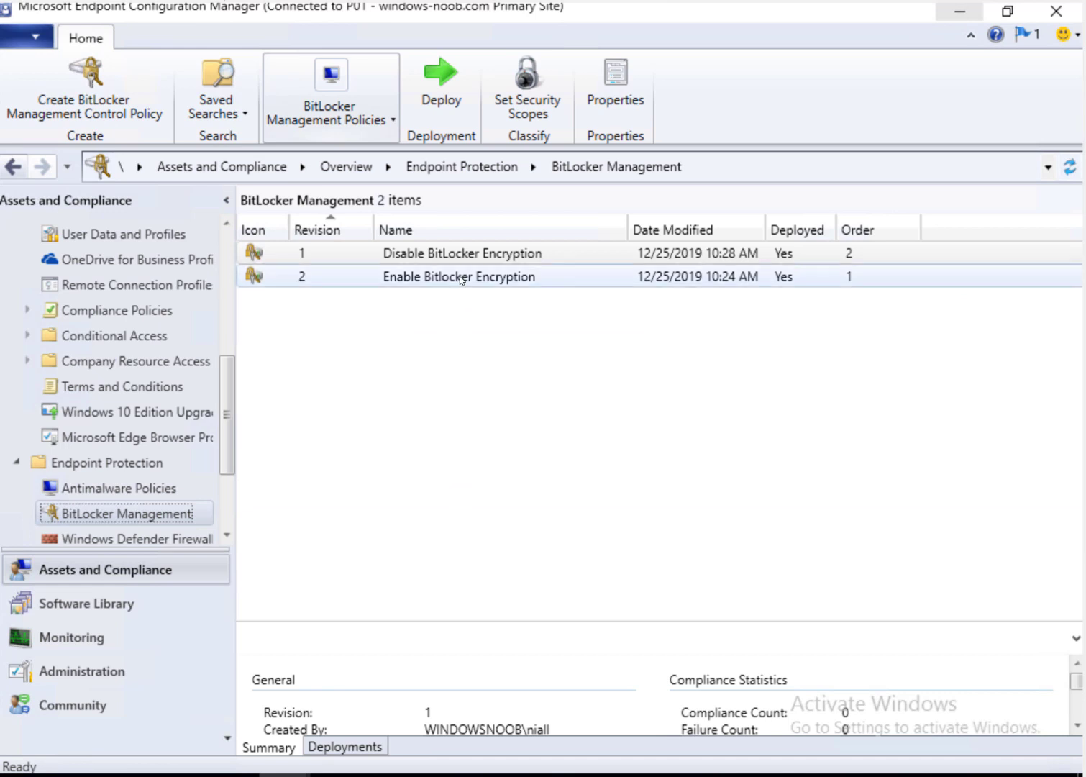
Step: View the Enable Bitlocker Encryption deployment status, with 5 compliant devices listed
{"action": "left_click", "coordinate": [461, 278]}
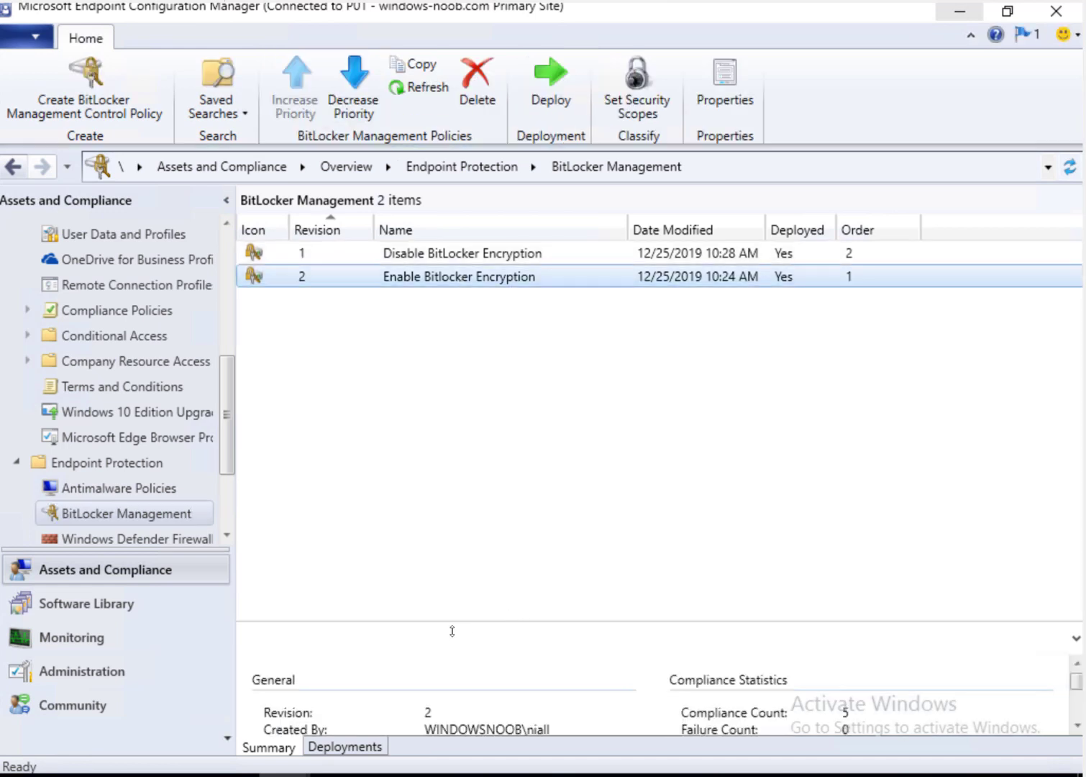
{"action": "left_click", "coordinate": [345, 747]}
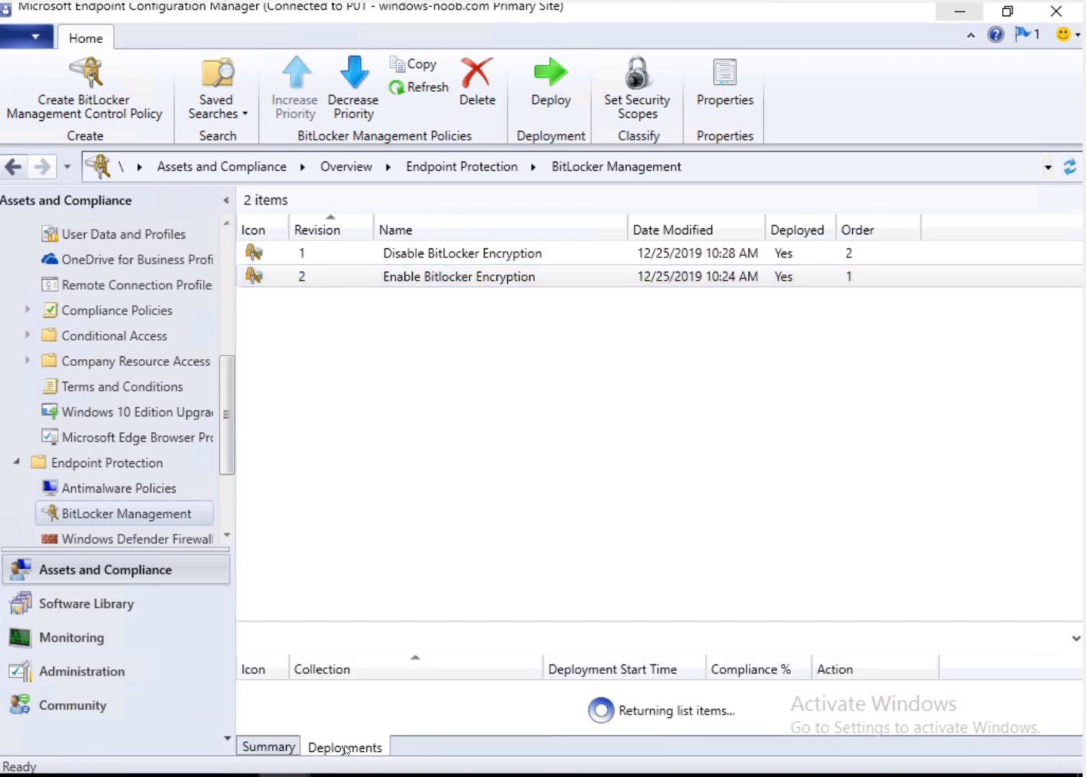
{"action": "left_click", "coordinate": [410, 697]}
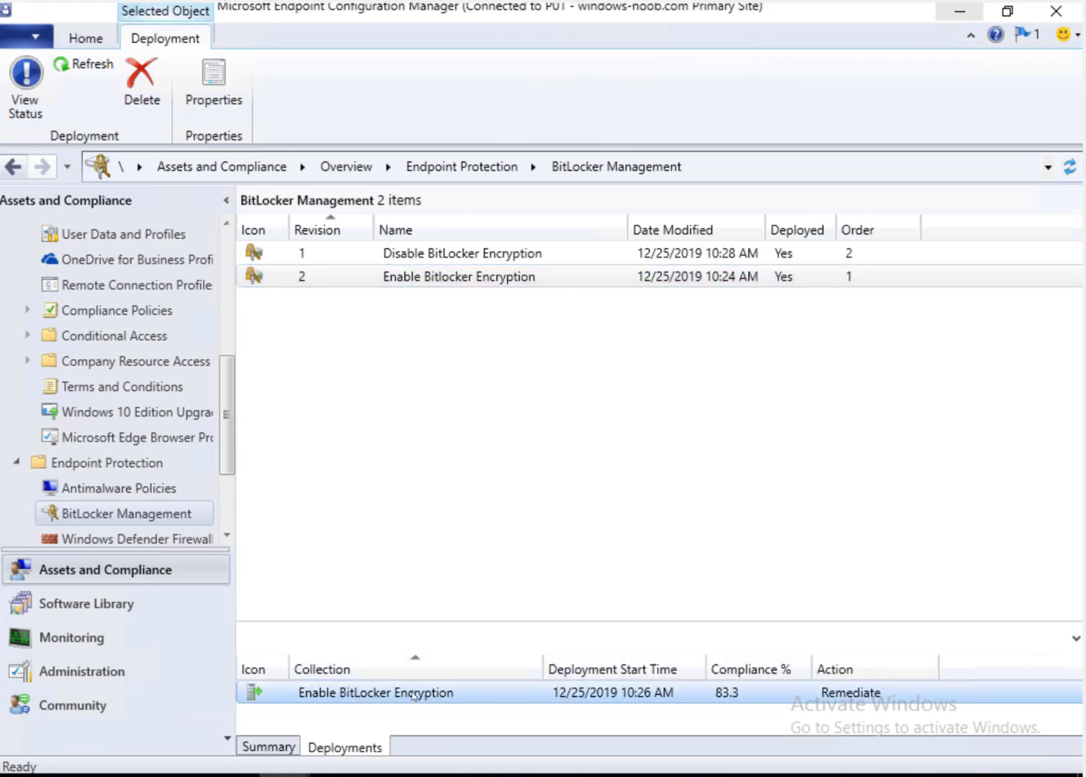
{"action": "right_click", "coordinate": [414, 695]}
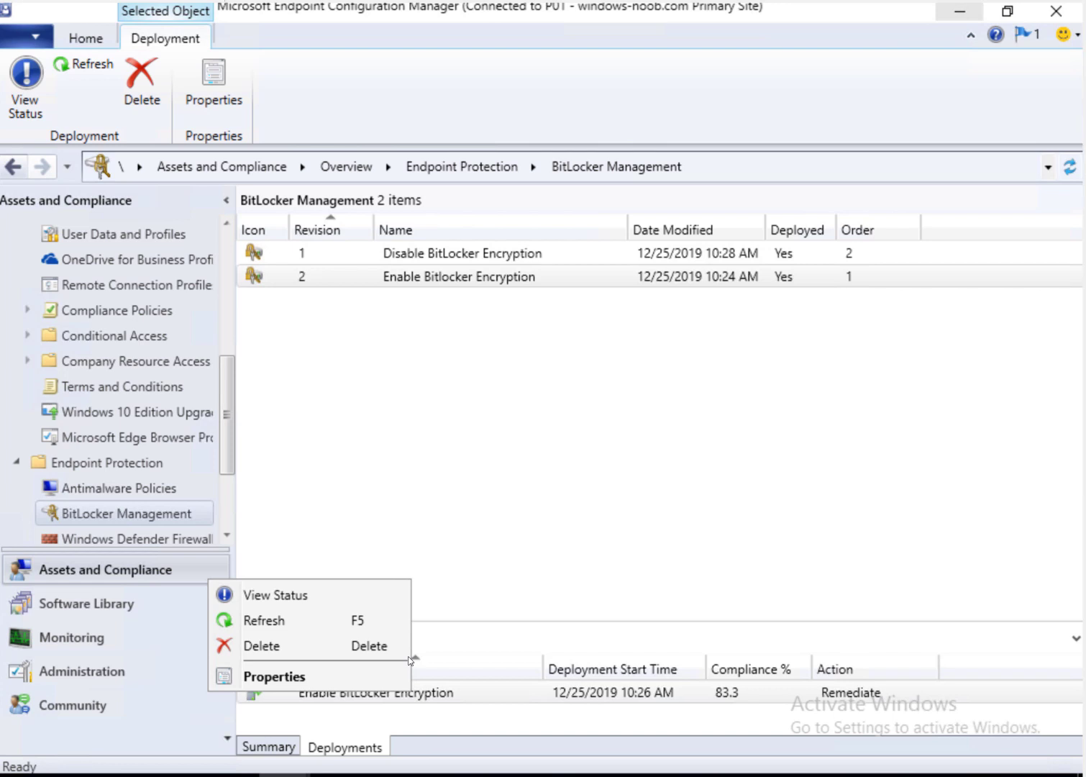
{"action": "left_click", "coordinate": [316, 603]}
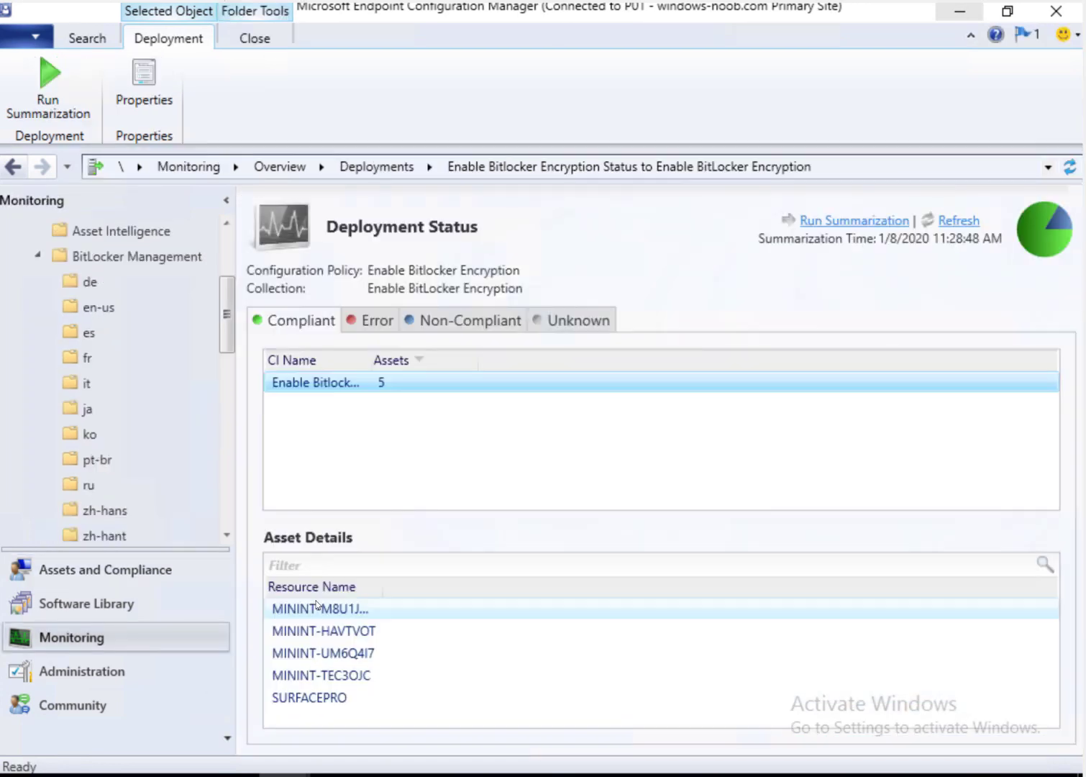